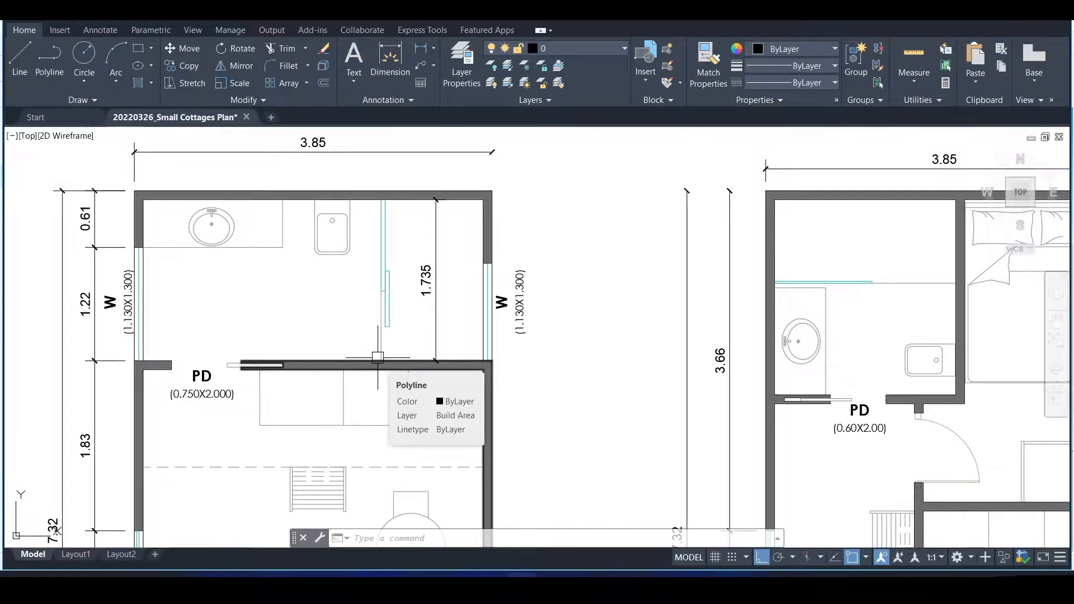
- Switch to SketchUp and draw the bathroom floor outline from the origin as a closed 3.66 m by 1.735 m rectangle
{"action": "key", "text": "Escape"}
{"action": "key", "text": "Escape"}
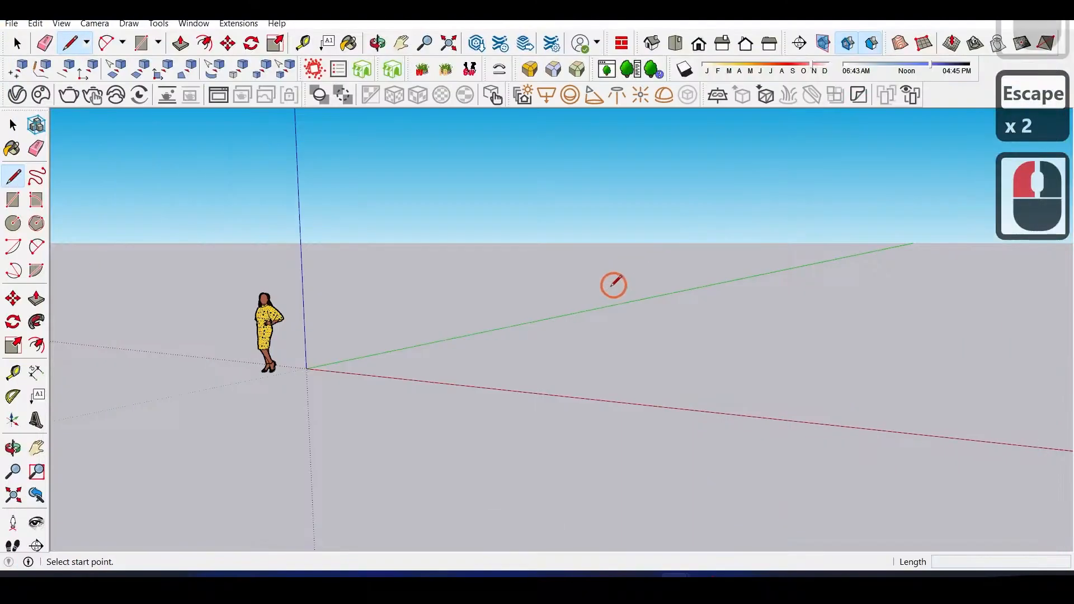
{"action": "middle_click_drag", "start_coordinate": [613, 283], "coordinate": [352, 151]}
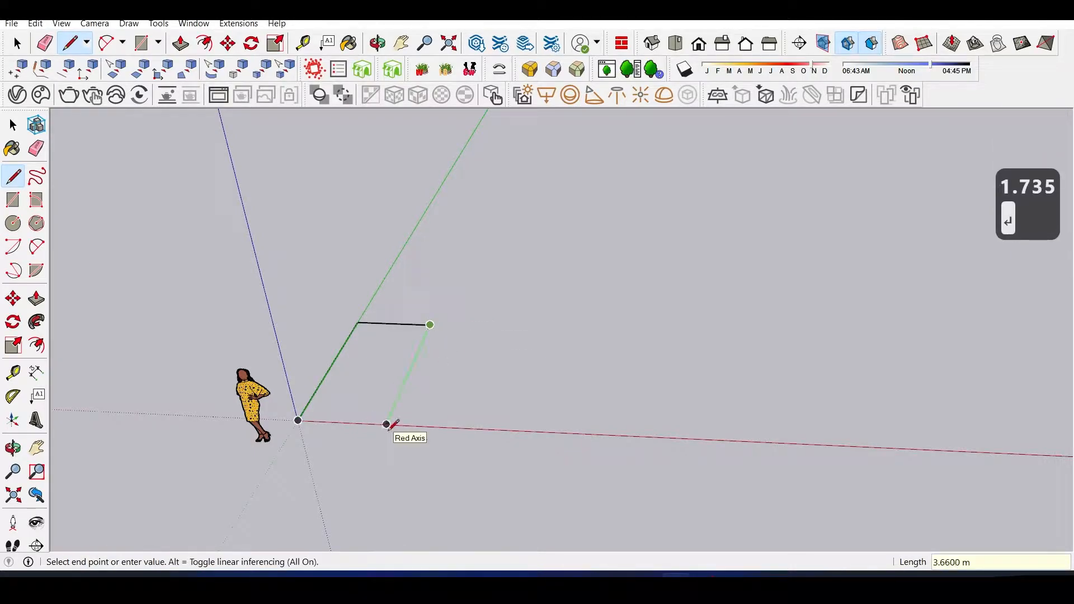
{"action": "left_click", "coordinate": [298, 418], "text": "shift"}
{"action": "left_click", "coordinate": [297, 420]}
- Select the floor face with its edges and move it a short distance along the red axis, off the origin
{"action": "scroll", "coordinate": [377, 378], "scroll_direction": "down", "scroll_amount": 3}
{"action": "middle_click_drag", "start_coordinate": [377, 378], "coordinate": [310, 317]}
{"action": "scroll", "coordinate": [491, 341], "scroll_direction": "up", "scroll_amount": 3}
{"action": "middle_click_drag", "start_coordinate": [491, 341], "coordinate": [513, 398]}
{"action": "key", "text": "space"}
{"action": "double_click", "coordinate": [434, 361]}
{"action": "key", "text": "m"}
{"action": "scroll", "coordinate": [509, 372], "scroll_direction": "up", "scroll_amount": 6}
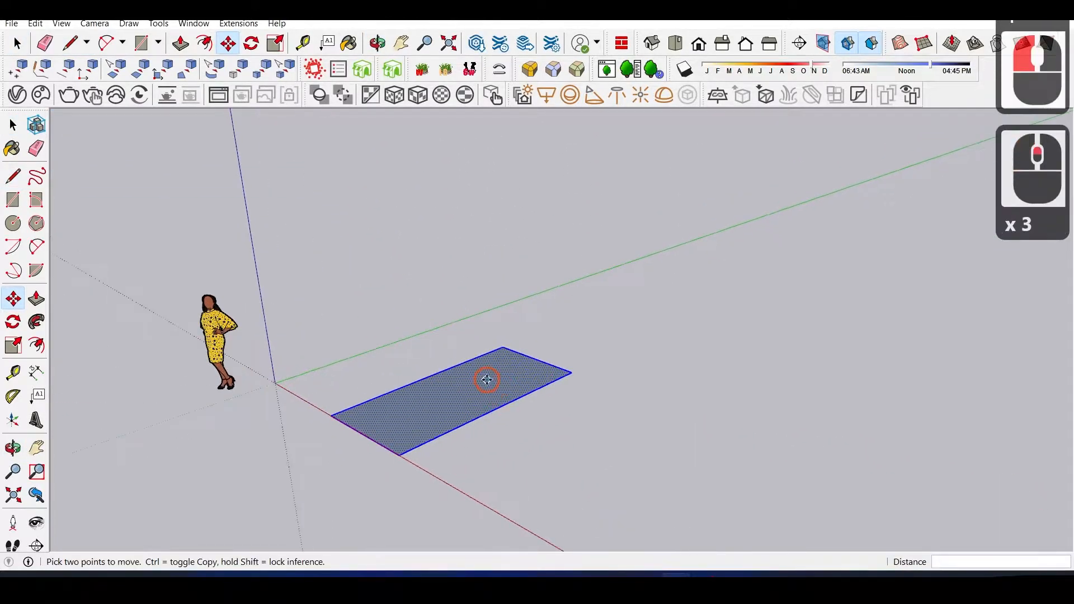
- Offset the floor rectangle's outline outward by 0.15 m to form the wall band
{"action": "key", "text": "f"}
{"action": "left_click", "coordinate": [514, 362]}
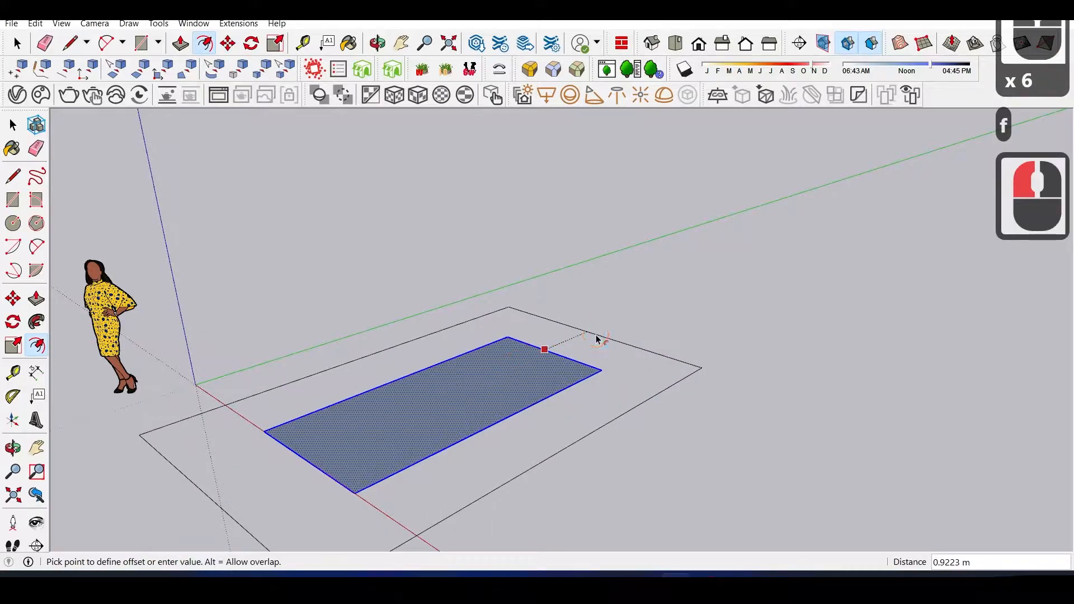
{"action": "type", "text": ".15"}
{"action": "key", "text": "Return"}
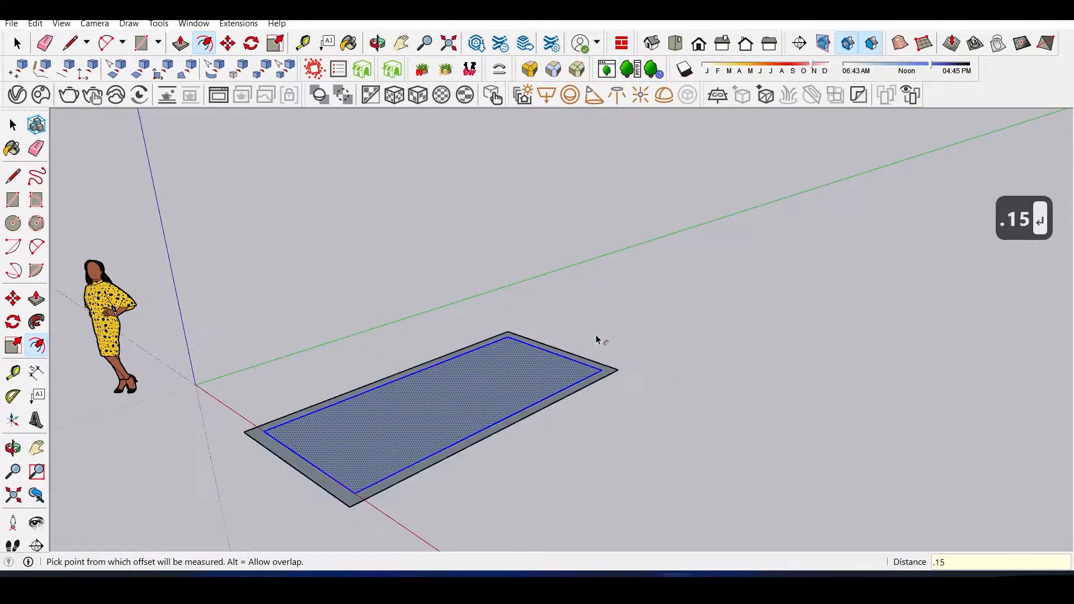
{"action": "scroll", "coordinate": [542, 370], "scroll_direction": "up", "scroll_amount": 3}
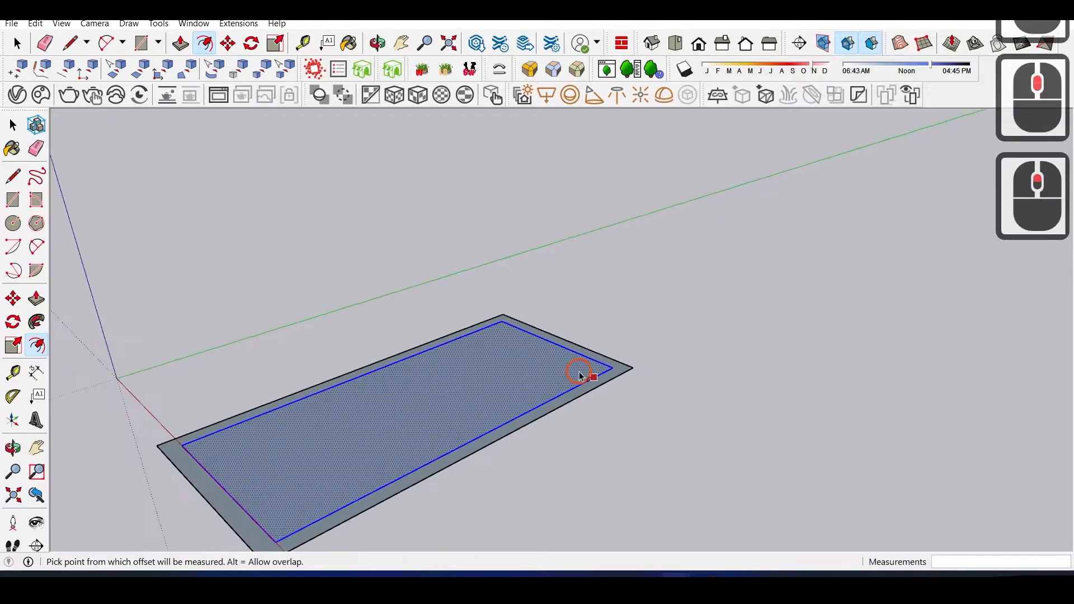
{"action": "key", "text": "Escape"}
- Divide the wall band with short cross lines at the sides of the two window openings and the door opening
{"action": "scroll", "coordinate": [506, 355], "scroll_direction": "down", "scroll_amount": 4}
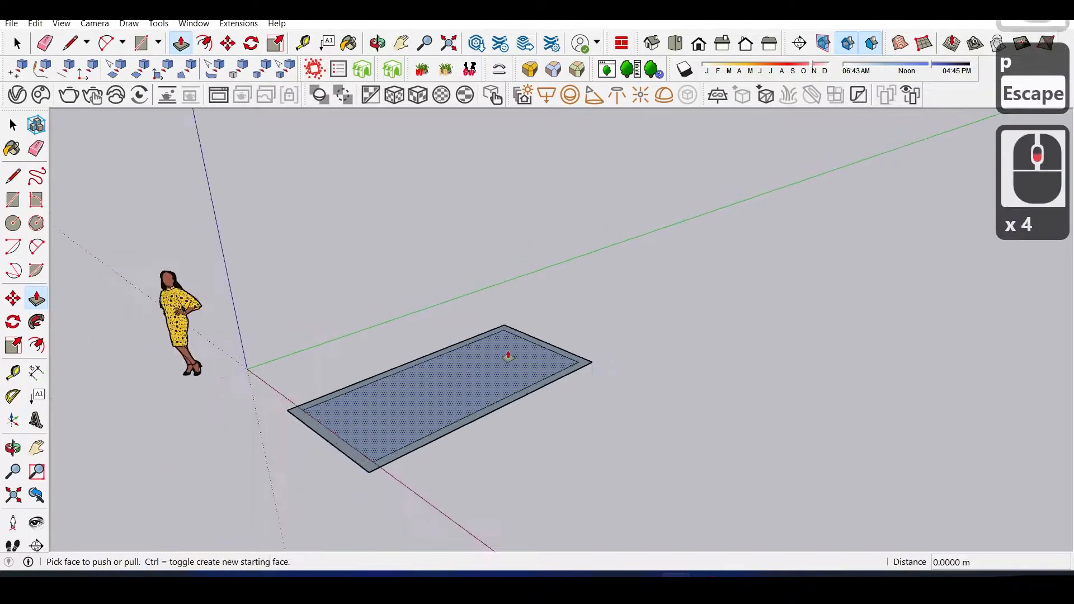
{"action": "scroll", "coordinate": [391, 489], "scroll_direction": "up", "scroll_amount": 4}
{"action": "key", "text": "m"}
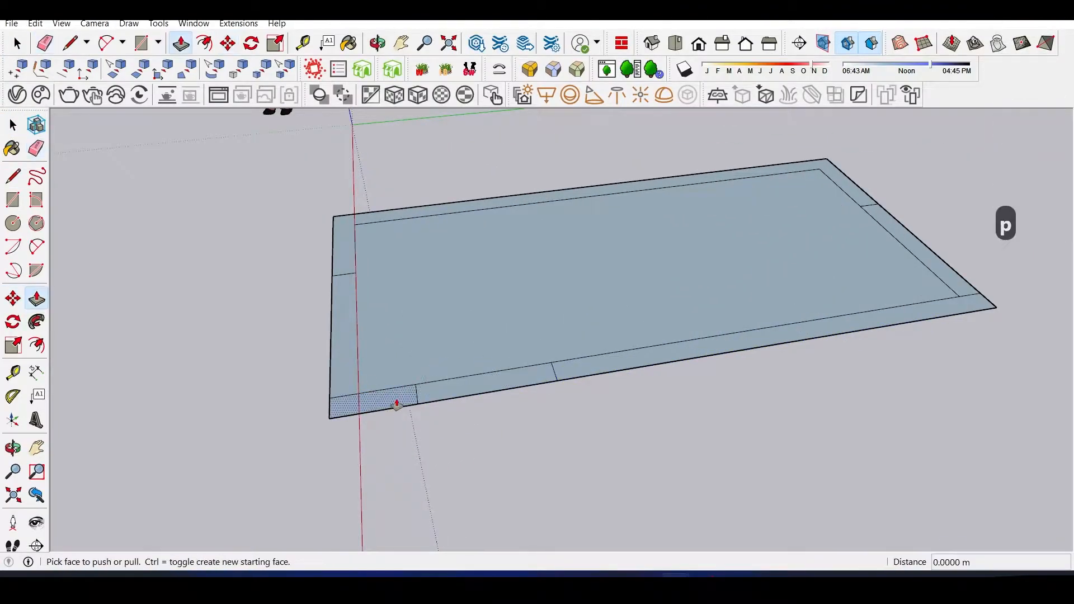
{"action": "key", "text": "Escape"}
- Switch to the furnished cottage model and measure the bathroom wall's height with the Line tool
{"action": "mouse_move", "coordinate": [675, 576]}
{"action": "left_click", "coordinate": [676, 523]}
{"action": "scroll", "coordinate": [521, 467], "scroll_direction": "up", "scroll_amount": 4}
{"action": "key", "text": "l"}
{"action": "left_click", "coordinate": [522, 467]}
{"action": "middle_click_drag", "start_coordinate": [521, 467], "coordinate": [376, 256], "text": "shift"}
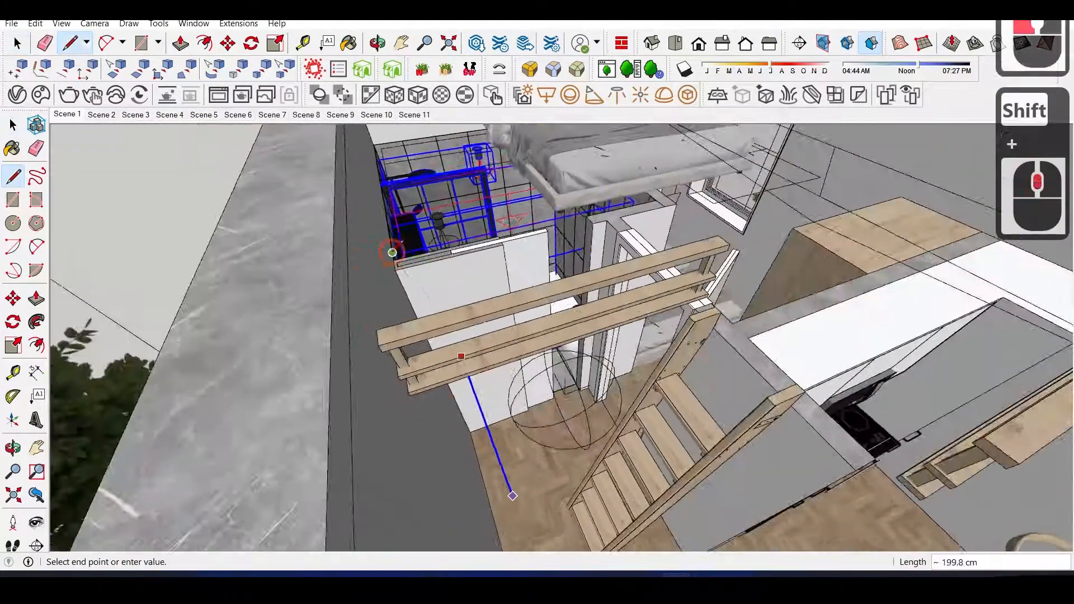
{"action": "scroll", "coordinate": [376, 256], "scroll_direction": "down", "scroll_amount": 5, "text": "shift"}
- Pull the wall segments up 2 m, leaving the door and window openings unraised
{"action": "scroll", "coordinate": [394, 276], "scroll_direction": "up", "scroll_amount": 8, "text": "shift"}
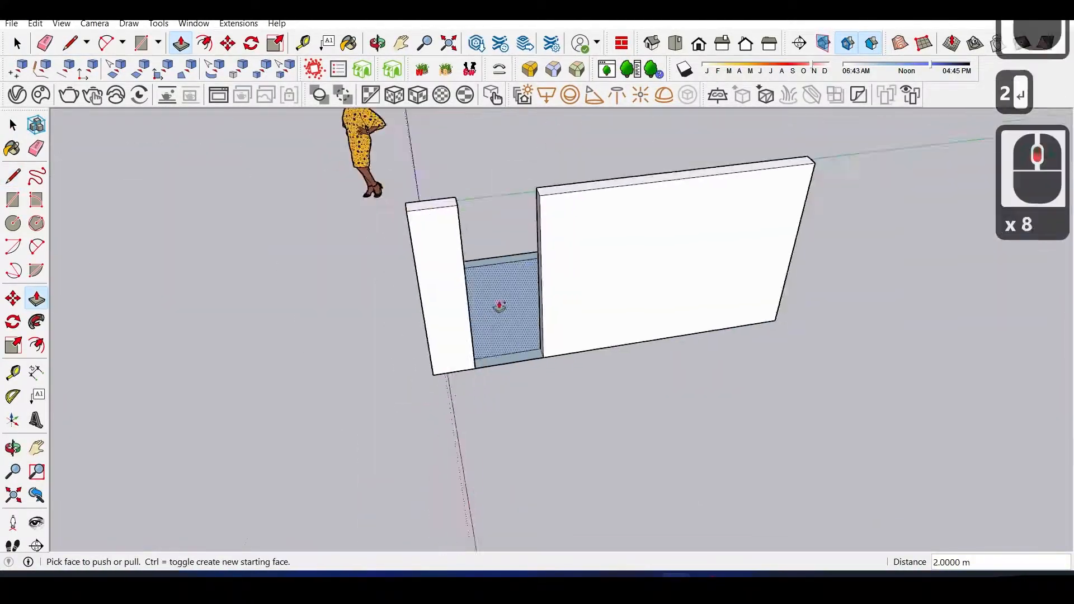
{"action": "scroll", "coordinate": [488, 246], "scroll_direction": "down", "scroll_amount": 5}
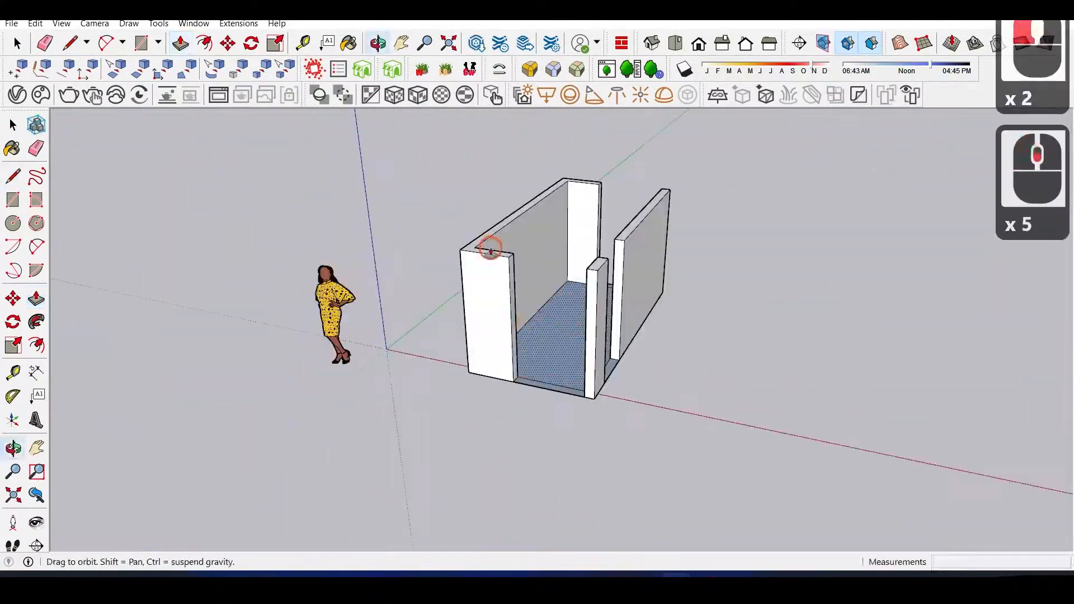
{"action": "key", "text": "p"}
{"action": "scroll", "coordinate": [547, 412], "scroll_direction": "up", "scroll_amount": 4}
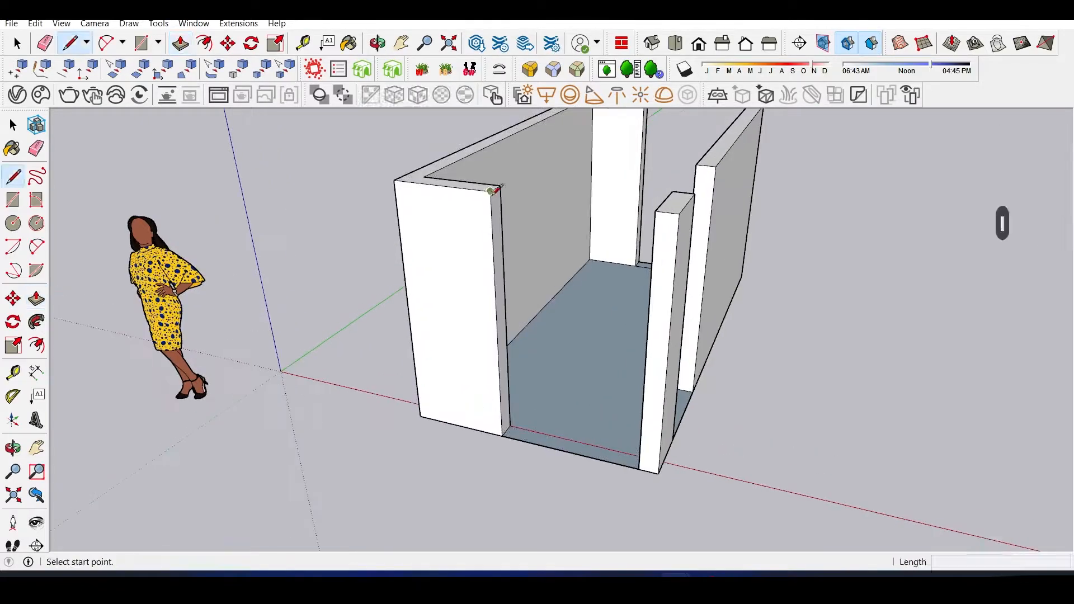
- Copy the window sill edge to the far opening's jamb and extrude the low walls beneath both window openings
{"action": "left_click", "coordinate": [499, 360]}
{"action": "key", "text": "ctrl"}
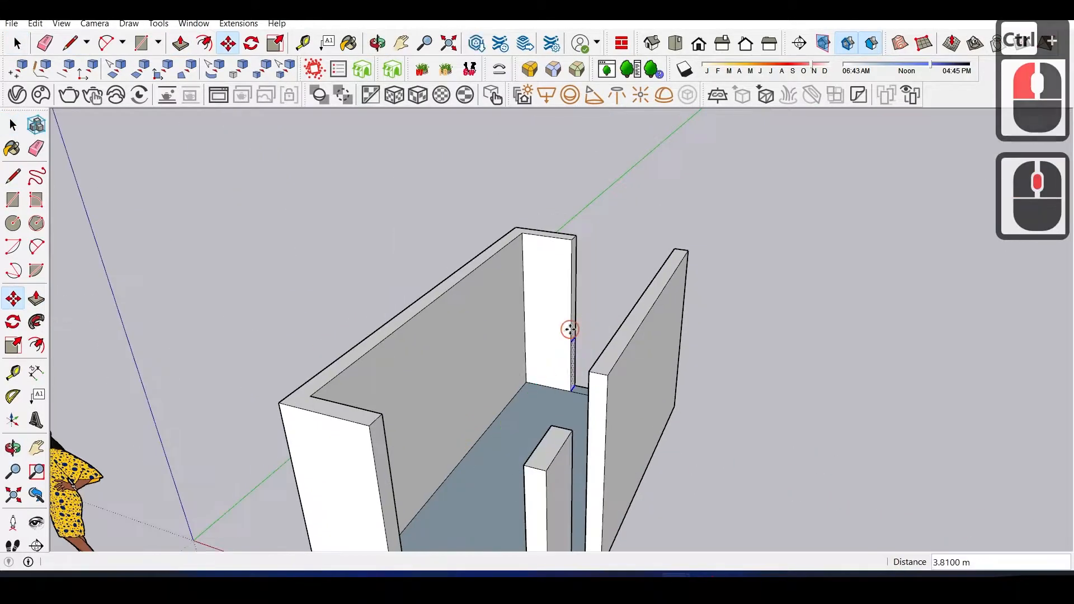
{"action": "left_click", "coordinate": [570, 331]}
{"action": "key", "text": "p"}
{"action": "left_click", "coordinate": [423, 456]}
{"action": "left_click", "coordinate": [587, 233]}
{"action": "middle_click_drag", "start_coordinate": [587, 233], "coordinate": [400, 317]}
{"action": "key", "text": "e"}
{"action": "middle_click_drag", "start_coordinate": [561, 222], "coordinate": [443, 235]}
- Extrude the underside of the floor and walls downward by one common thickness to form the base slab
{"action": "key", "text": "space"}
{"action": "double_click", "coordinate": [473, 419]}
{"action": "scroll", "coordinate": [444, 366], "scroll_direction": "up", "scroll_amount": 6}
{"action": "key", "text": "p"}
{"action": "double_click", "coordinate": [444, 366]}
{"action": "scroll", "coordinate": [425, 353], "scroll_direction": "up", "scroll_amount": 3}
{"action": "left_click_drag", "start_coordinate": [425, 335], "coordinate": [487, 371]}
{"action": "double_click", "coordinate": [705, 334]}
{"action": "double_click", "coordinate": [571, 331]}
- Erase the leftover dividing edges on the outer faces of the walls and base
{"action": "mouse_move", "coordinate": [571, 331]}
{"action": "middle_mouse_down"}
{"action": "mouse_move", "coordinate": [611, 309]}
{"action": "mouse_move", "coordinate": [388, 325]}
{"action": "mouse_move", "coordinate": [518, 333]}
{"action": "middle_mouse_up"}
{"action": "key", "text": "e"}
{"action": "scroll", "coordinate": [518, 334], "scroll_direction": "up", "scroll_amount": 4}
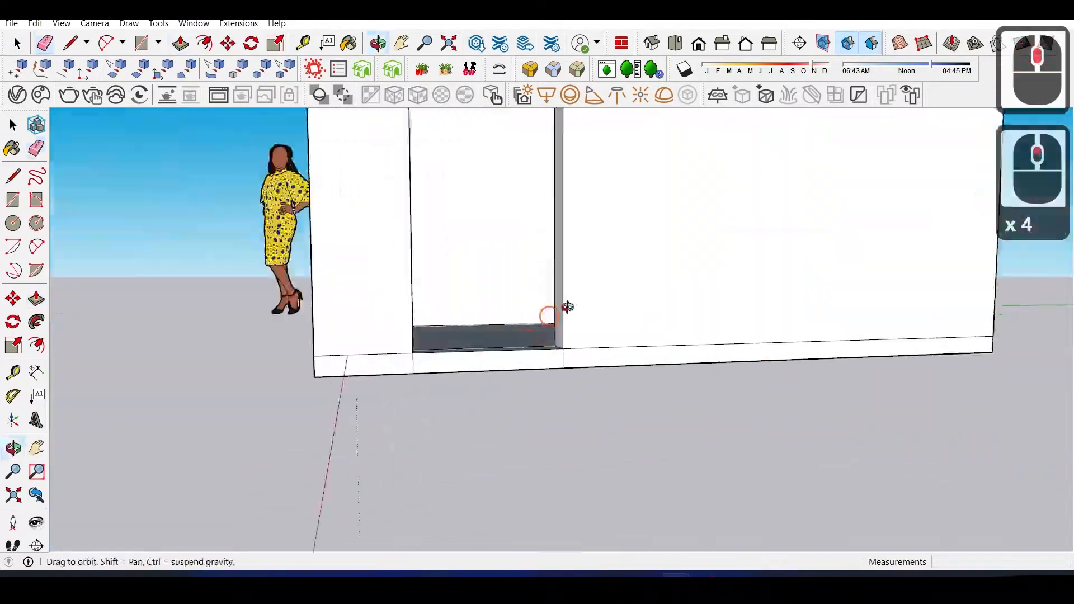
{"action": "left_click", "coordinate": [302, 340]}
{"action": "left_click", "coordinate": [621, 290]}
{"action": "mouse_move", "coordinate": [302, 340]}
{"action": "middle_mouse_down"}
{"action": "mouse_move", "coordinate": [621, 290]}
{"action": "mouse_move", "coordinate": [565, 488]}
{"action": "mouse_move", "coordinate": [632, 364]}
{"action": "middle_mouse_up"}
- Select all the connected wall and floor geometry and turn it into one component
{"action": "key", "text": "space"}
{"action": "triple_click", "coordinate": [614, 305]}
{"action": "scroll", "coordinate": [610, 302], "scroll_direction": "down", "scroll_amount": 9}
{"action": "scroll", "coordinate": [787, 259], "scroll_direction": "up", "scroll_amount": 6}
{"action": "scroll", "coordinate": [787, 259], "scroll_direction": "up", "scroll_amount": 1}
- Open the wall component and push a narrow vertical slot into the wall end beside the doorway as the sliding-door pocket
{"action": "middle_click_drag", "start_coordinate": [787, 259], "coordinate": [685, 278]}
{"action": "scroll", "coordinate": [714, 307], "scroll_direction": "up", "scroll_amount": 2}
{"action": "double_click", "coordinate": [736, 295]}
{"action": "scroll", "coordinate": [736, 294], "scroll_direction": "up", "scroll_amount": 1}
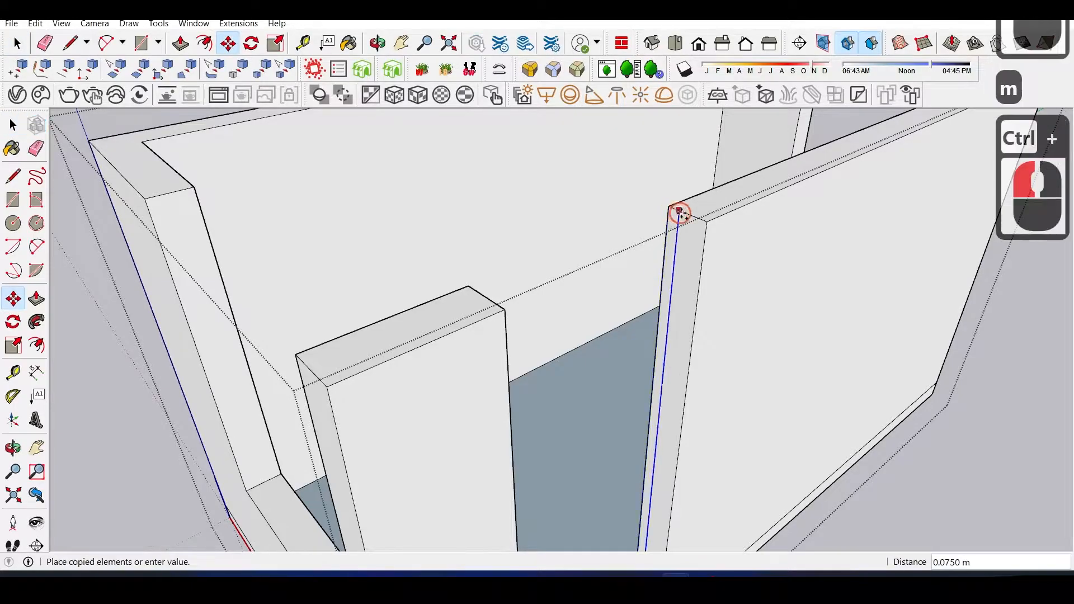
{"action": "key", "text": "p"}
{"action": "left_click", "coordinate": [663, 240]}
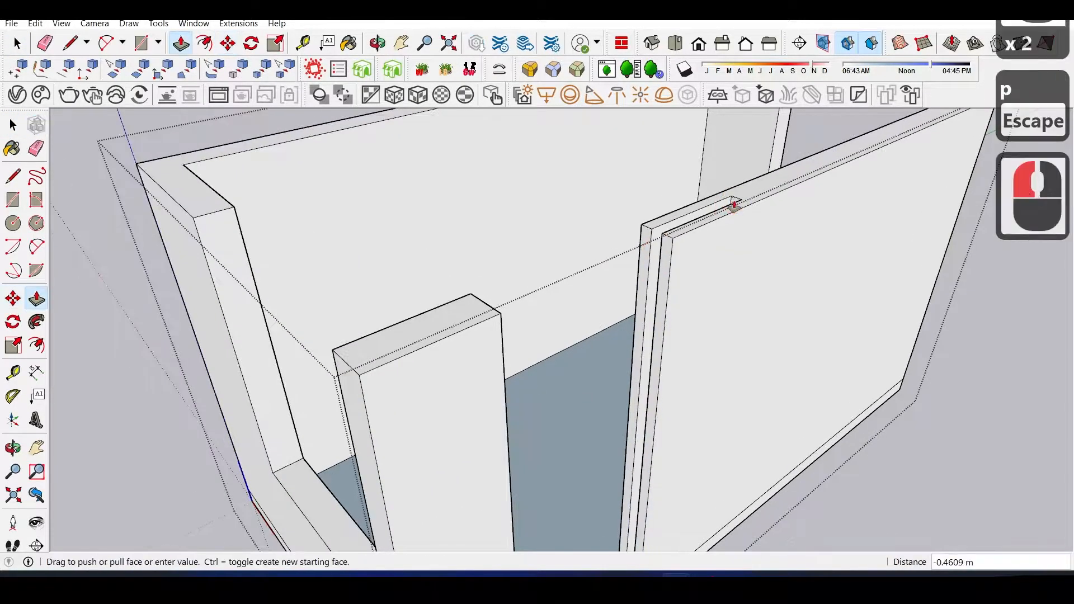
{"action": "left_click", "coordinate": [793, 178]}
{"action": "key", "text": "space"}
{"action": "key", "text": "Escape"}
- Draw a 2 m high rectangle over the pocket's mouth and extrude it across the doorway as the door panel
{"action": "scroll", "coordinate": [691, 252], "scroll_direction": "down", "scroll_amount": 2}
{"action": "scroll", "coordinate": [691, 252], "scroll_direction": "up", "scroll_amount": 2}
{"action": "key", "text": "r"}
{"action": "left_click", "coordinate": [667, 226]}
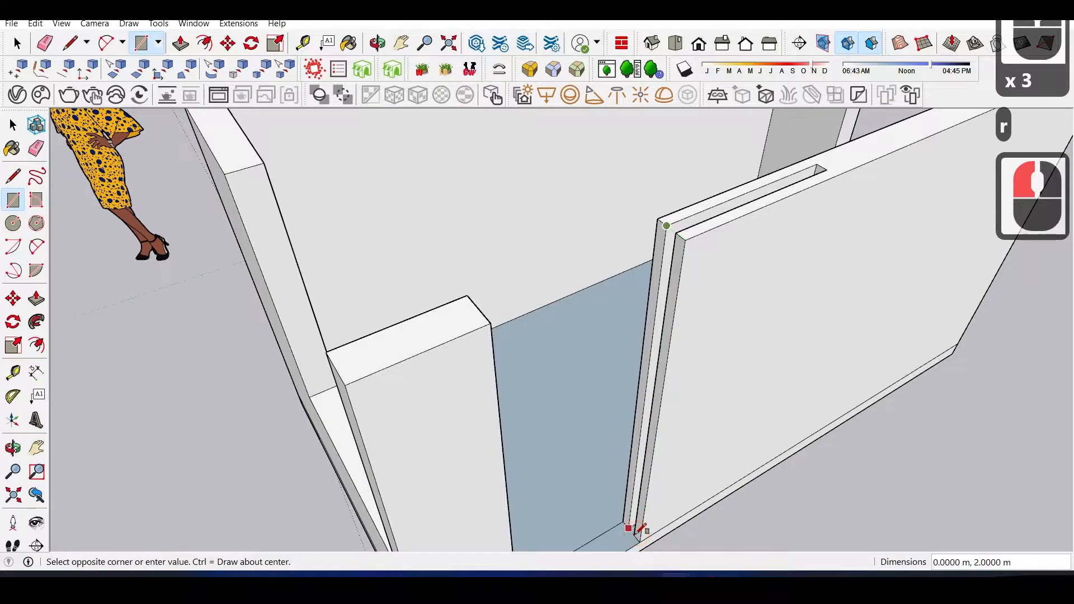
{"action": "middle_click_drag", "start_coordinate": [648, 492], "coordinate": [619, 439]}
{"action": "key", "text": "p"}
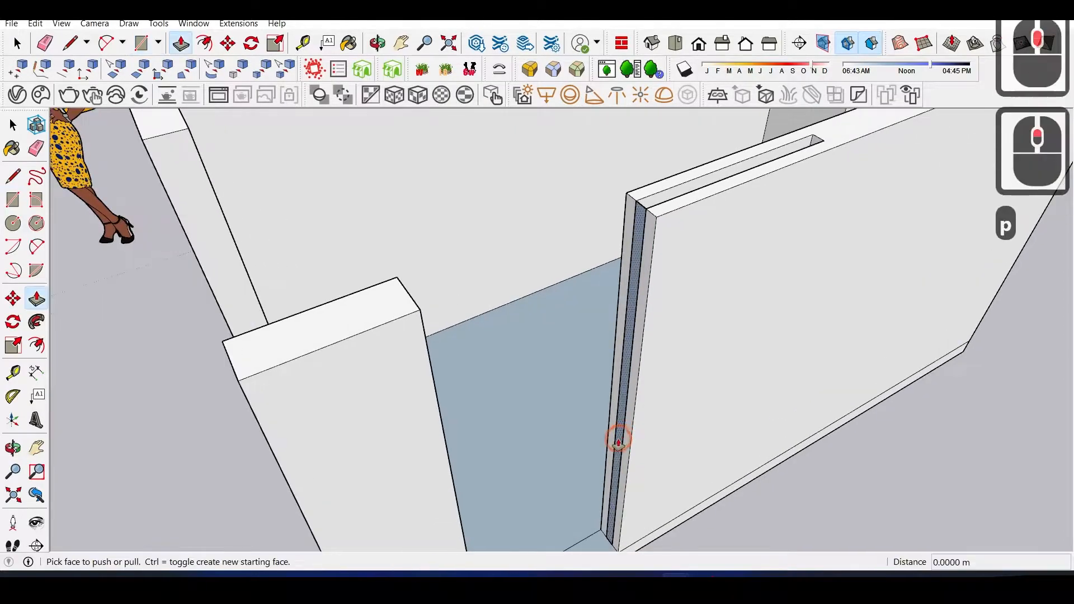
{"action": "left_click", "coordinate": [619, 438], "text": "ctrl"}
- Make the door panel a component and Push/Pull its pocket-side end face by 0.05 m
{"action": "triple_click", "coordinate": [462, 310]}
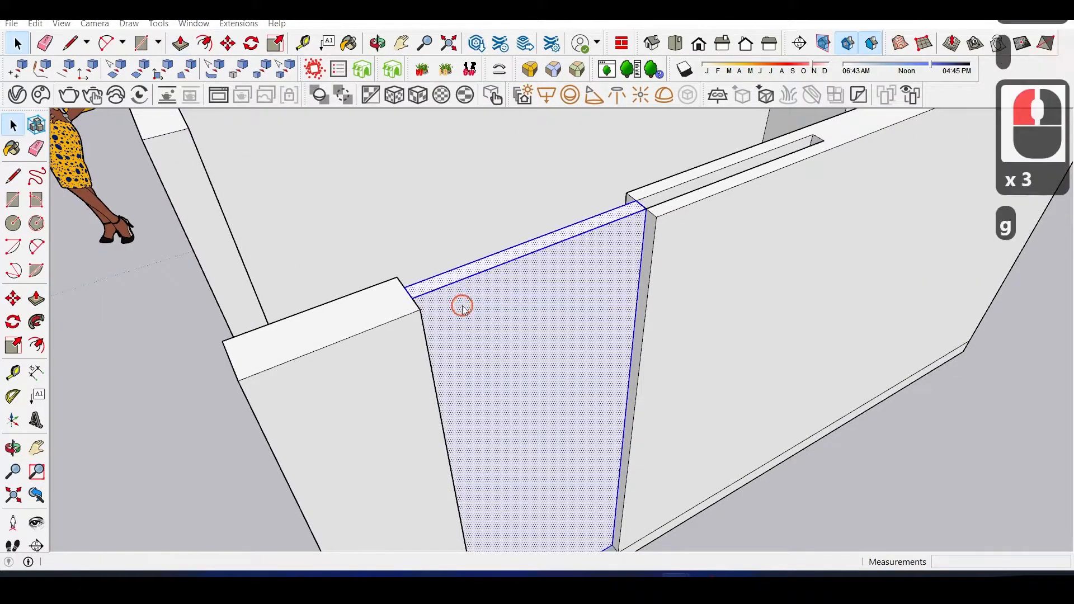
{"action": "key", "text": "g"}
{"action": "key", "text": "Return"}
{"action": "middle_click_drag", "start_coordinate": [456, 304], "coordinate": [468, 331]}
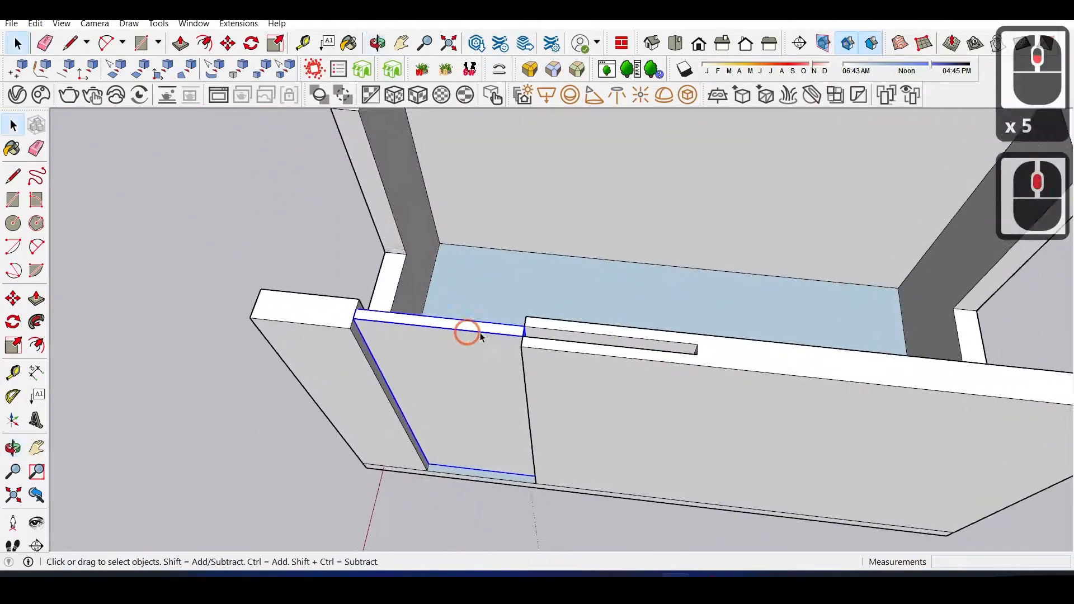
{"action": "double_click", "coordinate": [507, 336]}
{"action": "scroll", "coordinate": [507, 339], "scroll_direction": "up", "scroll_amount": 3}
{"action": "key", "text": "p"}
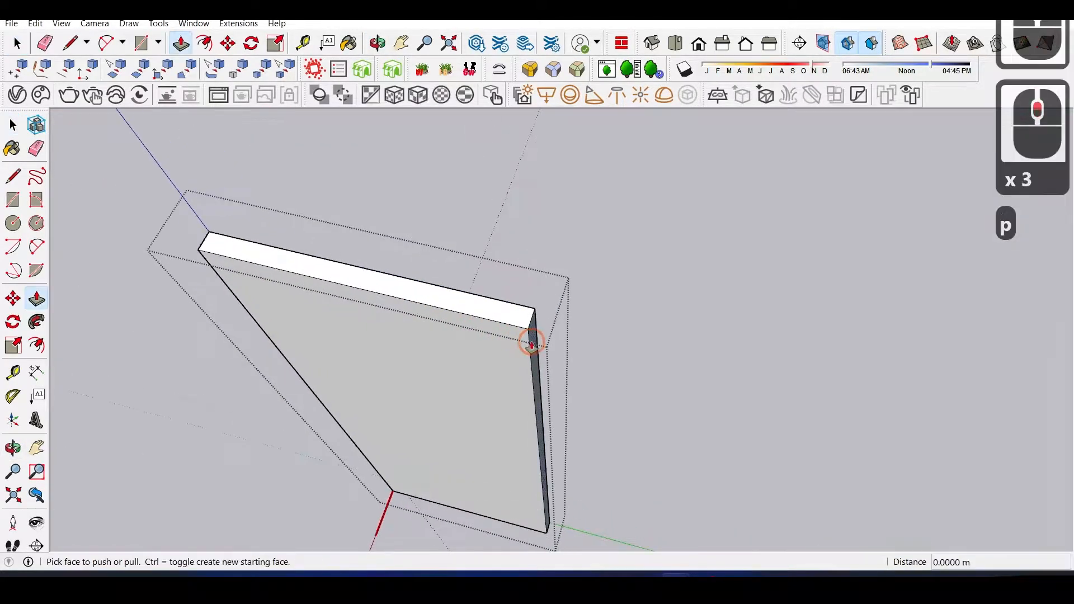
{"action": "scroll", "coordinate": [518, 328], "scroll_direction": "down", "scroll_amount": 5}
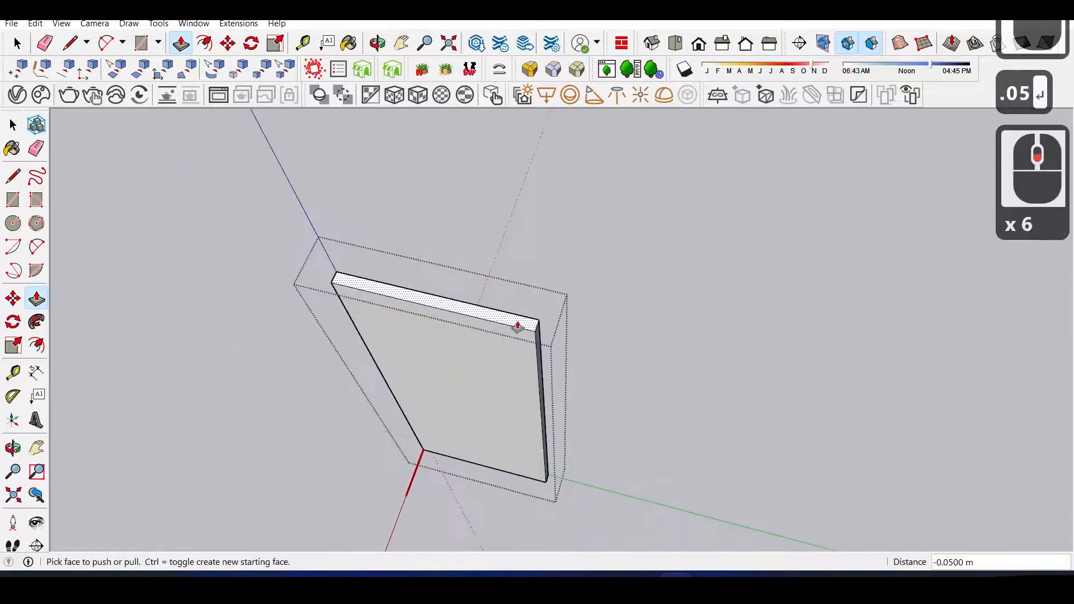
{"action": "key", "text": "space"}
{"action": "key", "text": "Escape"}
{"action": "key", "text": "Escape"}
{"action": "scroll", "coordinate": [496, 317], "scroll_direction": "down", "scroll_amount": 3}
{"action": "scroll", "coordinate": [639, 220], "scroll_direction": "down", "scroll_amount": 2}
- Draw a rectangle corner to corner across the window opening in the near end wall
{"action": "middle_click_drag", "start_coordinate": [497, 316], "coordinate": [568, 173]}
{"action": "scroll", "coordinate": [523, 211], "scroll_direction": "up", "scroll_amount": 2}
{"action": "middle_click_drag", "start_coordinate": [523, 211], "coordinate": [587, 246]}
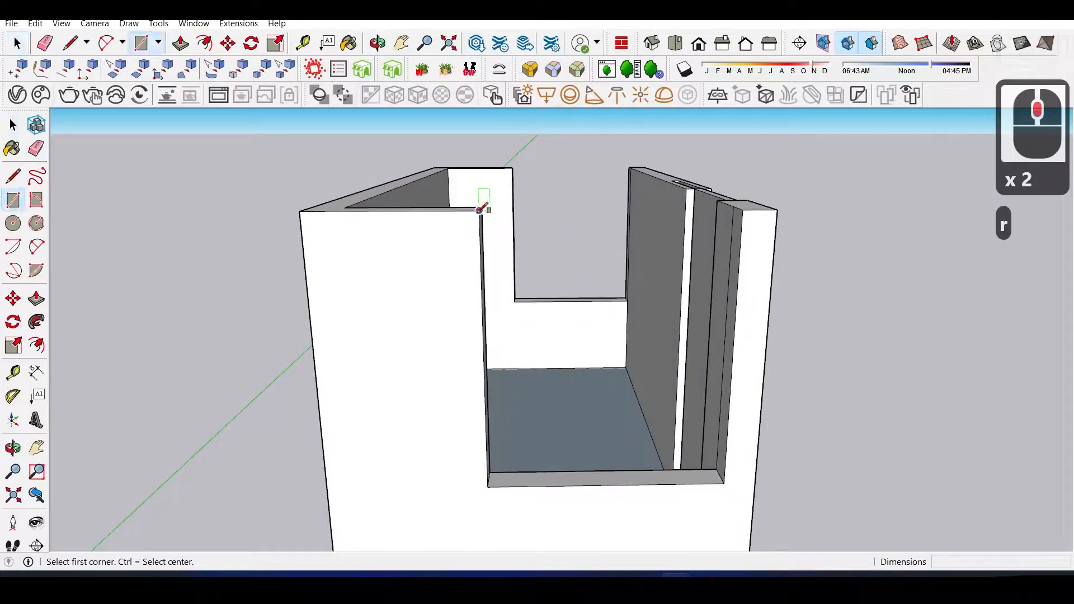
{"action": "left_click", "coordinate": [724, 482]}
{"action": "middle_click_drag", "start_coordinate": [724, 482], "coordinate": [620, 477]}
- Offset the window face inward by 0.025 m to outline its frame
{"action": "key", "text": "f"}
{"action": "key", "text": "Return"}
{"action": "left_click", "coordinate": [619, 477]}
{"action": "type", "text": ".025"}
{"action": "key", "text": "Return"}
- Extrude the window's frame outline to give it depth
{"action": "key", "text": "p"}
{"action": "left_click", "coordinate": [498, 478], "text": "ctrl"}
{"action": "left_click", "coordinate": [547, 445]}
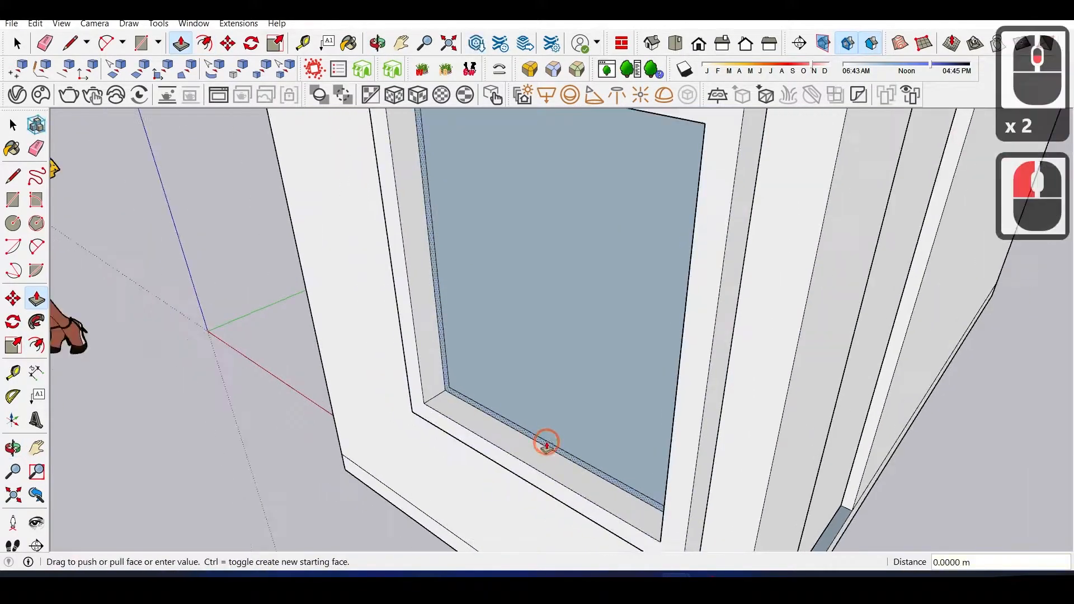
{"action": "key", "text": "space"}
{"action": "left_click", "coordinate": [547, 425]}
{"action": "key", "text": "Delete"}
{"action": "key", "text": "p"}
{"action": "key", "text": "ctrl+z"}
{"action": "key", "text": "ctrl+z"}
- Push/Pull the window's inner faces by 0.0375 m from both sides of the frame
{"action": "left_click", "coordinate": [508, 466]}
{"action": "type", "text": ".0375"}
{"action": "key", "text": "Return"}
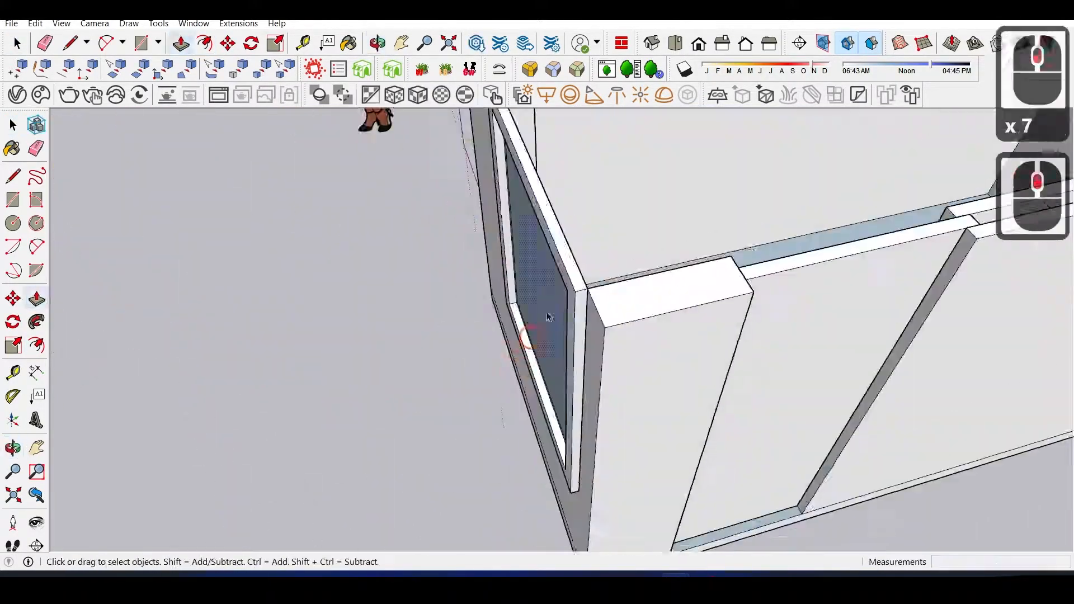
{"action": "middle_click_drag", "start_coordinate": [518, 361], "coordinate": [463, 328]}
{"action": "key", "text": "p"}
{"action": "left_click", "coordinate": [462, 329]}
{"action": "type", "text": ".0375"}
{"action": "key", "text": "Return"}
- Push/Pull the narrow inner band around the pane to form the window sash
{"action": "scroll", "coordinate": [492, 321], "scroll_direction": "up", "scroll_amount": 9}
{"action": "left_click", "coordinate": [542, 451]}
{"action": "mouse_move", "coordinate": [542, 450]}
{"action": "middle_mouse_down"}
{"action": "mouse_move", "coordinate": [565, 316]}
{"action": "mouse_move", "coordinate": [621, 258]}
{"action": "middle_mouse_up"}
{"action": "left_click", "coordinate": [499, 412]}
{"action": "scroll", "coordinate": [496, 341], "scroll_direction": "down", "scroll_amount": 3}
{"action": "mouse_move", "coordinate": [621, 305]}
{"action": "middle_mouse_down"}
{"action": "mouse_move", "coordinate": [496, 341]}
{"action": "mouse_move", "coordinate": [566, 338]}
{"action": "middle_mouse_up"}
{"action": "scroll", "coordinate": [554, 344], "scroll_direction": "down", "scroll_amount": 1}
- Paint the window pane with Translucent Glass Gray from the Glass and Mirrors materials
{"action": "key", "text": "b"}
{"action": "middle_click_drag", "start_coordinate": [502, 304], "coordinate": [446, 278]}
{"action": "left_click_drag", "start_coordinate": [951, 326], "coordinate": [978, 343]}
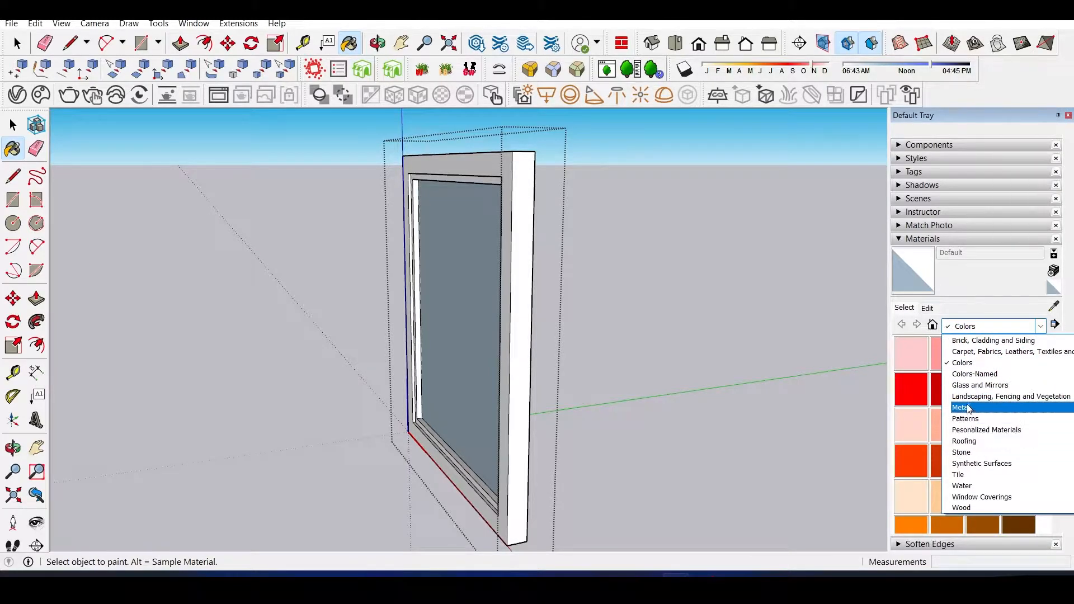
{"action": "left_click", "coordinate": [980, 386]}
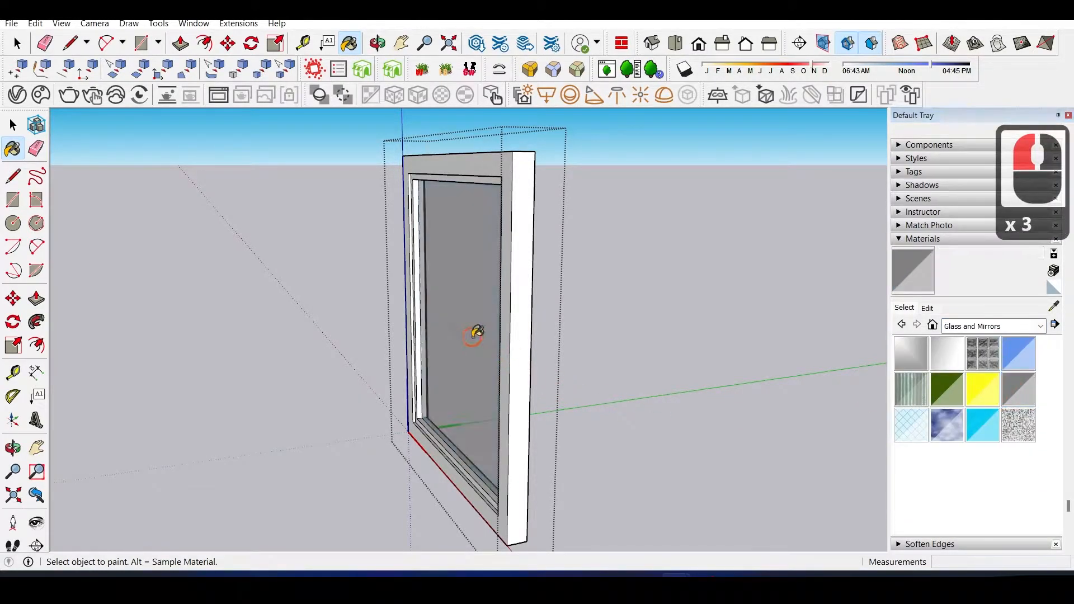
- Select the whole window, including frame and pane, and make it a component
{"action": "middle_click_drag", "start_coordinate": [476, 332], "coordinate": [643, 388]}
{"action": "key", "text": "Escape"}
{"action": "triple_click", "coordinate": [571, 336]}
{"action": "key", "text": "g"}
{"action": "key", "text": "Return"}
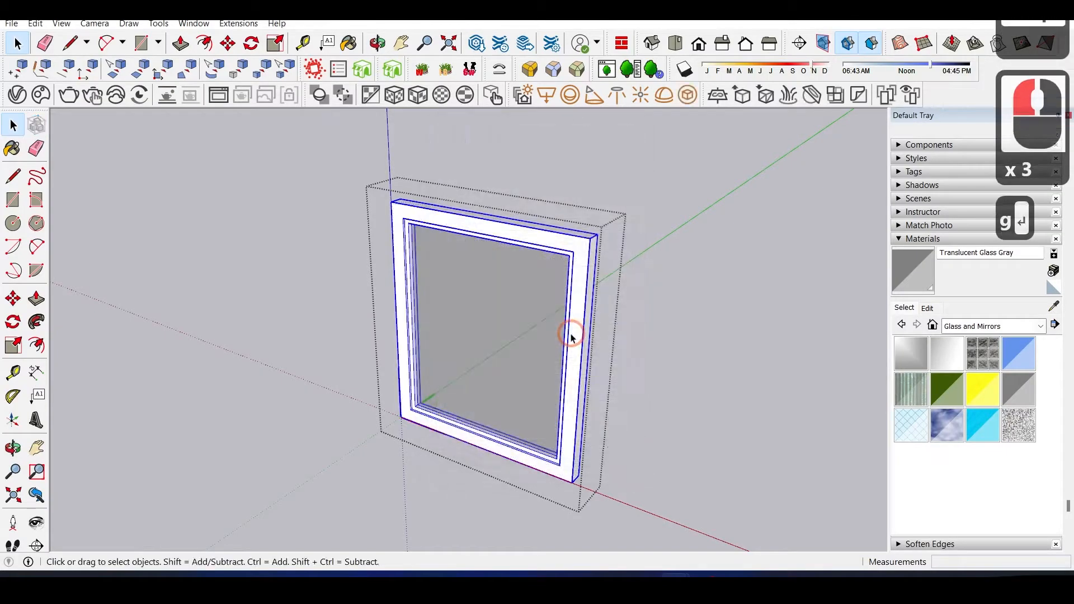
{"action": "scroll", "coordinate": [572, 336], "scroll_direction": "down", "scroll_amount": 6}
{"action": "key", "text": "Escape"}
- Move the window 0.075 m inward so it sits centred in the wall's thickness
{"action": "middle_click_drag", "start_coordinate": [493, 358], "coordinate": [492, 391]}
{"action": "scroll", "coordinate": [439, 311], "scroll_direction": "up", "scroll_amount": 8}
{"action": "key", "text": "m"}
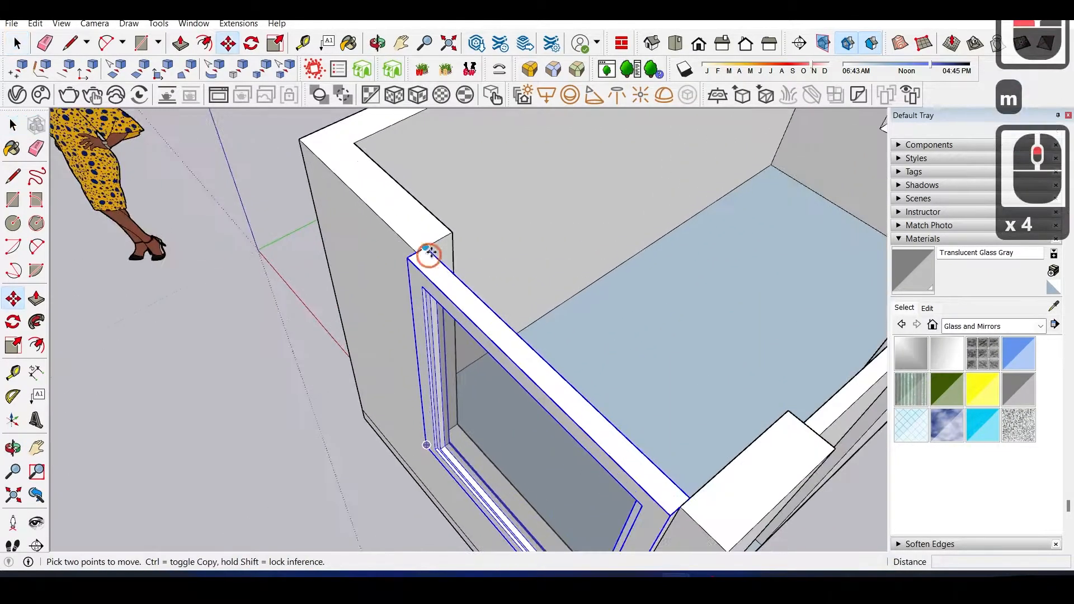
{"action": "left_click", "coordinate": [418, 252]}
{"action": "left_click", "coordinate": [436, 243]}
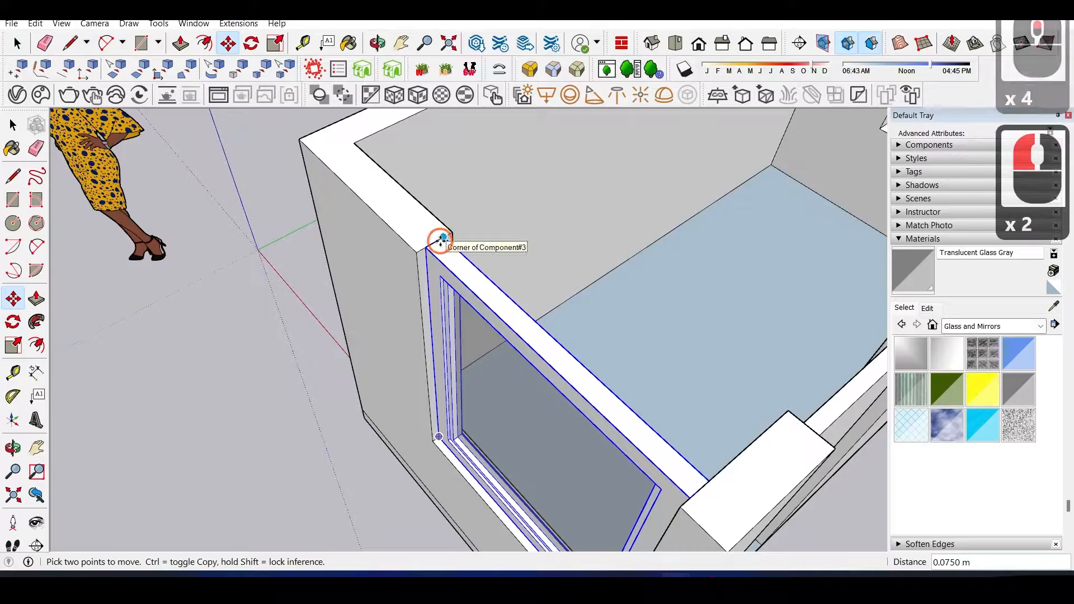
- Copy the window into the matching opening in the opposite end wall
{"action": "left_click", "coordinate": [445, 237]}
{"action": "middle_click_drag", "start_coordinate": [464, 224], "coordinate": [196, 370]}
{"action": "scroll", "coordinate": [196, 369], "scroll_direction": "down", "scroll_amount": 4}
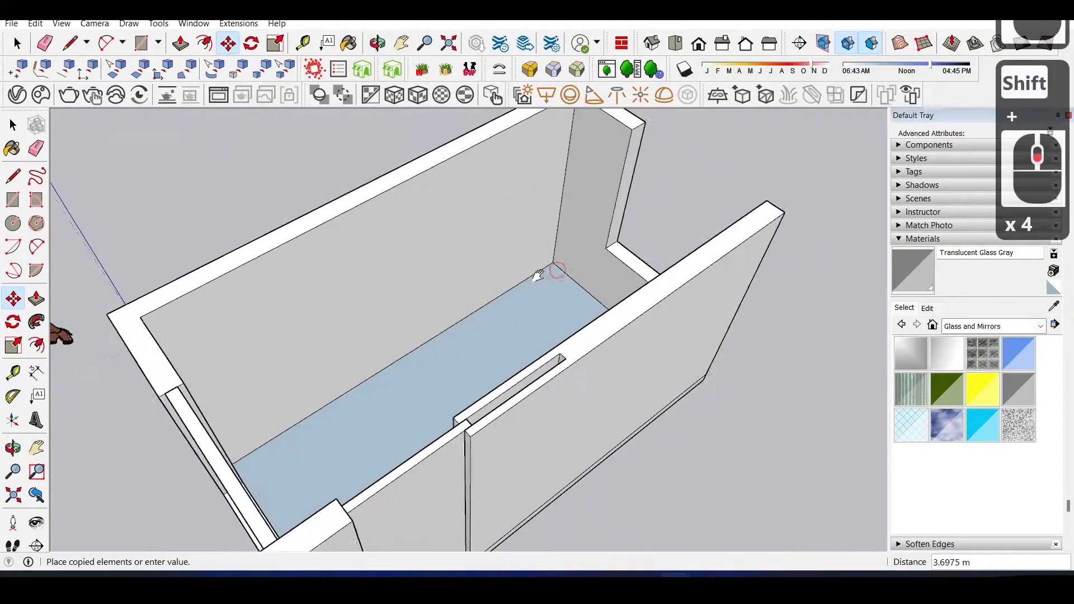
{"action": "middle_click_drag", "start_coordinate": [670, 181], "coordinate": [422, 249], "text": "shift"}
{"action": "scroll", "coordinate": [422, 250], "scroll_direction": "up", "scroll_amount": 4}
{"action": "left_click", "coordinate": [323, 210]}
{"action": "scroll", "coordinate": [314, 208], "scroll_direction": "up", "scroll_amount": 1}
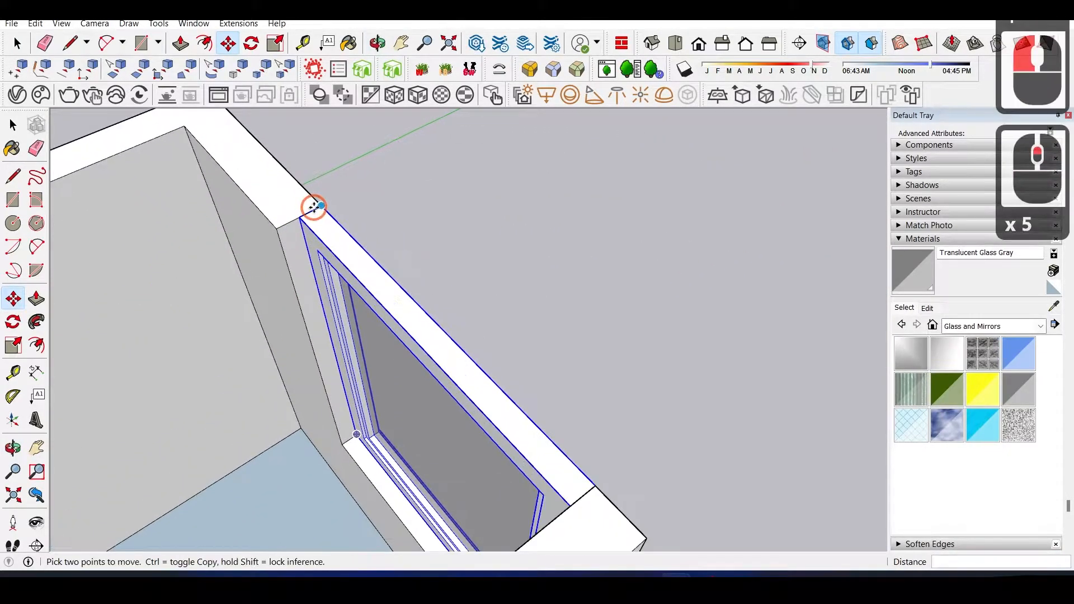
{"action": "scroll", "coordinate": [311, 211], "scroll_direction": "down", "scroll_amount": 2}
{"action": "scroll", "coordinate": [323, 206], "scroll_direction": "down", "scroll_amount": 13}
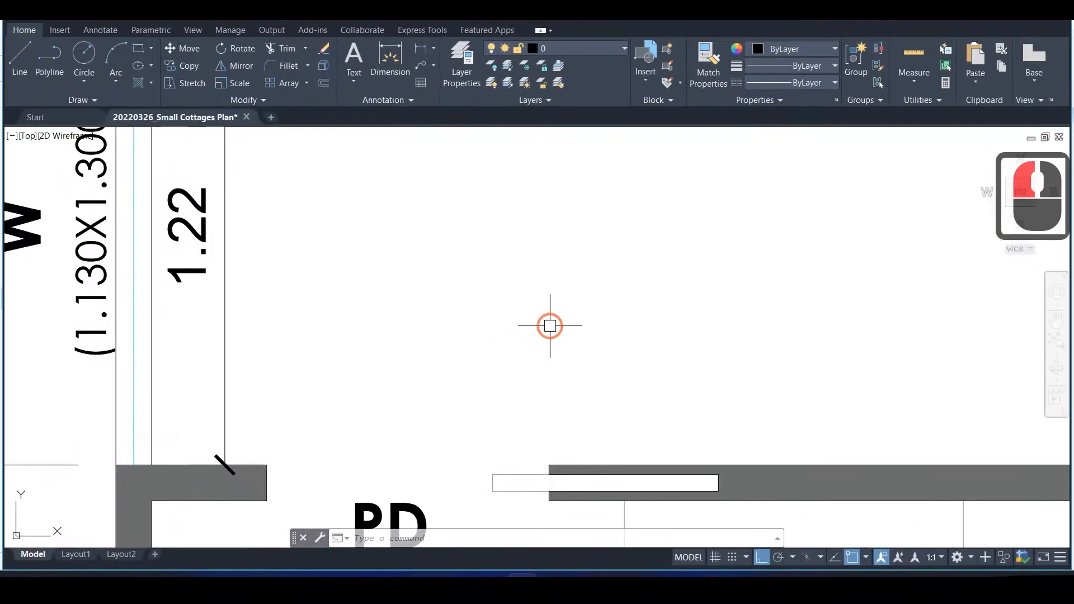
- Check the door and wall layout in the AutoCAD floor plan against the SketchUp model
{"action": "scroll", "coordinate": [506, 320], "scroll_direction": "down", "scroll_amount": 7}
{"action": "scroll", "coordinate": [507, 322], "scroll_direction": "up", "scroll_amount": 4}
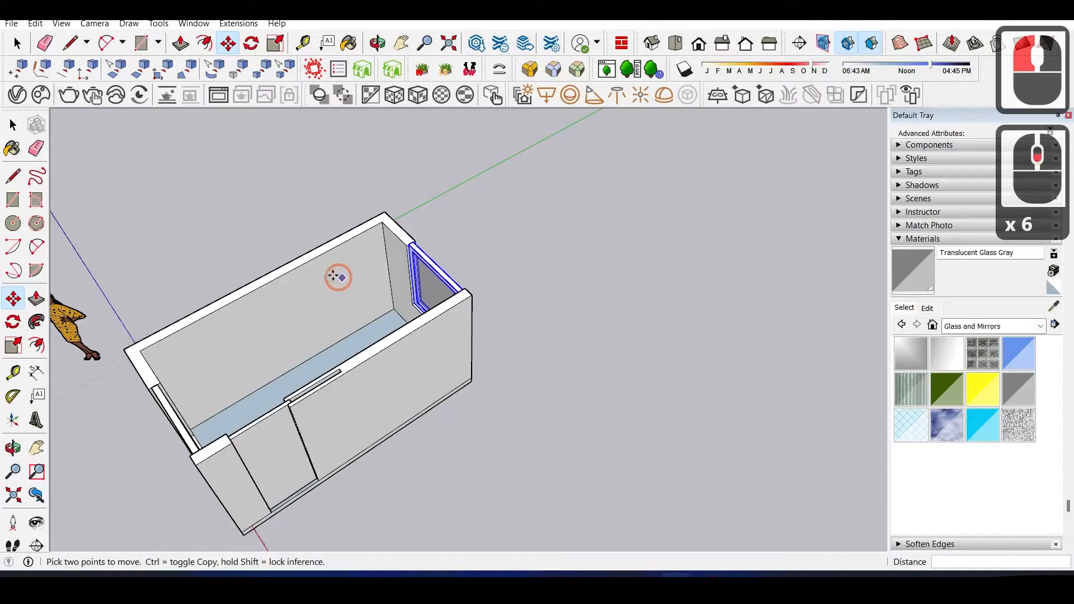
{"action": "middle_click_drag", "start_coordinate": [335, 275], "coordinate": [473, 242]}
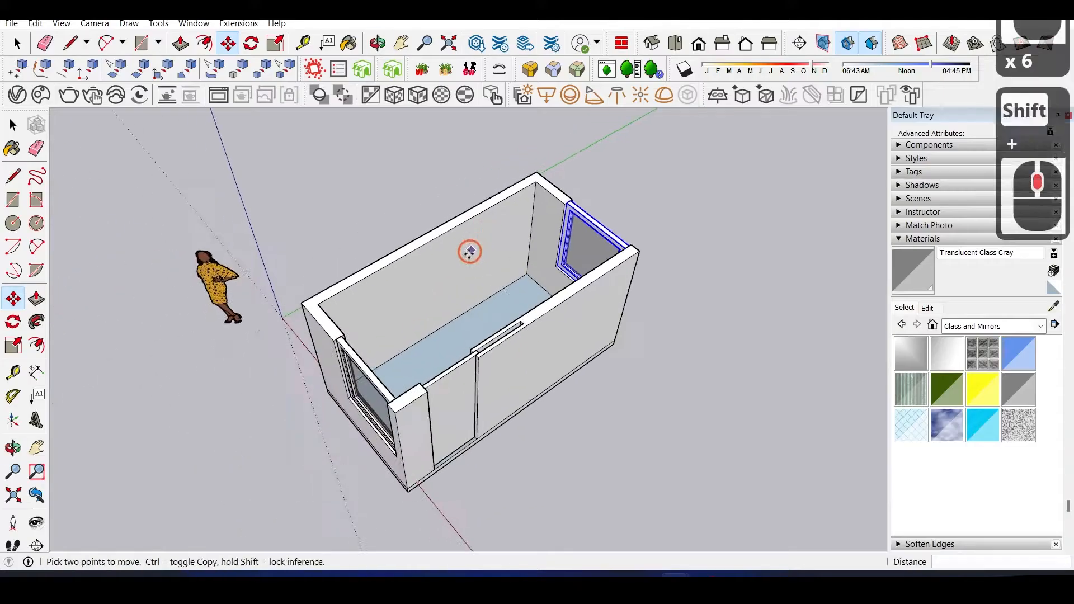
- Paste the copied set of bathroom fixtures just outside the room's far end wall
{"action": "scroll", "coordinate": [469, 268], "scroll_direction": "up", "scroll_amount": 3}
{"action": "key", "text": "ctrl"}
{"action": "key", "text": "ctrl+v"}
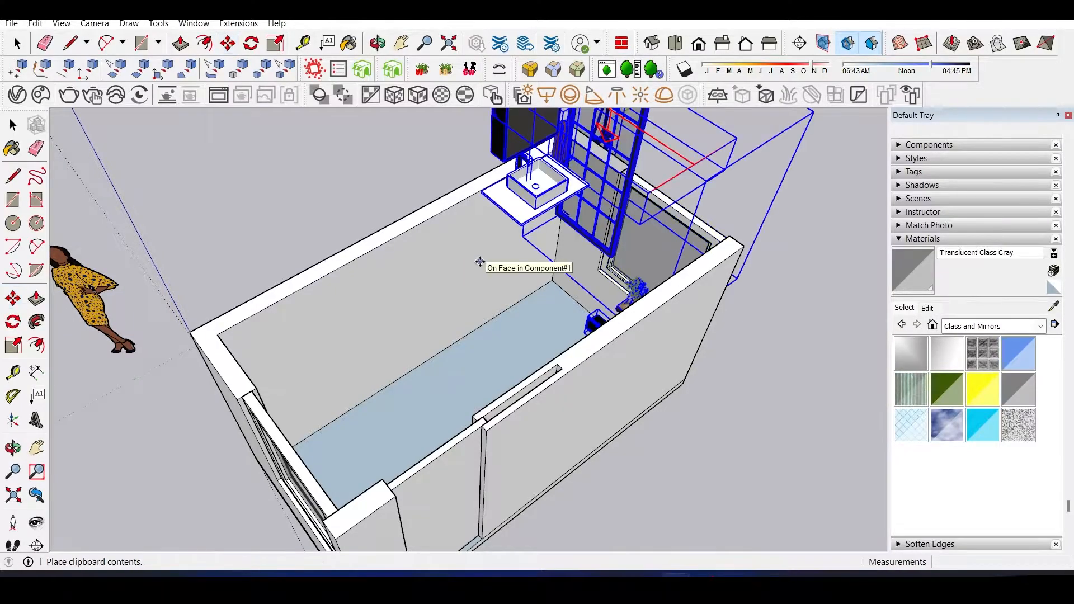
{"action": "middle_click_drag", "start_coordinate": [530, 216], "coordinate": [386, 342], "text": "shift"}
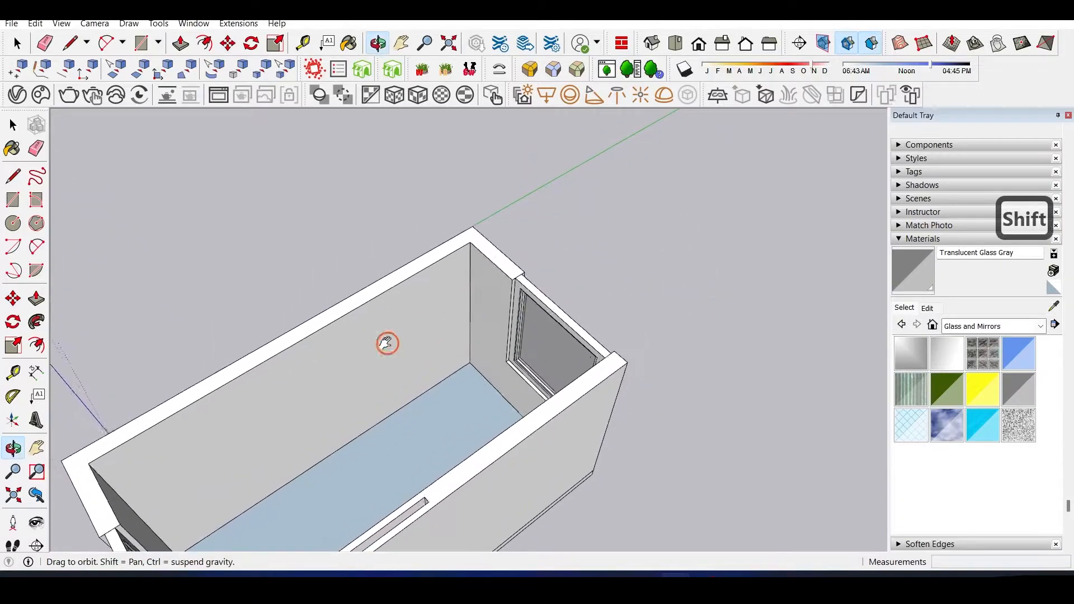
{"action": "left_click", "coordinate": [470, 253]}
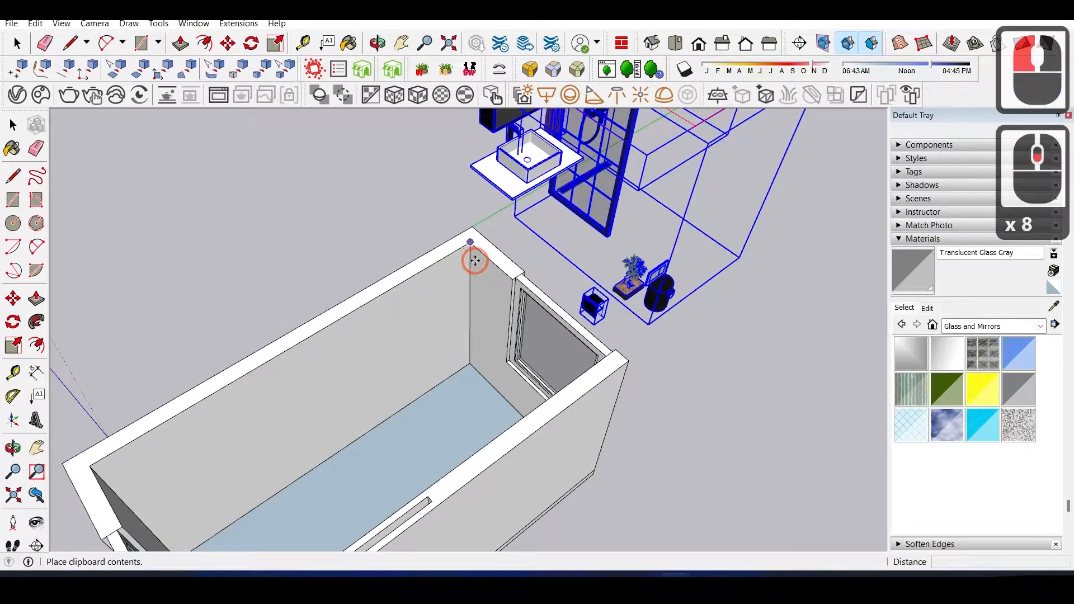
{"action": "scroll", "coordinate": [510, 264], "scroll_direction": "down", "scroll_amount": 2}
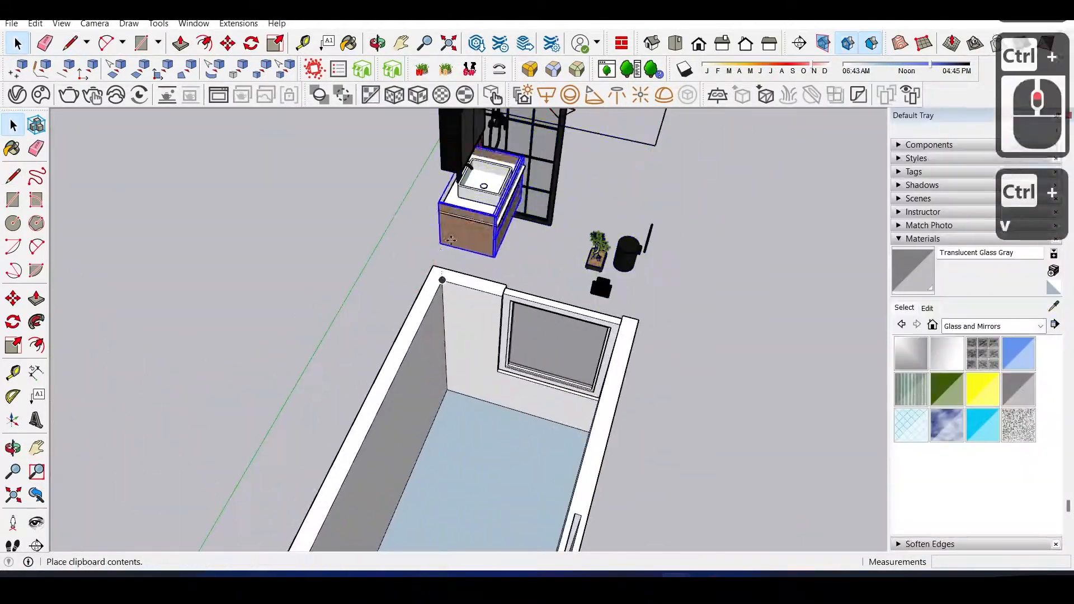
- Move the wooden vanity cabinet so its corner lines up under the countertop's corner
{"action": "left_click", "coordinate": [451, 240]}
{"action": "scroll", "coordinate": [549, 257], "scroll_direction": "up", "scroll_amount": 15}
{"action": "mouse_move", "coordinate": [450, 240]}
{"action": "middle_mouse_down"}
{"action": "mouse_move", "coordinate": [549, 257]}
{"action": "mouse_move", "coordinate": [372, 196]}
{"action": "mouse_move", "coordinate": [442, 223]}
{"action": "middle_mouse_up"}
{"action": "left_click", "coordinate": [371, 196]}
{"action": "scroll", "coordinate": [442, 223], "scroll_direction": "up", "scroll_amount": 3}
{"action": "left_click", "coordinate": [381, 207]}
{"action": "scroll", "coordinate": [278, 314], "scroll_direction": "down", "scroll_amount": 19}
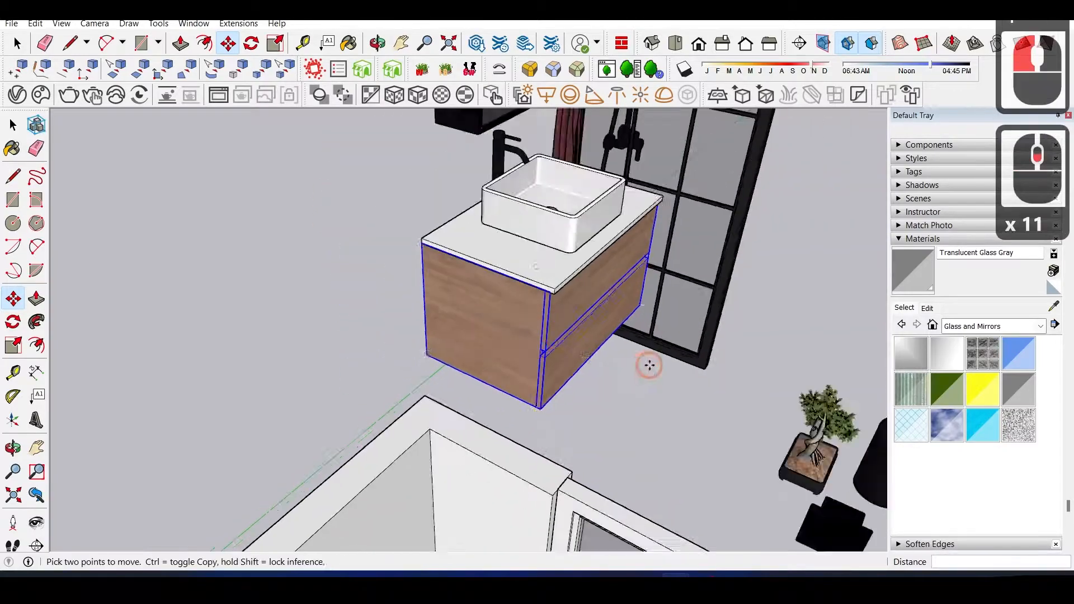
{"action": "scroll", "coordinate": [538, 318], "scroll_direction": "up", "scroll_amount": 2}
{"action": "scroll", "coordinate": [496, 297], "scroll_direction": "down", "scroll_amount": 4}
- Select the cabinet, countertop, basin and tap together and combine them into one vanity component
{"action": "middle_click_drag", "start_coordinate": [539, 318], "coordinate": [584, 273]}
{"action": "scroll", "coordinate": [489, 156], "scroll_direction": "up", "scroll_amount": 4}
{"action": "scroll", "coordinate": [584, 273], "scroll_direction": "up", "scroll_amount": 5}
{"action": "key", "text": "space"}
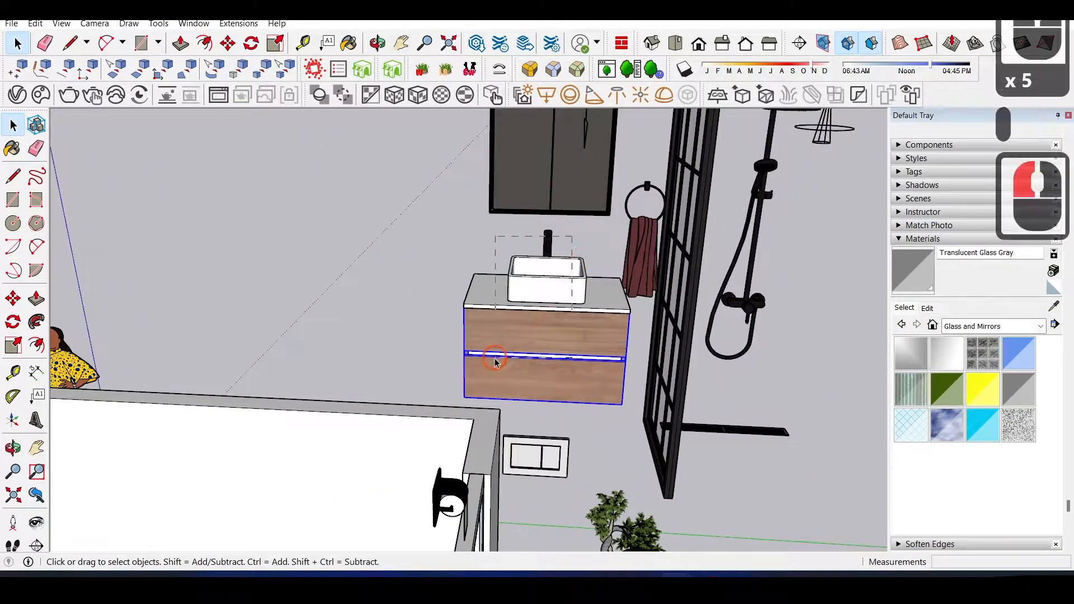
{"action": "left_click_drag", "start_coordinate": [495, 358], "coordinate": [492, 358]}
{"action": "scroll", "coordinate": [487, 350], "scroll_direction": "down", "scroll_amount": 5}
{"action": "middle_click_drag", "start_coordinate": [468, 329], "coordinate": [573, 314]}
{"action": "key", "text": "g"}
- Move the vanity by its corner into the room, against the long back wall near the door end
{"action": "key", "text": "m"}
{"action": "scroll", "coordinate": [458, 281], "scroll_direction": "up", "scroll_amount": 6}
{"action": "left_click", "coordinate": [455, 282]}
{"action": "scroll", "coordinate": [459, 282], "scroll_direction": "down", "scroll_amount": 5}
{"action": "middle_click_drag", "start_coordinate": [459, 281], "coordinate": [415, 362]}
{"action": "scroll", "coordinate": [700, 545], "scroll_direction": "up", "scroll_amount": 5}
{"action": "left_click", "coordinate": [313, 394]}
- Open the vanity for editing and lengthen its cabinet and countertop along the back wall
{"action": "middle_click_drag", "start_coordinate": [298, 336], "coordinate": [211, 460], "text": "shift"}
{"action": "key", "text": "t"}
{"action": "scroll", "coordinate": [212, 462], "scroll_direction": "up", "scroll_amount": 4}
{"action": "left_click", "coordinate": [193, 391]}
{"action": "key", "text": "space"}
{"action": "middle_click_drag", "start_coordinate": [314, 417], "coordinate": [292, 356]}
{"action": "right_click", "coordinate": [292, 356]}
{"action": "left_click", "coordinate": [372, 190]}
{"action": "middle_click_drag", "start_coordinate": [372, 190], "coordinate": [462, 301]}
{"action": "triple_click", "coordinate": [408, 304]}
{"action": "right_click", "coordinate": [408, 305]}
{"action": "left_click", "coordinate": [436, 283]}
{"action": "key", "text": "m"}
{"action": "key", "text": "Escape"}
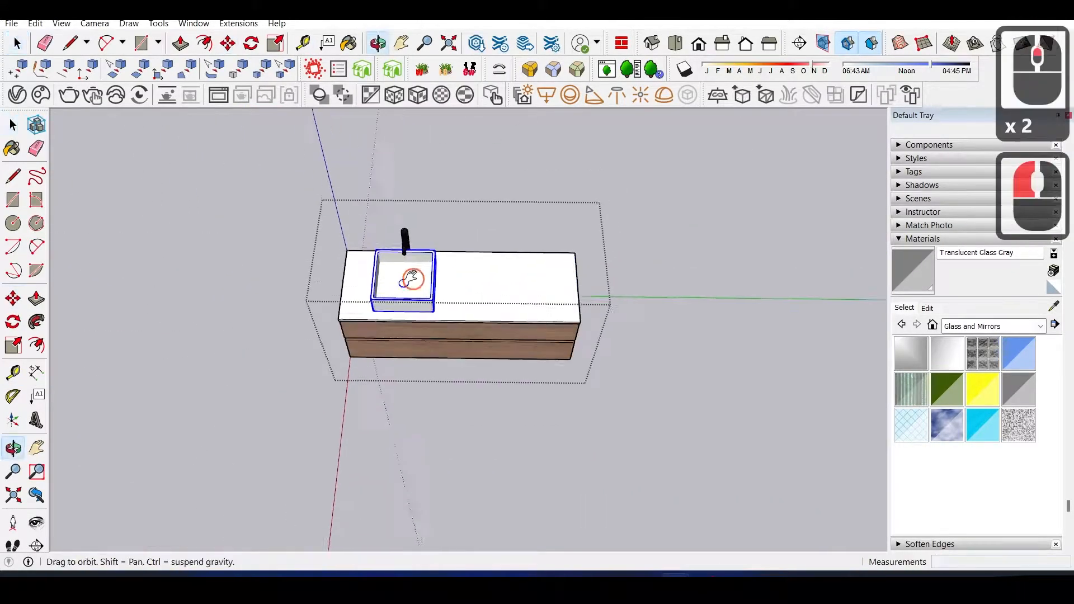
- Move the basin and tap together to the middle of the vanity's countertop
{"action": "middle_click_drag", "start_coordinate": [412, 256], "coordinate": [408, 242]}
{"action": "left_click", "coordinate": [408, 210], "text": "shift"}
{"action": "key", "text": "m"}
{"action": "scroll", "coordinate": [408, 242], "scroll_direction": "up", "scroll_amount": 8}
{"action": "left_click", "coordinate": [407, 242]}
{"action": "left_click", "coordinate": [532, 256]}
- Edit the countertop and move its end edge along the green axis to adjust its length
{"action": "key", "text": "space"}
{"action": "double_click", "coordinate": [456, 235]}
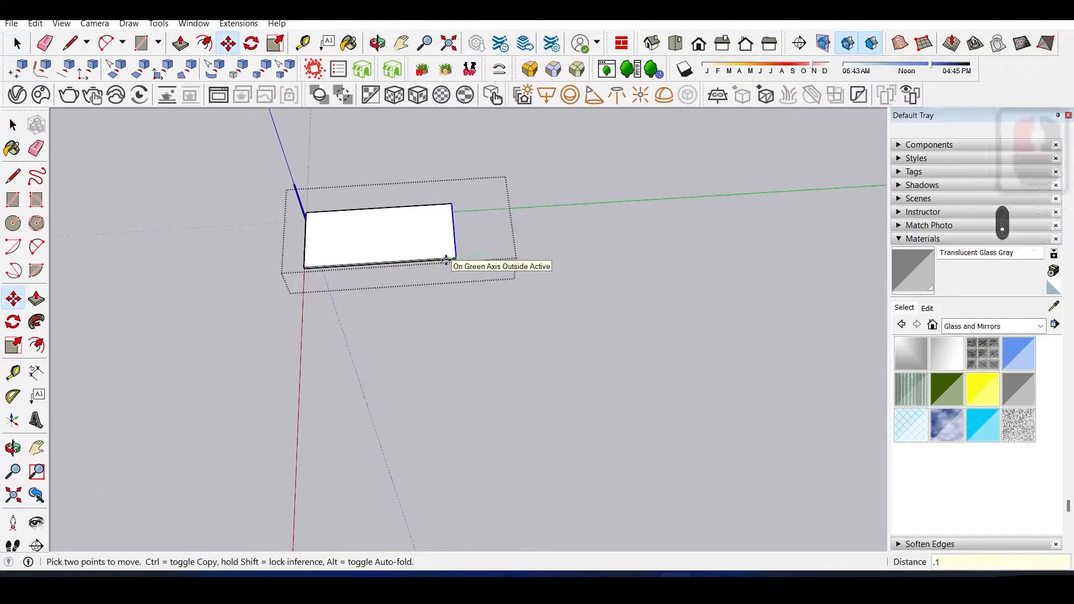
{"action": "left_click", "coordinate": [395, 199], "text": "shift"}
{"action": "scroll", "coordinate": [421, 228], "scroll_direction": "up", "scroll_amount": 3}
{"action": "key", "text": "m"}
{"action": "left_click", "coordinate": [444, 232]}
{"action": "type", "text": ".05"}
{"action": "key", "text": "Return"}
{"action": "key", "text": "Escape"}
{"action": "middle_click_drag", "start_coordinate": [475, 299], "coordinate": [541, 303]}
{"action": "scroll", "coordinate": [541, 303], "scroll_direction": "down", "scroll_amount": 8}
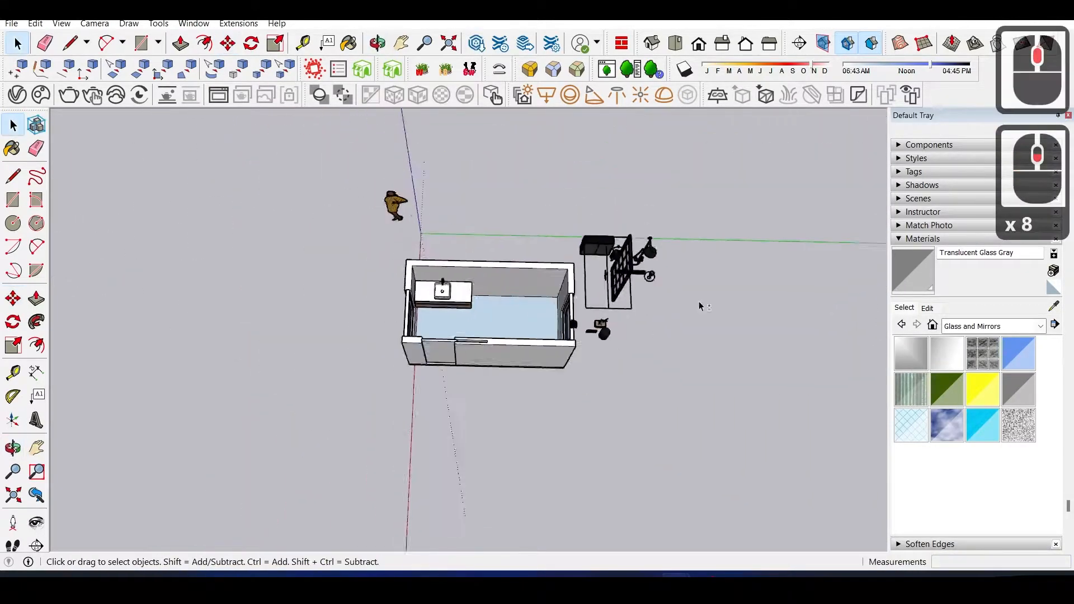
- Copy the toilet from the other open model window and paste it into the bathroom model
{"action": "scroll", "coordinate": [560, 305], "scroll_direction": "up", "scroll_amount": 9}
{"action": "left_click", "coordinate": [676, 579]}
{"action": "middle_click_drag", "start_coordinate": [671, 304], "coordinate": [560, 305]}
{"action": "left_click", "coordinate": [700, 519]}
{"action": "left_click", "coordinate": [612, 336]}
{"action": "left_click", "coordinate": [832, 519]}
{"action": "key", "text": "ctrl+v"}
- Rotate the pasted toilet to face into the room and move it next to the vanity
{"action": "scroll", "coordinate": [283, 378], "scroll_direction": "up", "scroll_amount": 7}
{"action": "left_click", "coordinate": [283, 378]}
{"action": "key", "text": "q"}
{"action": "left_click", "coordinate": [288, 375]}
{"action": "key", "text": "m"}
{"action": "left_click", "coordinate": [338, 446]}
{"action": "middle_click_drag", "start_coordinate": [455, 380], "coordinate": [576, 371], "text": "shift"}
{"action": "scroll", "coordinate": [524, 380], "scroll_direction": "up", "scroll_amount": 2}
{"action": "left_click", "coordinate": [525, 379]}
{"action": "key", "text": "Return"}
- Position the toilet with its back against the long wall beside the vanity
{"action": "scroll", "coordinate": [410, 396], "scroll_direction": "up", "scroll_amount": 3}
{"action": "middle_click_drag", "start_coordinate": [353, 338], "coordinate": [463, 447]}
{"action": "left_click", "coordinate": [462, 492]}
{"action": "left_click", "coordinate": [523, 285]}
{"action": "scroll", "coordinate": [453, 278], "scroll_direction": "down", "scroll_amount": 13}
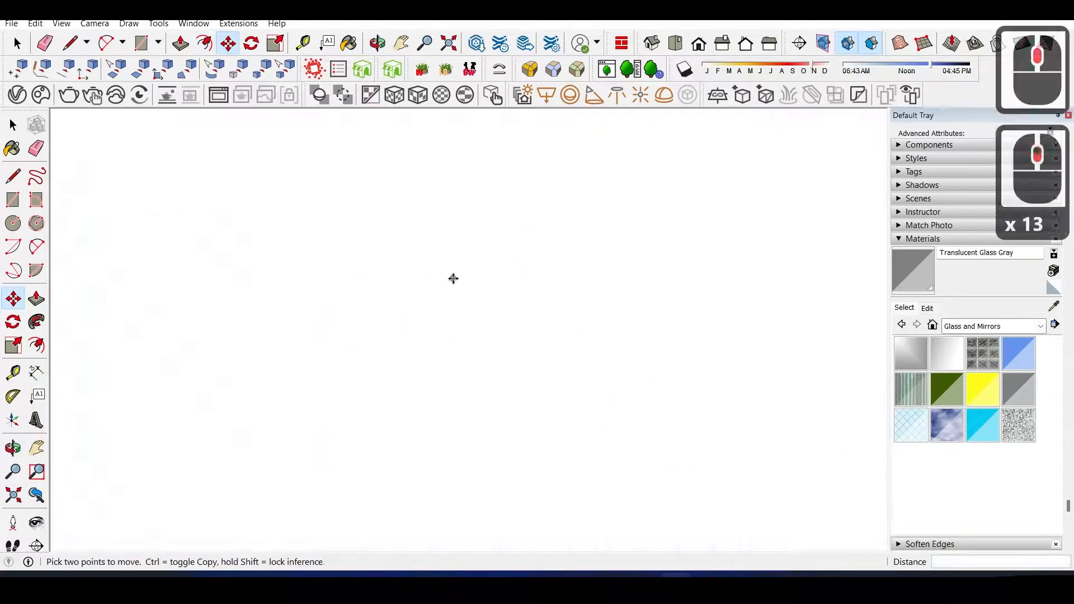
{"action": "key", "text": "space"}
{"action": "middle_click_drag", "start_coordinate": [453, 278], "coordinate": [465, 386]}
- Draw a 0.9 m line along the back wall from the countertop's rear corner, past the toilet
{"action": "left_click", "coordinate": [621, 308]}
{"action": "key", "text": "r"}
{"action": "scroll", "coordinate": [615, 246], "scroll_direction": "down", "scroll_amount": 5}
{"action": "middle_click_drag", "start_coordinate": [615, 258], "coordinate": [607, 260], "text": "shift"}
{"action": "scroll", "coordinate": [227, 229], "scroll_direction": "up", "scroll_amount": 6}
{"action": "key", "text": "l"}
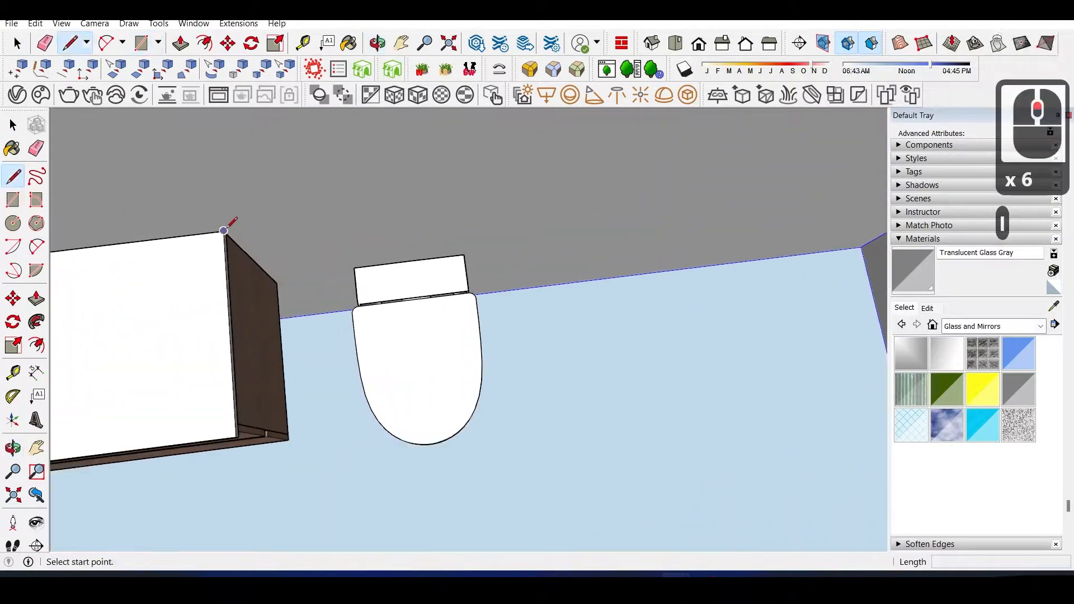
{"action": "left_click", "coordinate": [225, 232]}
{"action": "type", "text": ".9"}
{"action": "key", "text": "Return"}
{"action": "scroll", "coordinate": [395, 216], "scroll_direction": "down", "scroll_amount": 10}
{"action": "middle_click_drag", "start_coordinate": [475, 263], "coordinate": [398, 295]}
{"action": "key", "text": "Escape"}
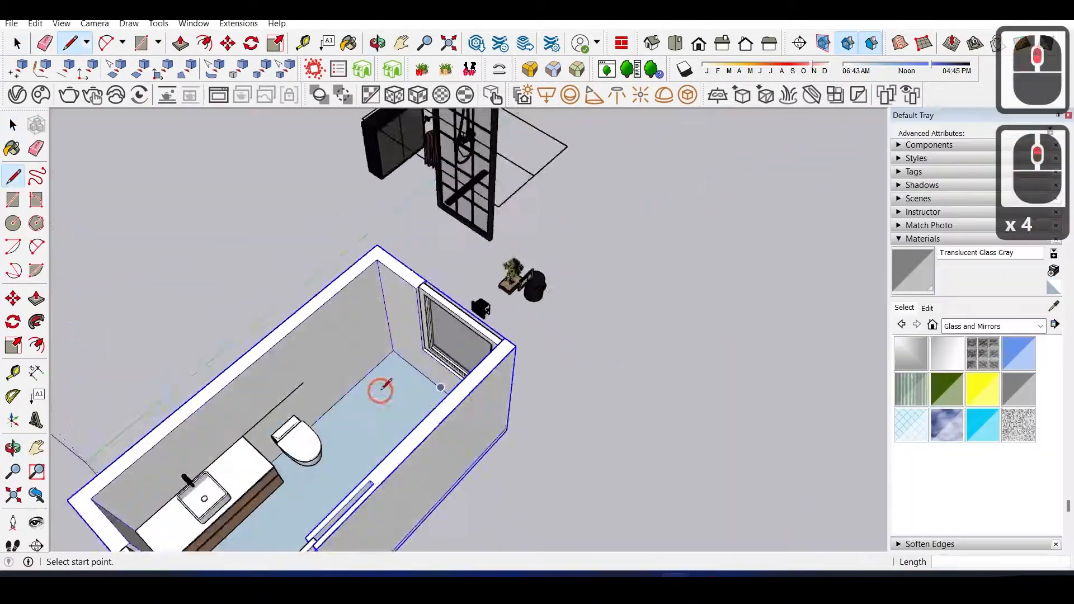
- Place the shower tray in the far corner under the window and measure from its front corner
{"action": "scroll", "coordinate": [377, 384], "scroll_direction": "up", "scroll_amount": 4}
{"action": "middle_click_drag", "start_coordinate": [434, 408], "coordinate": [545, 313]}
{"action": "key", "text": "m"}
{"action": "scroll", "coordinate": [539, 332], "scroll_direction": "down", "scroll_amount": 5}
{"action": "key", "text": "t"}
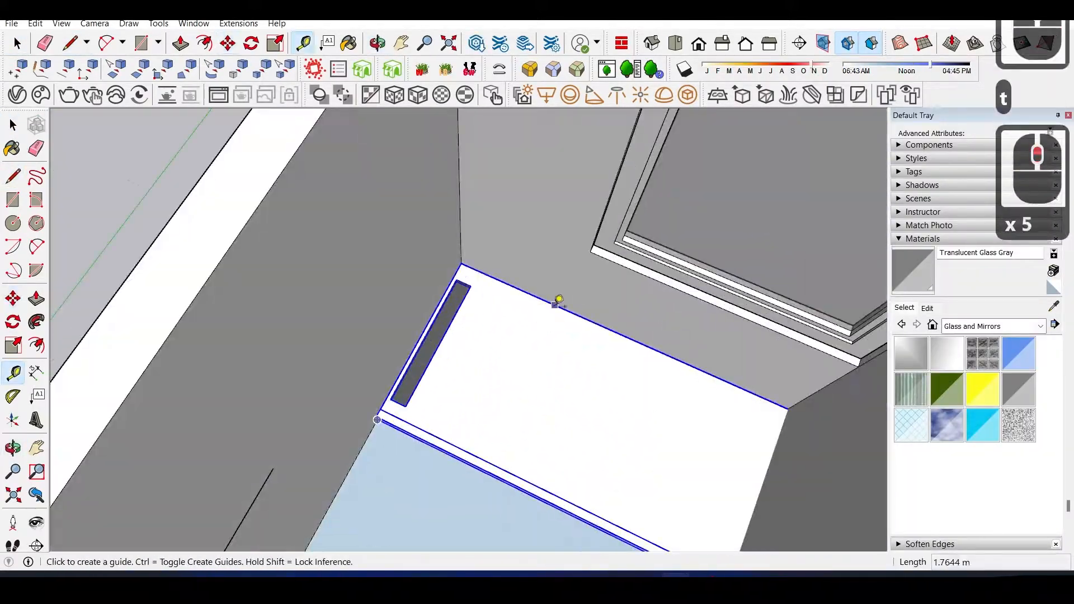
{"action": "key", "text": "space"}
{"action": "scroll", "coordinate": [547, 423], "scroll_direction": "down", "scroll_amount": 2}
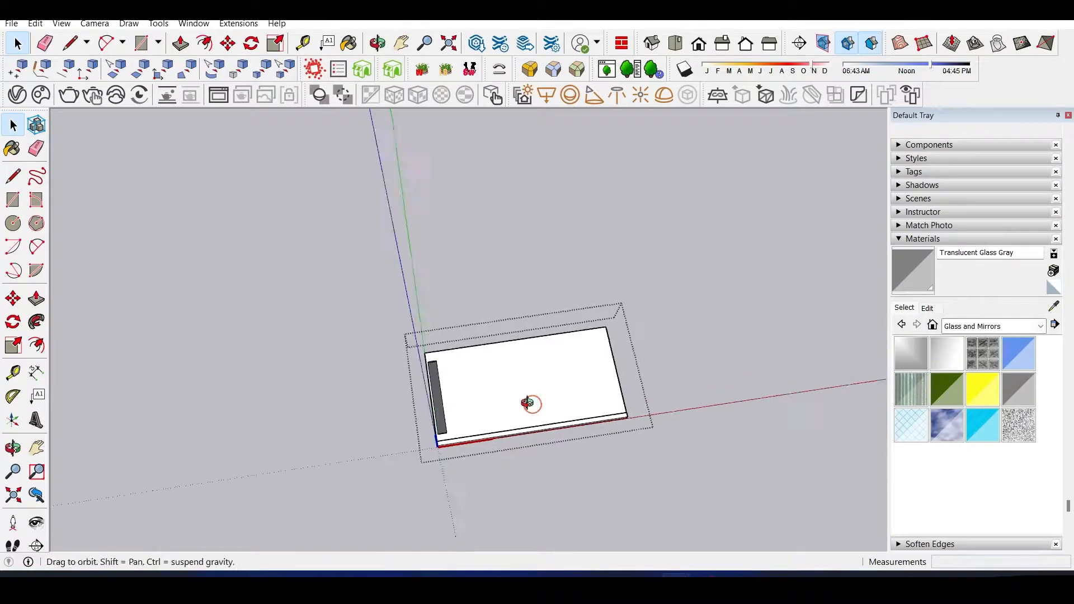
- Edit the shower tray and extend its curb side 0.4 m toward the toilet
{"action": "middle_click_drag", "start_coordinate": [528, 403], "coordinate": [414, 437]}
{"action": "scroll", "coordinate": [414, 436], "scroll_direction": "up", "scroll_amount": 4}
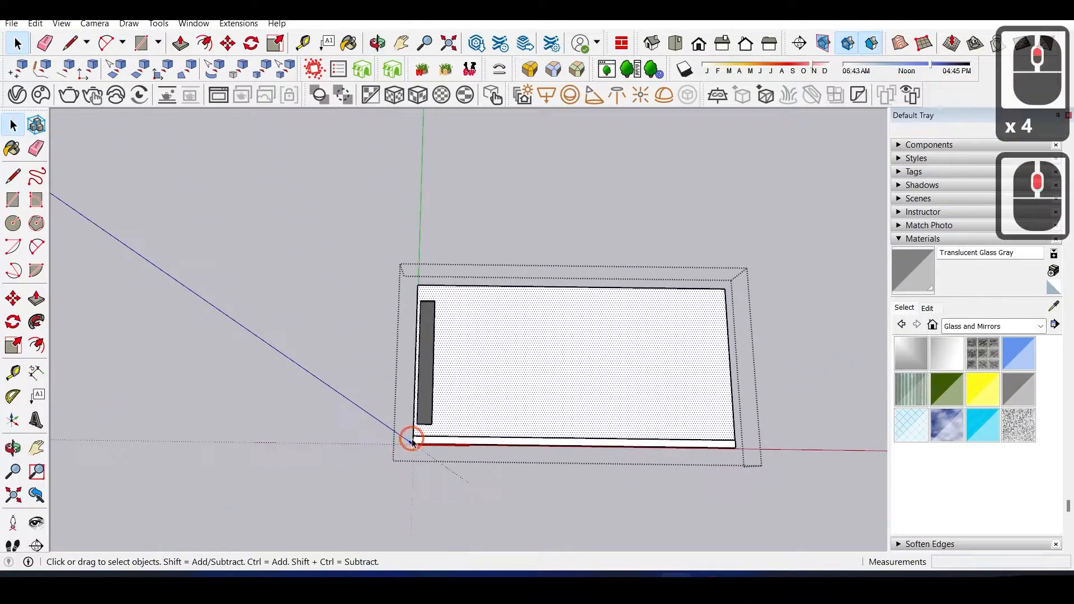
{"action": "key", "text": "m"}
{"action": "left_click", "coordinate": [408, 364]}
{"action": "type", "text": ".4"}
{"action": "key", "text": "Return"}
{"action": "key", "text": "space"}
{"action": "middle_click_drag", "start_coordinate": [433, 340], "coordinate": [427, 304]}
{"action": "key", "text": "Escape"}
{"action": "key", "text": "Escape"}
- Move the black-framed glass shower screen away from the other fixtures to the open space beside the room
{"action": "scroll", "coordinate": [427, 305], "scroll_direction": "down", "scroll_amount": 7}
{"action": "left_click", "coordinate": [523, 160]}
{"action": "middle_click_drag", "start_coordinate": [523, 160], "coordinate": [479, 211]}
{"action": "scroll", "coordinate": [481, 207], "scroll_direction": "up", "scroll_amount": 8}
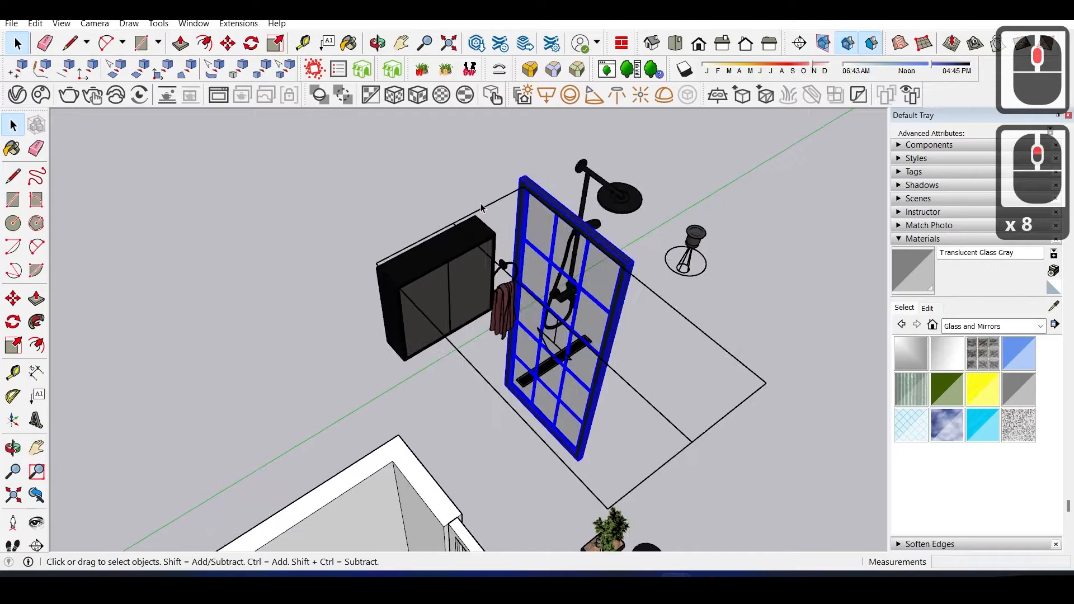
{"action": "scroll", "coordinate": [509, 212], "scroll_direction": "up", "scroll_amount": 4}
{"action": "key", "text": "m"}
{"action": "left_click", "coordinate": [531, 183]}
{"action": "scroll", "coordinate": [531, 182], "scroll_direction": "down", "scroll_amount": 17, "text": "shift"}
{"action": "middle_click_drag", "start_coordinate": [490, 249], "coordinate": [477, 140], "text": "shift"}
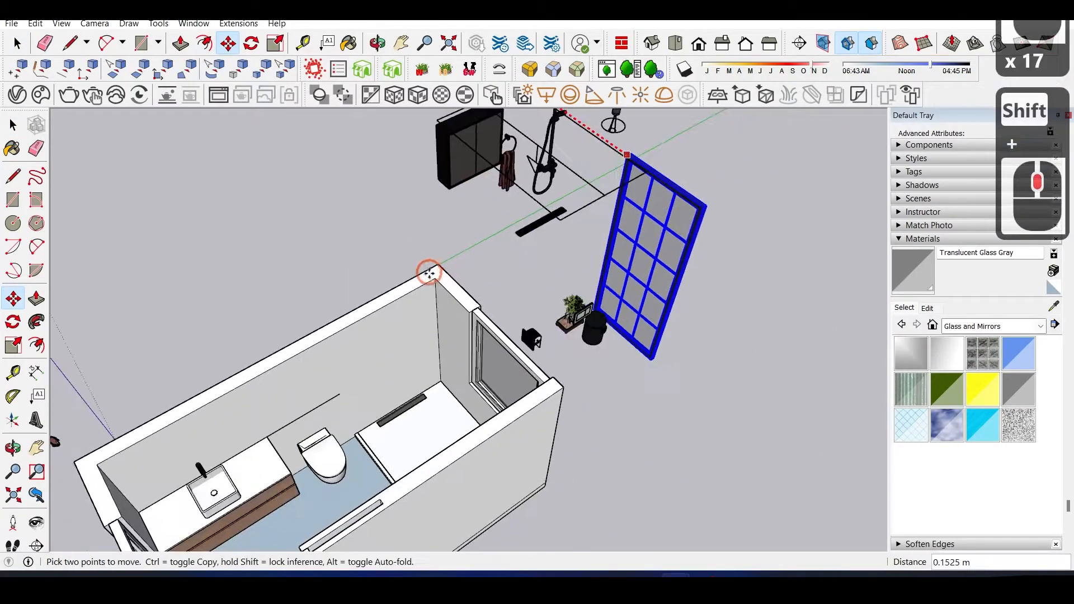
{"action": "middle_click_drag", "start_coordinate": [432, 280], "coordinate": [470, 264]}
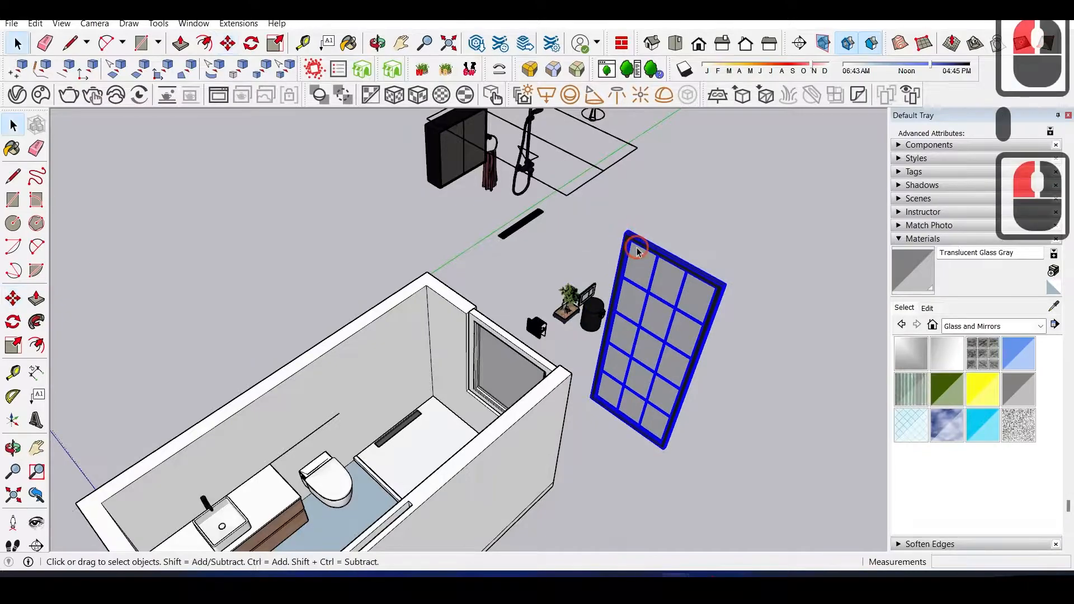
- Draw a thin 0.9 m long rectangle along the shower tray's curb, starting at the back wall
{"action": "scroll", "coordinate": [384, 403], "scroll_direction": "up", "scroll_amount": 10}
{"action": "scroll", "coordinate": [391, 376], "scroll_direction": "up", "scroll_amount": 3}
{"action": "middle_click_drag", "start_coordinate": [391, 376], "coordinate": [292, 400]}
{"action": "scroll", "coordinate": [367, 364], "scroll_direction": "up", "scroll_amount": 7}
{"action": "middle_click_drag", "start_coordinate": [367, 364], "coordinate": [199, 319]}
{"action": "scroll", "coordinate": [384, 324], "scroll_direction": "up", "scroll_amount": 8}
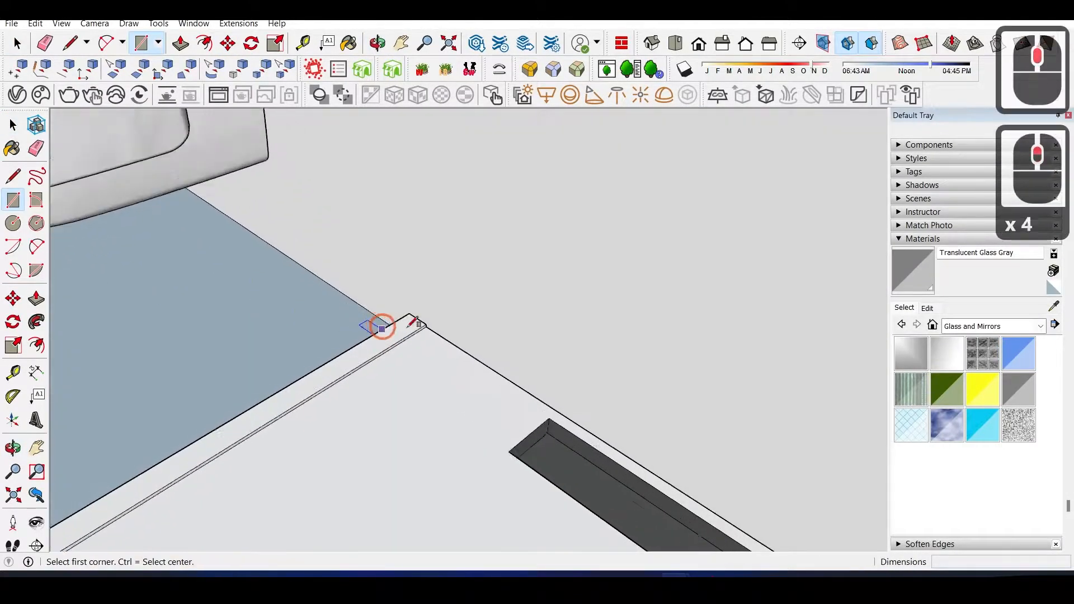
{"action": "middle_click_drag", "start_coordinate": [426, 326], "coordinate": [551, 457]}
{"action": "scroll", "coordinate": [551, 458], "scroll_direction": "down", "scroll_amount": 20}
{"action": "middle_click_drag", "start_coordinate": [479, 406], "coordinate": [404, 437]}
{"action": "scroll", "coordinate": [403, 437], "scroll_direction": "up", "scroll_amount": 2}
{"action": "type", "text": ".9,0"}
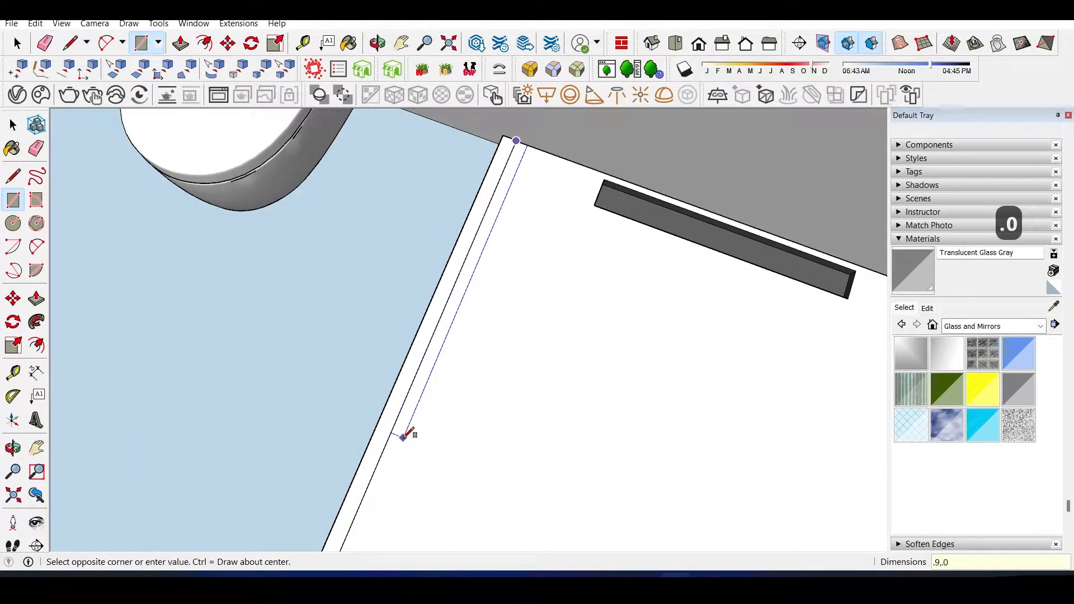
- Extrude the thin rectangle 1.8 m upward and make the resulting screen panel a component
{"action": "left_click", "coordinate": [397, 421]}
{"action": "type", "text": "1.8"}
{"action": "key", "text": "Return"}
{"action": "scroll", "coordinate": [397, 386], "scroll_direction": "down", "scroll_amount": 8}
{"action": "triple_click", "coordinate": [395, 345]}
{"action": "key", "text": "g"}
{"action": "key", "text": "Return"}
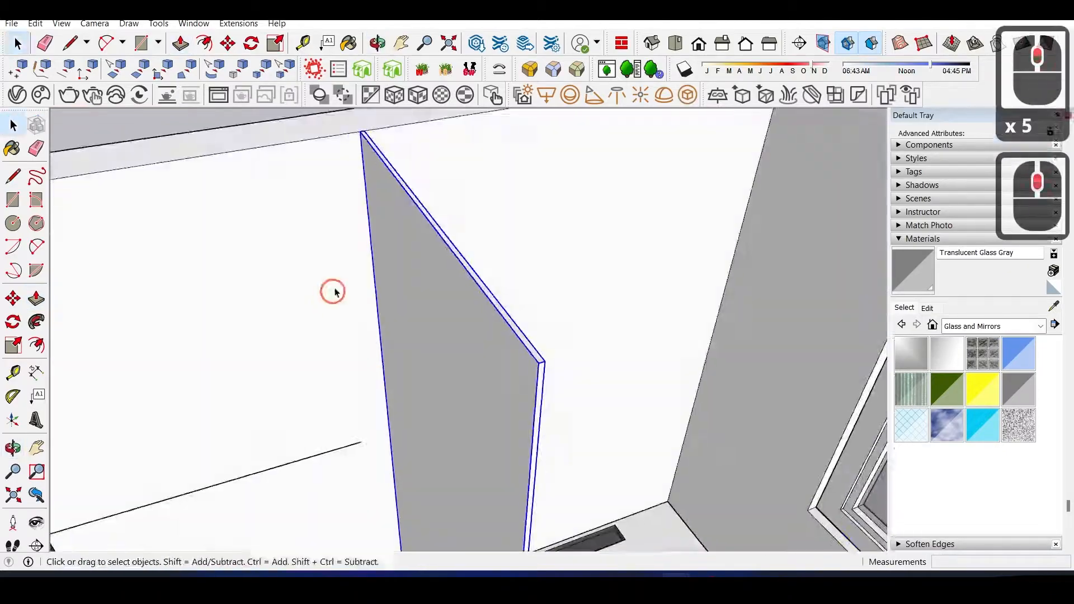
- Push/pull the face into a shallow box panel along the back wall inside its own component
{"action": "left_click", "coordinate": [377, 227]}
{"action": "key", "text": "o"}
{"action": "middle_click_drag", "start_coordinate": [350, 269], "coordinate": [343, 286]}
{"action": "type", "text": "p."}
{"action": "key", "text": "Return"}
{"action": "key", "text": "space"}
{"action": "scroll", "coordinate": [386, 341], "scroll_direction": "down", "scroll_amount": 8}
{"action": "middle_click_drag", "start_coordinate": [386, 340], "coordinate": [484, 256]}
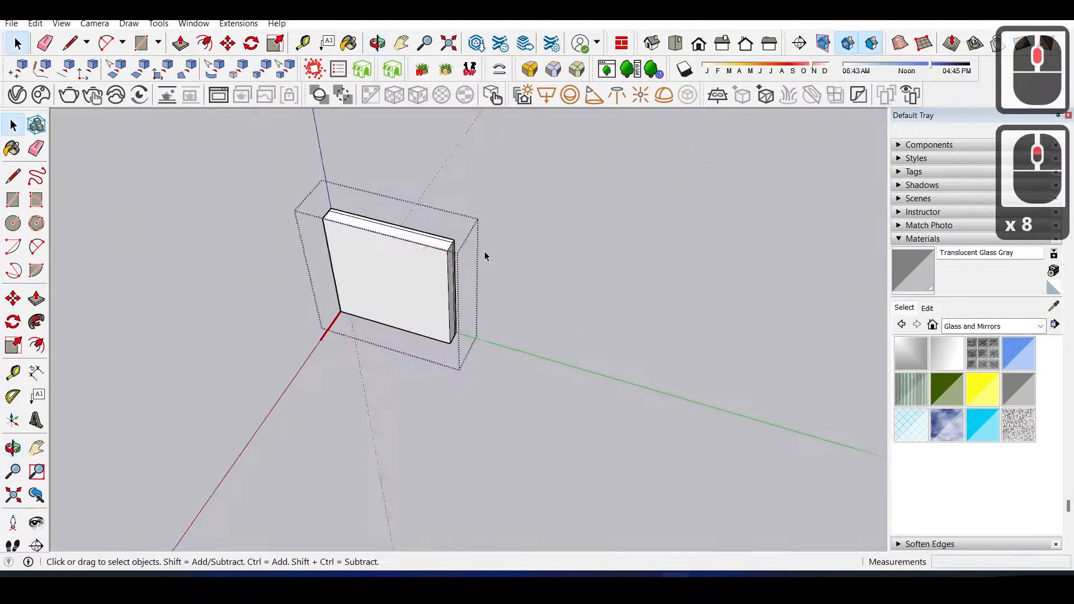
- Erase the surplus edge and push/pull a 0.05 m leg and a 0.005 m thickness to form an L-shaped bracket
{"action": "scroll", "coordinate": [454, 249], "scroll_direction": "up", "scroll_amount": 3}
{"action": "key", "text": "e"}
{"action": "left_click", "coordinate": [450, 254]}
{"action": "middle_click_drag", "start_coordinate": [420, 266], "coordinate": [504, 285]}
{"action": "left_click", "coordinate": [453, 313]}
{"action": "type", "text": ".05"}
{"action": "key", "text": "Return"}
{"action": "scroll", "coordinate": [456, 324], "scroll_direction": "down", "scroll_amount": 9}
{"action": "left_click", "coordinate": [393, 376]}
{"action": "type", "text": ".005"}
{"action": "key", "text": "Return"}
{"action": "key", "text": "space"}
{"action": "key", "text": "Escape"}
- Tidy the faces and leftover edges of the small L-shaped bracket and finish editing its component
{"action": "scroll", "coordinate": [448, 280], "scroll_direction": "down", "scroll_amount": 20}
{"action": "triple_click", "coordinate": [477, 388]}
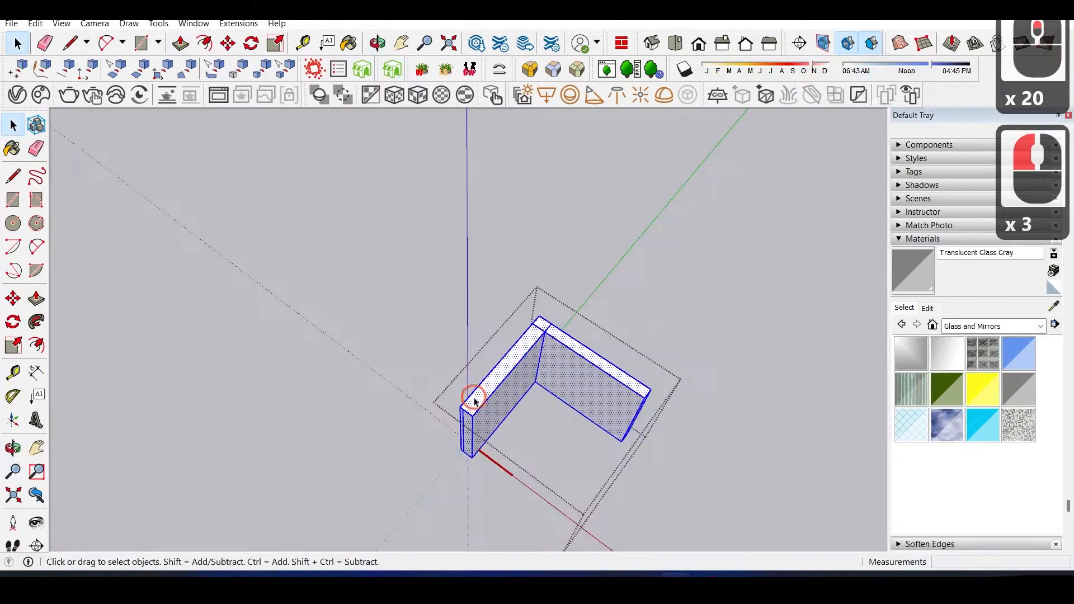
{"action": "key", "text": "l"}
{"action": "left_click", "coordinate": [635, 228], "text": "shift"}
{"action": "key", "text": "p"}
{"action": "left_click", "coordinate": [598, 370]}
{"action": "middle_click_drag", "start_coordinate": [599, 372], "coordinate": [504, 246]}
{"action": "scroll", "coordinate": [347, 431], "scroll_direction": "up", "scroll_amount": 12}
{"action": "key", "text": "e"}
{"action": "key", "text": "space"}
{"action": "scroll", "coordinate": [406, 276], "scroll_direction": "down", "scroll_amount": 18}
{"action": "key", "text": "Escape"}
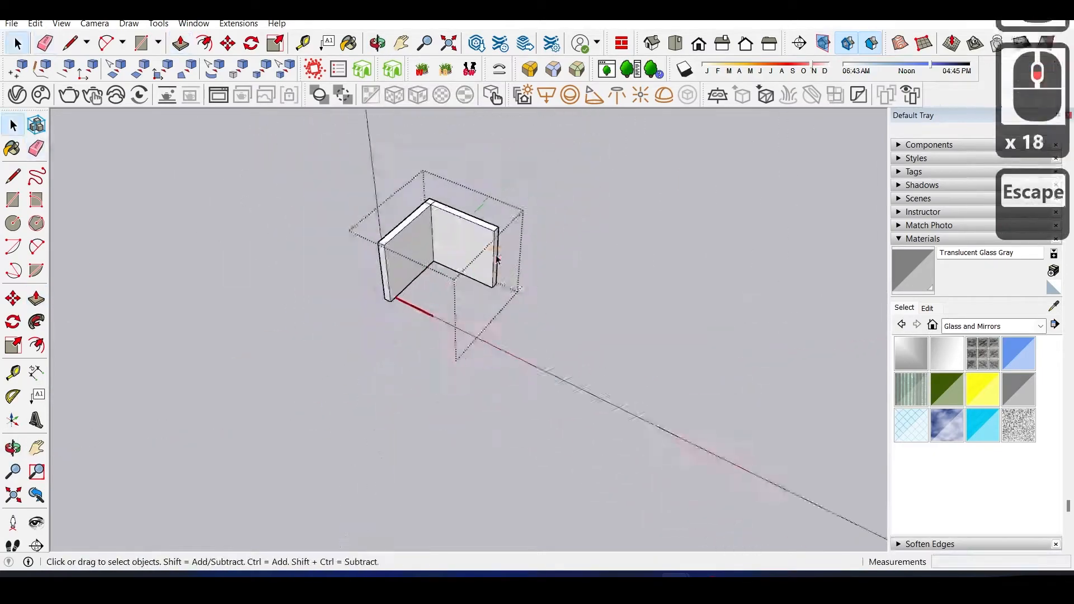
- Copy the L-shaped bracket straight down the shower screen's wall edge to a second fixing point near its base
{"action": "scroll", "coordinate": [498, 259], "scroll_direction": "up", "scroll_amount": 18}
{"action": "left_click", "coordinate": [493, 267]}
{"action": "scroll", "coordinate": [511, 260], "scroll_direction": "up", "scroll_amount": 4}
{"action": "key", "text": "m"}
{"action": "scroll", "coordinate": [493, 273], "scroll_direction": "up", "scroll_amount": 7}
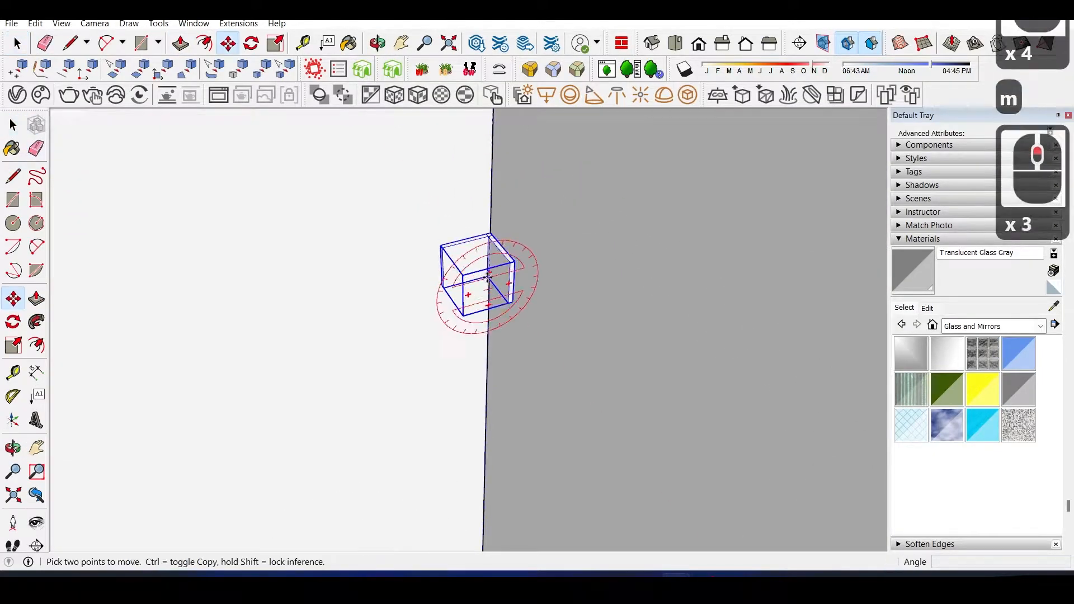
{"action": "scroll", "coordinate": [481, 327], "scroll_direction": "down", "scroll_amount": 5}
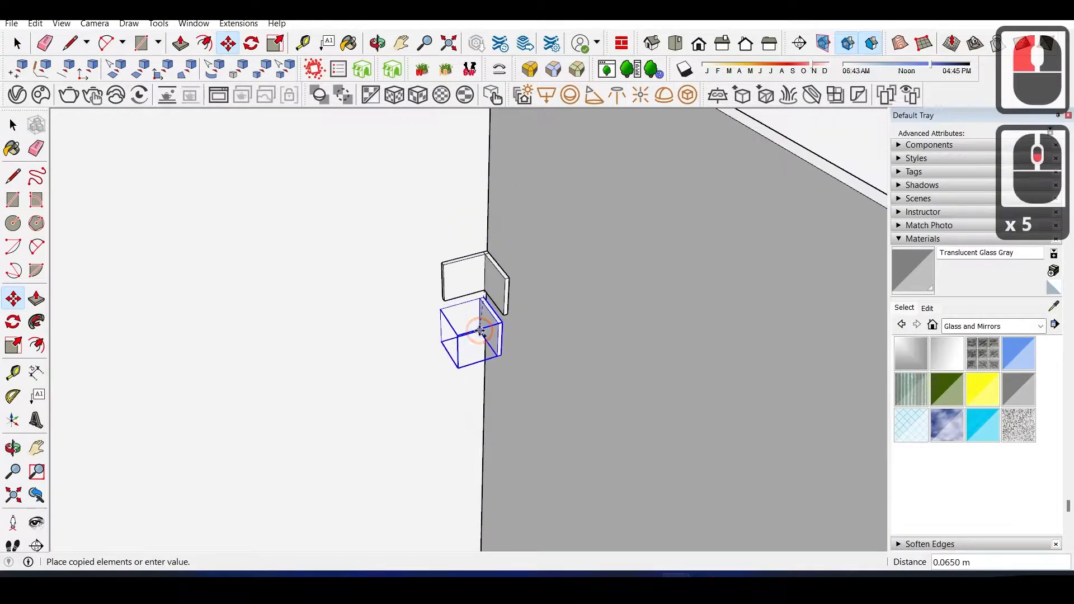
{"action": "scroll", "coordinate": [480, 342], "scroll_direction": "down", "scroll_amount": 12}
{"action": "key", "text": "Up"}
{"action": "scroll", "coordinate": [474, 316], "scroll_direction": "down", "scroll_amount": 7}
{"action": "middle_click_drag", "start_coordinate": [472, 384], "coordinate": [490, 330]}
{"action": "scroll", "coordinate": [487, 330], "scroll_direction": "up", "scroll_amount": 5}
{"action": "scroll", "coordinate": [487, 392], "scroll_direction": "up", "scroll_amount": 2}
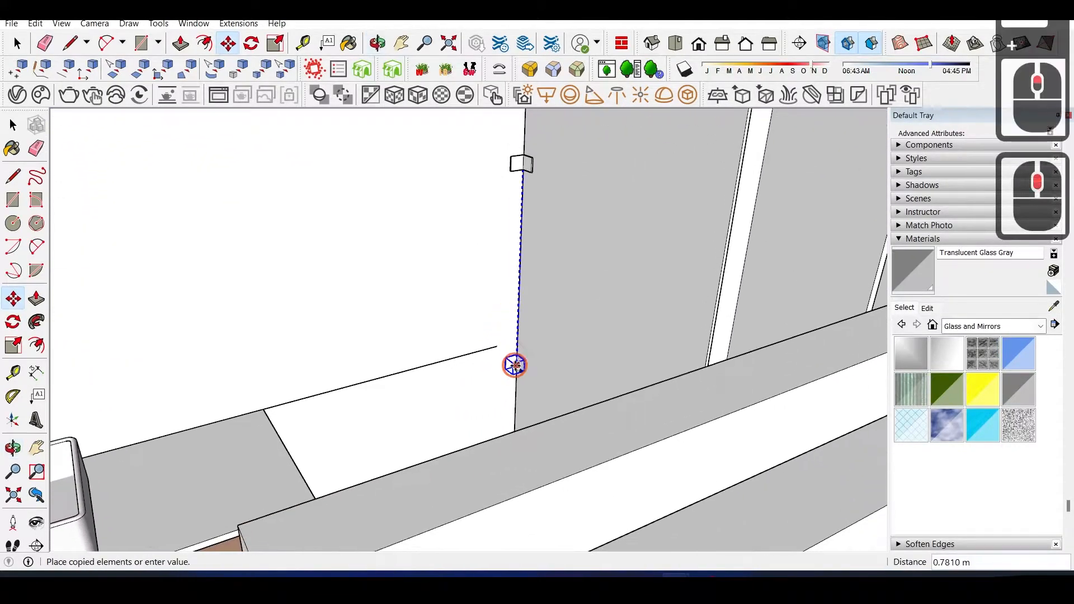
{"action": "scroll", "coordinate": [482, 402], "scroll_direction": "down", "scroll_amount": 5}
{"action": "middle_click_drag", "start_coordinate": [476, 381], "coordinate": [459, 330]}
{"action": "key", "text": "space"}
{"action": "scroll", "coordinate": [489, 326], "scroll_direction": "down", "scroll_amount": 4}
{"action": "scroll", "coordinate": [599, 318], "scroll_direction": "down", "scroll_amount": 5}
- Move the accessory group with the shower set, floor drain, bin and plant into the shower end of the bathroom
{"action": "left_click", "coordinate": [617, 308]}
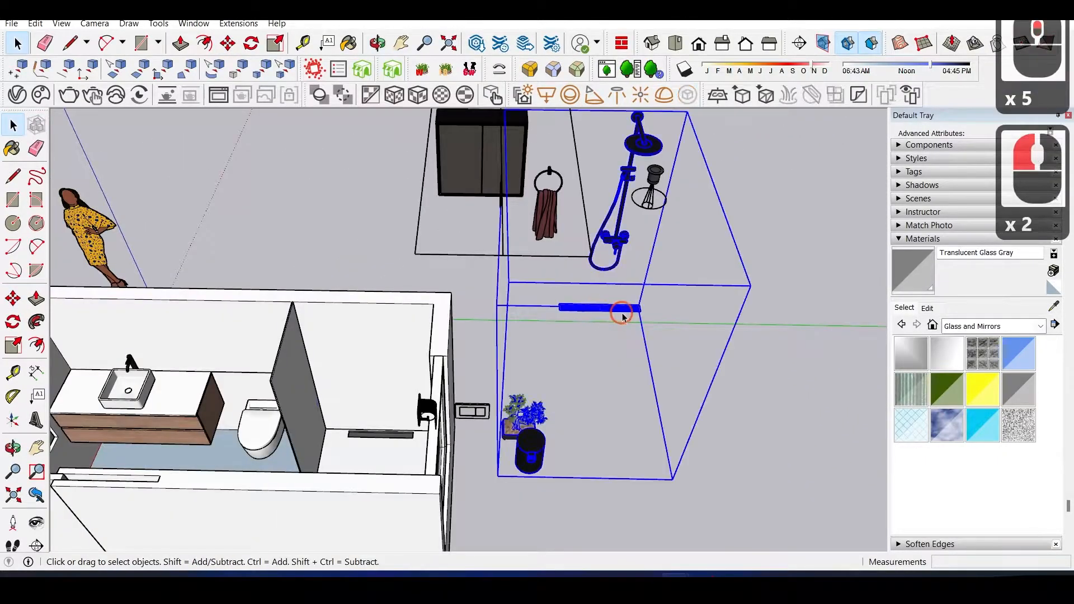
{"action": "scroll", "coordinate": [621, 308], "scroll_direction": "up", "scroll_amount": 4}
{"action": "middle_click_drag", "start_coordinate": [644, 300], "coordinate": [313, 376]}
{"action": "scroll", "coordinate": [518, 366], "scroll_direction": "up", "scroll_amount": 8}
{"action": "middle_click_drag", "start_coordinate": [518, 366], "coordinate": [427, 385]}
{"action": "scroll", "coordinate": [427, 385], "scroll_direction": "up", "scroll_amount": 4}
{"action": "scroll", "coordinate": [426, 386], "scroll_direction": "up", "scroll_amount": 1}
{"action": "key", "text": "m"}
{"action": "left_click_drag", "start_coordinate": [348, 343], "coordinate": [307, 194]}
{"action": "middle_click_drag", "start_coordinate": [308, 194], "coordinate": [950, 431]}
{"action": "middle_click_drag", "start_coordinate": [358, 373], "coordinate": [475, 389]}
{"action": "scroll", "coordinate": [506, 390], "scroll_direction": "up", "scroll_amount": 5}
{"action": "left_click", "coordinate": [311, 386]}
{"action": "scroll", "coordinate": [311, 386], "scroll_direction": "down", "scroll_amount": 20}
{"action": "middle_click_drag", "start_coordinate": [525, 161], "coordinate": [523, 359]}
{"action": "key", "text": "space"}
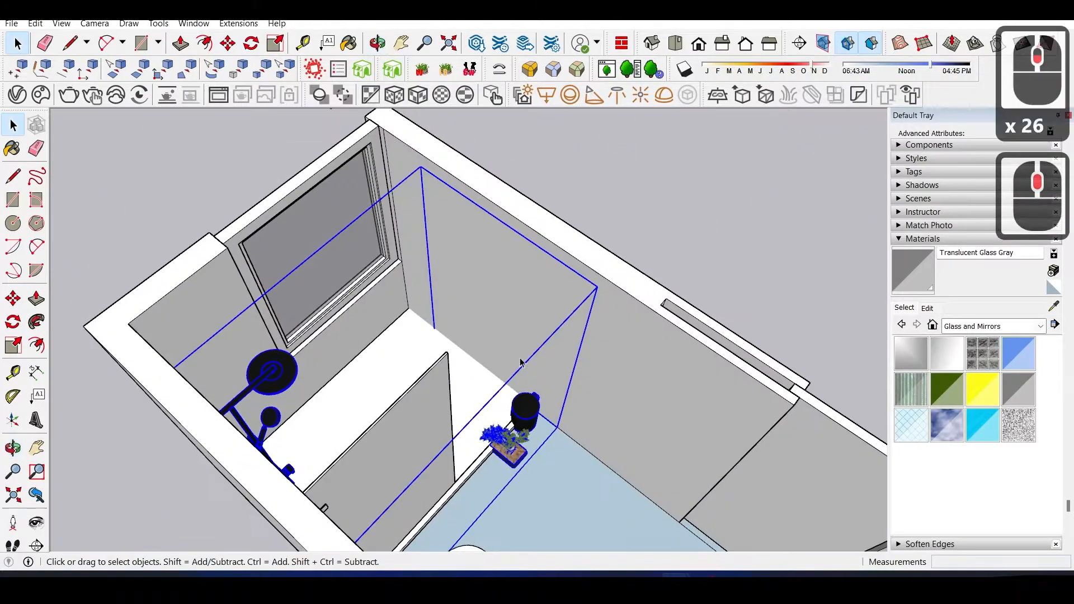
- Open the accessory group for editing and delete the potted plant beside the bin
{"action": "scroll", "coordinate": [523, 358], "scroll_direction": "up", "scroll_amount": 5}
{"action": "double_click", "coordinate": [454, 381]}
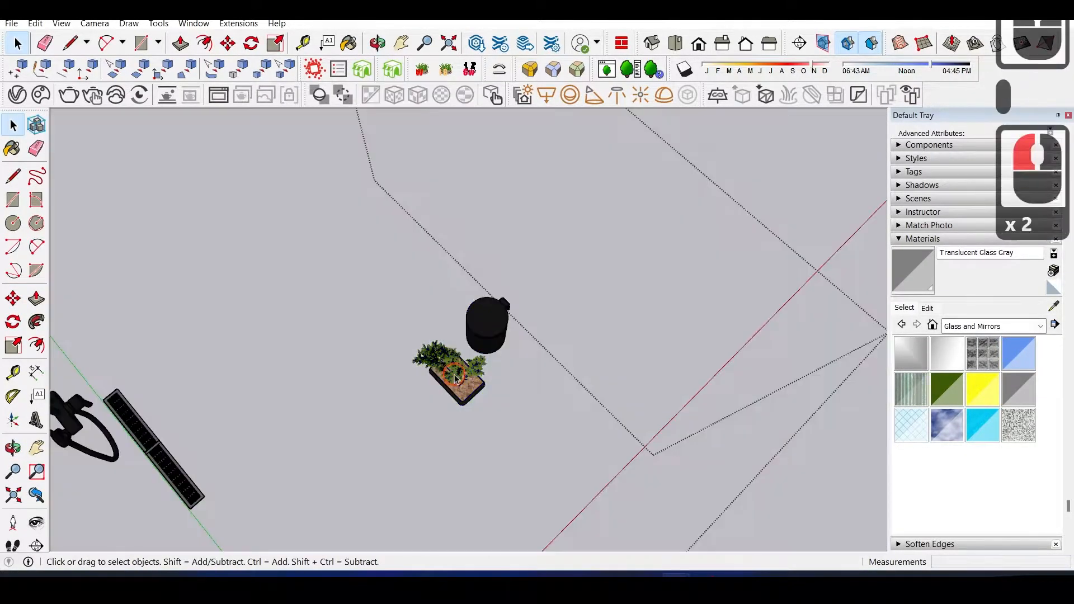
{"action": "scroll", "coordinate": [483, 293], "scroll_direction": "down", "scroll_amount": 6}
{"action": "key", "text": "Escape"}
{"action": "scroll", "coordinate": [481, 312], "scroll_direction": "up", "scroll_amount": 4}
{"action": "left_click", "coordinate": [479, 314]}
{"action": "middle_click_drag", "start_coordinate": [498, 320], "coordinate": [429, 329]}
{"action": "left_click", "coordinate": [485, 320]}
{"action": "scroll", "coordinate": [489, 324], "scroll_direction": "down", "scroll_amount": 6}
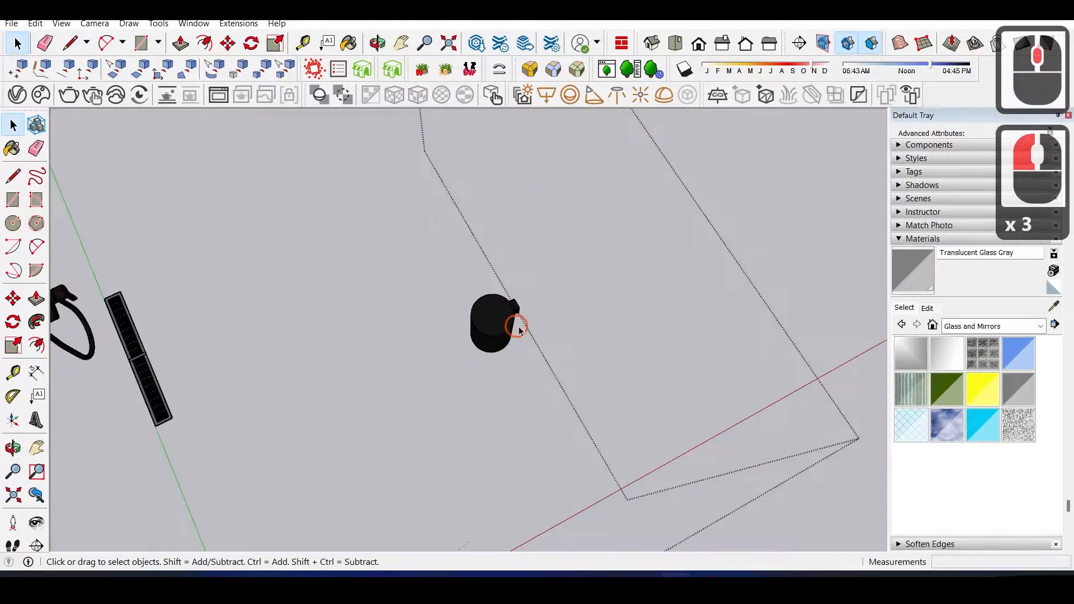
- Move the black bin on the bathroom floor up against the shower curb and wall
{"action": "scroll", "coordinate": [488, 324], "scroll_direction": "up", "scroll_amount": 5}
{"action": "left_click", "coordinate": [490, 352]}
{"action": "key", "text": "comma"}
{"action": "key", "text": "comma"}
{"action": "key", "text": "m"}
{"action": "scroll", "coordinate": [487, 371], "scroll_direction": "up", "scroll_amount": 3}
{"action": "left_click", "coordinate": [488, 374]}
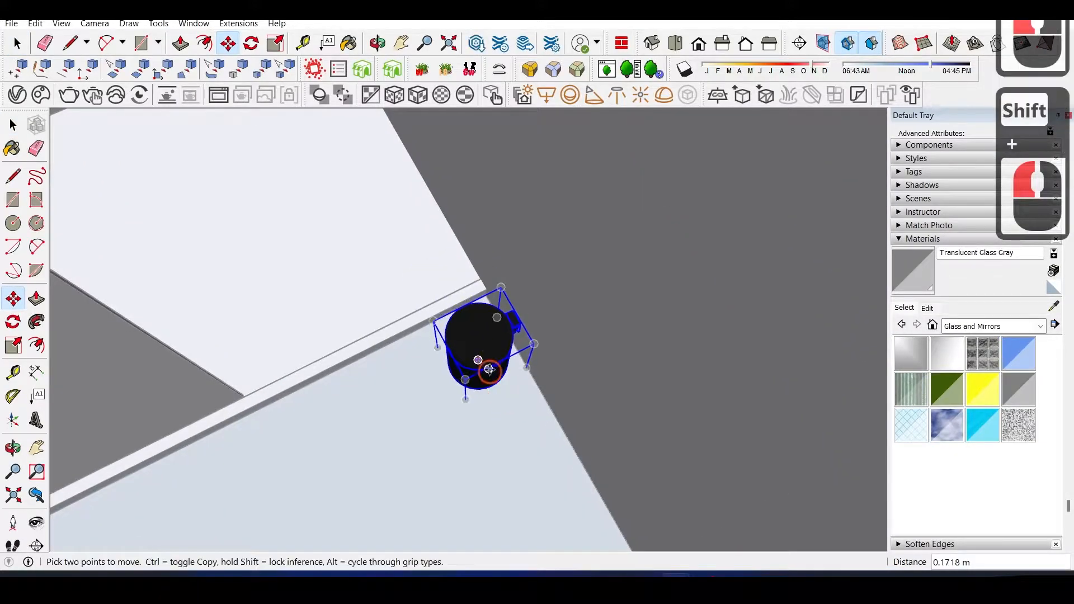
- Rotate the black bin about its vertical axis and move it beside the toilet next to the shower curb
{"action": "scroll", "coordinate": [491, 372], "scroll_direction": "up", "scroll_amount": 3}
{"action": "key", "text": "q"}
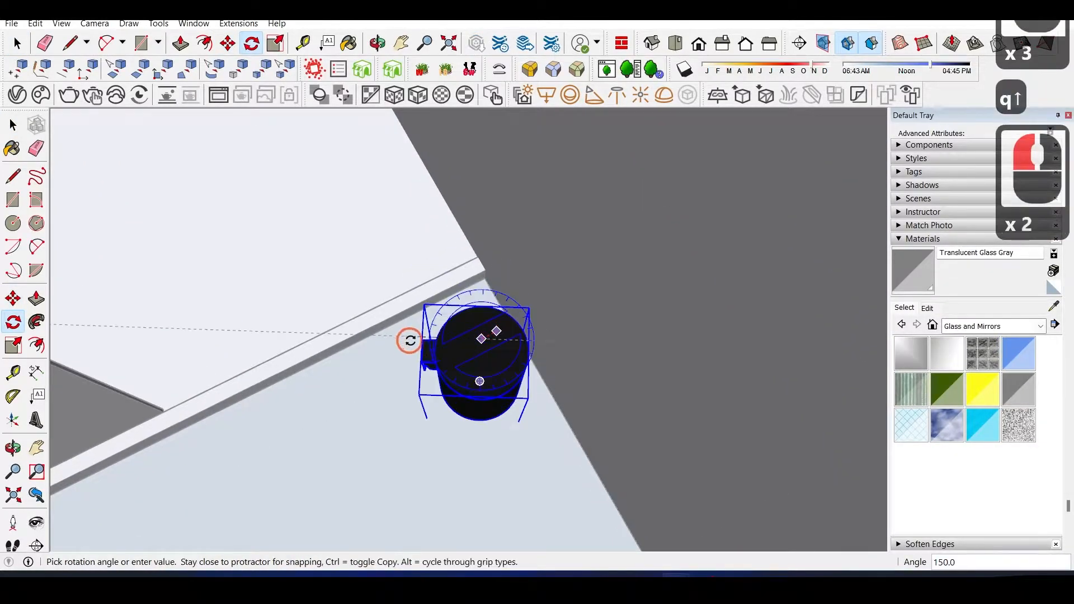
{"action": "key", "text": "Return"}
{"action": "key", "text": "m"}
{"action": "middle_click_drag", "start_coordinate": [418, 342], "coordinate": [300, 247]}
{"action": "left_click", "coordinate": [537, 429]}
{"action": "scroll", "coordinate": [537, 429], "scroll_direction": "down", "scroll_amount": 10}
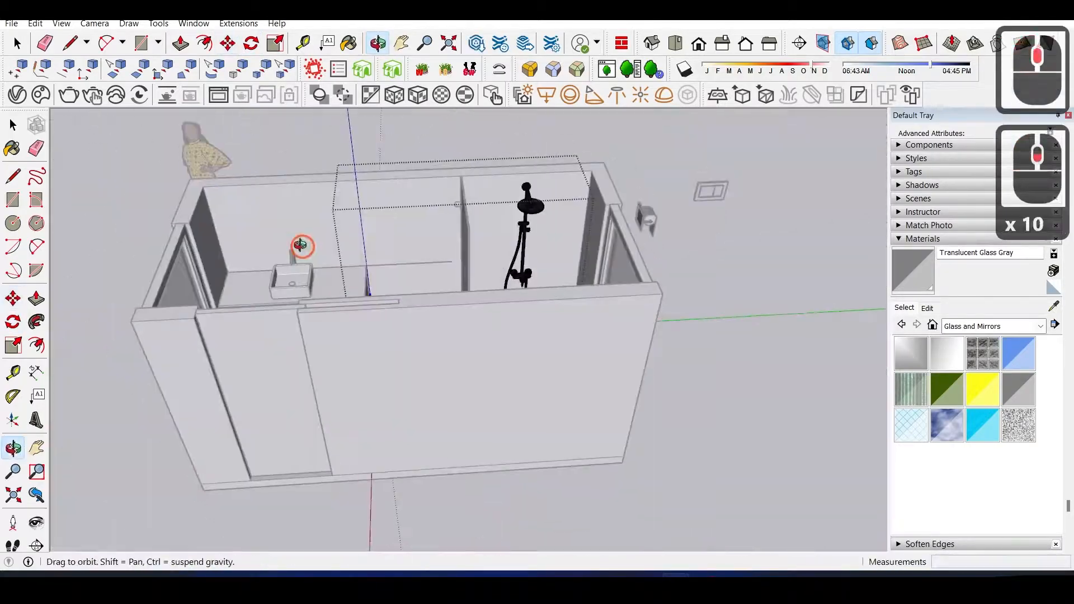
- Rotate the flush plate and toilet paper holder together and move them into the room near the toilet
{"action": "key", "text": "space"}
{"action": "middle_click_drag", "start_coordinate": [298, 350], "coordinate": [437, 398]}
{"action": "left_click", "coordinate": [436, 397]}
{"action": "scroll", "coordinate": [436, 398], "scroll_direction": "up", "scroll_amount": 3}
{"action": "key", "text": "q"}
{"action": "left_click", "coordinate": [494, 398]}
{"action": "key", "text": "m"}
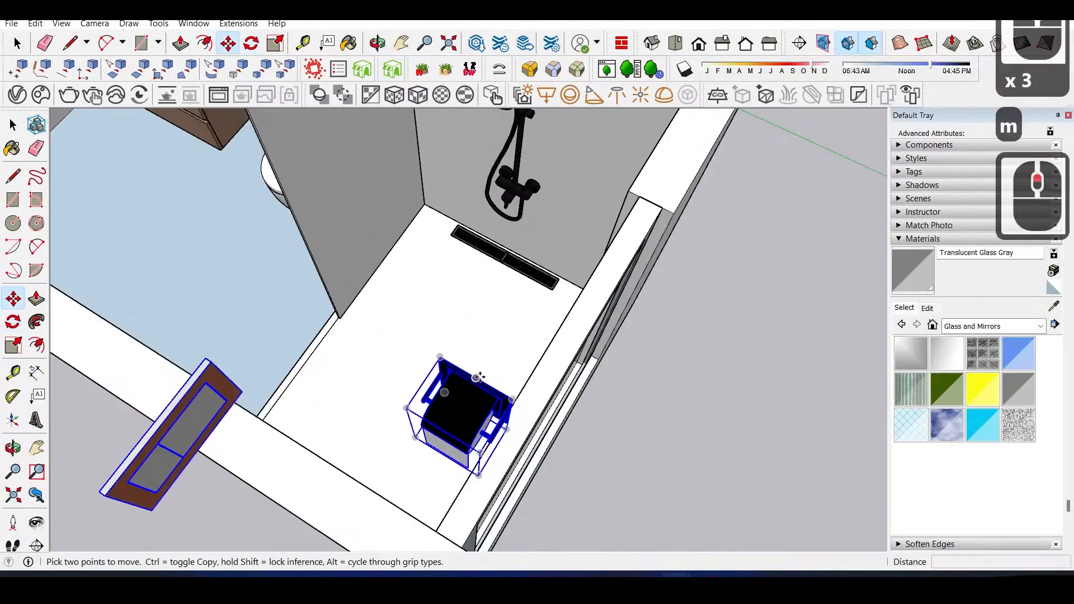
{"action": "left_click", "coordinate": [477, 379]}
{"action": "middle_click_drag", "start_coordinate": [379, 146], "coordinate": [617, 317], "text": "shift"}
{"action": "left_click", "coordinate": [519, 480]}
{"action": "scroll", "coordinate": [519, 480], "scroll_direction": "up", "scroll_amount": 5}
{"action": "middle_click_drag", "start_coordinate": [782, 168], "coordinate": [839, 187]}
{"action": "scroll", "coordinate": [669, 183], "scroll_direction": "down", "scroll_amount": 4}
{"action": "left_click", "coordinate": [670, 182]}
{"action": "middle_click_drag", "start_coordinate": [582, 252], "coordinate": [643, 213]}
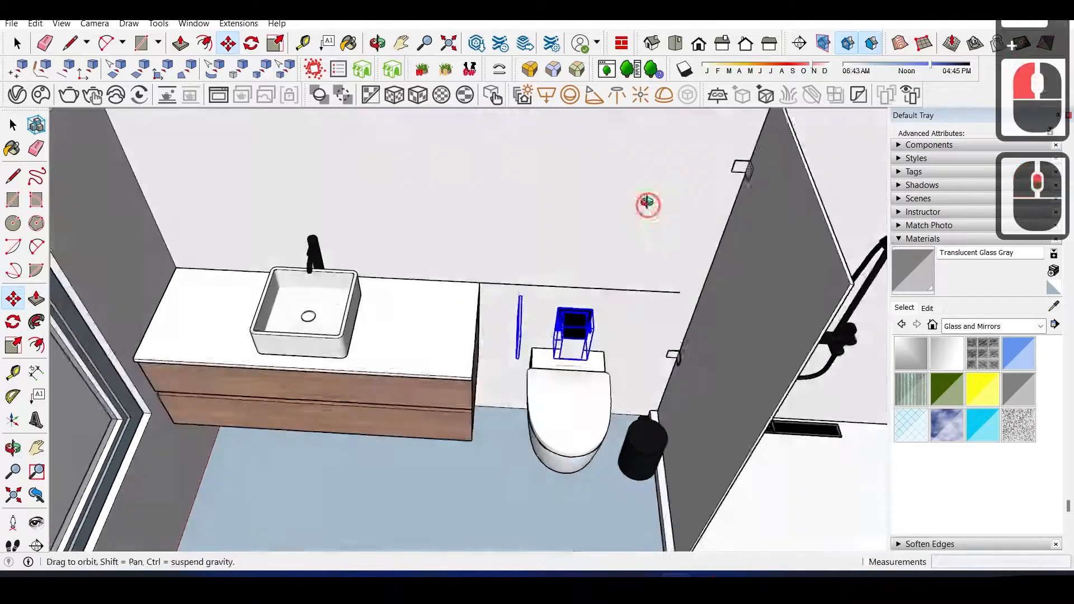
- Rotate the flush plate and toilet paper holder 90° at the back wall behind the toilet
{"action": "scroll", "coordinate": [585, 302], "scroll_direction": "up", "scroll_amount": 3}
{"action": "left_click", "coordinate": [502, 254]}
{"action": "middle_click_drag", "start_coordinate": [499, 267], "coordinate": [436, 358]}
{"action": "key", "text": "q"}
{"action": "scroll", "coordinate": [436, 410], "scroll_direction": "up", "scroll_amount": 4}
{"action": "left_click", "coordinate": [436, 410]}
{"action": "left_click", "coordinate": [437, 358]}
{"action": "type", "text": "90"}
{"action": "key", "text": "Return"}
{"action": "scroll", "coordinate": [389, 370], "scroll_direction": "down", "scroll_amount": 5}
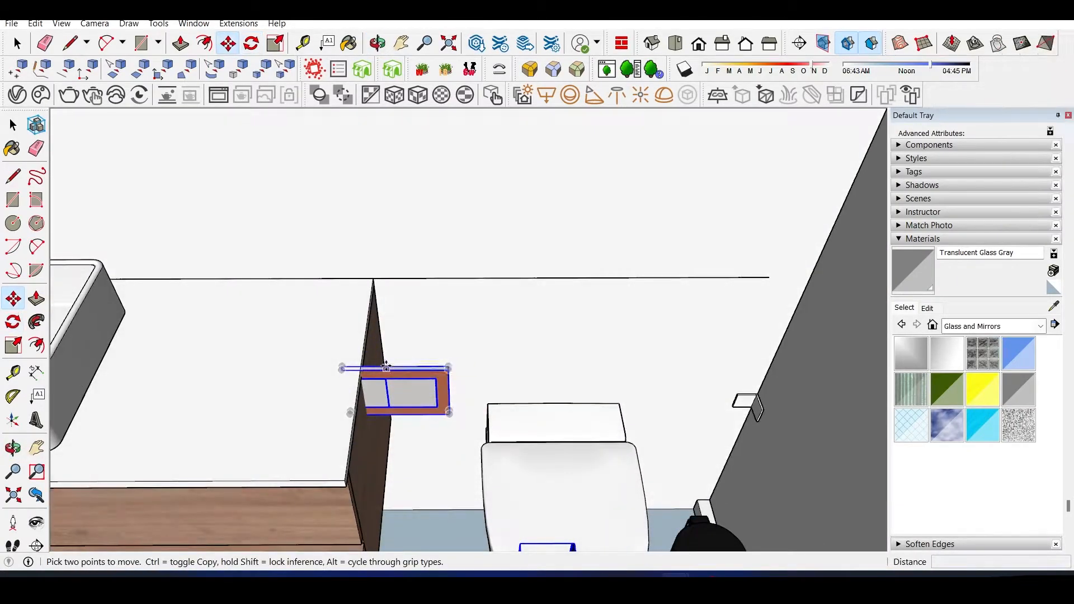
- Place the flush plate above the toilet, then rotate the paper holder 90° and move it between toilet and shower screen
{"action": "scroll", "coordinate": [582, 360], "scroll_direction": "up", "scroll_amount": 3}
{"action": "left_click", "coordinate": [596, 368]}
{"action": "middle_click_drag", "start_coordinate": [752, 532], "coordinate": [484, 357]}
{"action": "key", "text": "q"}
{"action": "left_click", "coordinate": [509, 342]}
{"action": "type", "text": "90m"}
{"action": "left_click", "coordinate": [496, 348]}
{"action": "left_click", "coordinate": [352, 198]}
{"action": "key", "text": "space"}
{"action": "scroll", "coordinate": [352, 198], "scroll_direction": "down", "scroll_amount": 4}
- Move the black wall cabinet onto the bathroom's back wall above the washbasin
{"action": "left_click", "coordinate": [441, 312]}
{"action": "scroll", "coordinate": [441, 312], "scroll_direction": "down", "scroll_amount": 7}
{"action": "left_click", "coordinate": [498, 196]}
{"action": "key", "text": "m"}
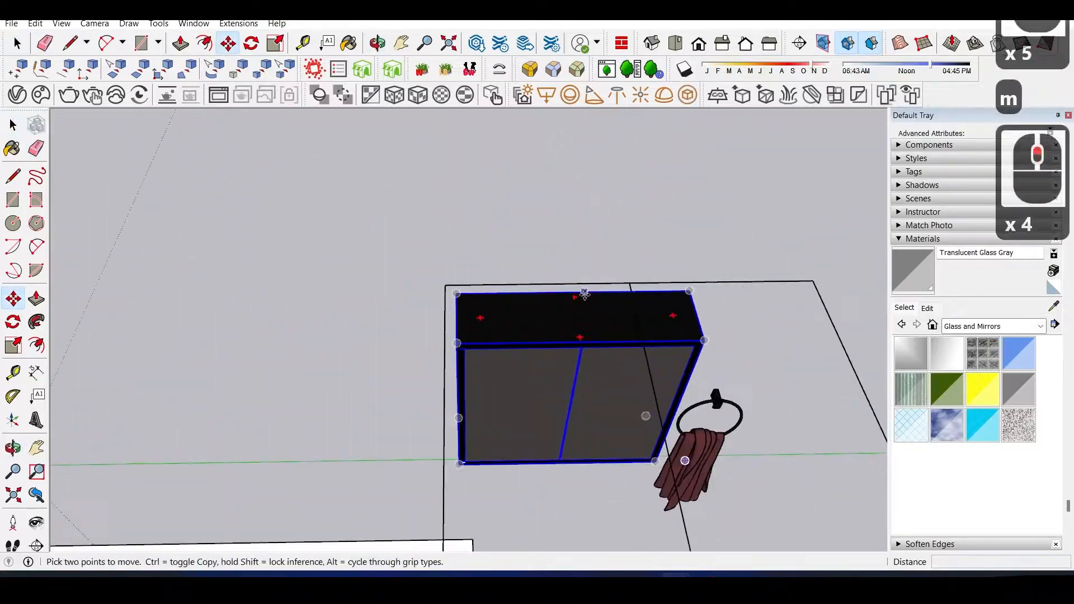
{"action": "left_click", "coordinate": [582, 295]}
{"action": "left_click", "coordinate": [318, 323]}
{"action": "middle_click_drag", "start_coordinate": [318, 323], "coordinate": [365, 158]}
{"action": "left_click", "coordinate": [407, 353], "text": "shift"}
{"action": "middle_click_drag", "start_coordinate": [408, 352], "coordinate": [813, 157]}
- Rotate the towel ring with its towel 180° and start moving it toward the bathroom
{"action": "key", "text": "space"}
{"action": "scroll", "coordinate": [786, 194], "scroll_direction": "down", "scroll_amount": 10}
{"action": "left_click", "coordinate": [739, 209]}
{"action": "key", "text": "m"}
{"action": "key", "text": "q"}
{"action": "left_click", "coordinate": [630, 168]}
{"action": "left_click", "coordinate": [599, 160]}
{"action": "type", "text": "180"}
{"action": "key", "text": "Return"}
{"action": "key", "text": "m"}
{"action": "left_click", "coordinate": [604, 144]}
{"action": "scroll", "coordinate": [587, 170], "scroll_direction": "down", "scroll_amount": 8}
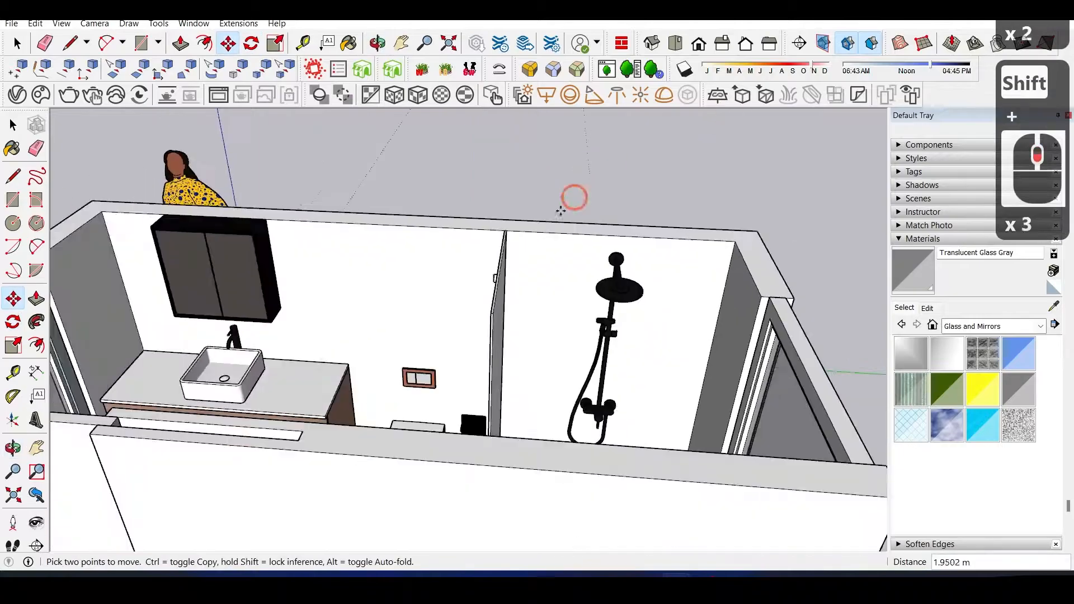
- Place the towel ring on the back wall above the vanity, just beside the black cabinet
{"action": "middle_click_drag", "start_coordinate": [585, 358], "coordinate": [755, 380]}
{"action": "scroll", "coordinate": [391, 192], "scroll_direction": "up", "scroll_amount": 15}
{"action": "left_click", "coordinate": [391, 192]}
{"action": "middle_click_drag", "start_coordinate": [423, 439], "coordinate": [283, 271], "text": "shift"}
{"action": "left_click", "coordinate": [283, 271]}
{"action": "scroll", "coordinate": [283, 271], "scroll_direction": "down", "scroll_amount": 6}
{"action": "mouse_move", "coordinate": [504, 279]}
{"action": "middle_mouse_down"}
{"action": "mouse_move", "coordinate": [295, 254]}
{"action": "mouse_move", "coordinate": [603, 336]}
{"action": "mouse_move", "coordinate": [514, 290]}
{"action": "middle_mouse_up"}
{"action": "key", "text": "space"}
{"action": "left_click", "coordinate": [499, 192]}
{"action": "middle_click_drag", "start_coordinate": [499, 192], "coordinate": [378, 288]}
{"action": "scroll", "coordinate": [378, 288], "scroll_direction": "up", "scroll_amount": 5}
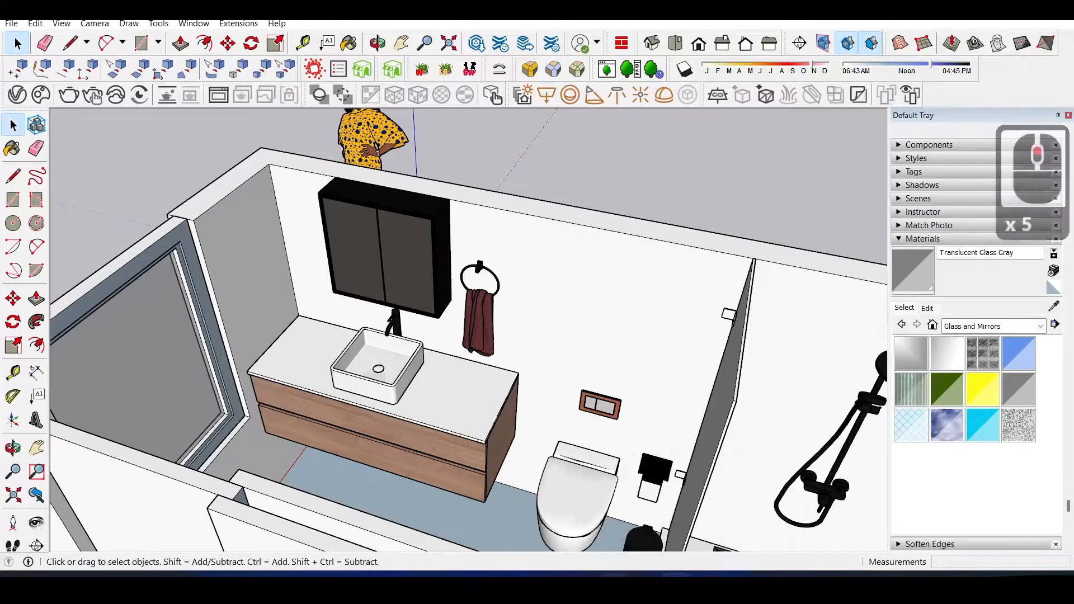
- Switch to the Chrome browser and open the SketchUp 3D Warehouse website
{"action": "left_click", "coordinate": [617, 579]}
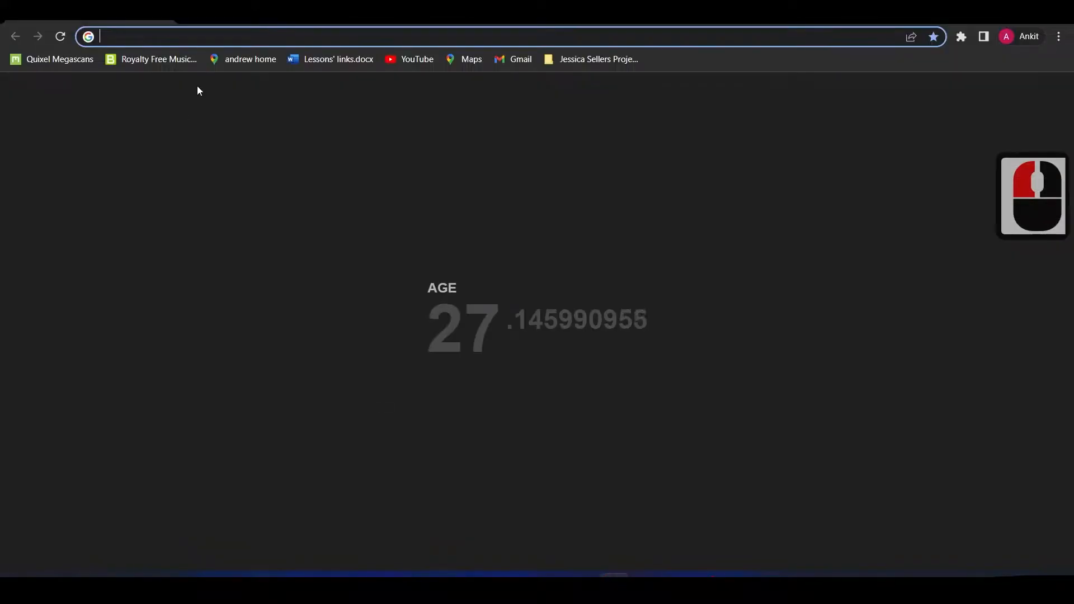
{"action": "type", "text": "ware"}
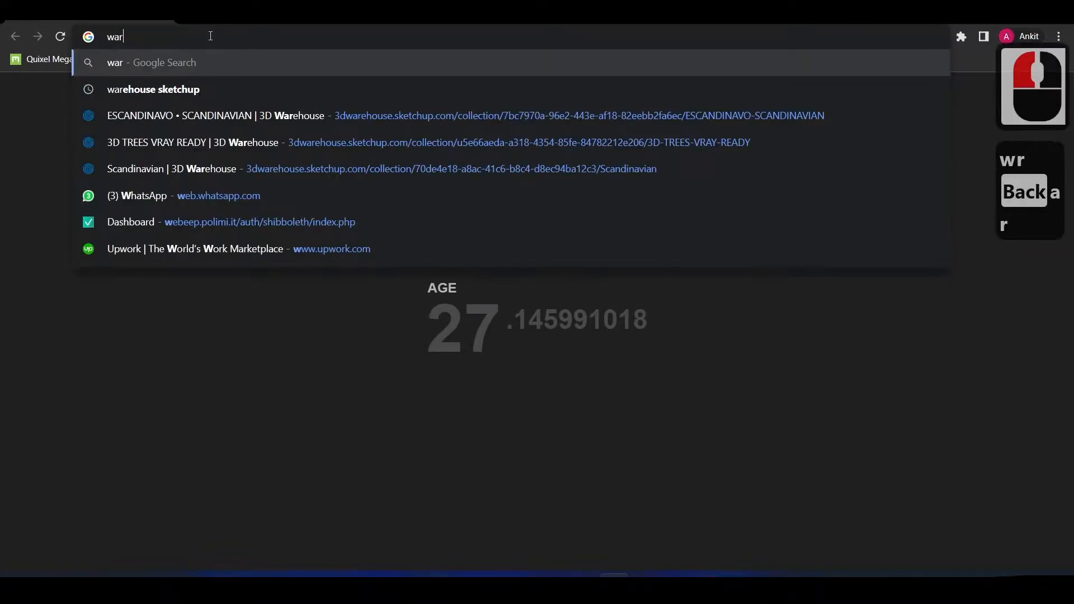
{"action": "left_click", "coordinate": [172, 91]}
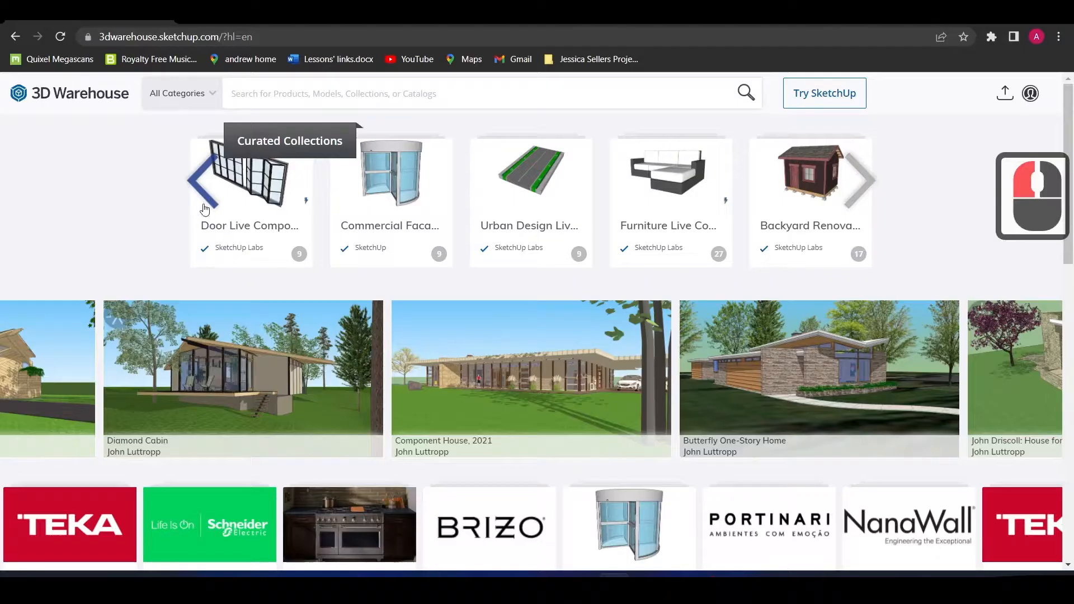
- Search 3D Warehouse for "scandinavian vray"
{"action": "left_click", "coordinate": [340, 100]}
{"action": "type", "text": "sca"}
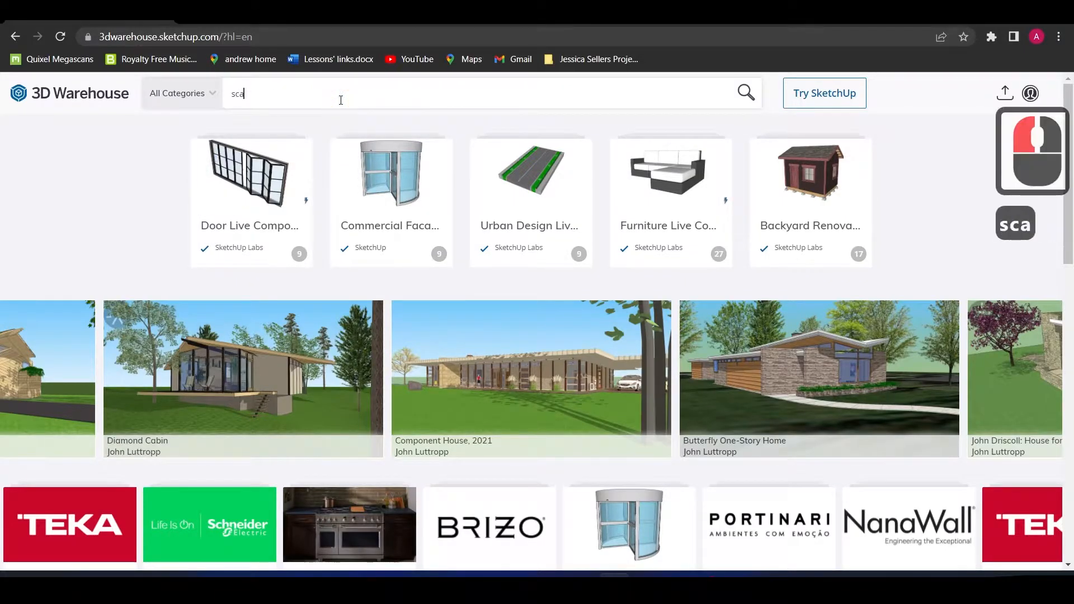
{"action": "type", "text": "ndinavia"}
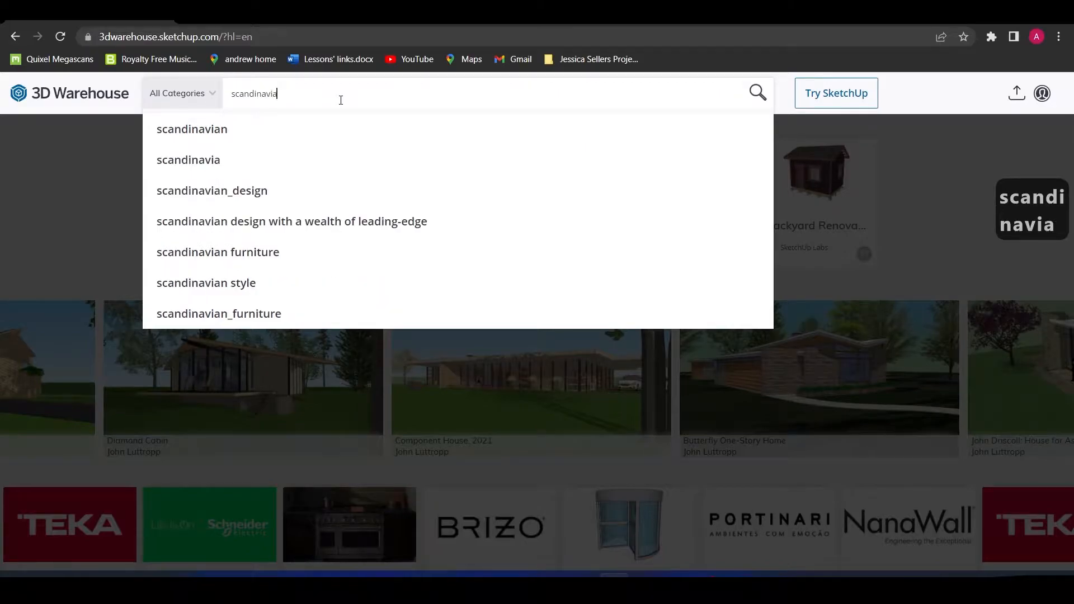
{"action": "type", "text": "n"}
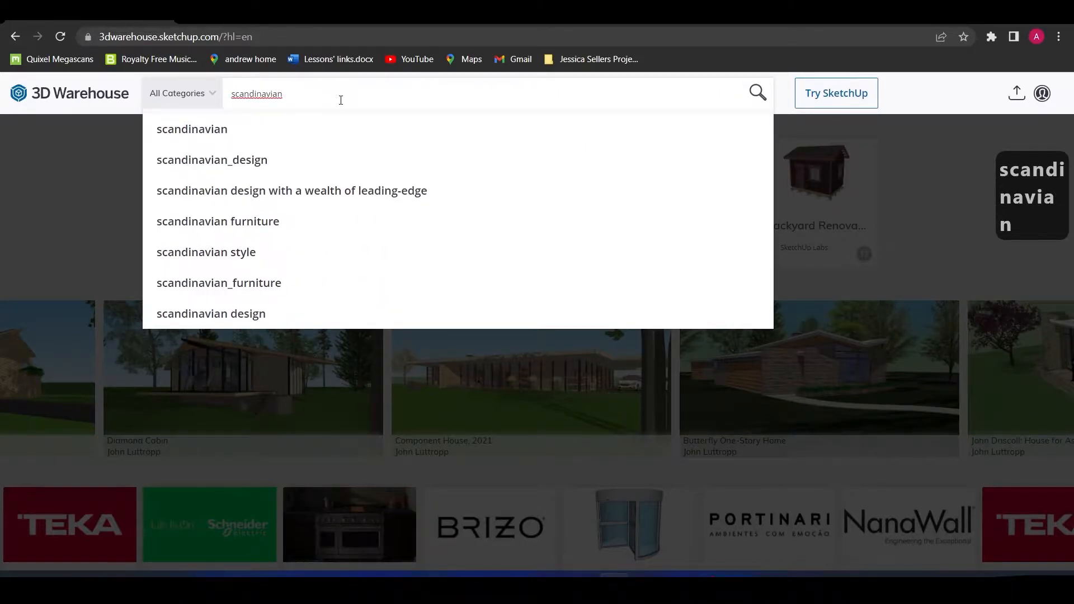
{"action": "type", "text": " vray"}
{"action": "key", "text": "Return"}
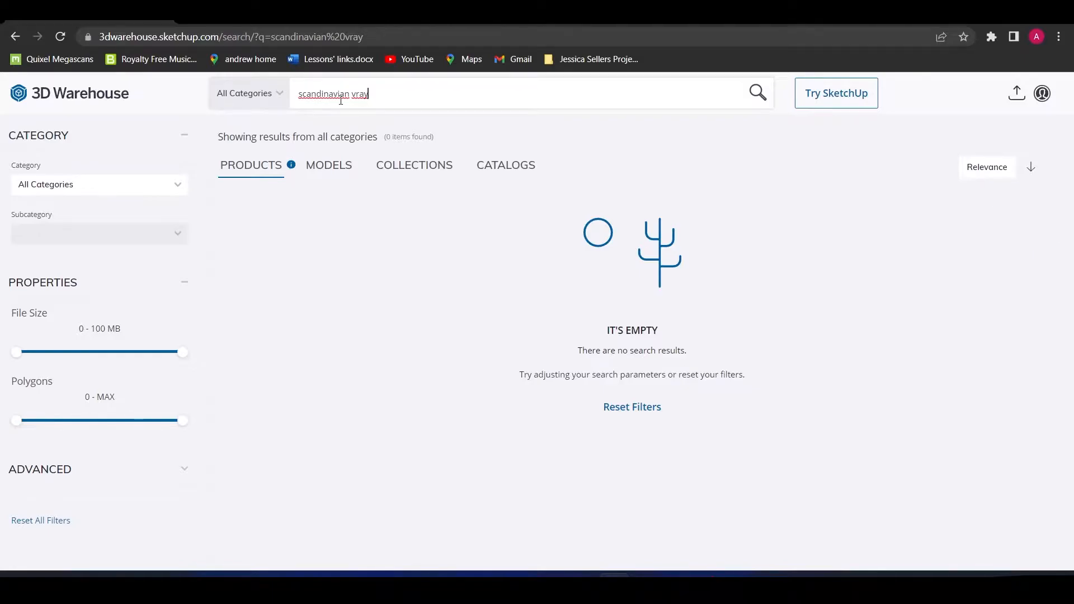
- Check the model and collection results, open the ESCANDINAVO • SCANDINAVIAN collection and browse its models
{"action": "left_click", "coordinate": [335, 166]}
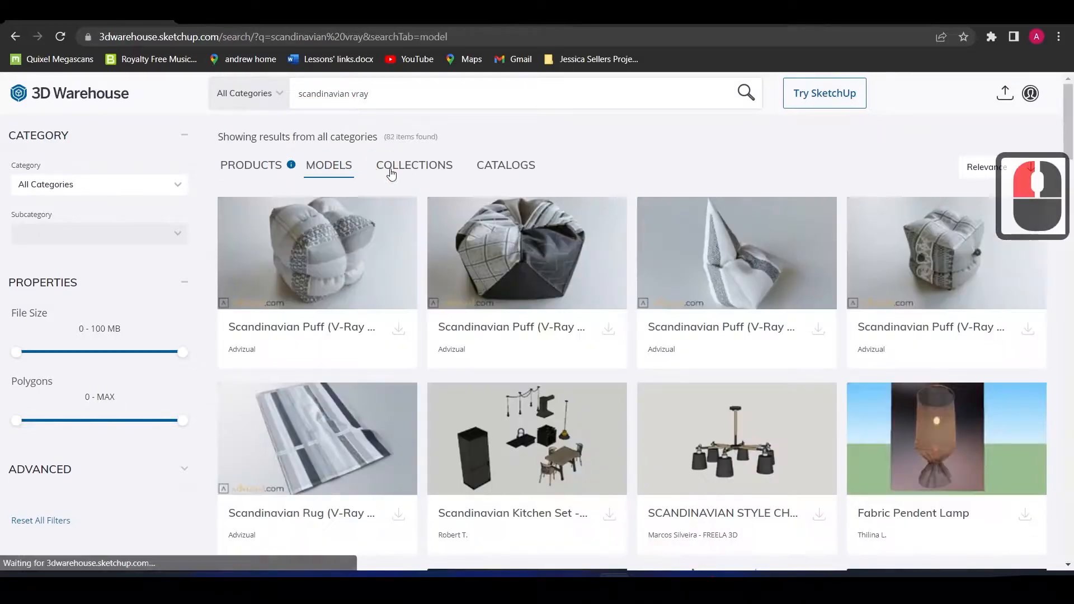
{"action": "left_click", "coordinate": [416, 170]}
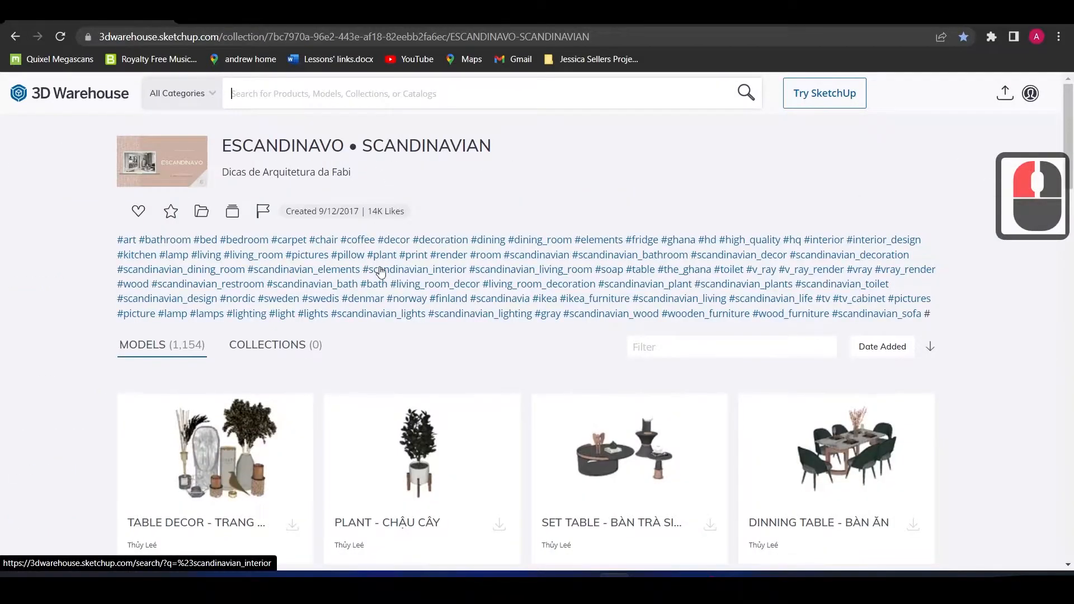
{"action": "scroll", "coordinate": [381, 271], "scroll_direction": "down", "scroll_amount": 10}
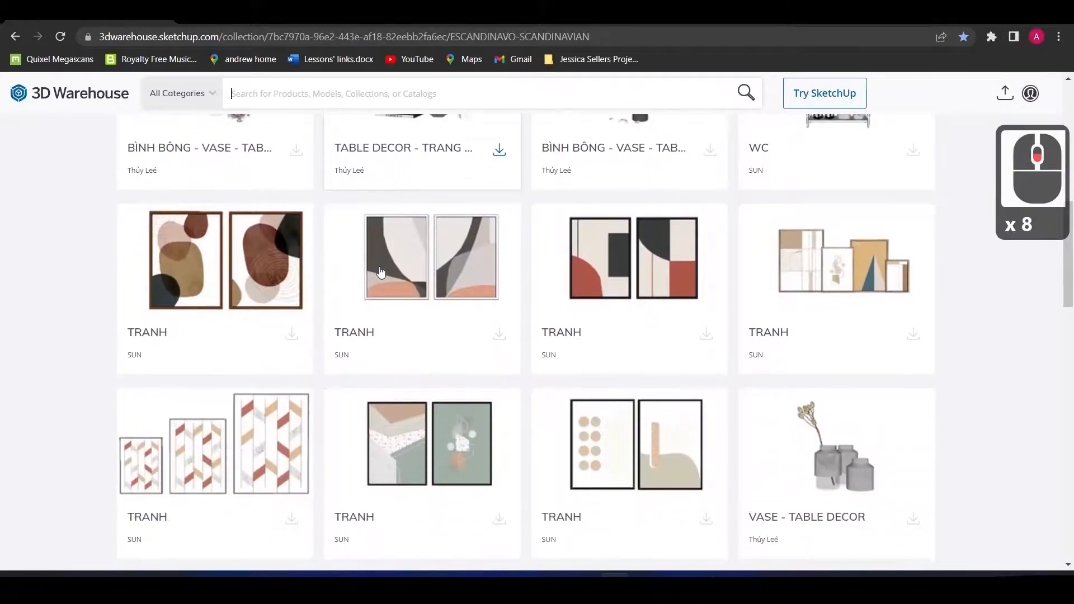
- Download the Bathroom Accessories Collection and Shampoo / Decoração models from the Scandinavian collection
{"action": "scroll", "coordinate": [383, 273], "scroll_direction": "down", "scroll_amount": 9}
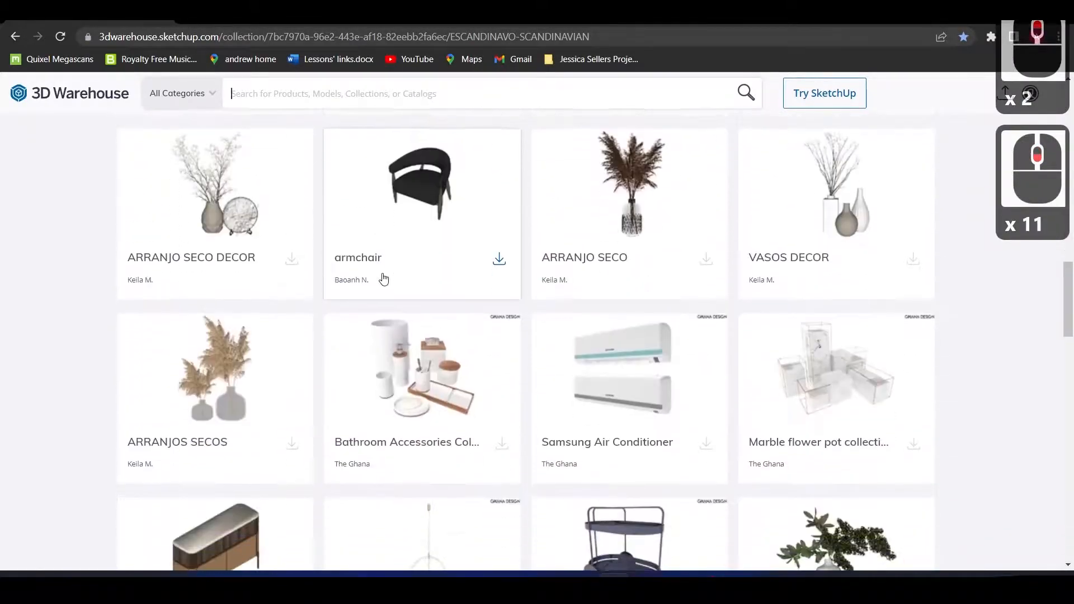
{"action": "scroll", "coordinate": [384, 278], "scroll_direction": "down", "scroll_amount": 2}
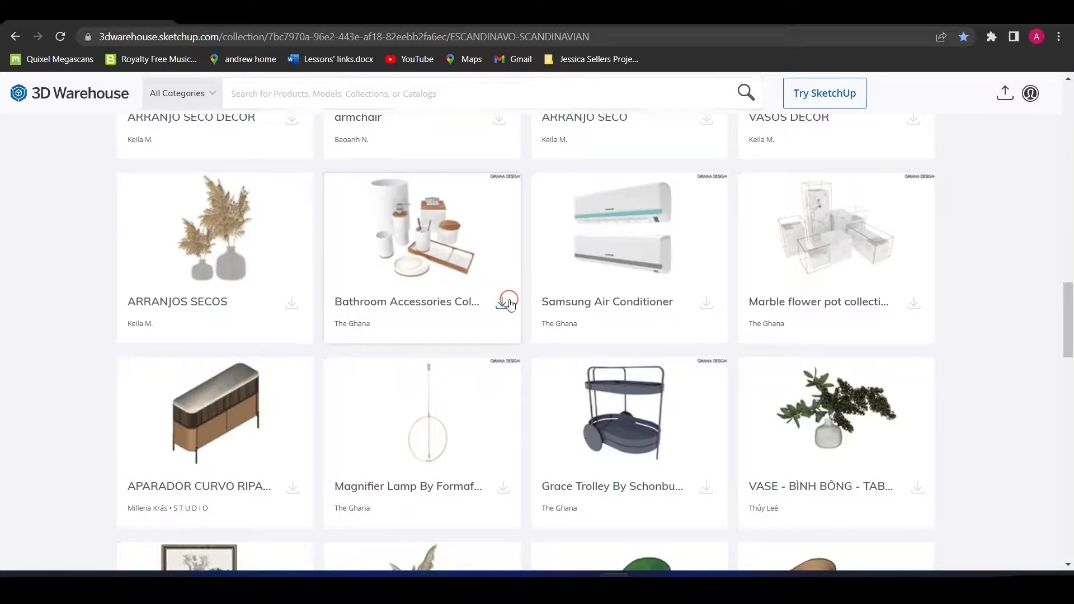
{"action": "scroll", "coordinate": [337, 266], "scroll_direction": "down", "scroll_amount": 20}
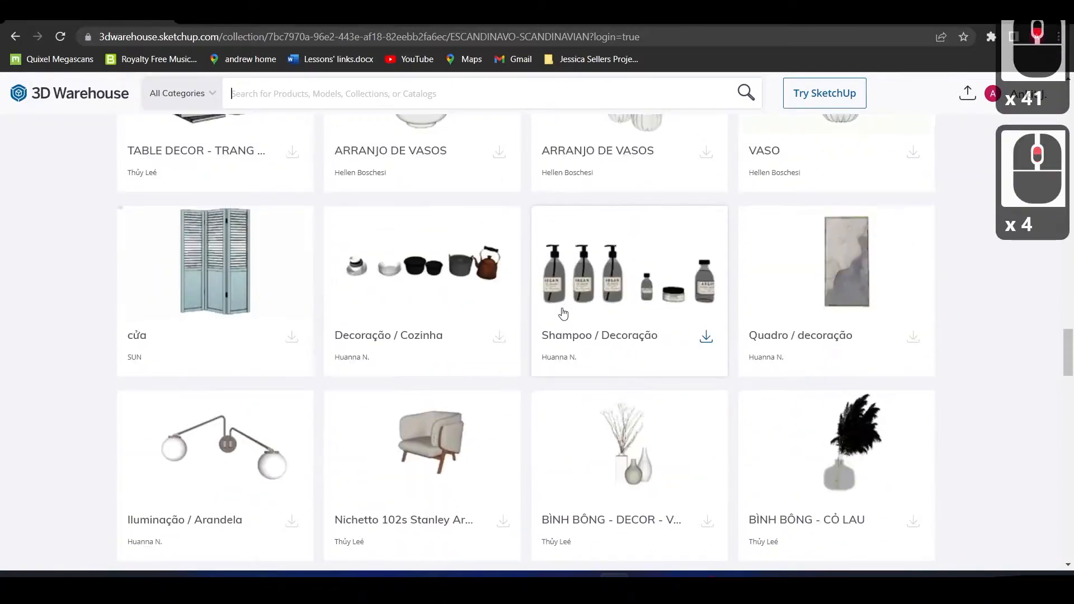
{"action": "left_click", "coordinate": [706, 339]}
{"action": "left_click", "coordinate": [691, 459]}
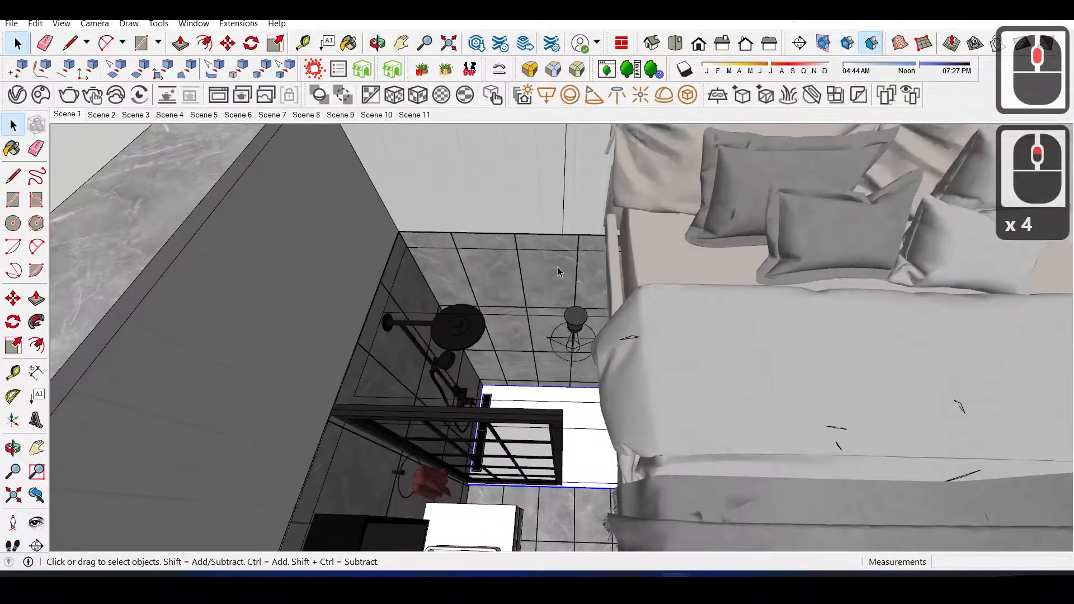
- Open the tiled wall group in the reference interior, select a grey marble tile and sample its material
{"action": "mouse_move", "coordinate": [559, 268]}
{"action": "middle_mouse_down"}
{"action": "mouse_move", "coordinate": [544, 268]}
{"action": "mouse_move", "coordinate": [555, 319]}
{"action": "middle_mouse_up"}
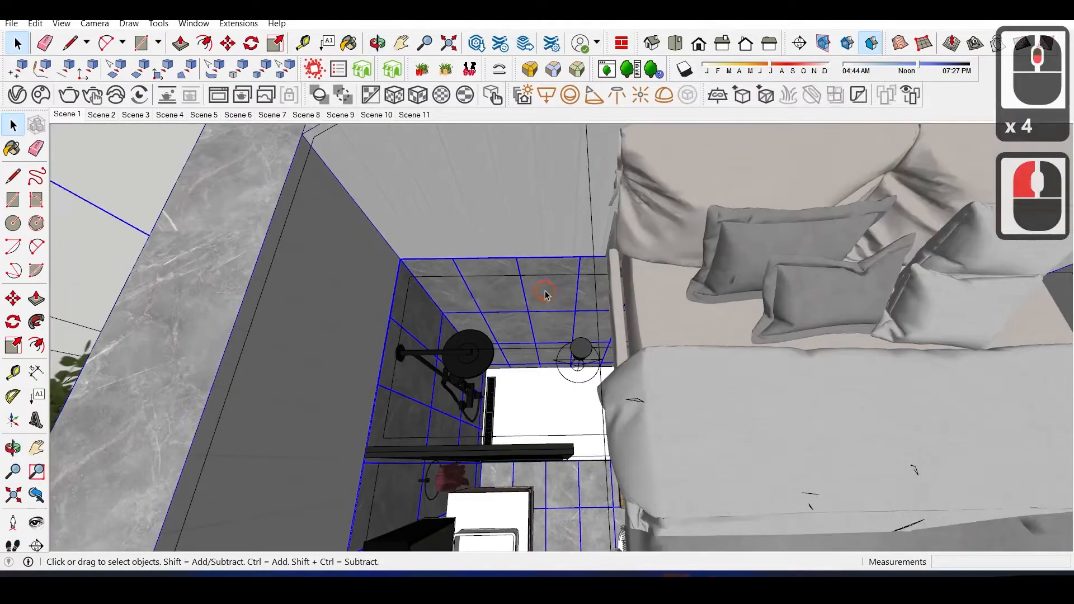
{"action": "scroll", "coordinate": [546, 294], "scroll_direction": "up", "scroll_amount": 5}
{"action": "double_click", "coordinate": [530, 197]}
{"action": "left_click", "coordinate": [530, 196]}
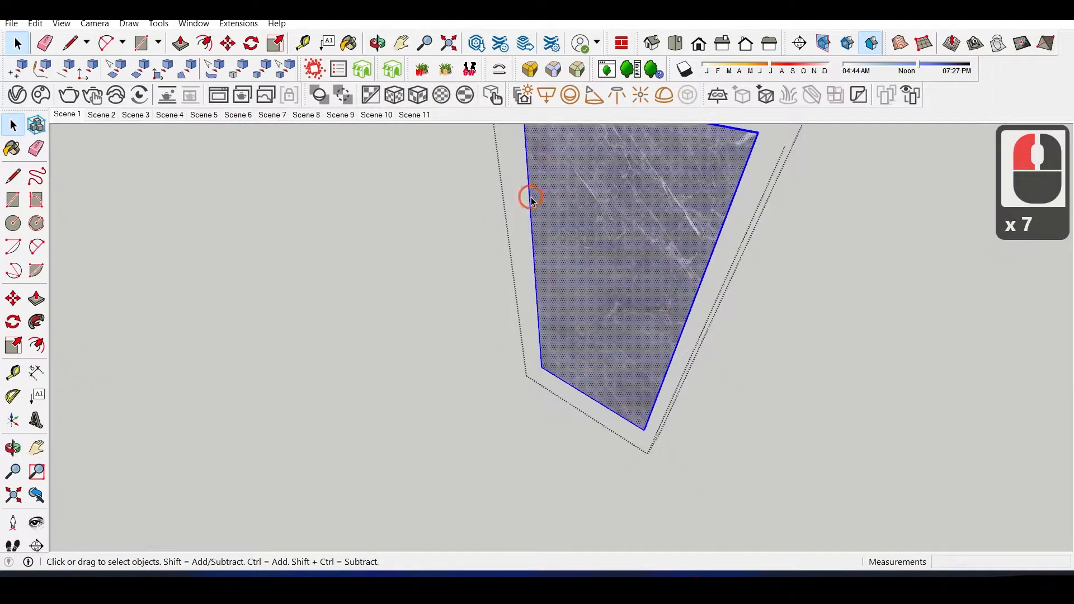
{"action": "key", "text": "b"}
{"action": "left_click", "coordinate": [540, 243], "text": "alt"}
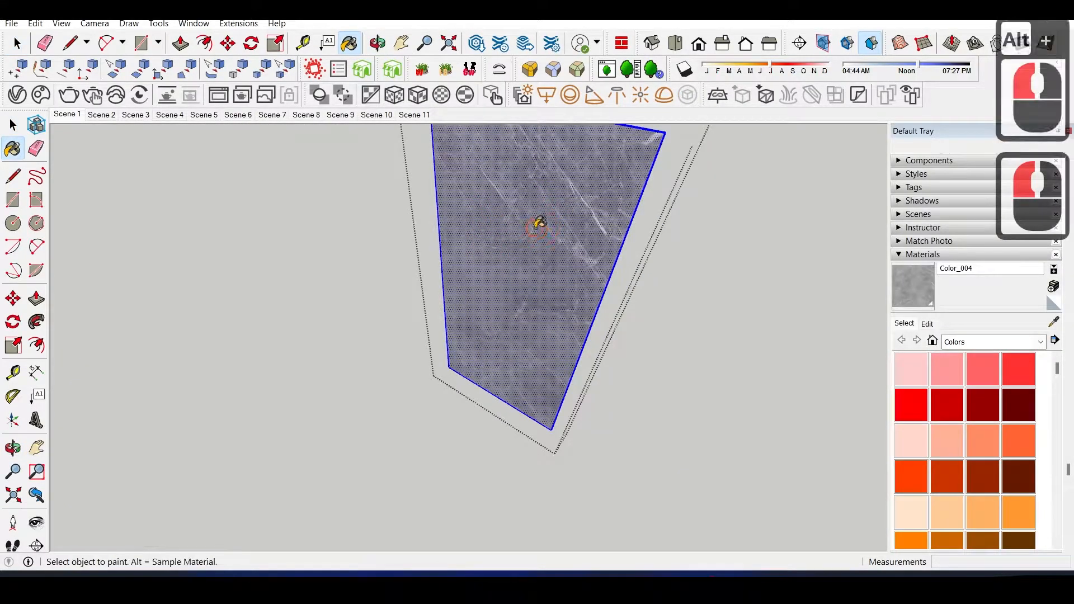
{"action": "key", "text": "space"}
{"action": "key", "text": "Escape"}
{"action": "key", "text": "Escape"}
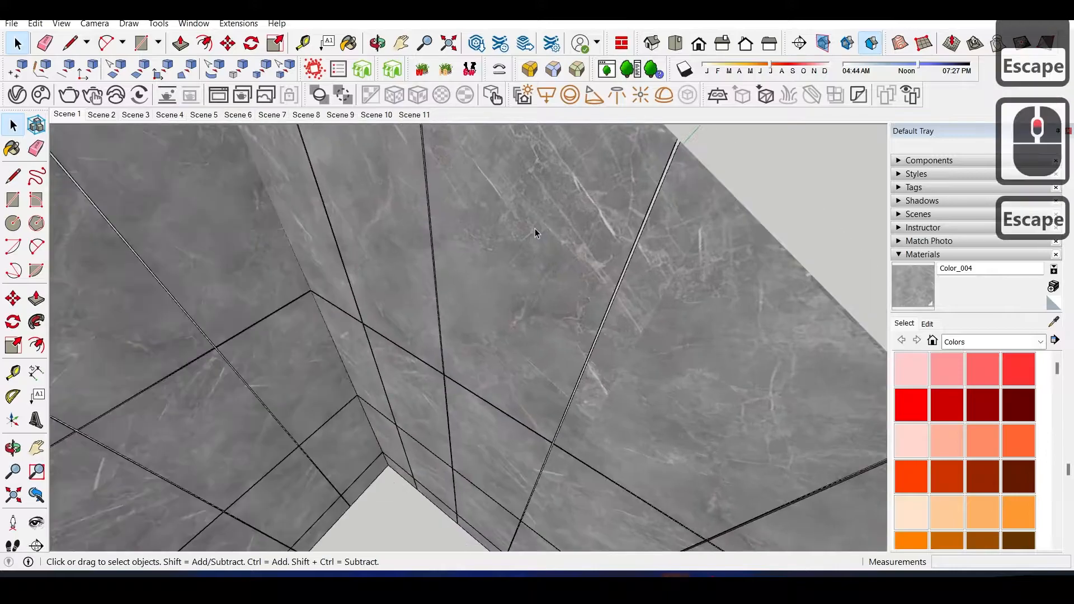
{"action": "scroll", "coordinate": [643, 438], "scroll_direction": "down", "scroll_amount": 7}
- Return to the bathroom model and rotate the upright marble tile parallel to the back wall
{"action": "left_click", "coordinate": [677, 575]}
{"action": "left_click", "coordinate": [673, 495]}
{"action": "scroll", "coordinate": [542, 380], "scroll_direction": "down", "scroll_amount": 8}
{"action": "mouse_move", "coordinate": [339, 278]}
{"action": "middle_mouse_down"}
{"action": "mouse_move", "coordinate": [465, 255]}
{"action": "mouse_move", "coordinate": [396, 240]}
{"action": "middle_mouse_up"}
{"action": "scroll", "coordinate": [485, 249], "scroll_direction": "up", "scroll_amount": 2}
{"action": "scroll", "coordinate": [610, 255], "scroll_direction": "up", "scroll_amount": 3}
{"action": "key", "text": "q"}
{"action": "scroll", "coordinate": [503, 258], "scroll_direction": "up", "scroll_amount": 3}
{"action": "left_click", "coordinate": [465, 264]}
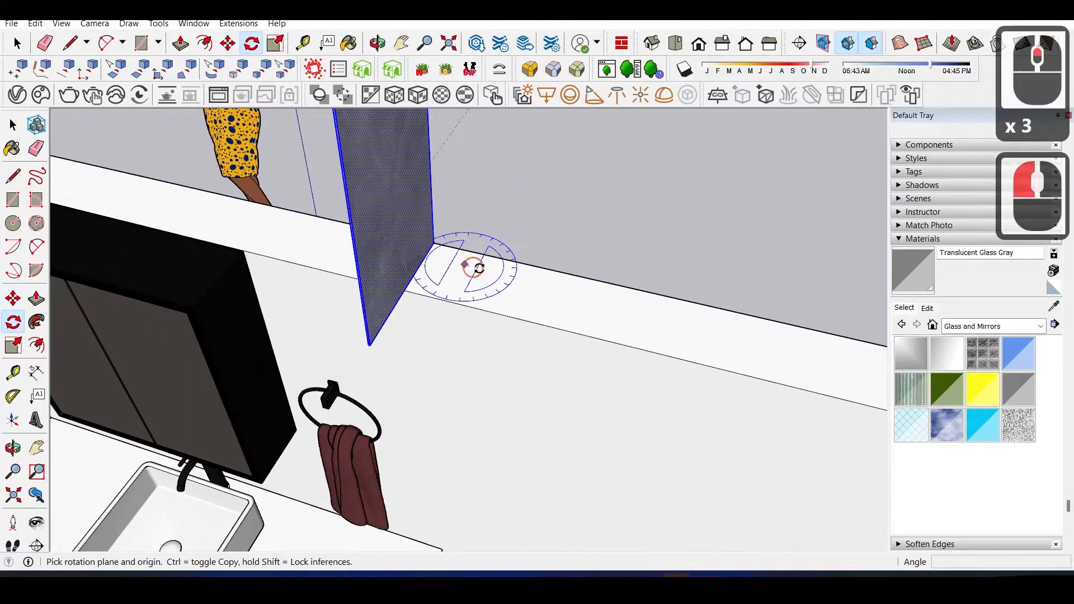
{"action": "left_click", "coordinate": [513, 276]}
{"action": "key", "text": "Return"}
- Move the marble tile outside the room, behind the back wall
{"action": "middle_click_drag", "start_coordinate": [496, 285], "coordinate": [318, 296]}
{"action": "scroll", "coordinate": [391, 274], "scroll_direction": "down", "scroll_amount": 4}
{"action": "key", "text": "m"}
{"action": "scroll", "coordinate": [439, 263], "scroll_direction": "up", "scroll_amount": 3}
{"action": "left_click", "coordinate": [428, 262]}
{"action": "left_click", "coordinate": [479, 247]}
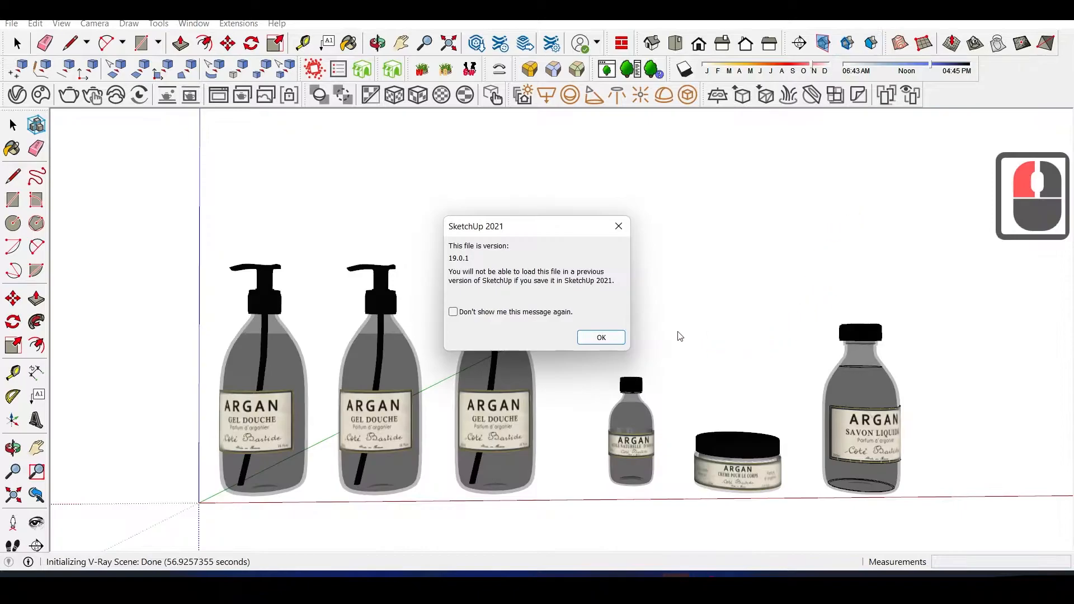
- Accept the file version notice in the shampoo model and copy the whole ARGAN bottle set
{"action": "left_click", "coordinate": [588, 337]}
{"action": "left_click", "coordinate": [509, 394]}
{"action": "scroll", "coordinate": [532, 382], "scroll_direction": "down", "scroll_amount": 3}
{"action": "middle_click_drag", "start_coordinate": [549, 347], "coordinate": [467, 384]}
{"action": "scroll", "coordinate": [470, 383], "scroll_direction": "up", "scroll_amount": 5}
{"action": "middle_click_drag", "start_coordinate": [531, 370], "coordinate": [573, 367]}
{"action": "scroll", "coordinate": [573, 368], "scroll_direction": "down", "scroll_amount": 5}
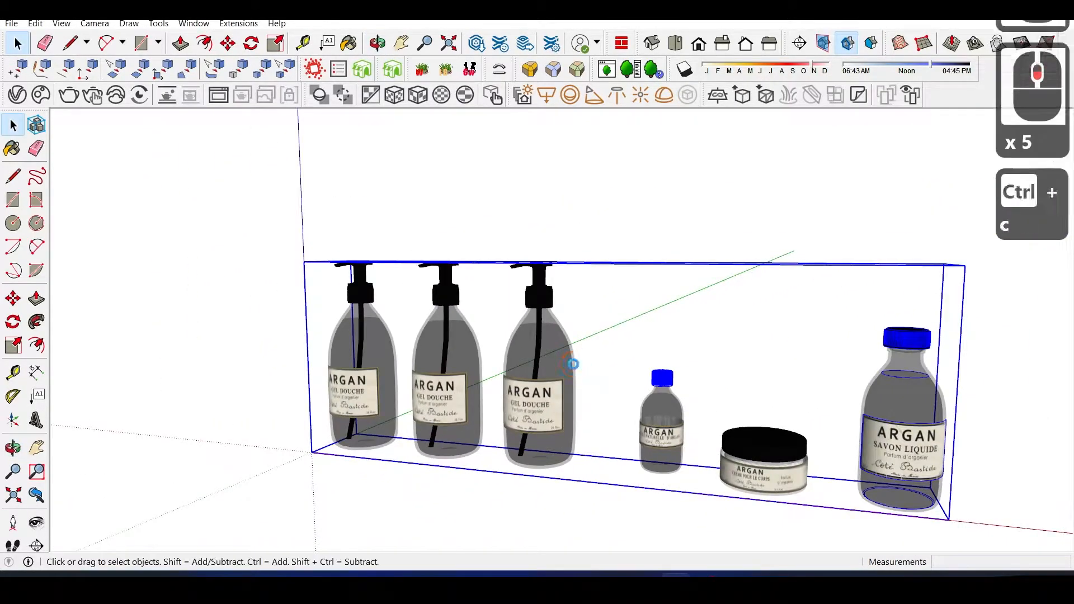
- Switch to the bathroom model and paste the bottle set onto the vanity counter beside the sink
{"action": "mouse_move", "coordinate": [675, 575]}
{"action": "left_click", "coordinate": [553, 546]}
{"action": "scroll", "coordinate": [528, 338], "scroll_direction": "down", "scroll_amount": 5}
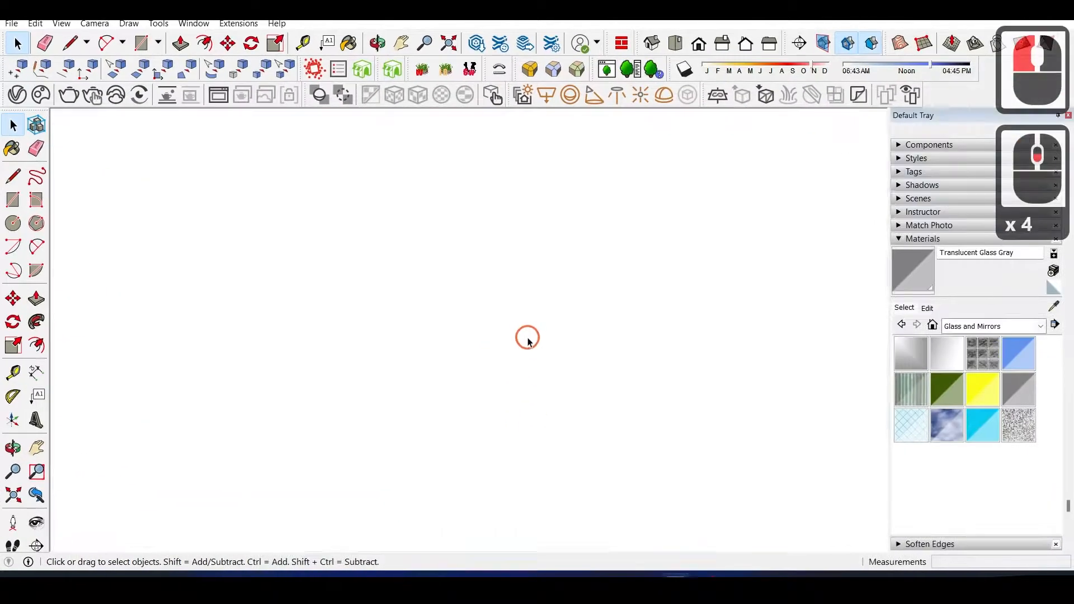
{"action": "scroll", "coordinate": [506, 366], "scroll_direction": "up", "scroll_amount": 3}
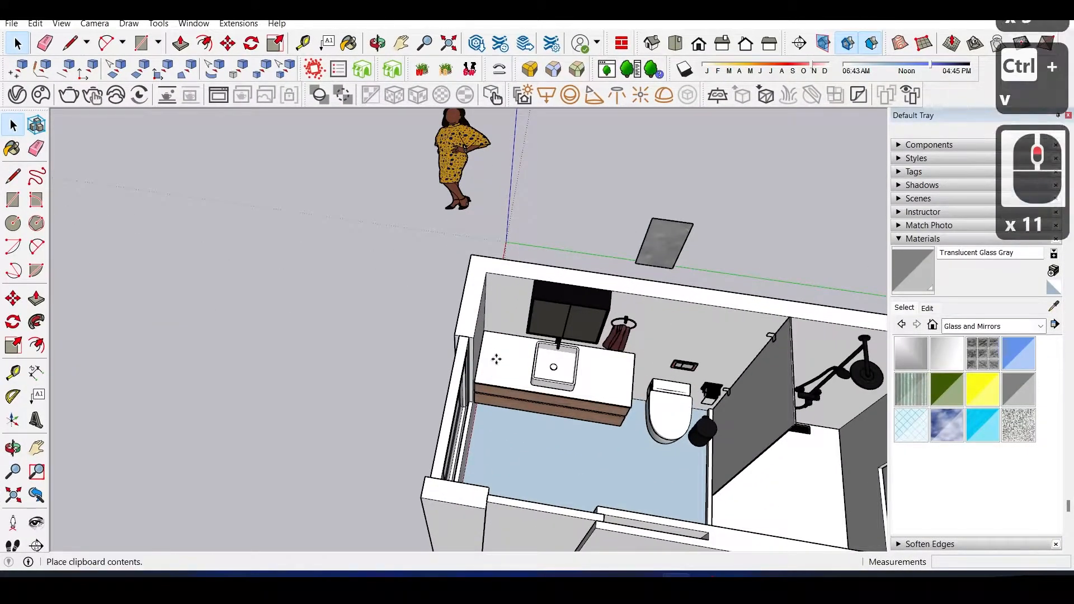
{"action": "key", "text": "ctrl+v"}
{"action": "scroll", "coordinate": [496, 359], "scroll_direction": "up", "scroll_amount": 5}
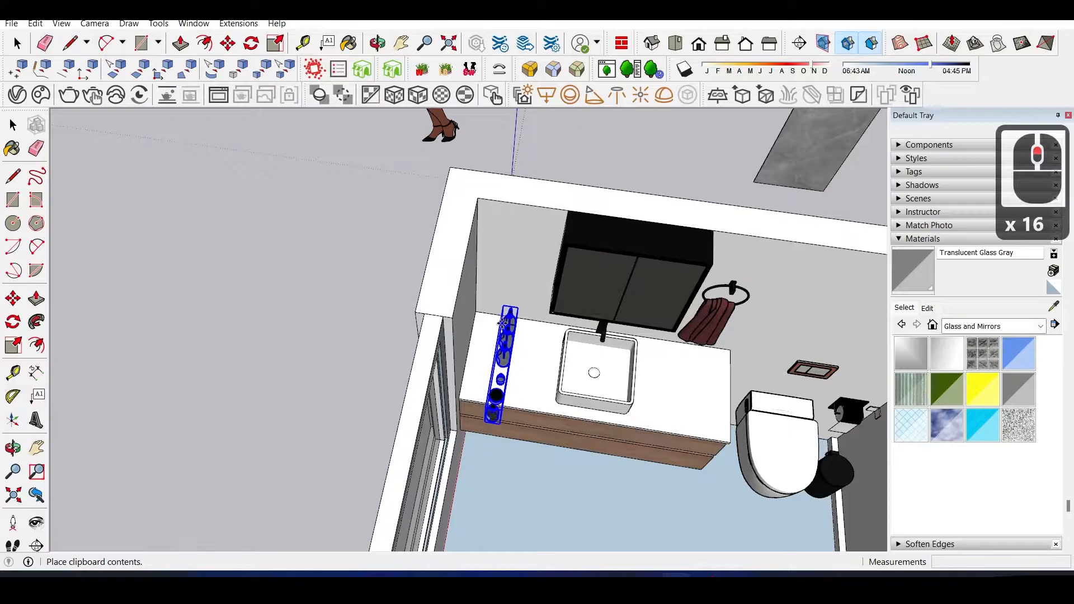
{"action": "left_click", "coordinate": [572, 352]}
- Rotate the bottle set so the row runs parallel to the back wall
{"action": "middle_click_drag", "start_coordinate": [572, 351], "coordinate": [451, 324]}
{"action": "scroll", "coordinate": [494, 353], "scroll_direction": "up", "scroll_amount": 5}
{"action": "key", "text": "q"}
{"action": "scroll", "coordinate": [501, 358], "scroll_direction": "up", "scroll_amount": 4}
{"action": "left_click", "coordinate": [505, 363]}
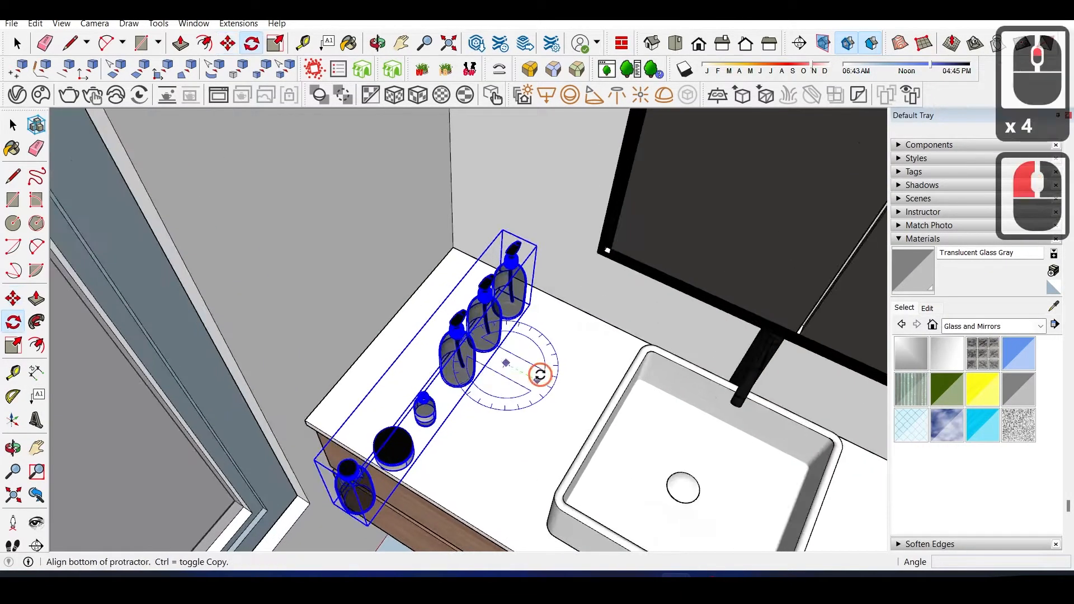
{"action": "left_click", "coordinate": [537, 380]}
{"action": "left_click", "coordinate": [532, 312]}
{"action": "scroll", "coordinate": [517, 311], "scroll_direction": "down", "scroll_amount": 3}
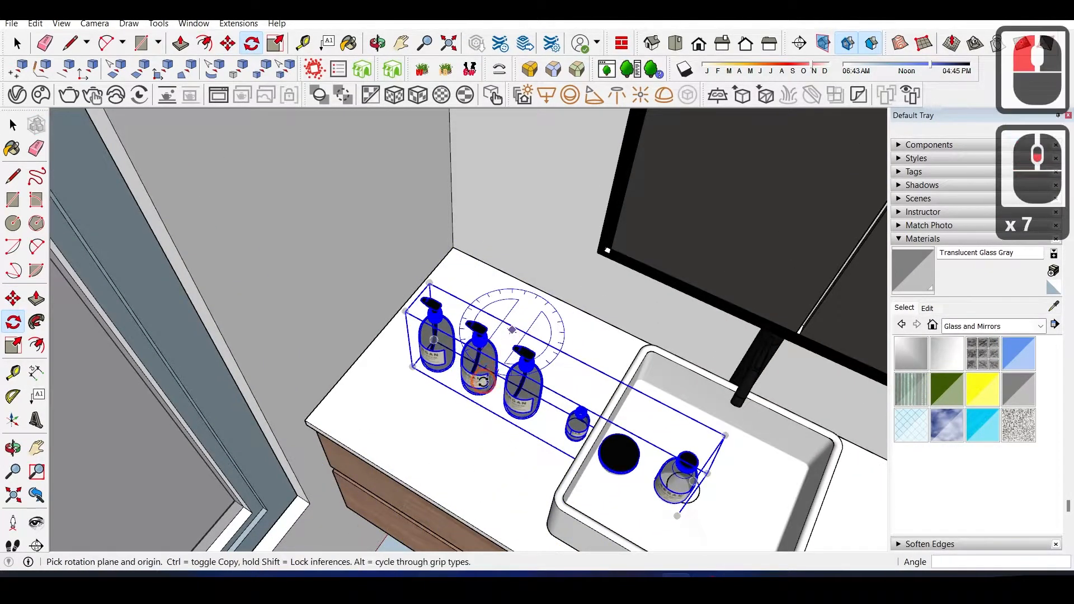
- Delete one of the three pump bottles and reposition the remaining ones beside the sink
{"action": "middle_click_drag", "start_coordinate": [517, 311], "coordinate": [585, 297]}
{"action": "scroll", "coordinate": [489, 314], "scroll_direction": "up", "scroll_amount": 7}
{"action": "key", "text": "space"}
{"action": "triple_click", "coordinate": [497, 437]}
{"action": "key", "text": "Delete"}
{"action": "middle_click_drag", "start_coordinate": [496, 436], "coordinate": [451, 461]}
{"action": "key", "text": "m"}
{"action": "left_click", "coordinate": [451, 461]}
{"action": "left_click", "coordinate": [524, 433], "text": "shift"}
- Move the small bottle, the jar and the liquid soap bottle to the counter area below the towel ring
{"action": "scroll", "coordinate": [524, 433], "scroll_direction": "down", "scroll_amount": 3}
{"action": "key", "text": "space"}
{"action": "left_click", "coordinate": [573, 408]}
{"action": "left_click", "coordinate": [516, 422], "text": "ctrl"}
{"action": "left_click", "coordinate": [472, 414], "text": "ctrl"}
{"action": "key", "text": "m"}
{"action": "left_click", "coordinate": [479, 463]}
{"action": "left_click", "coordinate": [609, 506], "text": "shift"}
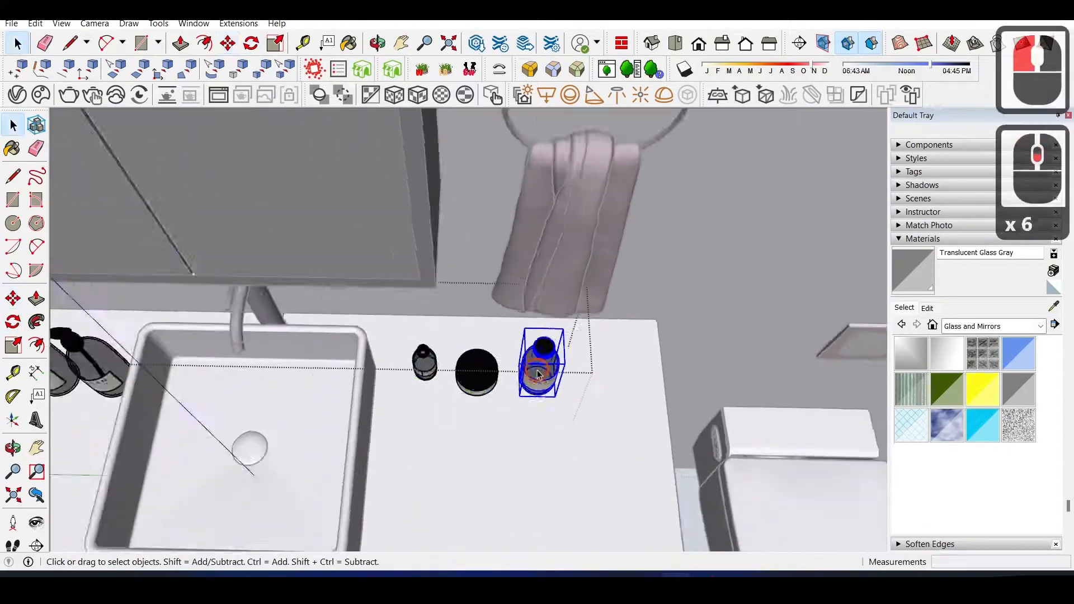
{"action": "scroll", "coordinate": [571, 309], "scroll_direction": "down", "scroll_amount": 6}
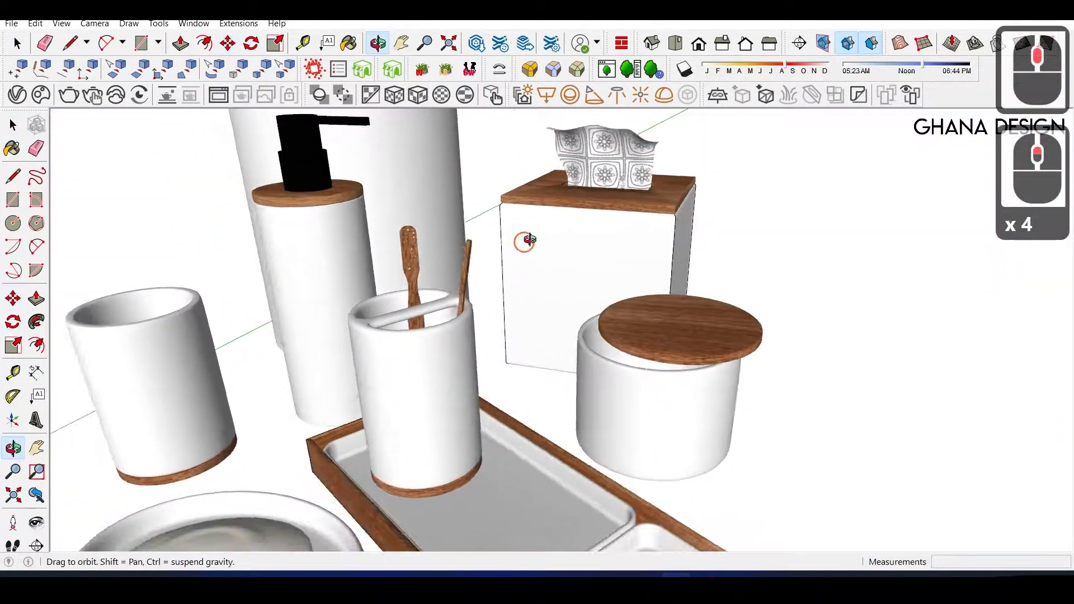
- Examine the bathroom accessories set and the nested geometry of its toothbrush holder
{"action": "scroll", "coordinate": [681, 383], "scroll_direction": "up", "scroll_amount": 4}
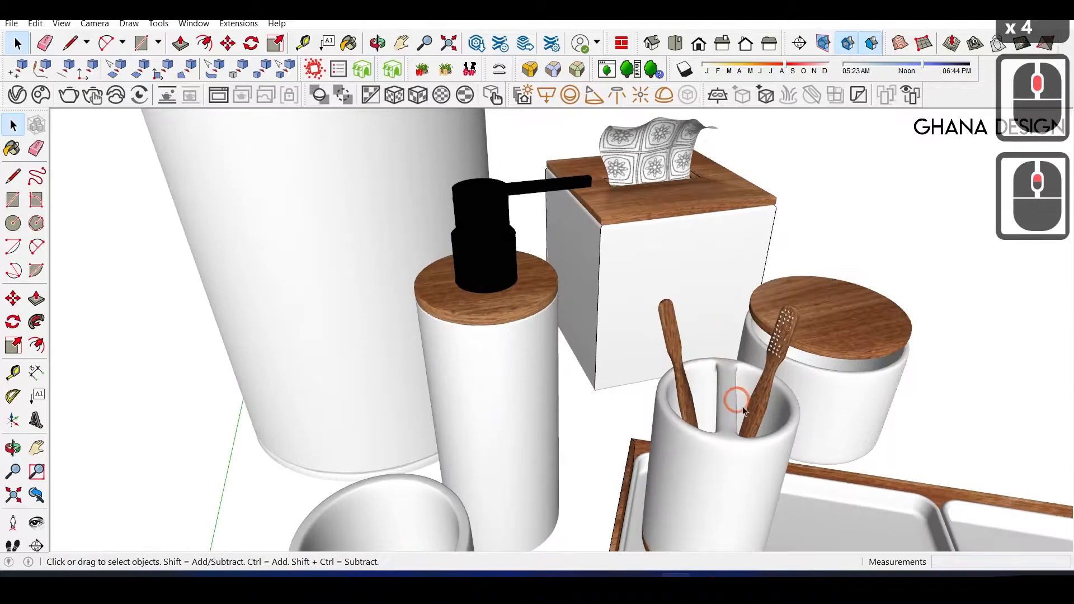
{"action": "scroll", "coordinate": [575, 273], "scroll_direction": "down", "scroll_amount": 2}
{"action": "scroll", "coordinate": [575, 273], "scroll_direction": "down", "scroll_amount": 1}
{"action": "left_click", "coordinate": [624, 355]}
{"action": "double_click", "coordinate": [532, 279]}
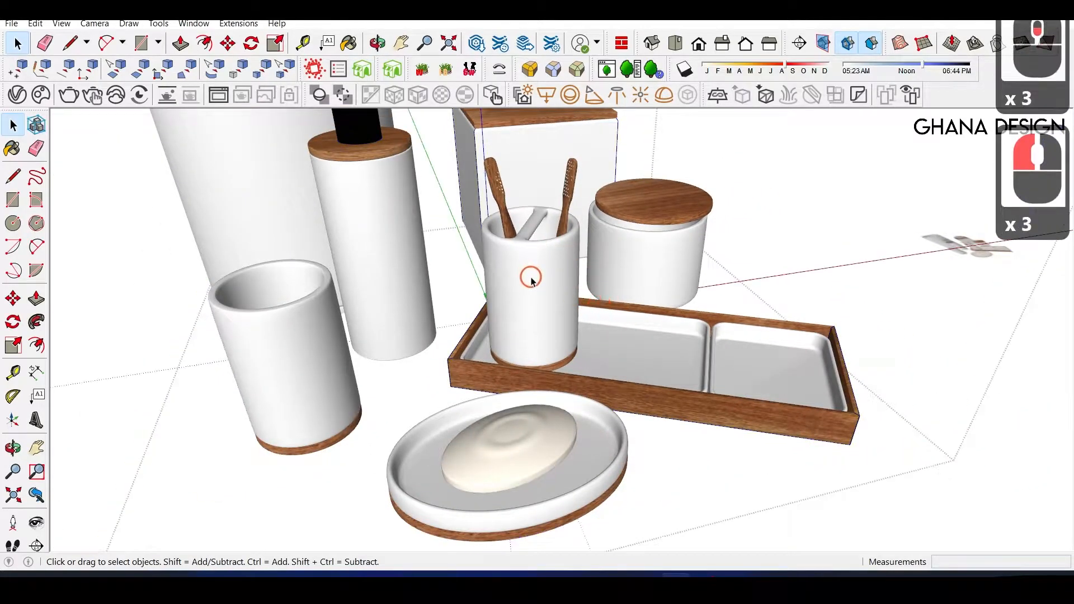
{"action": "left_click", "coordinate": [547, 277]}
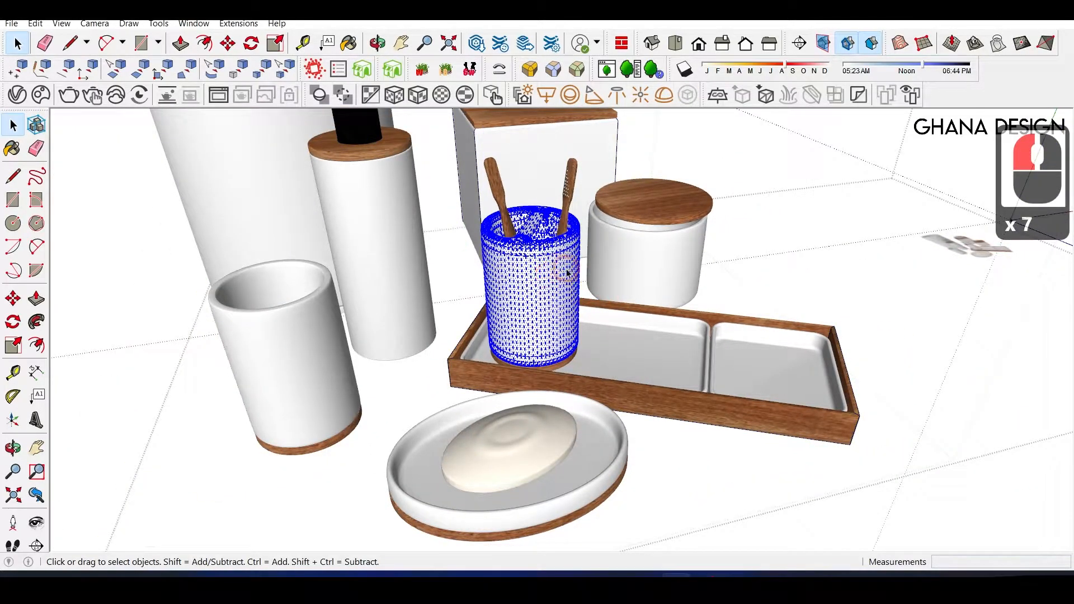
{"action": "scroll", "coordinate": [567, 273], "scroll_direction": "up", "scroll_amount": 1}
{"action": "key", "text": "Escape"}
{"action": "left_click", "coordinate": [605, 332]}
{"action": "middle_click_drag", "start_coordinate": [606, 332], "coordinate": [604, 366]}
{"action": "scroll", "coordinate": [604, 367], "scroll_direction": "down", "scroll_amount": 3}
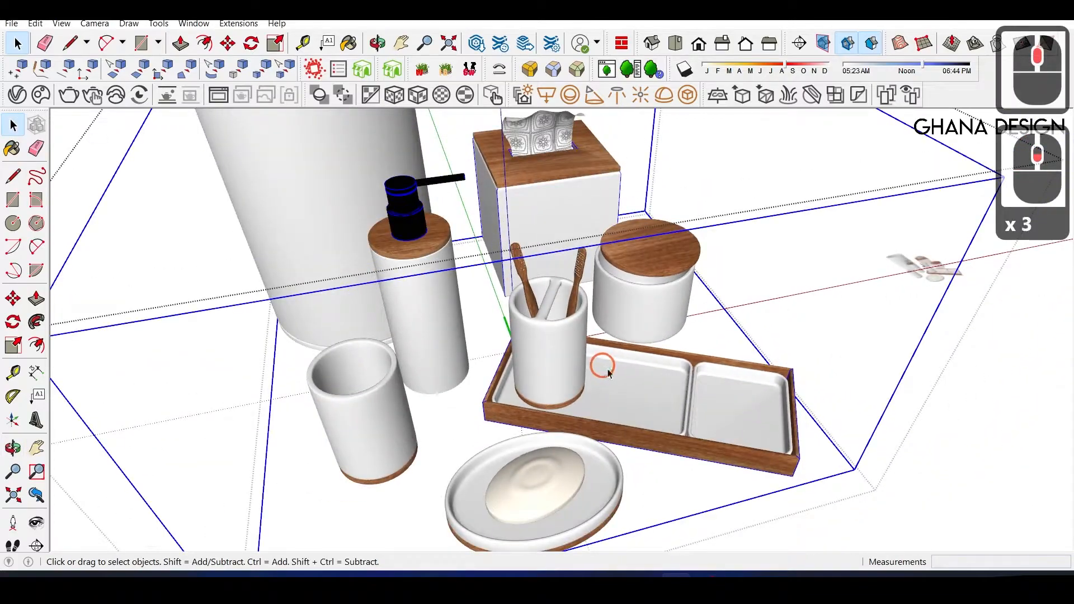
{"action": "double_click", "coordinate": [576, 350]}
{"action": "left_click", "coordinate": [575, 348]}
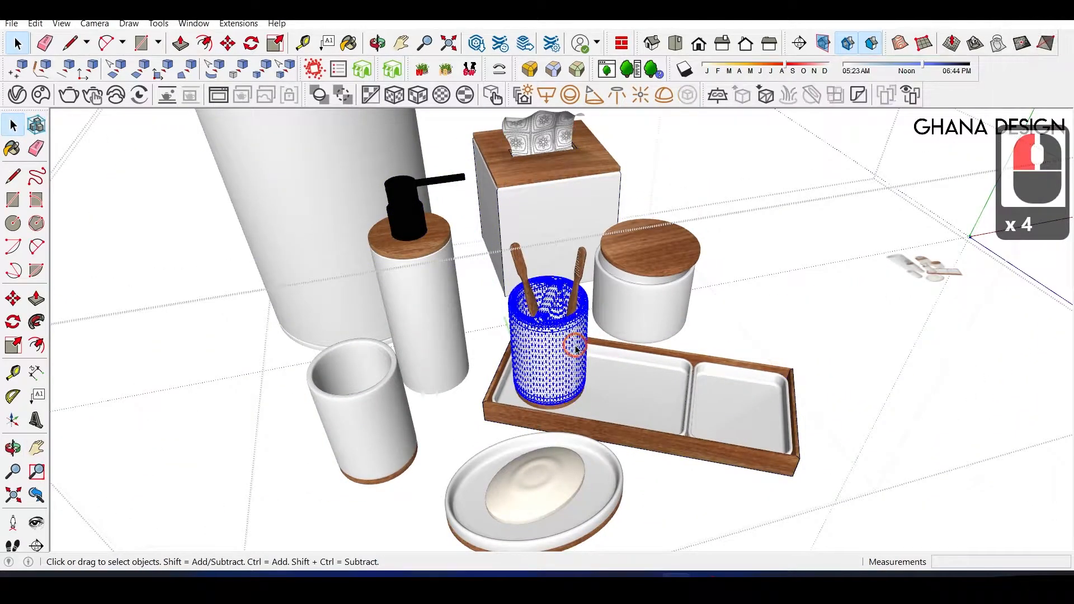
{"action": "key", "text": "Escape"}
- Turn on the display of hidden geometry for the bathroom accessories set
{"action": "right_click", "coordinate": [617, 374]}
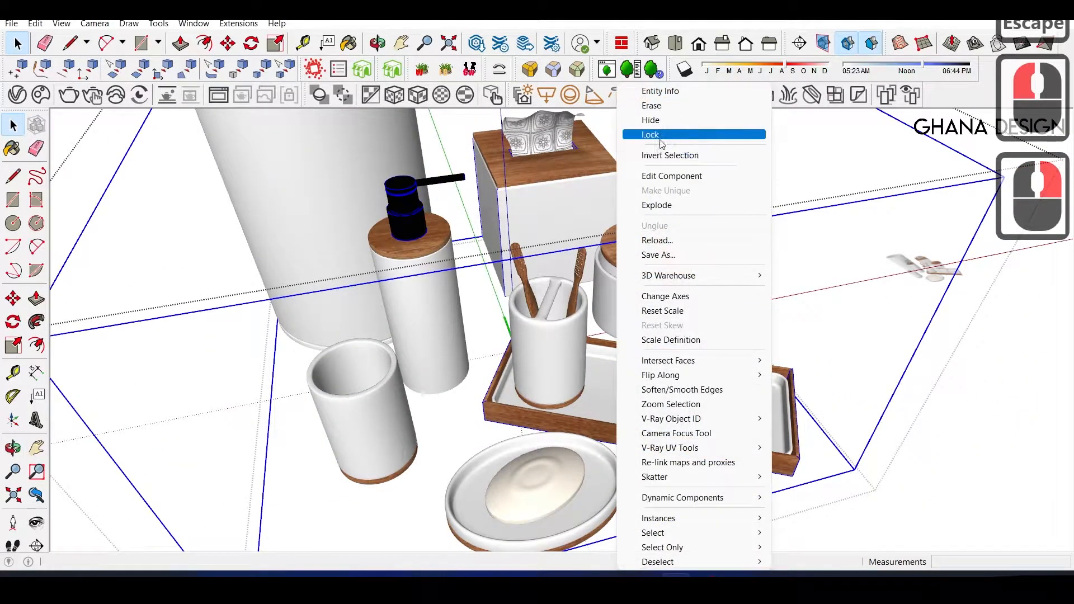
{"action": "left_click", "coordinate": [62, 23]}
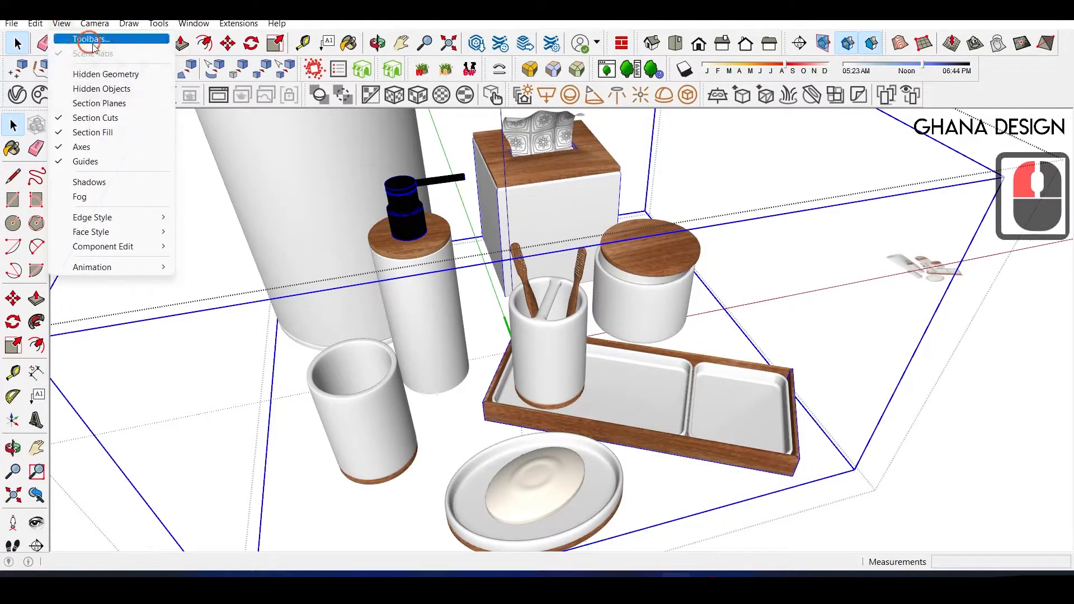
{"action": "left_click", "coordinate": [98, 75]}
{"action": "middle_click_drag", "start_coordinate": [369, 254], "coordinate": [512, 366]}
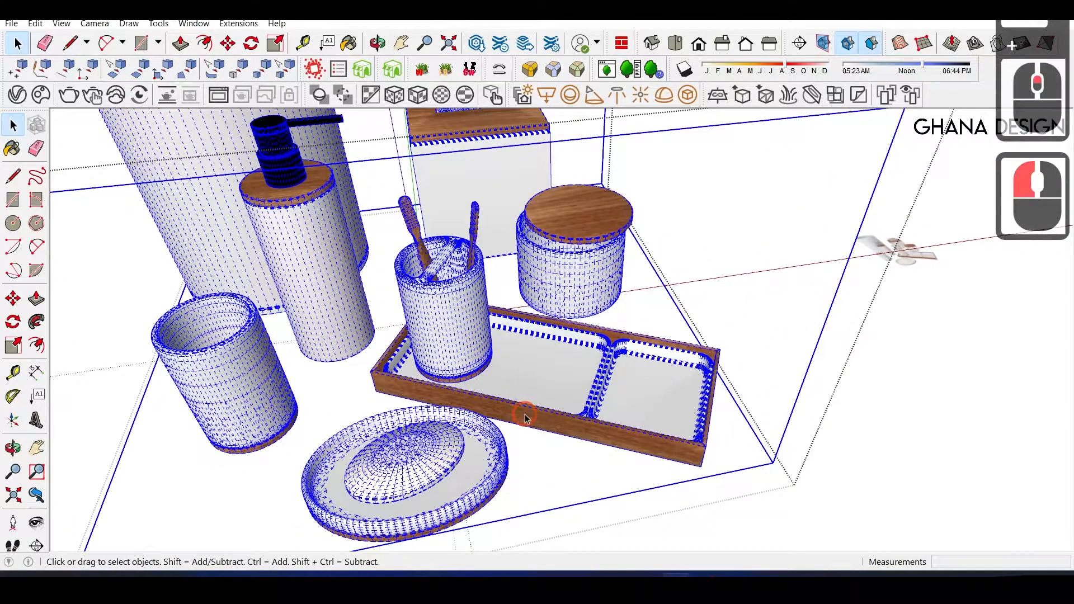
- Explode the accessories component and select the toothbrush holder together with the wooden tray for copying
{"action": "right_click", "coordinate": [525, 417]}
{"action": "left_click", "coordinate": [564, 206]}
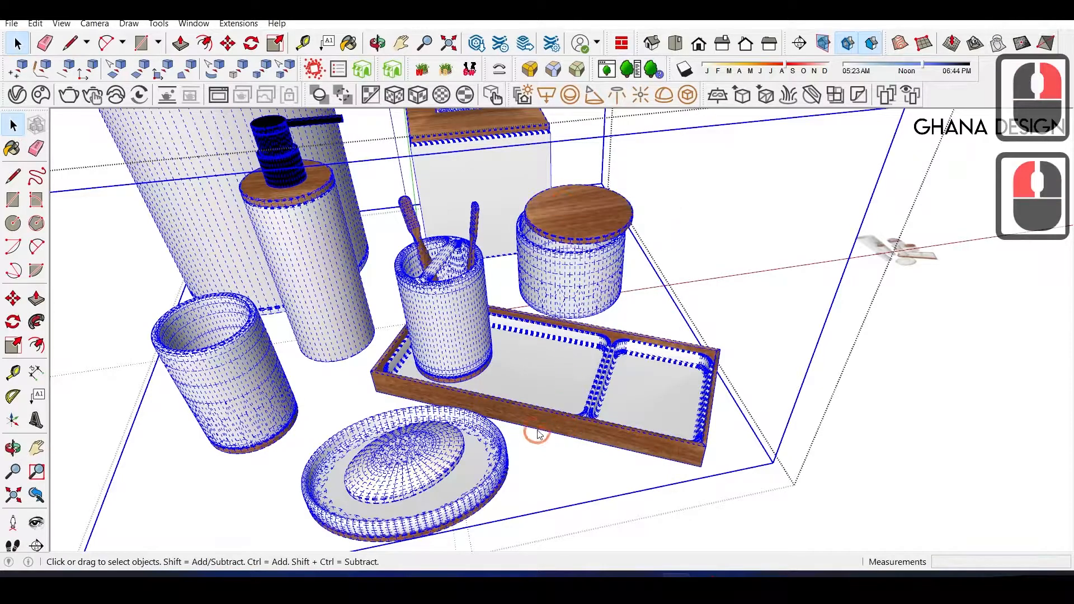
{"action": "left_click", "coordinate": [472, 343]}
{"action": "left_click", "coordinate": [529, 358], "text": "shift"}
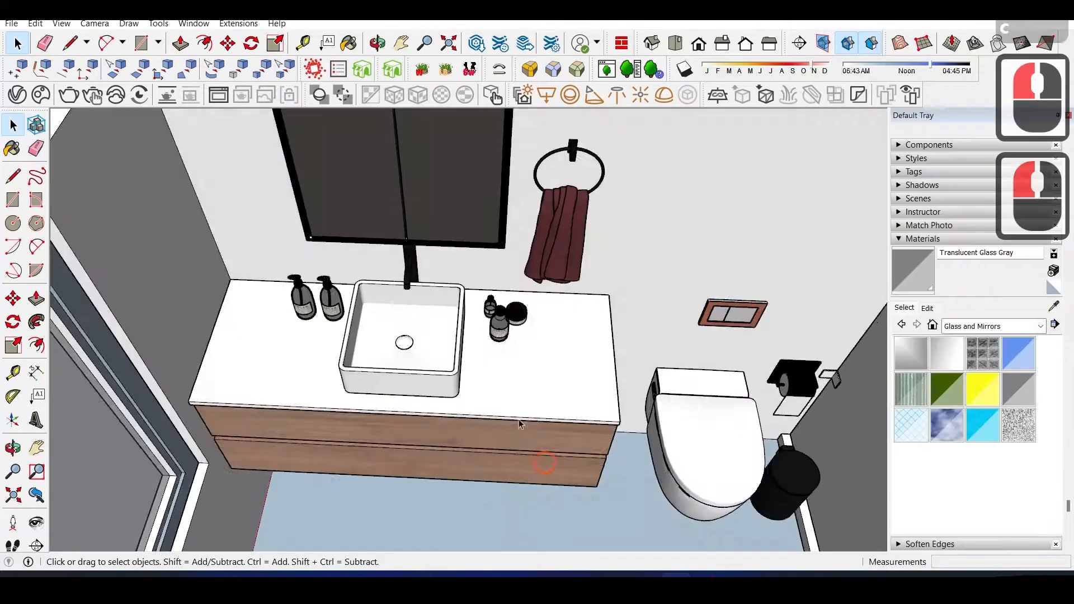
- Paste the toothbrush holder and tray onto the vanity counter in the bathroom model and rotate them into place
{"action": "key", "text": "ctrl+v"}
{"action": "scroll", "coordinate": [570, 402], "scroll_direction": "up", "scroll_amount": 3}
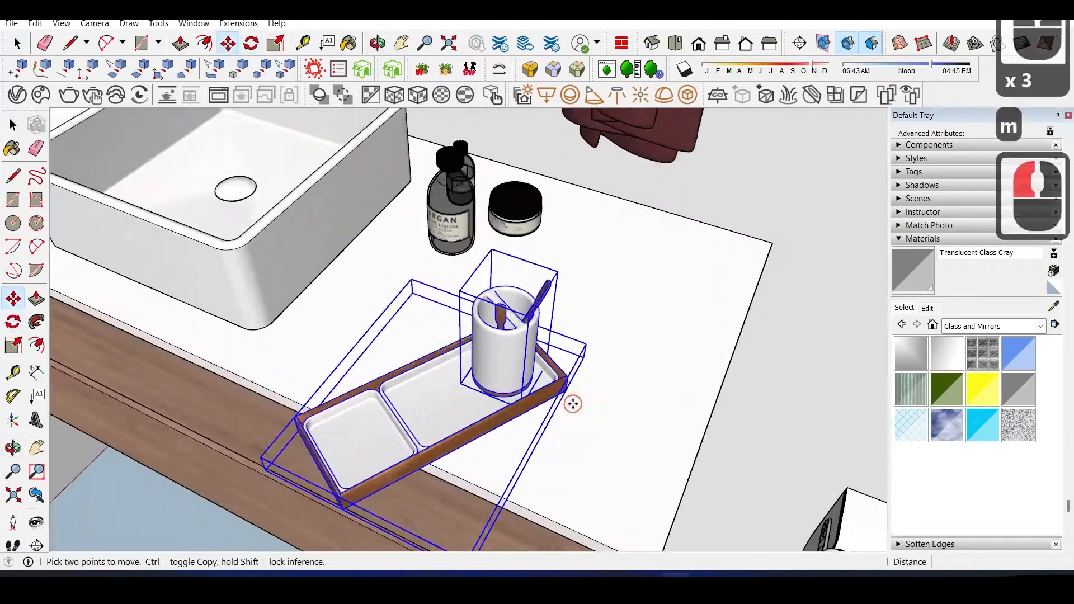
{"action": "key", "text": "q"}
{"action": "key", "text": "q"}
{"action": "left_click", "coordinate": [449, 209]}
{"action": "left_click", "coordinate": [358, 263]}
- Paint the shower's glass partition with Translucent Glass Safety from the Glass and Mirrors materials
{"action": "middle_click_drag", "start_coordinate": [358, 263], "coordinate": [727, 258]}
{"action": "scroll", "coordinate": [310, 235], "scroll_direction": "down", "scroll_amount": 10}
{"action": "scroll", "coordinate": [391, 242], "scroll_direction": "down", "scroll_amount": 14}
{"action": "middle_click_drag", "start_coordinate": [727, 258], "coordinate": [817, 297], "text": "shift"}
{"action": "scroll", "coordinate": [505, 303], "scroll_direction": "down", "scroll_amount": 3}
{"action": "left_click", "coordinate": [951, 350]}
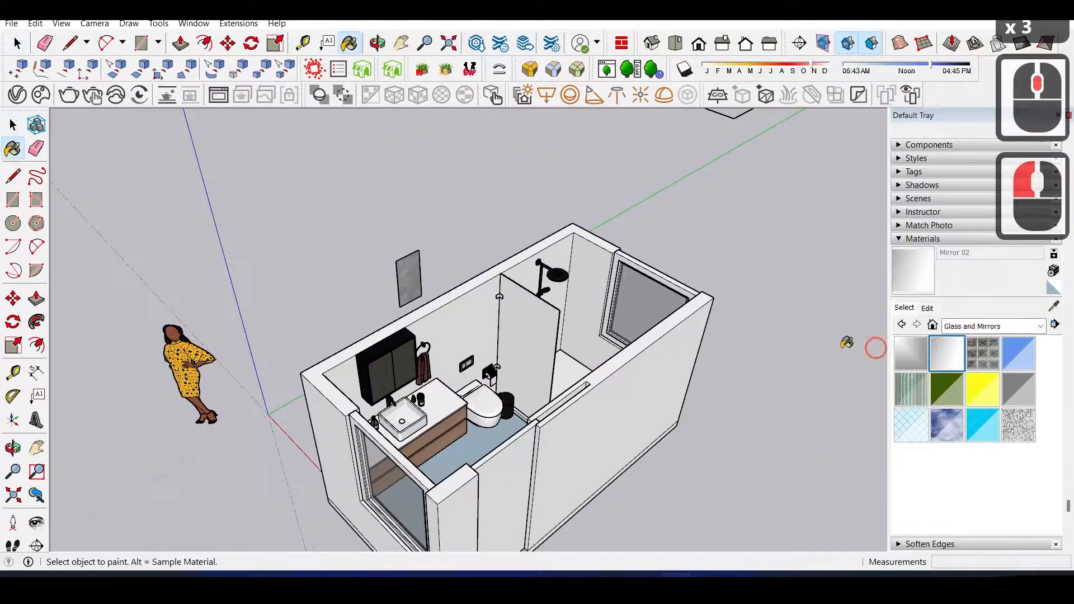
{"action": "scroll", "coordinate": [521, 296], "scroll_direction": "up", "scroll_amount": 3}
{"action": "middle_click_drag", "start_coordinate": [522, 298], "coordinate": [419, 323]}
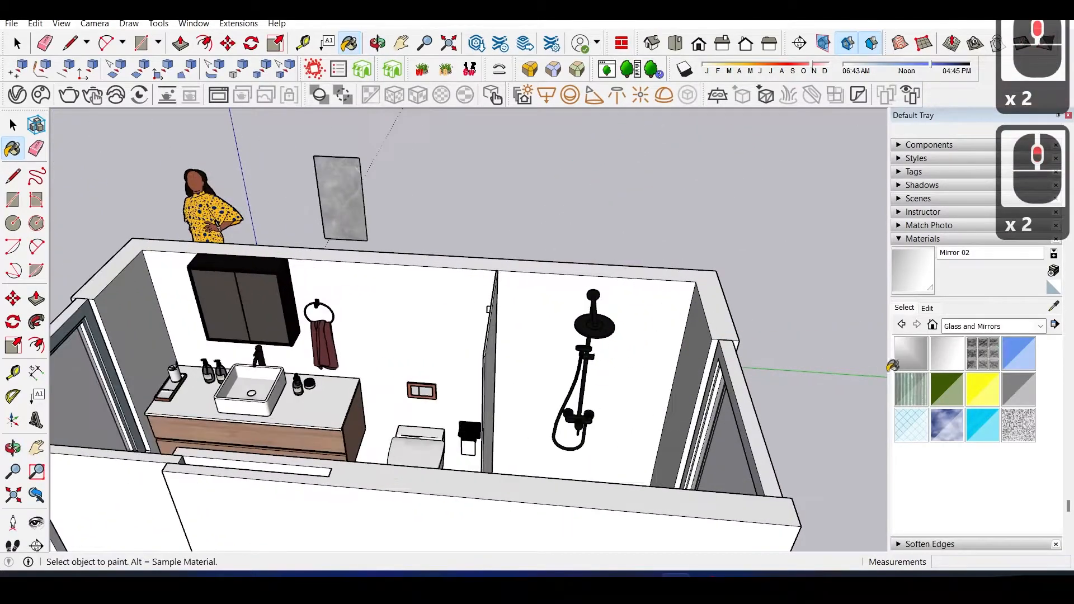
{"action": "left_click", "coordinate": [1027, 390]}
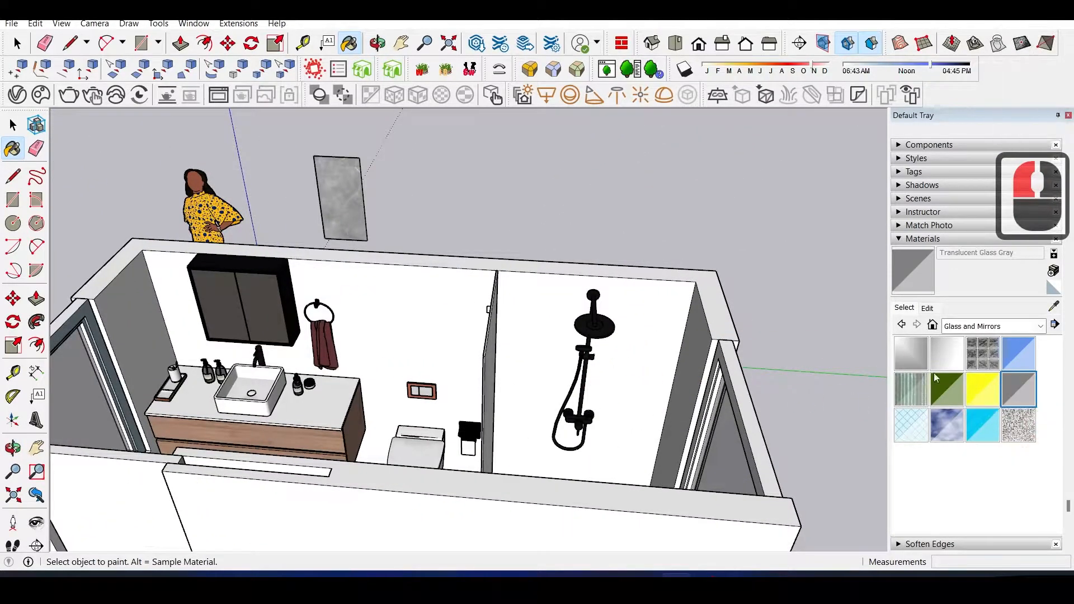
{"action": "left_click", "coordinate": [951, 364]}
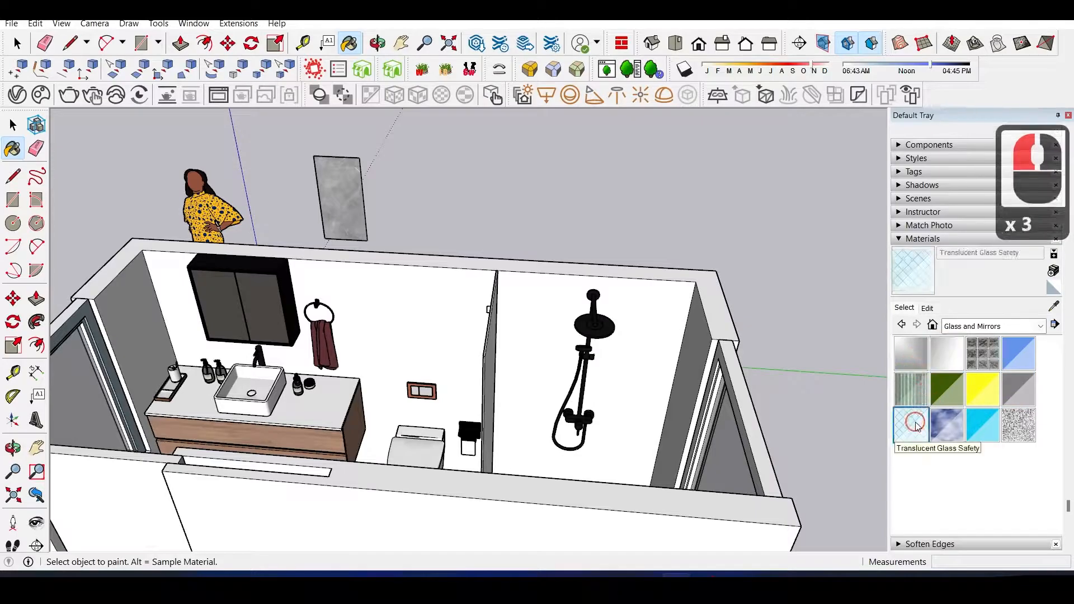
{"action": "mouse_move", "coordinate": [647, 395]}
{"action": "middle_mouse_down"}
{"action": "mouse_move", "coordinate": [393, 337]}
{"action": "mouse_move", "coordinate": [455, 319]}
{"action": "mouse_move", "coordinate": [671, 388]}
{"action": "mouse_move", "coordinate": [721, 313]}
{"action": "mouse_move", "coordinate": [643, 274]}
{"action": "middle_mouse_up"}
{"action": "left_click", "coordinate": [392, 336]}
- Leave the paint tool and review the furnished bathroom and its glass partition from several angles
{"action": "scroll", "coordinate": [672, 388], "scroll_direction": "down", "scroll_amount": 3}
{"action": "scroll", "coordinate": [660, 260], "scroll_direction": "up", "scroll_amount": 5}
{"action": "scroll", "coordinate": [506, 254], "scroll_direction": "down", "scroll_amount": 12}
{"action": "scroll", "coordinate": [507, 255], "scroll_direction": "up", "scroll_amount": 6}
{"action": "mouse_move", "coordinate": [506, 254]}
{"action": "middle_mouse_down"}
{"action": "mouse_move", "coordinate": [468, 206]}
{"action": "mouse_move", "coordinate": [315, 193]}
{"action": "mouse_move", "coordinate": [537, 340]}
{"action": "middle_mouse_up"}
{"action": "key", "text": "space"}
{"action": "scroll", "coordinate": [352, 221], "scroll_direction": "down", "scroll_amount": 5}
{"action": "scroll", "coordinate": [443, 286], "scroll_direction": "up", "scroll_amount": 5}
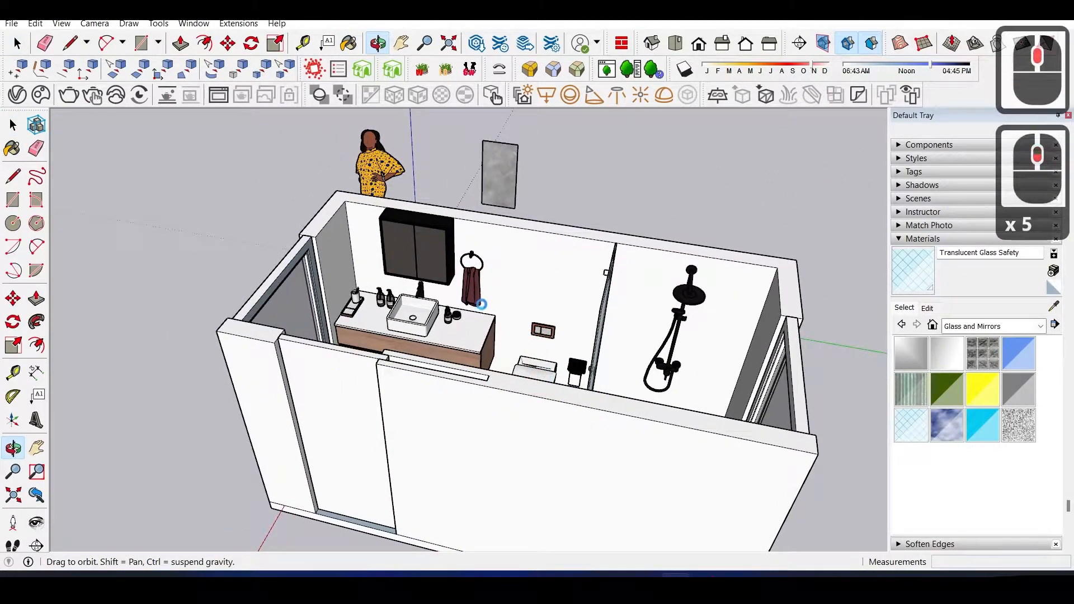
{"action": "middle_click_drag", "start_coordinate": [478, 296], "coordinate": [480, 319]}
{"action": "scroll", "coordinate": [479, 314], "scroll_direction": "down", "scroll_amount": 6}
{"action": "key", "text": "Escape"}
{"action": "scroll", "coordinate": [480, 249], "scroll_direction": "up", "scroll_amount": 11}
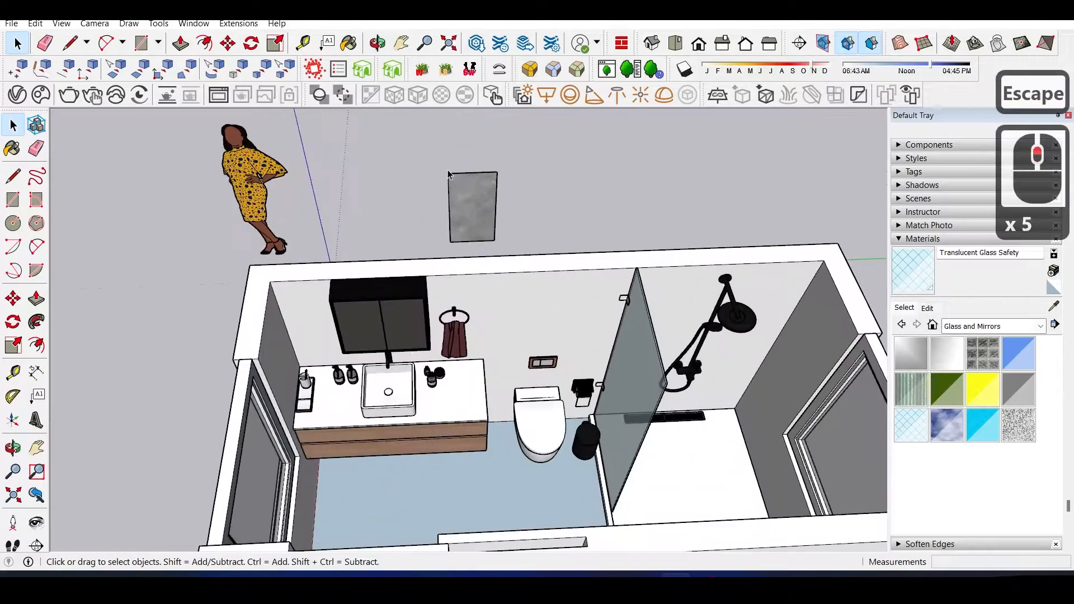
- Measure the height of the freestanding grey material panel behind the bathroom's long wall
{"action": "key", "text": "f"}
{"action": "scroll", "coordinate": [459, 175], "scroll_direction": "up", "scroll_amount": 3}
{"action": "scroll", "coordinate": [458, 179], "scroll_direction": "up", "scroll_amount": 5}
{"action": "key", "text": "t"}
{"action": "left_click", "coordinate": [439, 175]}
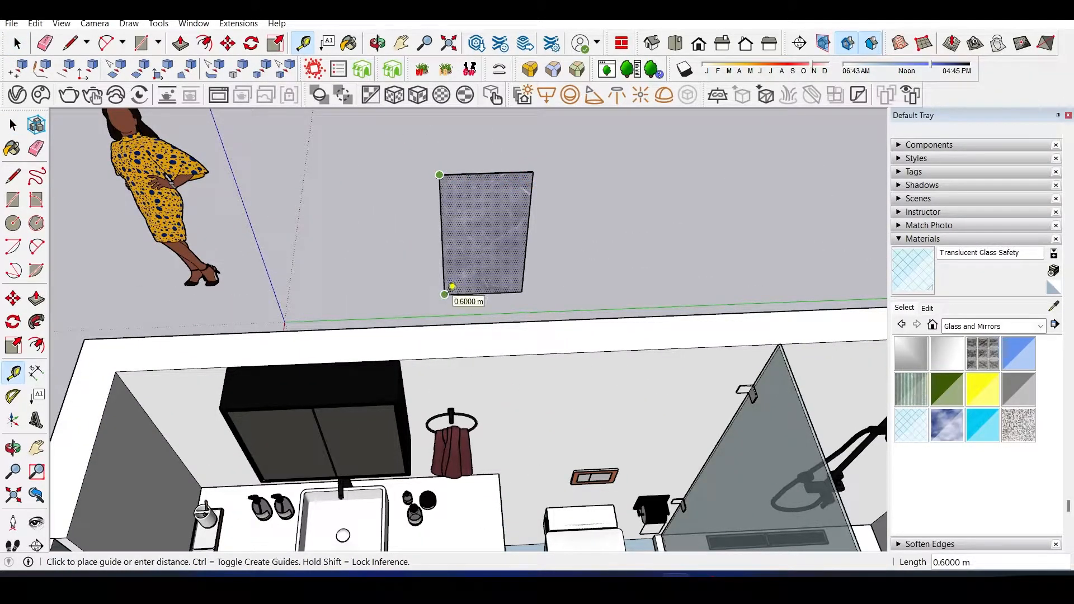
{"action": "key", "text": "Escape"}
{"action": "scroll", "coordinate": [434, 261], "scroll_direction": "down", "scroll_amount": 7}
{"action": "middle_click_drag", "start_coordinate": [576, 345], "coordinate": [522, 344], "text": "shift"}
{"action": "key", "text": "space"}
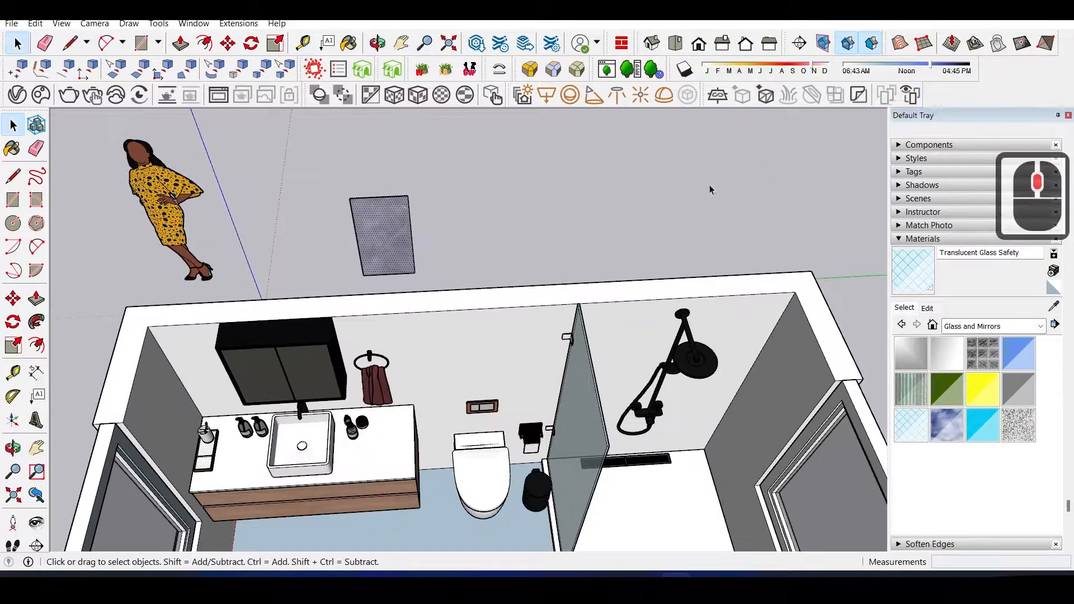
- Open the bathroom walls group, hide the rest of the model and start Floor Generator with the long back wall face selected
{"action": "scroll", "coordinate": [451, 194], "scroll_direction": "down", "scroll_amount": 2}
{"action": "middle_click_drag", "start_coordinate": [435, 318], "coordinate": [450, 224], "text": "shift"}
{"action": "scroll", "coordinate": [450, 223], "scroll_direction": "up", "scroll_amount": 1}
{"action": "double_click", "coordinate": [458, 207]}
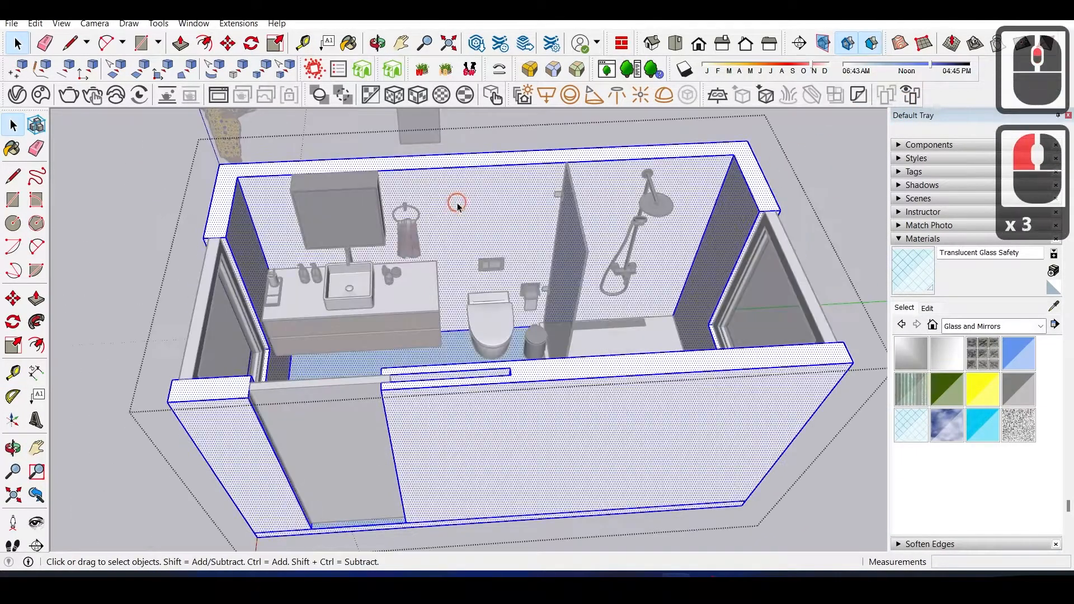
{"action": "key", "text": "i"}
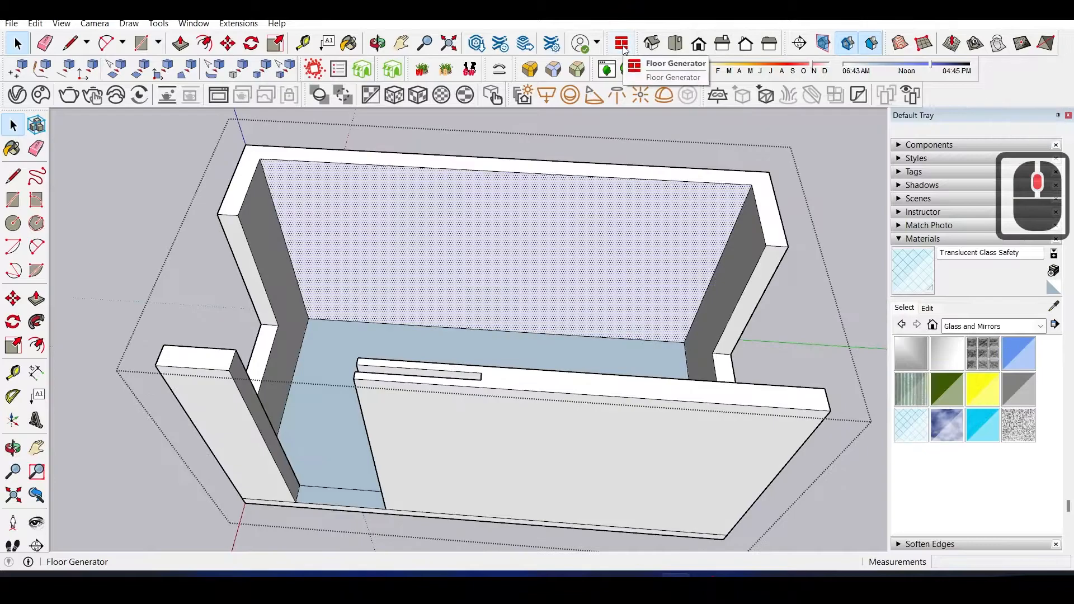
{"action": "left_click", "coordinate": [624, 46]}
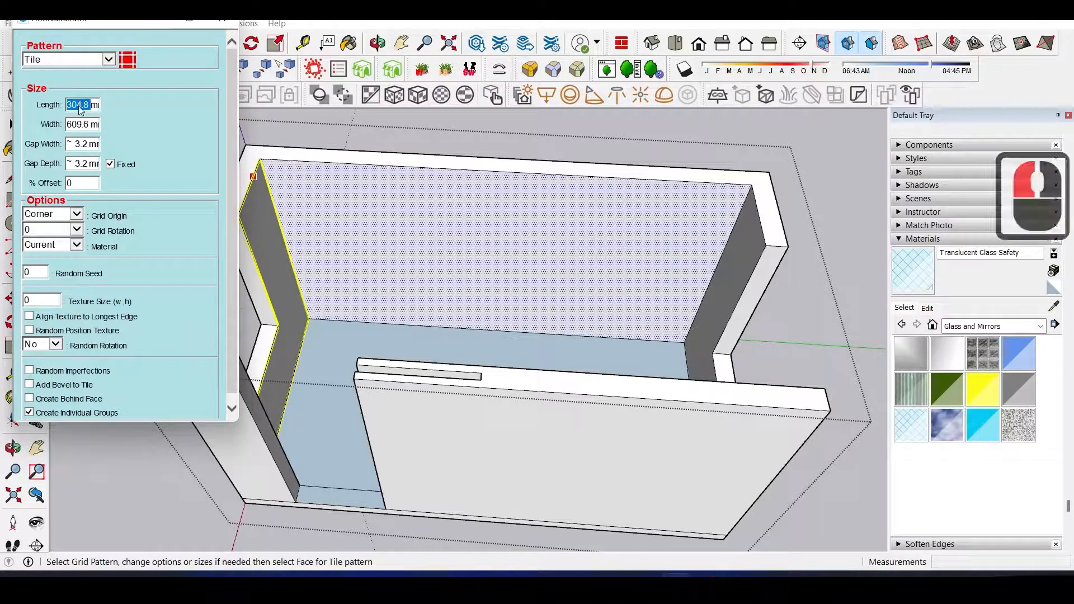
- Set the tile length to 300 mm and width to 600 mm, and enable beveled tiles
{"action": "left_click", "coordinate": [81, 107]}
{"action": "key", "text": "BackSpace"}
{"action": "key", "text": "BackSpace"}
{"action": "type", "text": "0"}
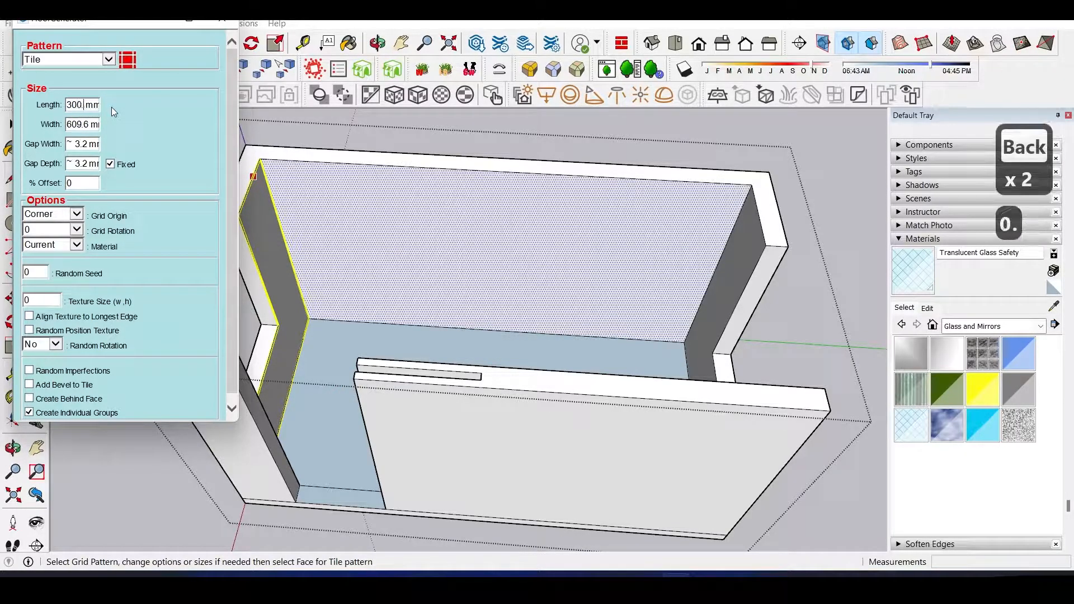
{"action": "type", "text": ".00"}
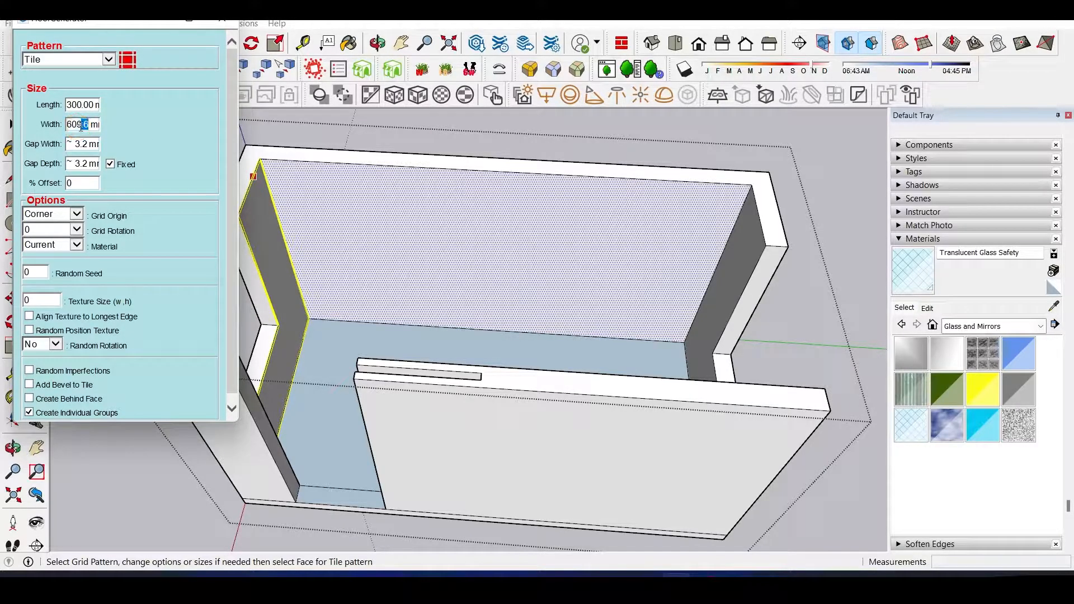
{"action": "key", "text": "BackSpace"}
{"action": "key", "text": "BackSpace"}
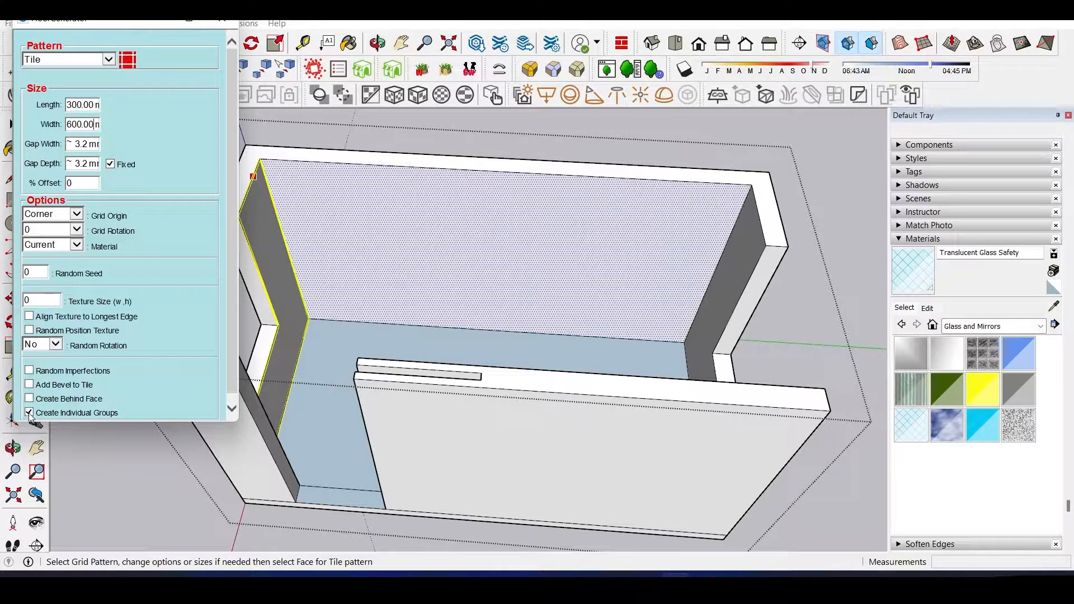
{"action": "double_click", "coordinate": [29, 384]}
{"action": "scroll", "coordinate": [72, 382], "scroll_direction": "down", "scroll_amount": 1}
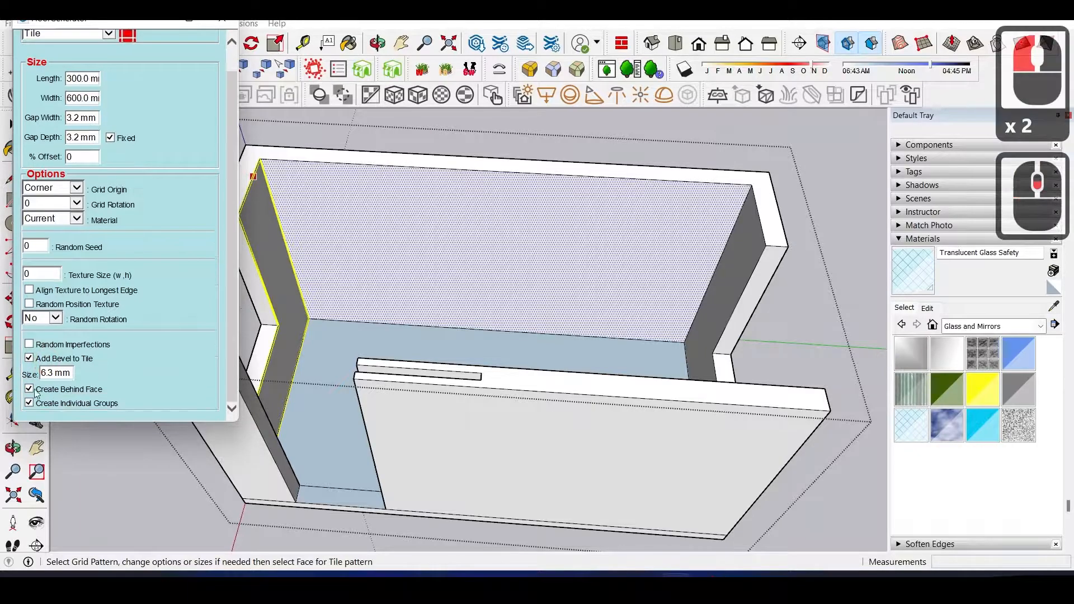
- Generate the tile pattern on the inner face of the long back wall
{"action": "scroll", "coordinate": [359, 244], "scroll_direction": "down", "scroll_amount": 5}
{"action": "scroll", "coordinate": [421, 211], "scroll_direction": "up", "scroll_amount": 3}
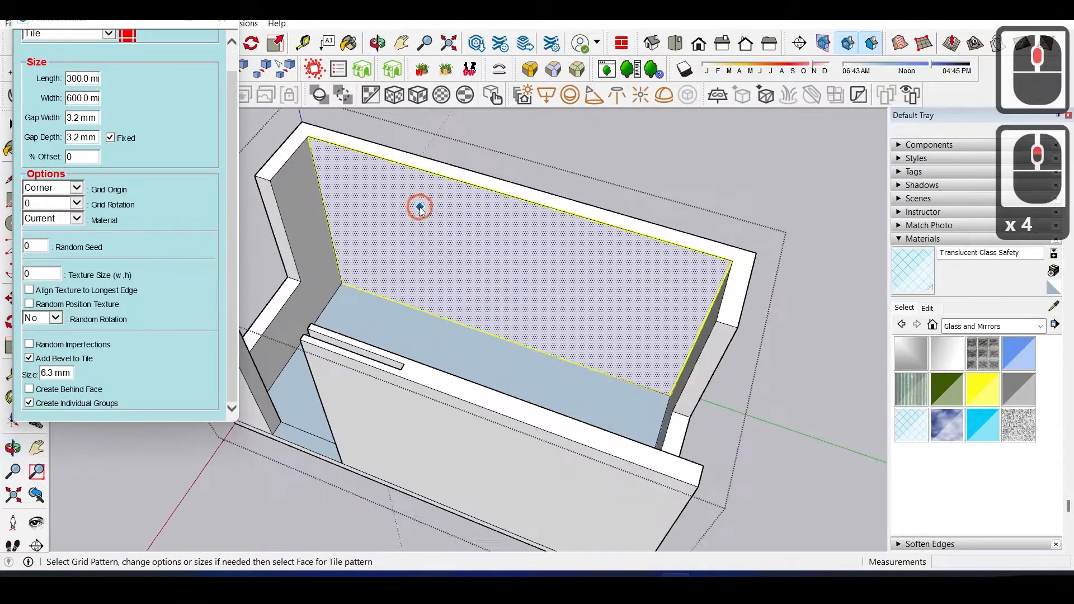
{"action": "left_click", "coordinate": [415, 223]}
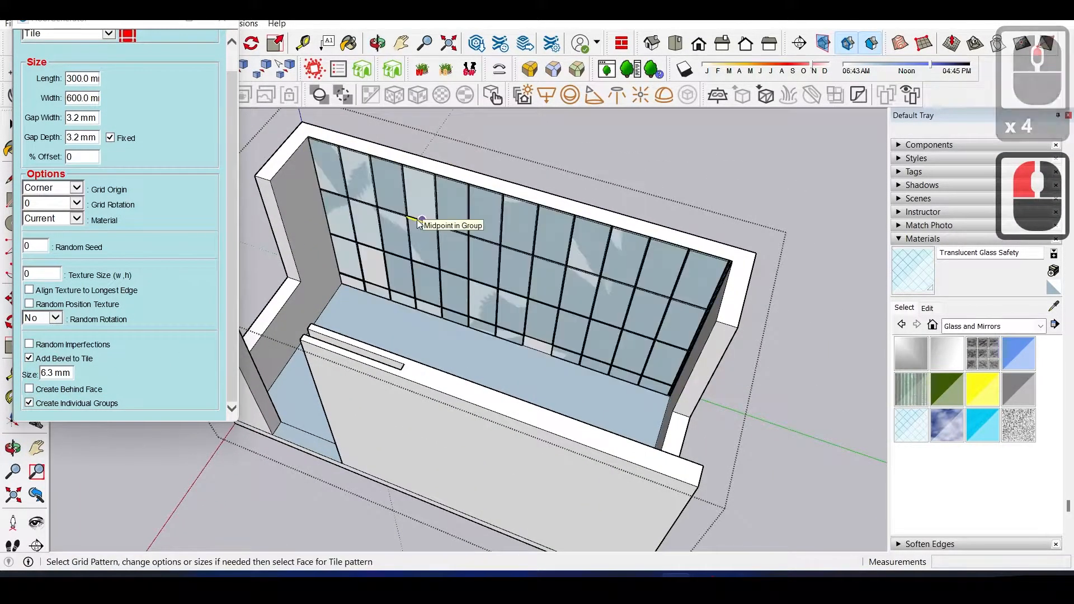
{"action": "scroll", "coordinate": [425, 221], "scroll_direction": "up", "scroll_amount": 4}
{"action": "middle_click_drag", "start_coordinate": [449, 228], "coordinate": [709, 184]}
{"action": "scroll", "coordinate": [702, 184], "scroll_direction": "up", "scroll_amount": 3}
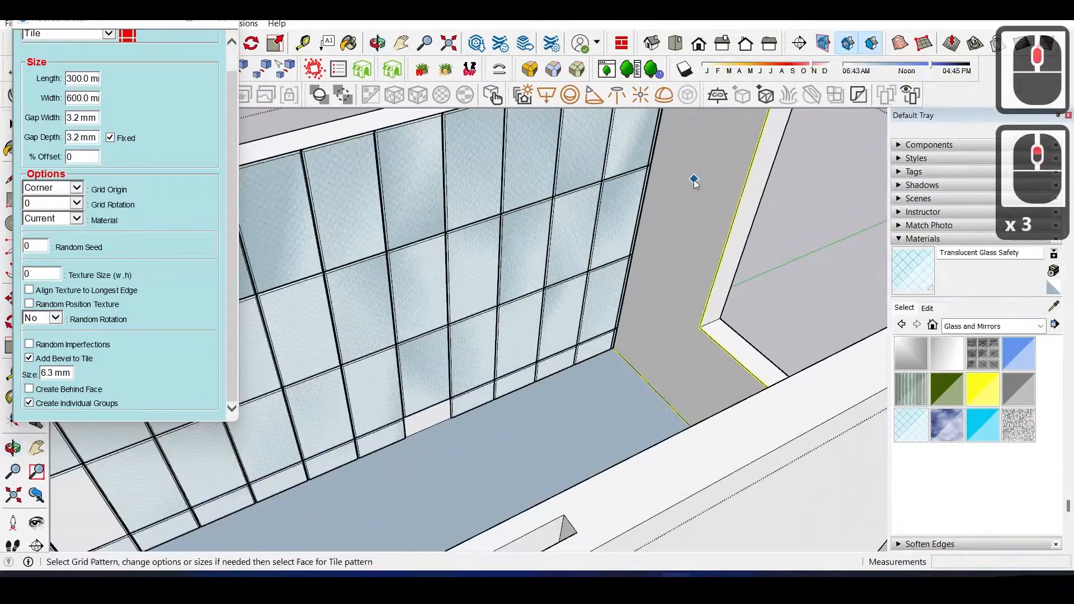
- Try the tile pattern on the adjoining short end wall and undo it along with the back wall's tiling
{"action": "left_click", "coordinate": [694, 180]}
{"action": "scroll", "coordinate": [615, 216], "scroll_direction": "down", "scroll_amount": 4}
{"action": "middle_click_drag", "start_coordinate": [602, 222], "coordinate": [552, 209]}
{"action": "key", "text": "ctrl+z"}
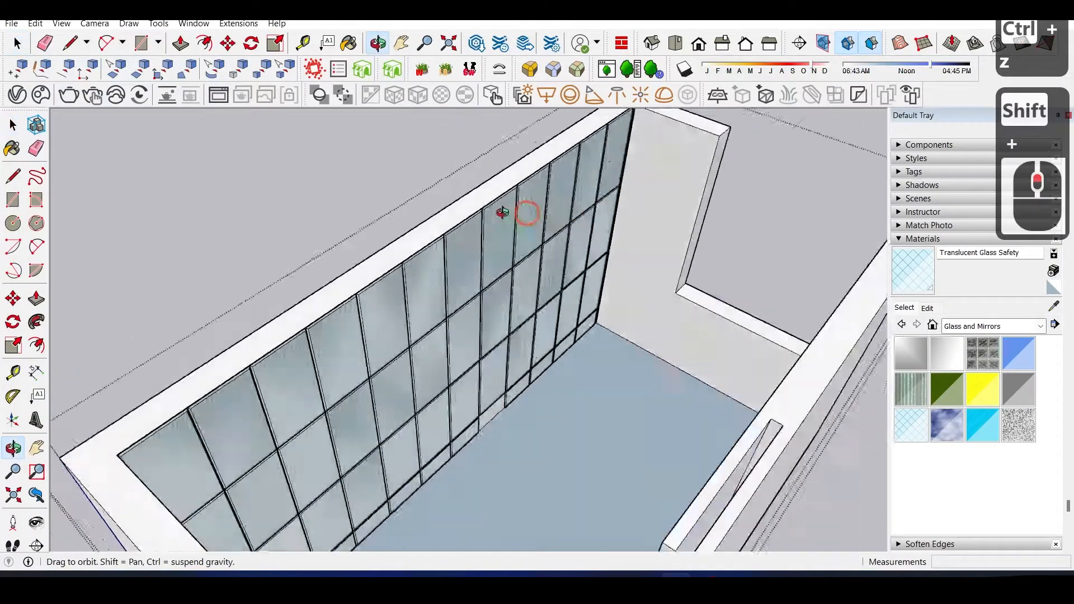
{"action": "scroll", "coordinate": [552, 208], "scroll_direction": "down", "scroll_amount": 3}
{"action": "left_click", "coordinate": [630, 45]}
{"action": "scroll", "coordinate": [628, 212], "scroll_direction": "up", "scroll_amount": 4}
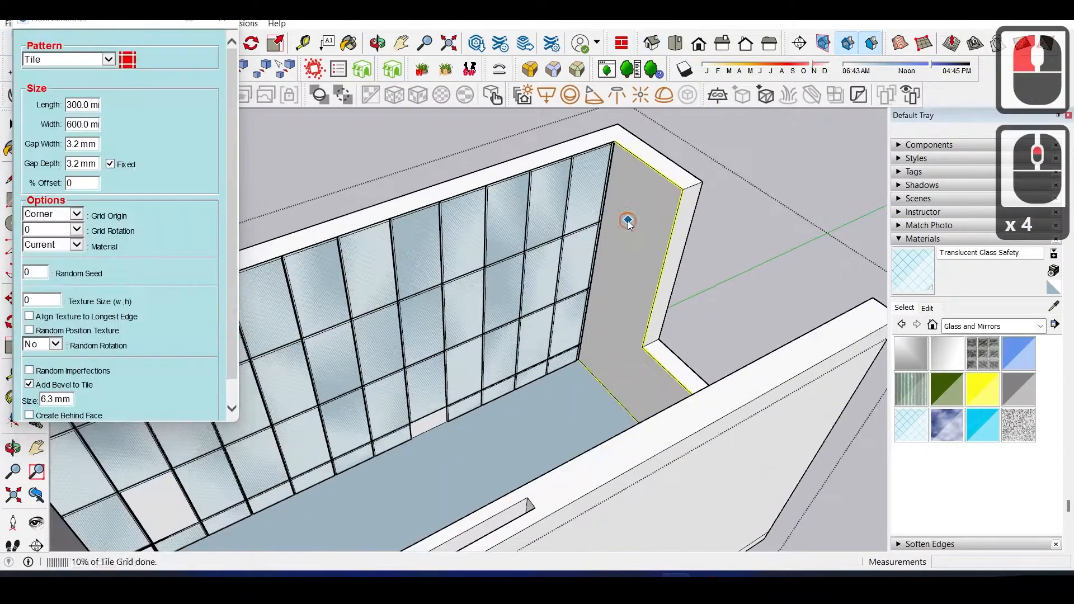
{"action": "left_click", "coordinate": [628, 220]}
{"action": "key", "text": "ctrl+z"}
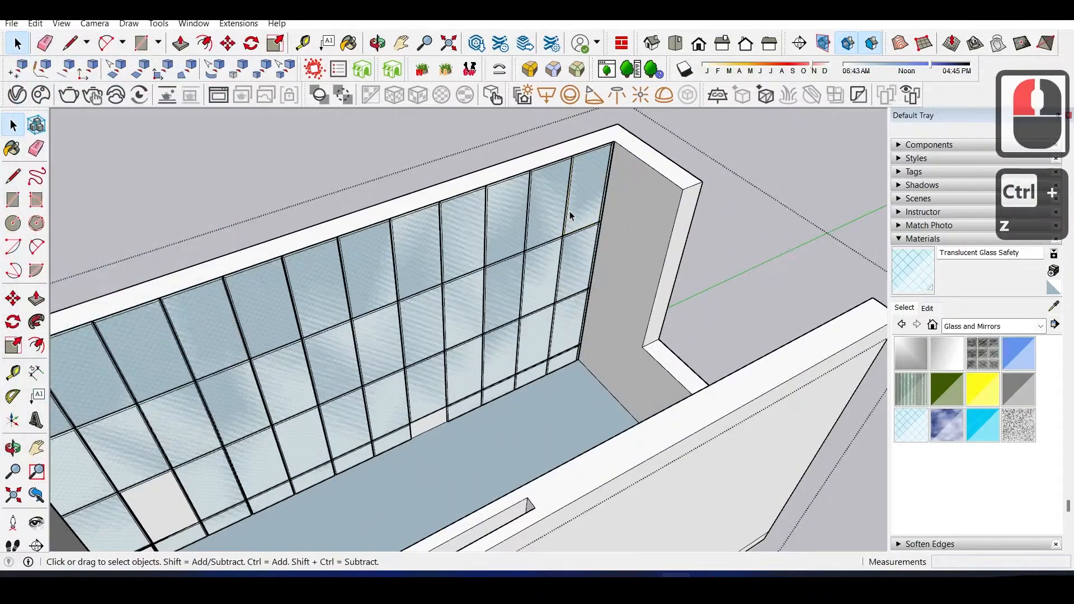
{"action": "scroll", "coordinate": [636, 193], "scroll_direction": "up", "scroll_amount": 4}
{"action": "key", "text": "ctrl+z"}
{"action": "middle_click_drag", "start_coordinate": [636, 196], "coordinate": [436, 223]}
{"action": "scroll", "coordinate": [437, 222], "scroll_direction": "up", "scroll_amount": 2}
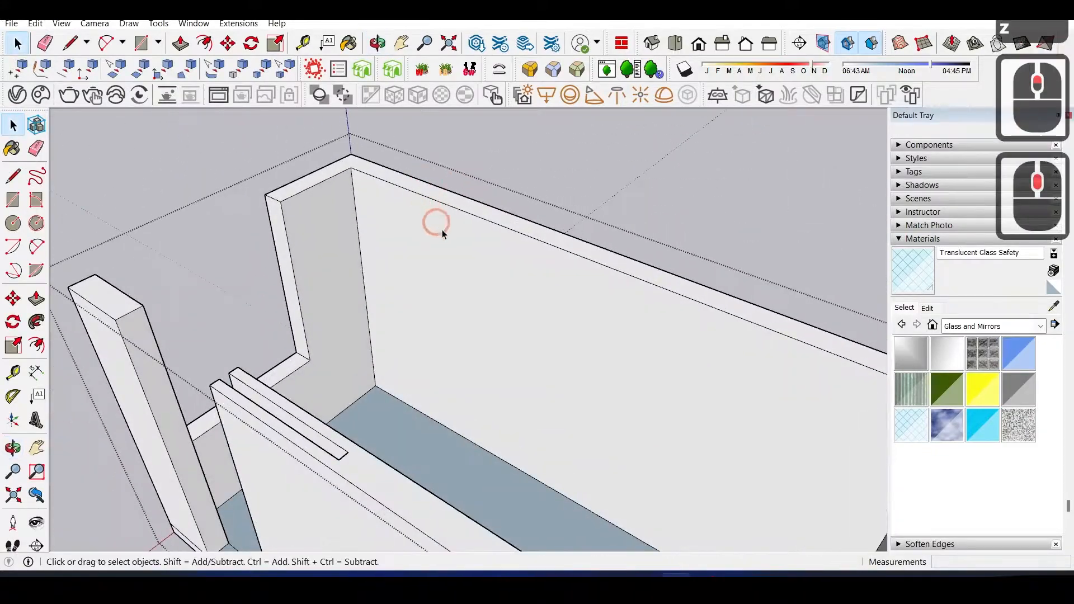
{"action": "left_click", "coordinate": [466, 238]}
{"action": "left_click", "coordinate": [717, 57]}
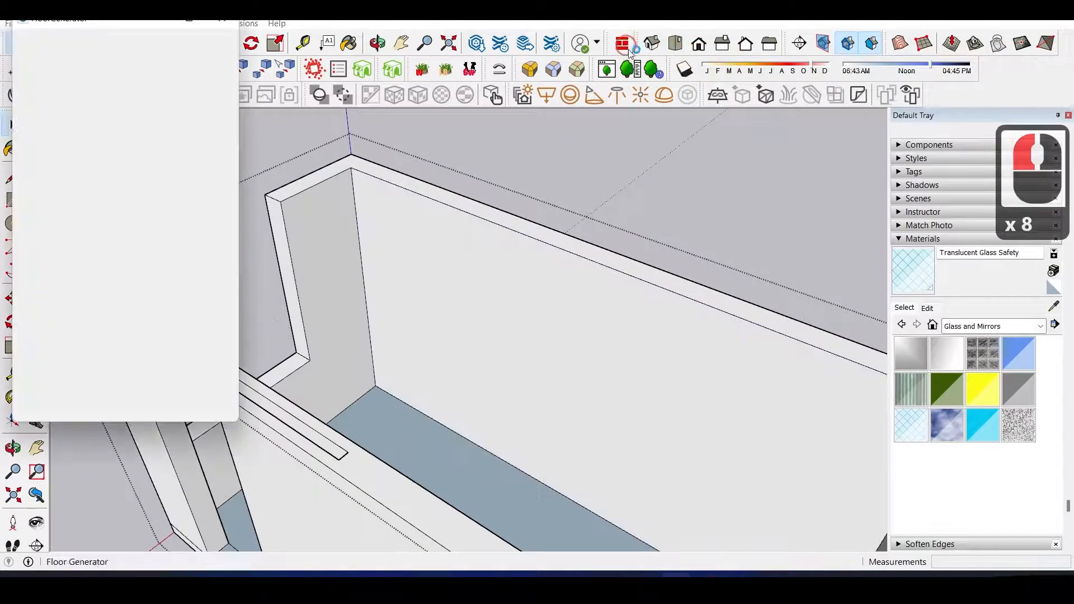
{"action": "left_click", "coordinate": [593, 223]}
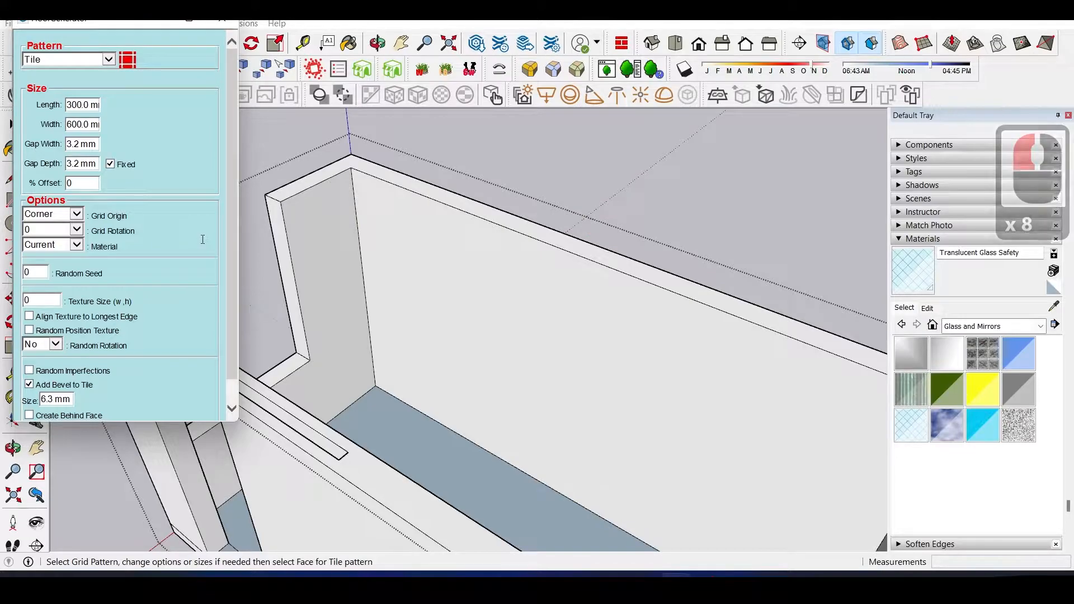
{"action": "left_click", "coordinate": [958, 329]}
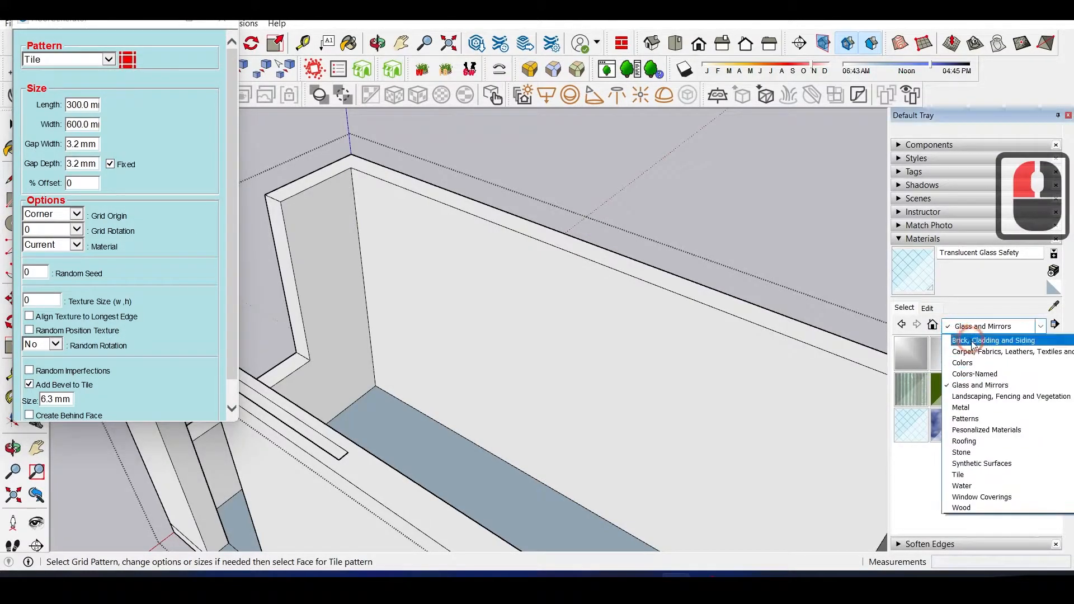
{"action": "left_click", "coordinate": [961, 363]}
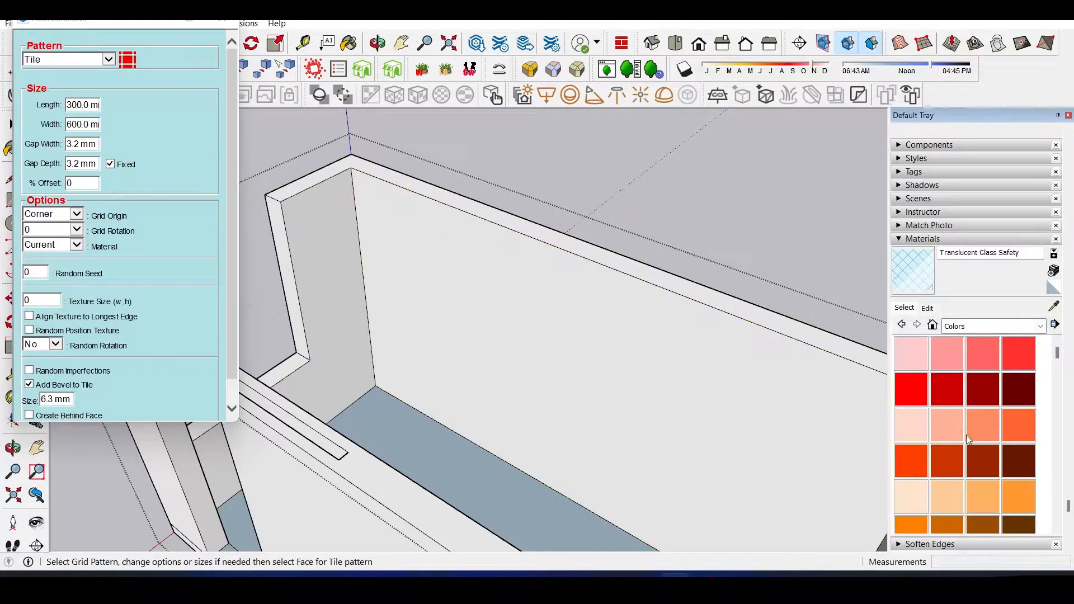
{"action": "scroll", "coordinate": [910, 360], "scroll_direction": "down", "scroll_amount": 2}
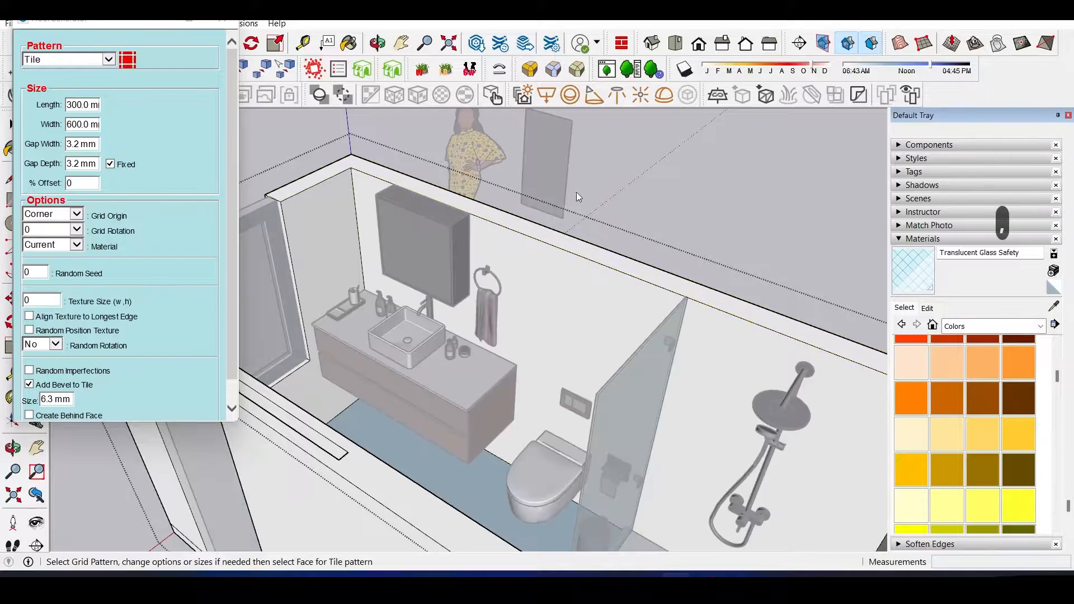
- Sample the grey Color_004 material from the freestanding panel behind the back wall
{"action": "key", "text": "b"}
{"action": "key", "text": "alt"}
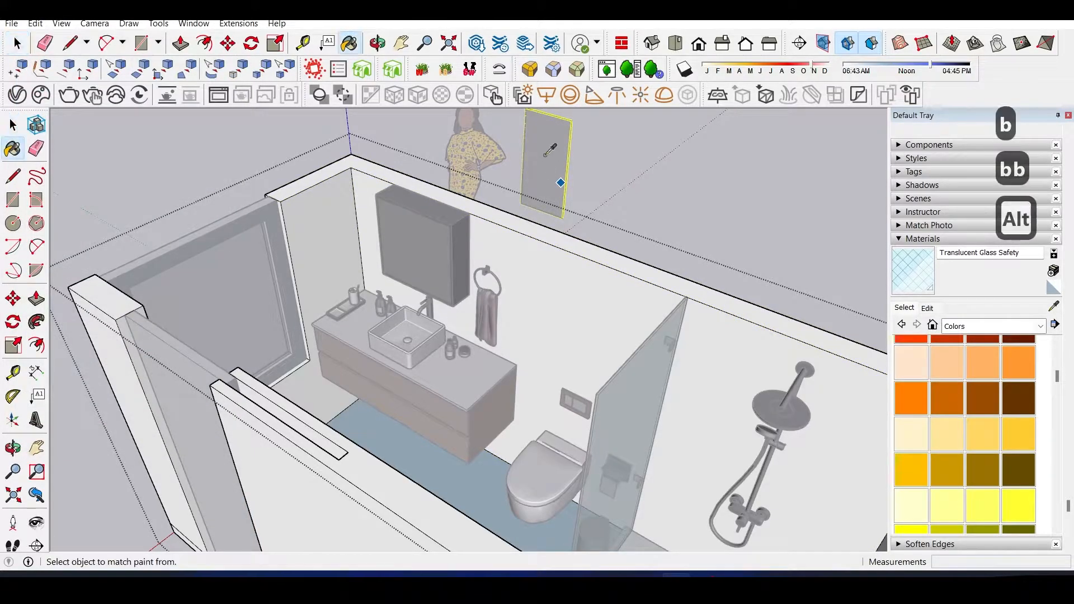
{"action": "left_click", "coordinate": [545, 156], "text": "alt"}
{"action": "middle_click_drag", "start_coordinate": [550, 189], "coordinate": [629, 258]}
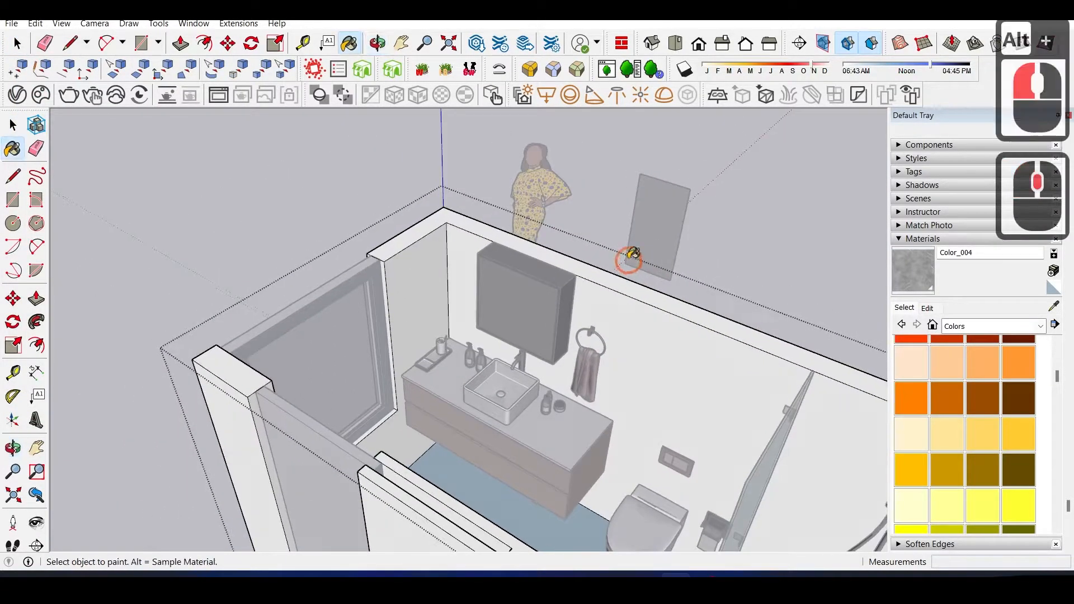
{"action": "key", "text": "space"}
- Generate 300 by 600 mm tiles in Color_004 on the inner faces of both long walls
{"action": "triple_click", "coordinate": [465, 253]}
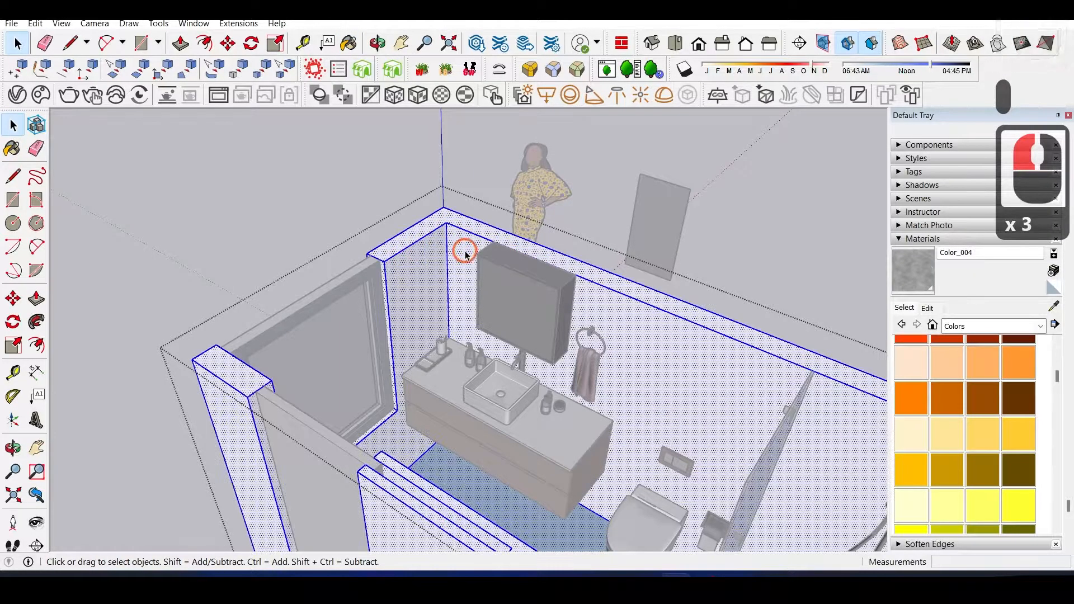
{"action": "left_click", "coordinate": [464, 256]}
{"action": "scroll", "coordinate": [535, 249], "scroll_direction": "down", "scroll_amount": 3}
{"action": "middle_click_drag", "start_coordinate": [535, 250], "coordinate": [456, 216]}
{"action": "left_click", "coordinate": [621, 48]}
{"action": "left_click", "coordinate": [540, 303]}
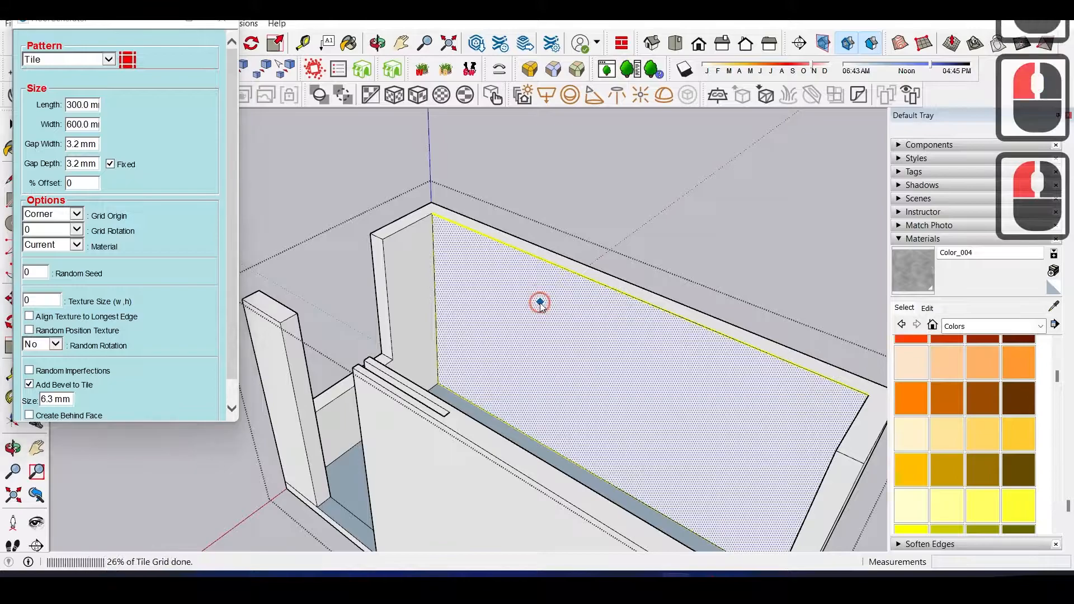
{"action": "middle_click_drag", "start_coordinate": [539, 300], "coordinate": [461, 227]}
{"action": "left_click", "coordinate": [460, 227]}
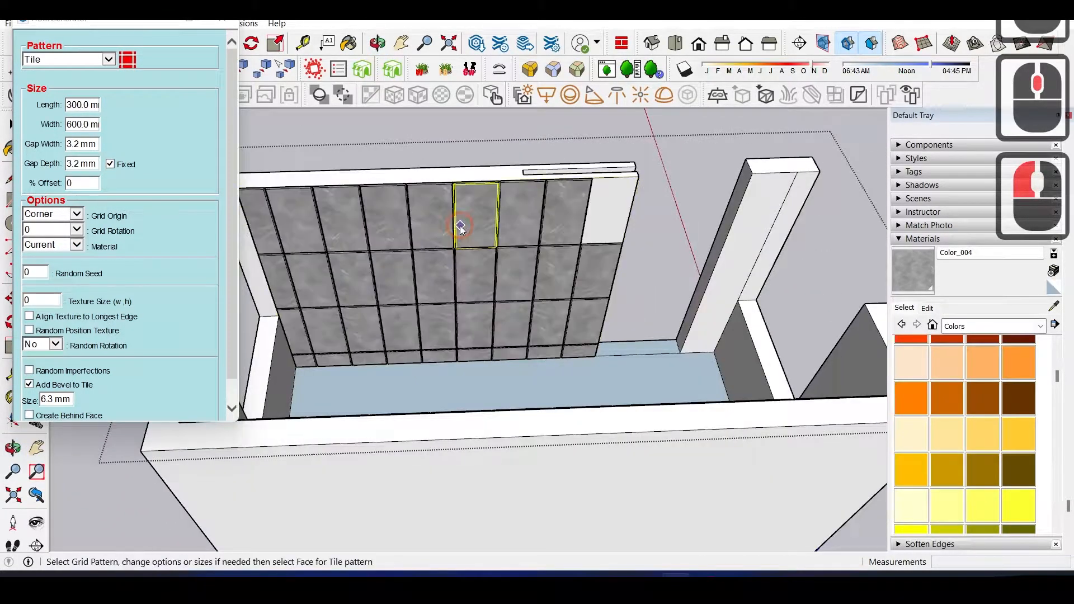
- Tile the narrow wall section beside the door opening and undo the last tile pattern
{"action": "scroll", "coordinate": [503, 221], "scroll_direction": "up", "scroll_amount": 4}
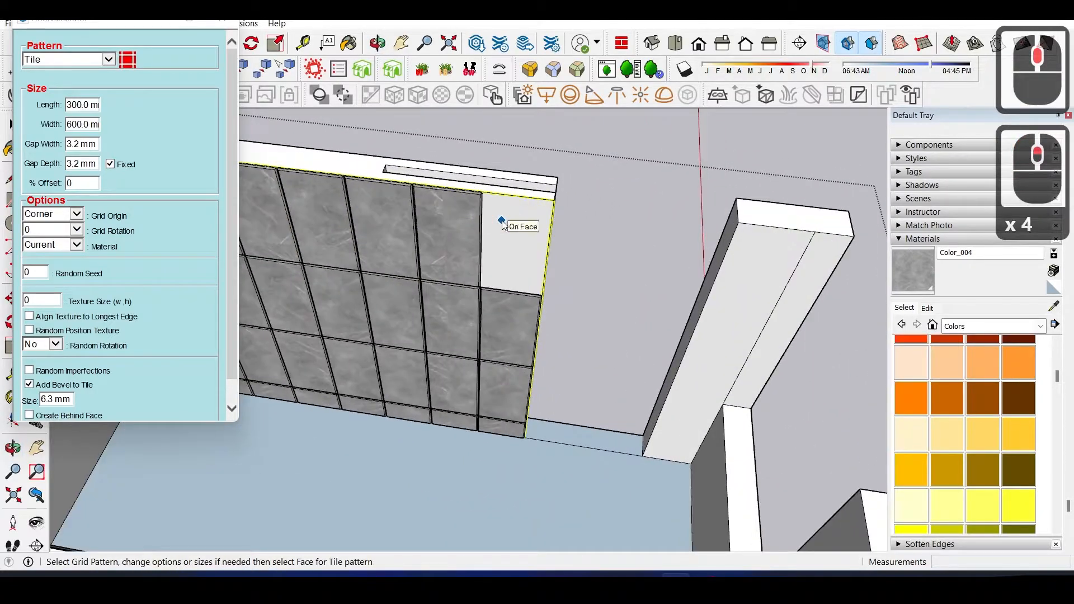
{"action": "middle_click_drag", "start_coordinate": [603, 244], "coordinate": [436, 229], "text": "shift"}
{"action": "left_click", "coordinate": [596, 241]}
{"action": "scroll", "coordinate": [598, 241], "scroll_direction": "down", "scroll_amount": 5}
{"action": "key", "text": "ctrl+z"}
- Set the tile length to 600 mm and width to 300 mm, and tile the short end walls
{"action": "scroll", "coordinate": [436, 230], "scroll_direction": "up", "scroll_amount": 4}
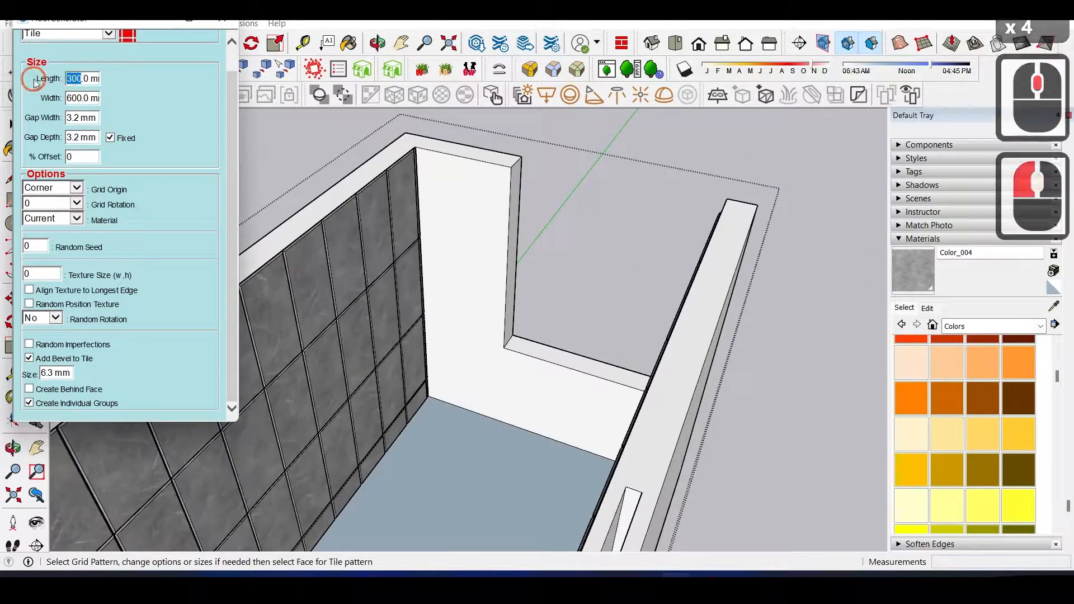
{"action": "type", "text": "600"}
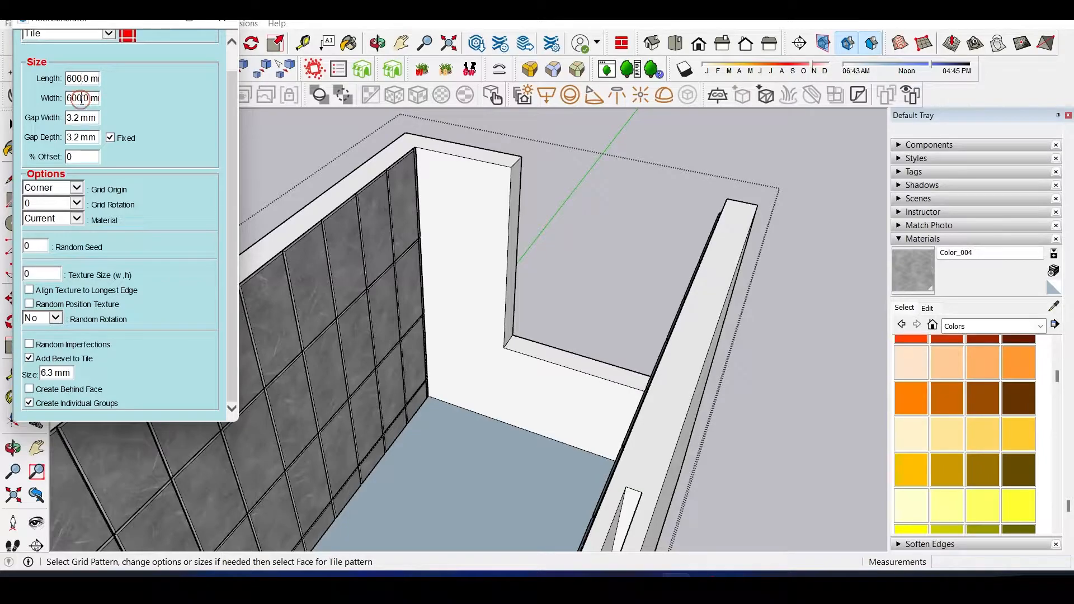
{"action": "type", "text": "3"}
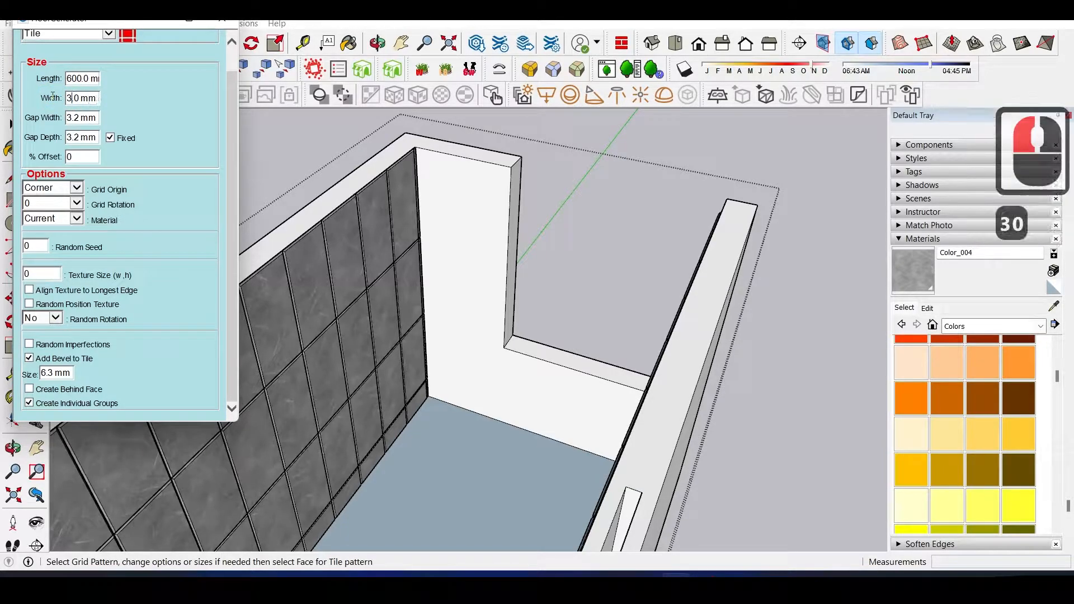
{"action": "left_click", "coordinate": [456, 267]}
{"action": "scroll", "coordinate": [492, 305], "scroll_direction": "down", "scroll_amount": 5}
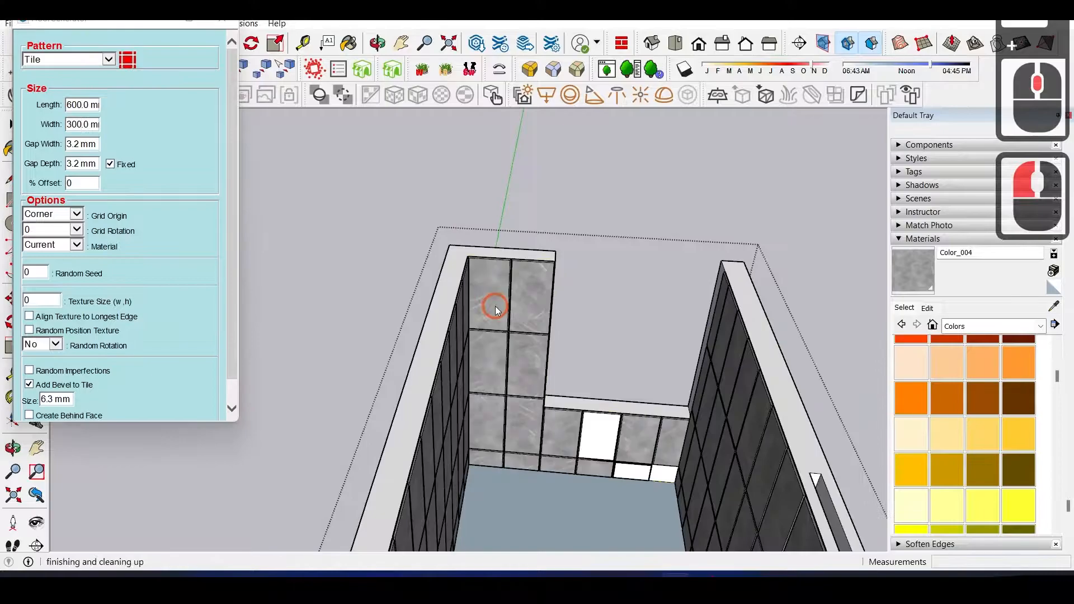
{"action": "middle_click_drag", "start_coordinate": [495, 307], "coordinate": [417, 316]}
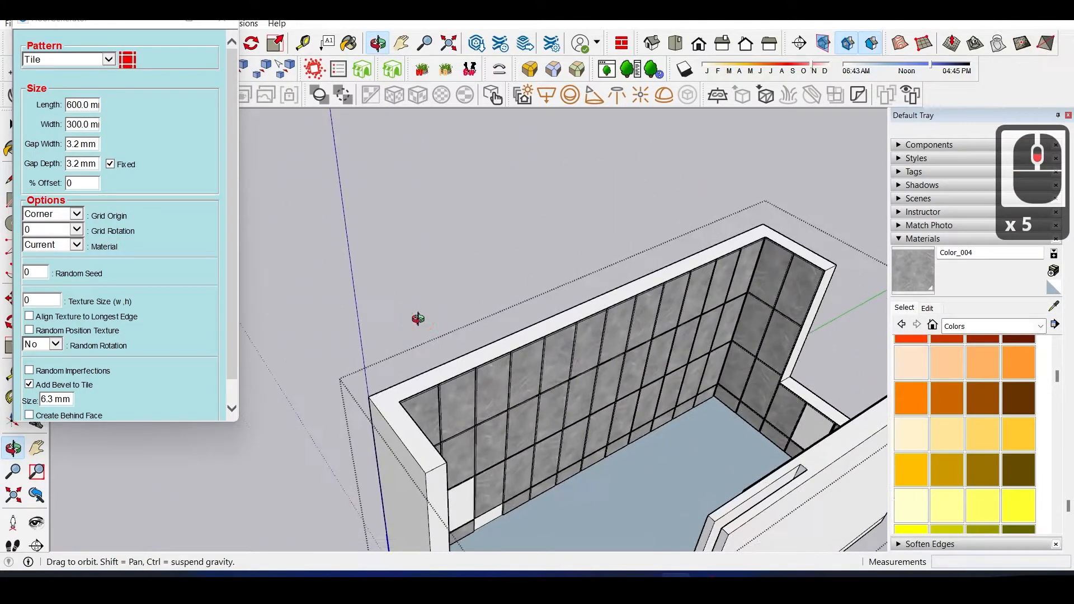
{"action": "scroll", "coordinate": [375, 378], "scroll_direction": "up", "scroll_amount": 2}
{"action": "left_click", "coordinate": [375, 376]}
{"action": "middle_click_drag", "start_coordinate": [408, 372], "coordinate": [432, 353]}
- Select the tile groups on the bathroom's walls and combine them into one component
{"action": "key", "text": "space"}
{"action": "left_click", "coordinate": [453, 352]}
{"action": "left_click", "coordinate": [539, 292], "text": "shift"}
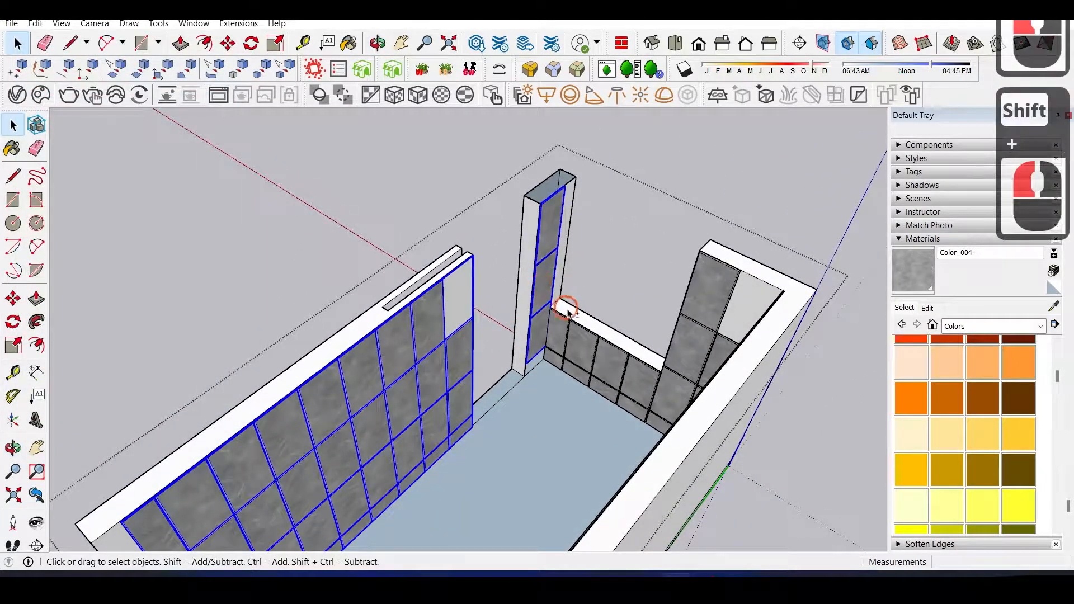
{"action": "left_click", "coordinate": [577, 343], "text": "shift"}
{"action": "middle_click_drag", "start_coordinate": [487, 328], "coordinate": [694, 349]}
{"action": "left_click", "coordinate": [629, 310], "text": "shift"}
{"action": "middle_click_drag", "start_coordinate": [630, 309], "coordinate": [479, 290]}
{"action": "scroll", "coordinate": [419, 256], "scroll_direction": "up", "scroll_amount": 6}
{"action": "scroll", "coordinate": [576, 343], "scroll_direction": "down", "scroll_amount": 11}
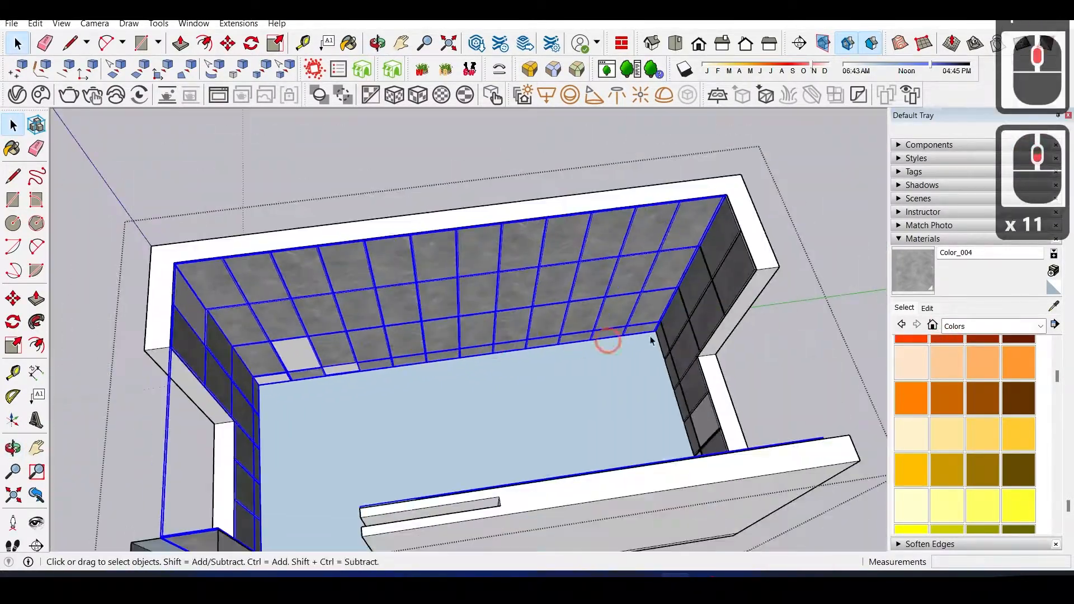
{"action": "scroll", "coordinate": [775, 307], "scroll_direction": "up", "scroll_amount": 6}
{"action": "scroll", "coordinate": [497, 265], "scroll_direction": "up", "scroll_amount": 5}
{"action": "key", "text": "g"}
{"action": "key", "text": "Return"}
- Open the combined wall tile component for editing and hide the rest of the model
{"action": "double_click", "coordinate": [484, 236]}
{"action": "scroll", "coordinate": [484, 235], "scroll_direction": "down", "scroll_amount": 4}
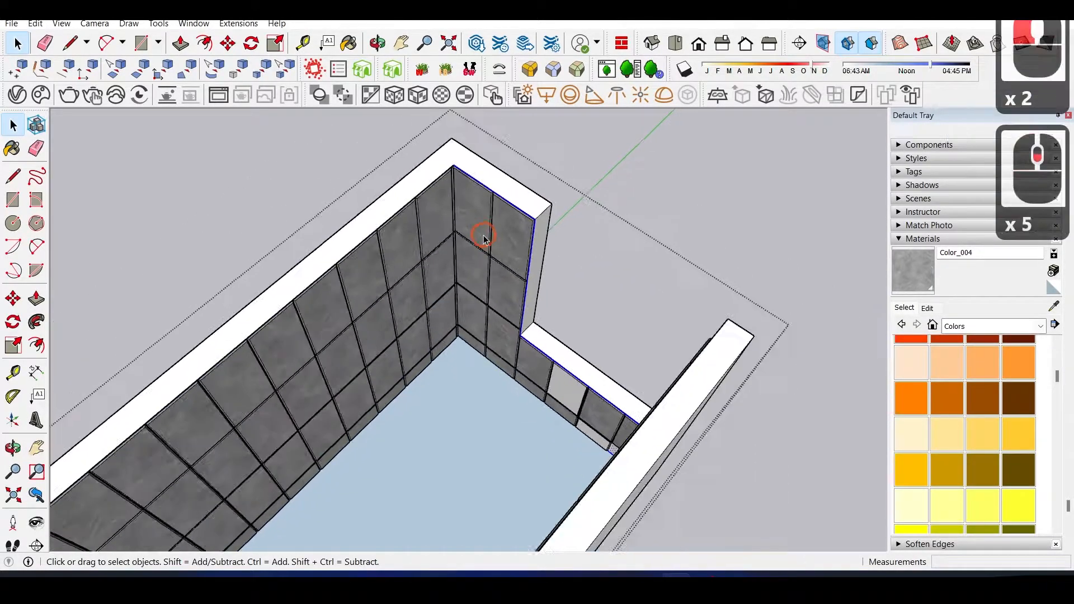
{"action": "double_click", "coordinate": [488, 237]}
{"action": "key", "text": "Escape"}
{"action": "scroll", "coordinate": [498, 236], "scroll_direction": "up", "scroll_amount": 2}
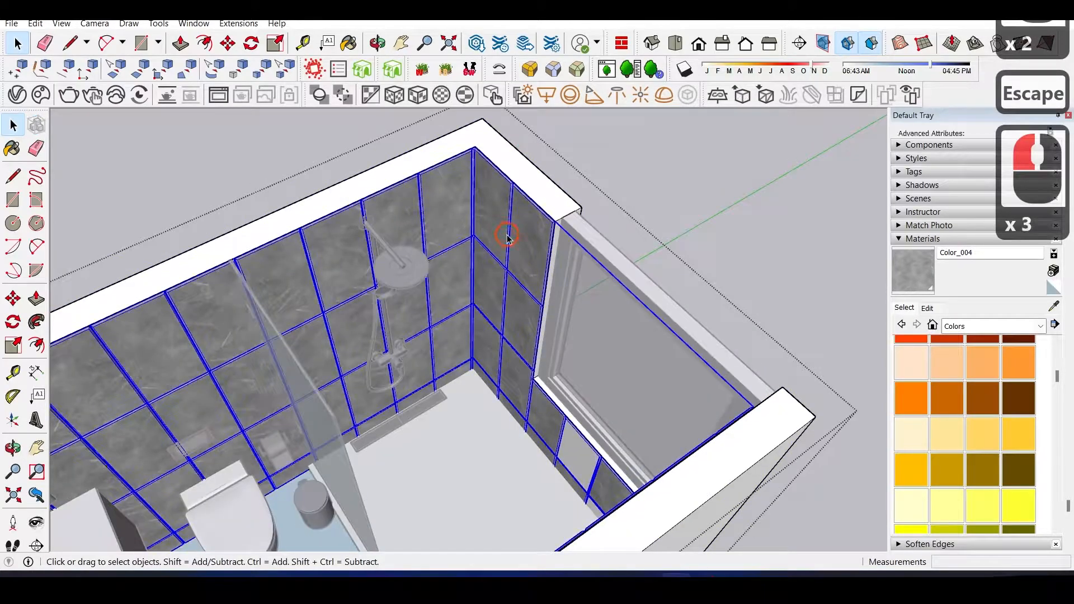
{"action": "double_click", "coordinate": [507, 238]}
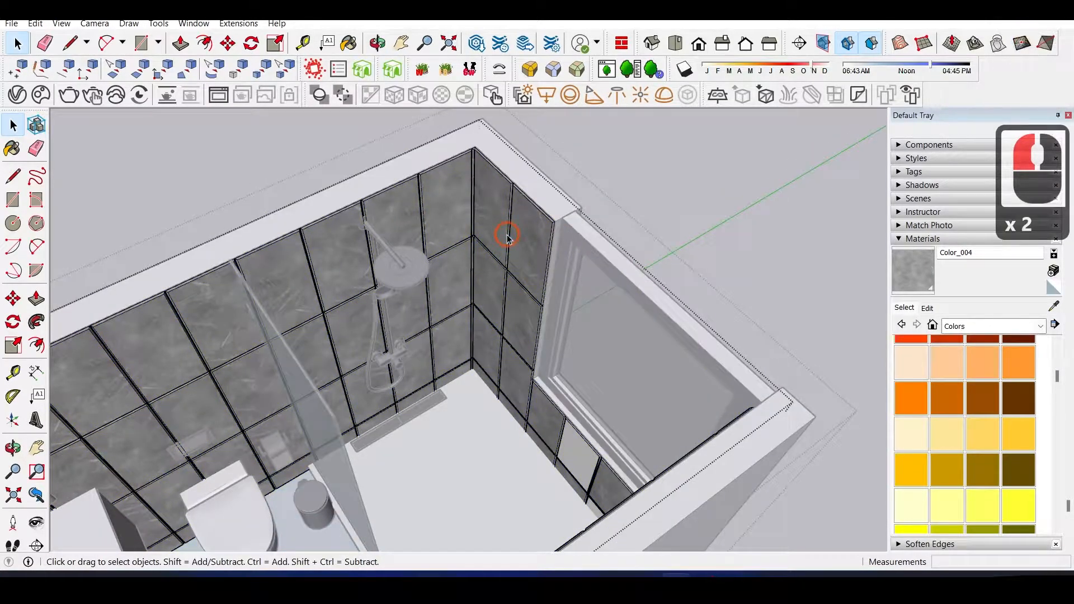
{"action": "key", "text": "i"}
{"action": "middle_click_drag", "start_coordinate": [507, 237], "coordinate": [274, 211]}
{"action": "scroll", "coordinate": [565, 307], "scroll_direction": "down", "scroll_amount": 5}
{"action": "middle_click_drag", "start_coordinate": [565, 308], "coordinate": [516, 293]}
{"action": "scroll", "coordinate": [355, 285], "scroll_direction": "up", "scroll_amount": 4}
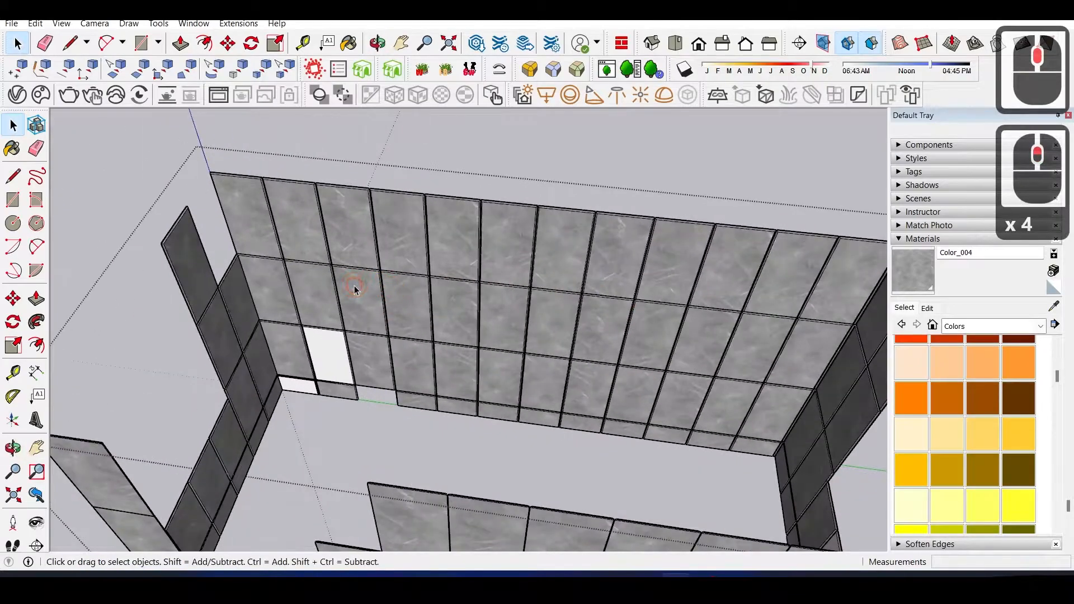
- Open the long wall's tile group for editing and delete its blank white tiles near the corner
{"action": "left_click", "coordinate": [354, 286]}
{"action": "right_click", "coordinate": [352, 286]}
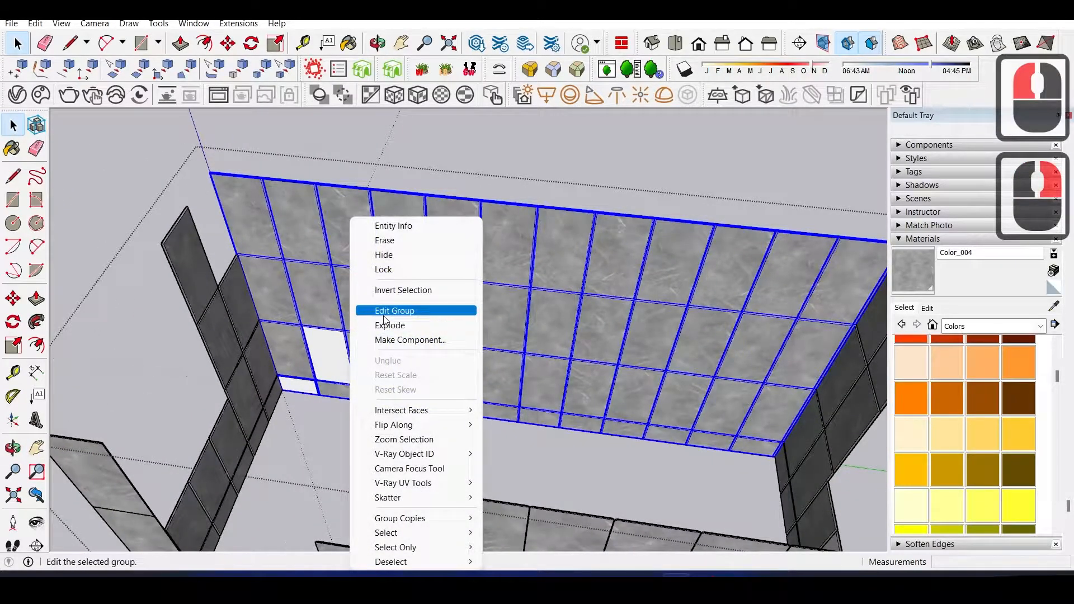
{"action": "left_click", "coordinate": [392, 311]}
{"action": "left_click", "coordinate": [361, 319]}
{"action": "scroll", "coordinate": [360, 322], "scroll_direction": "up", "scroll_amount": 8}
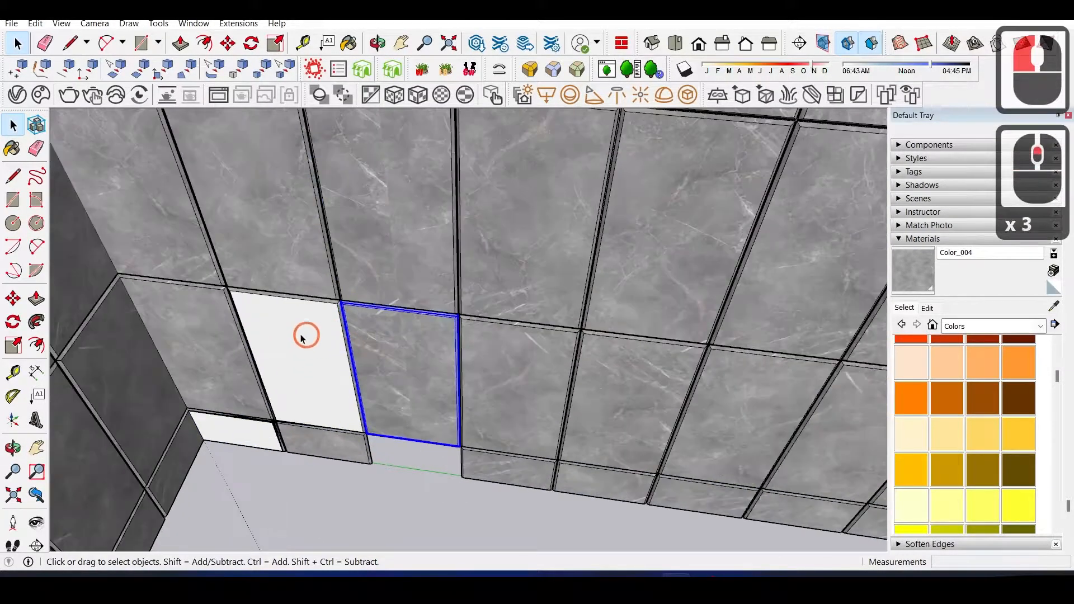
{"action": "scroll", "coordinate": [309, 340], "scroll_direction": "up", "scroll_amount": 4}
{"action": "key", "text": "Delete"}
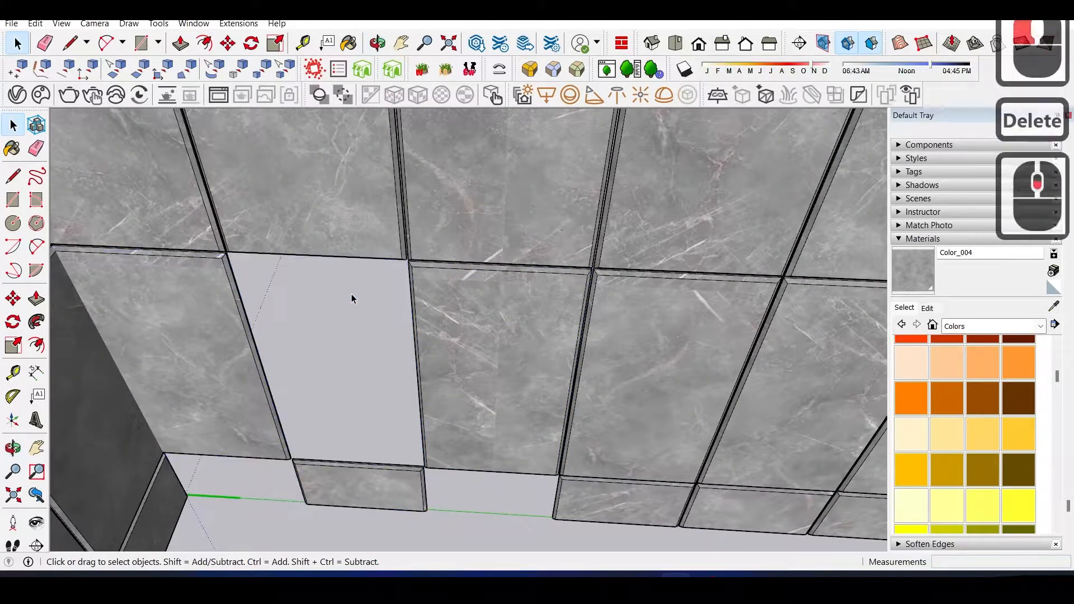
- Copy the adjacent grey tile into the full-height gap on the long wall, aligning it to the grout joint
{"action": "scroll", "coordinate": [352, 298], "scroll_direction": "down", "scroll_amount": 7}
{"action": "middle_click_drag", "start_coordinate": [412, 311], "coordinate": [839, 302], "text": "shift"}
{"action": "left_click", "coordinate": [468, 303]}
{"action": "key", "text": "m"}
{"action": "scroll", "coordinate": [520, 277], "scroll_direction": "up", "scroll_amount": 3}
{"action": "scroll", "coordinate": [519, 277], "scroll_direction": "up", "scroll_amount": 10}
{"action": "left_click", "coordinate": [515, 290], "text": "ctrl"}
{"action": "scroll", "coordinate": [839, 302], "scroll_direction": "down", "scroll_amount": 2, "text": "shift"}
{"action": "scroll", "coordinate": [839, 302], "scroll_direction": "down", "scroll_amount": 4, "text": "shift"}
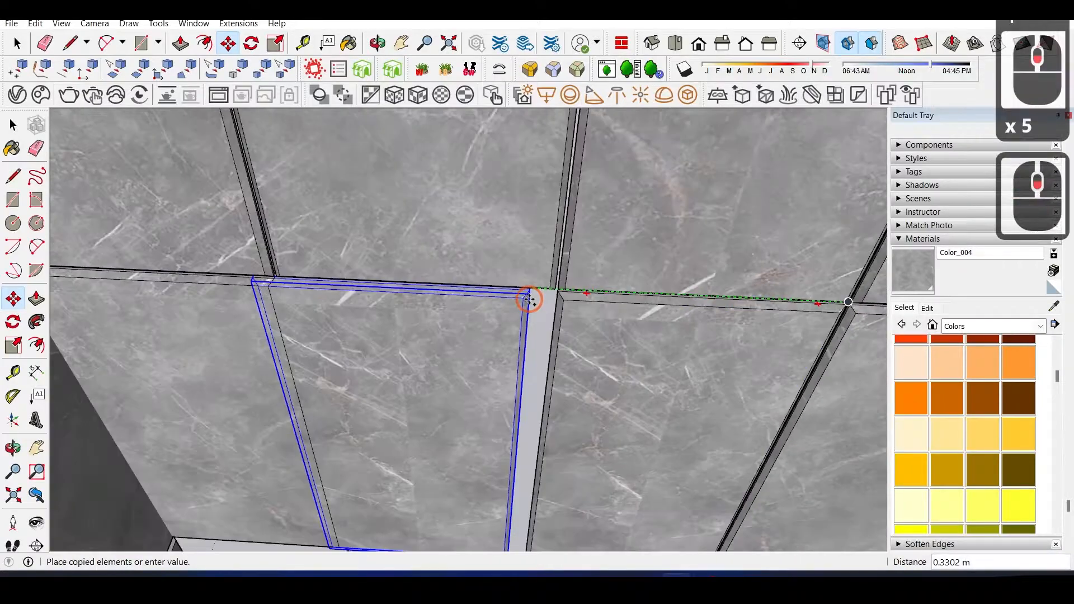
{"action": "scroll", "coordinate": [547, 291], "scroll_direction": "up", "scroll_amount": 4, "text": "shift"}
{"action": "left_click", "coordinate": [558, 288], "text": "shift"}
{"action": "scroll", "coordinate": [517, 275], "scroll_direction": "down", "scroll_amount": 3}
{"action": "scroll", "coordinate": [516, 275], "scroll_direction": "down", "scroll_amount": 11}
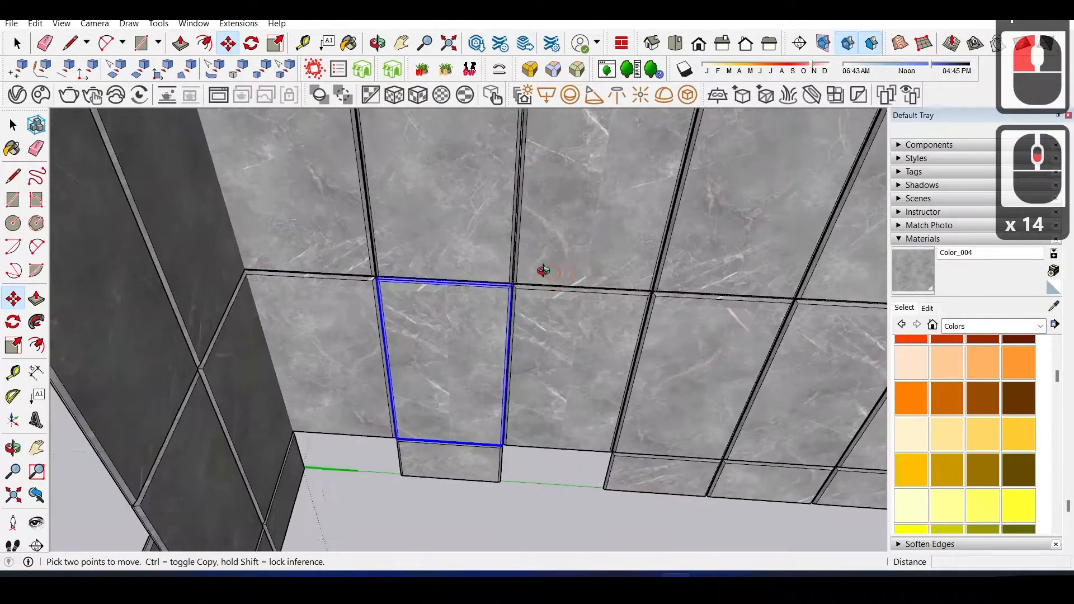
- Undo the tile copy and the preceding edits to the wall tiles
{"action": "middle_click_drag", "start_coordinate": [549, 271], "coordinate": [492, 266]}
{"action": "scroll", "coordinate": [546, 281], "scroll_direction": "up", "scroll_amount": 5}
{"action": "scroll", "coordinate": [456, 302], "scroll_direction": "down", "scroll_amount": 7}
{"action": "key", "text": "ctrl+z"}
{"action": "key", "text": "ctrl+z"}
{"action": "key", "text": "ctrl+z"}
{"action": "key", "text": "ctrl+z"}
{"action": "key", "text": "ctrl+z"}
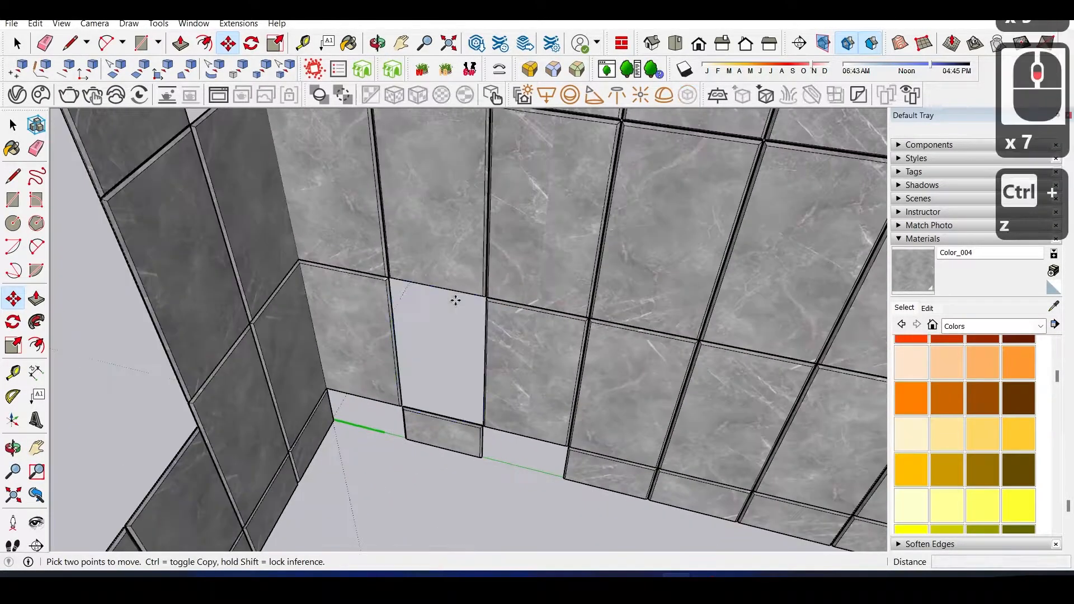
- Set the generated tiles' bevel size to 1 mm, try tiling the long wall and undo the pattern
{"action": "left_click", "coordinate": [594, 69]}
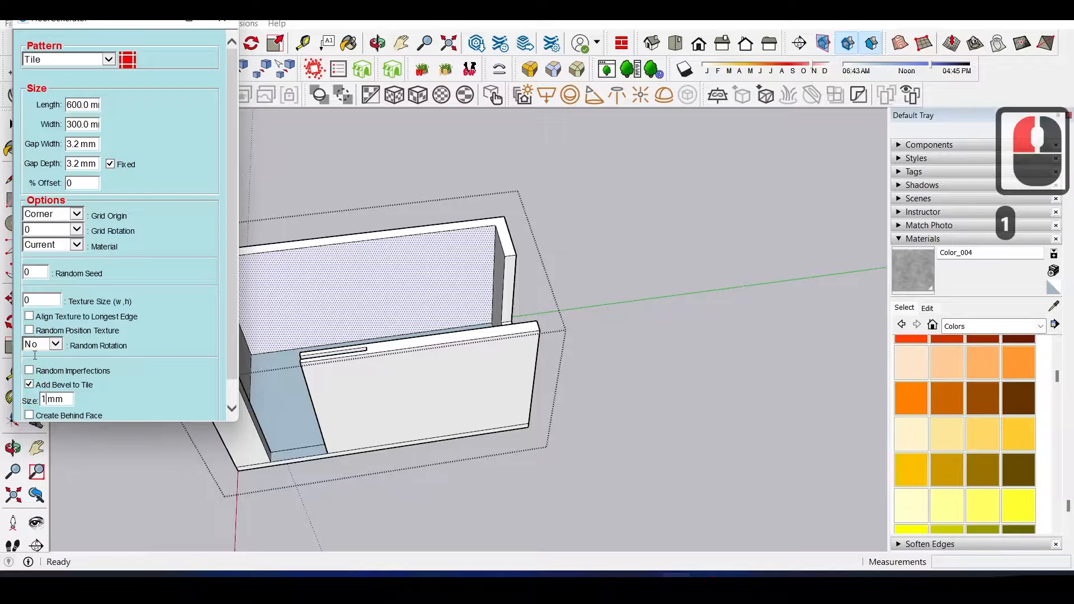
{"action": "scroll", "coordinate": [450, 292], "scroll_direction": "up", "scroll_amount": 5}
{"action": "middle_click_drag", "start_coordinate": [450, 292], "coordinate": [491, 305]}
{"action": "left_click", "coordinate": [491, 305]}
{"action": "key", "text": "ctrl+z"}
- Change the tile length for the long walls, generate tiles and undo the last pattern
{"action": "middle_click_drag", "start_coordinate": [326, 316], "coordinate": [698, 220]}
{"action": "left_click", "coordinate": [512, 297]}
{"action": "left_click_drag", "start_coordinate": [82, 104], "coordinate": [42, 109]}
{"action": "type", "text": "3"}
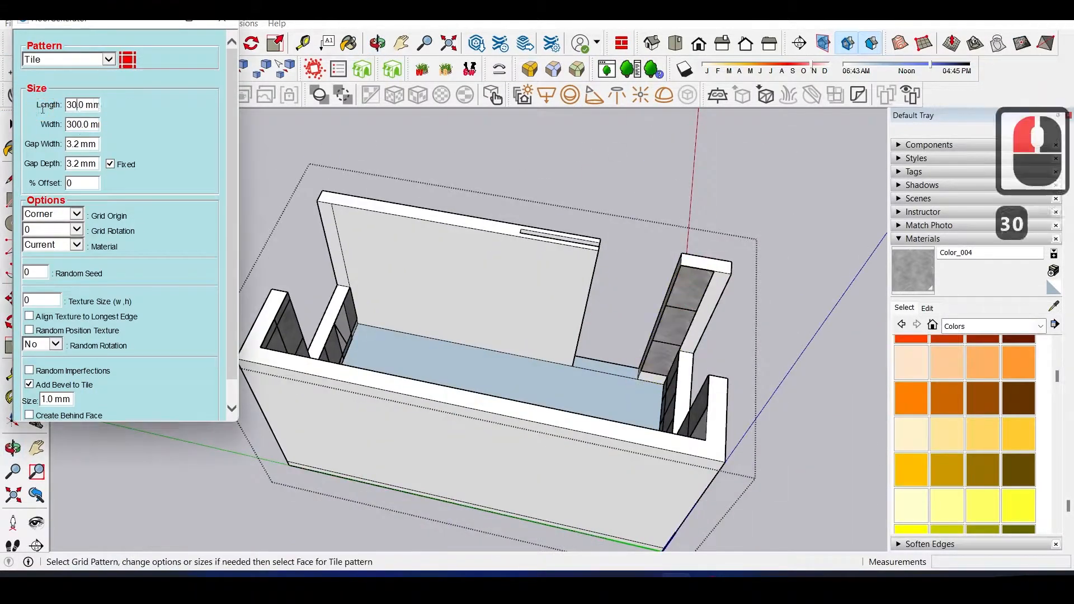
{"action": "left_click", "coordinate": [493, 285]}
{"action": "key", "text": "ctrl+z"}
- Select the tile groups on the bathroom's walls together
{"action": "middle_click_drag", "start_coordinate": [268, 235], "coordinate": [547, 384]}
{"action": "key", "text": "space"}
{"action": "left_click", "coordinate": [547, 384]}
{"action": "left_click", "coordinate": [288, 370], "text": "shift"}
{"action": "middle_click_drag", "start_coordinate": [532, 314], "coordinate": [307, 292]}
{"action": "left_click", "coordinate": [307, 292], "text": "shift"}
{"action": "left_click", "coordinate": [313, 262]}
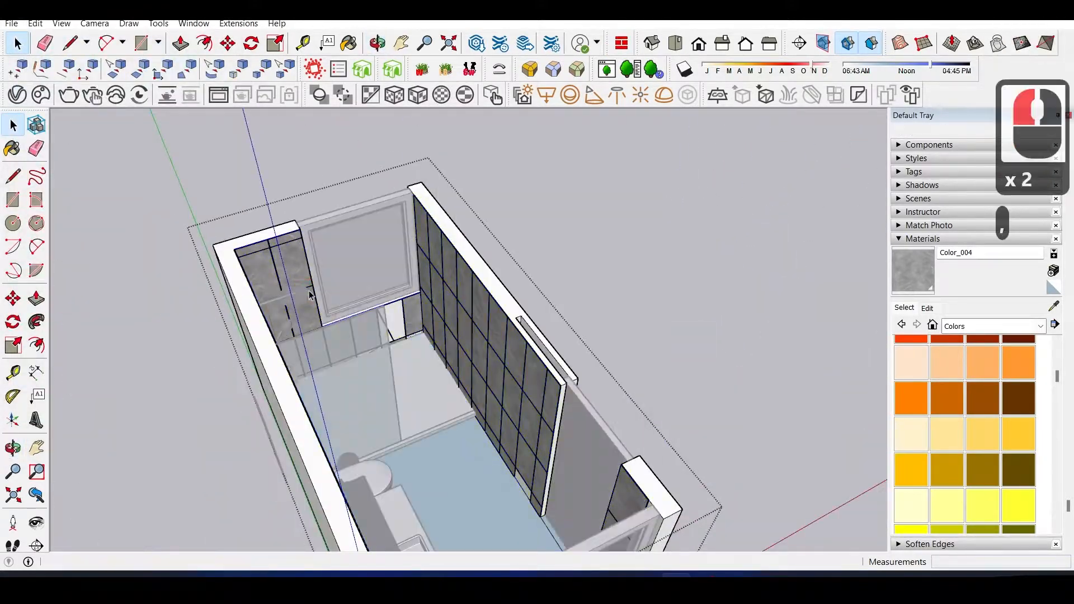
- Use the Eraser beside the window opening and select the combined wall tiles
{"action": "scroll", "coordinate": [306, 238], "scroll_direction": "up", "scroll_amount": 4}
{"action": "scroll", "coordinate": [306, 218], "scroll_direction": "up", "scroll_amount": 3}
{"action": "key", "text": "e"}
{"action": "left_click", "coordinate": [352, 280]}
{"action": "key", "text": "space"}
{"action": "scroll", "coordinate": [443, 304], "scroll_direction": "down", "scroll_amount": 13}
{"action": "left_click", "coordinate": [374, 396]}
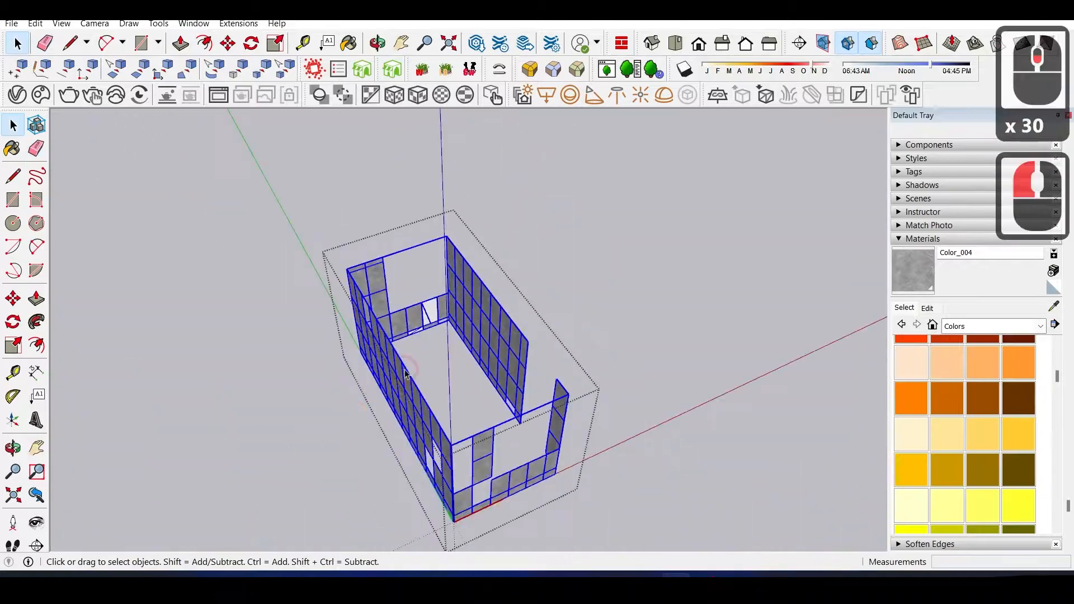
- Open the wall tiles for editing and delete the blank white tiles, including those below the window opening
{"action": "scroll", "coordinate": [443, 300], "scroll_direction": "up", "scroll_amount": 4}
{"action": "left_click", "coordinate": [511, 293]}
{"action": "double_click", "coordinate": [511, 293]}
{"action": "scroll", "coordinate": [561, 328], "scroll_direction": "up", "scroll_amount": 5}
{"action": "left_click", "coordinate": [667, 402]}
{"action": "scroll", "coordinate": [662, 403], "scroll_direction": "down", "scroll_amount": 5}
{"action": "middle_click_drag", "start_coordinate": [661, 403], "coordinate": [438, 298]}
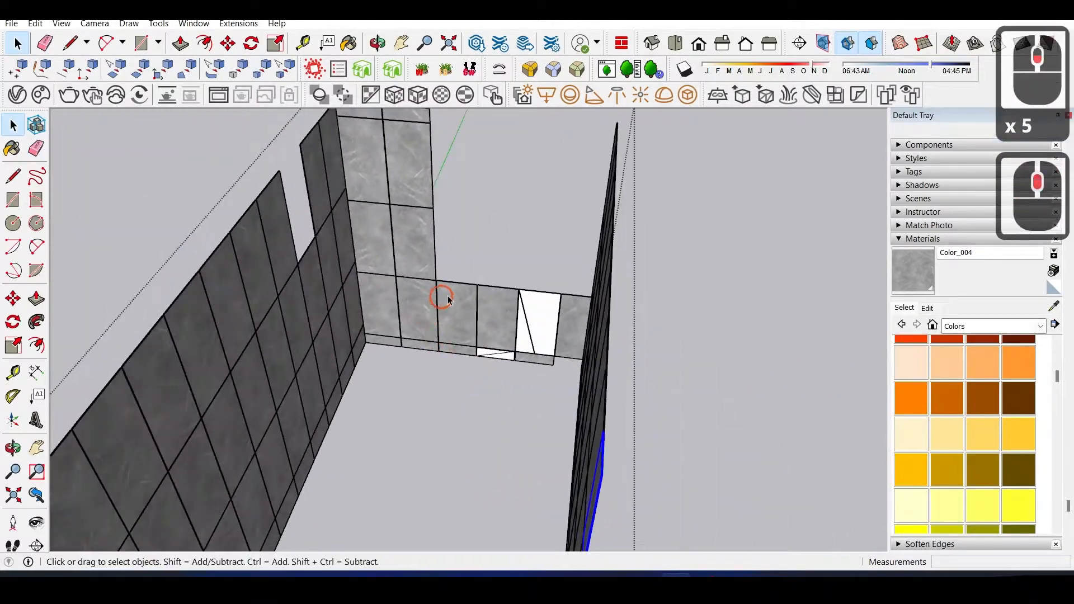
{"action": "scroll", "coordinate": [447, 302], "scroll_direction": "up", "scroll_amount": 5}
{"action": "key", "text": "Delete"}
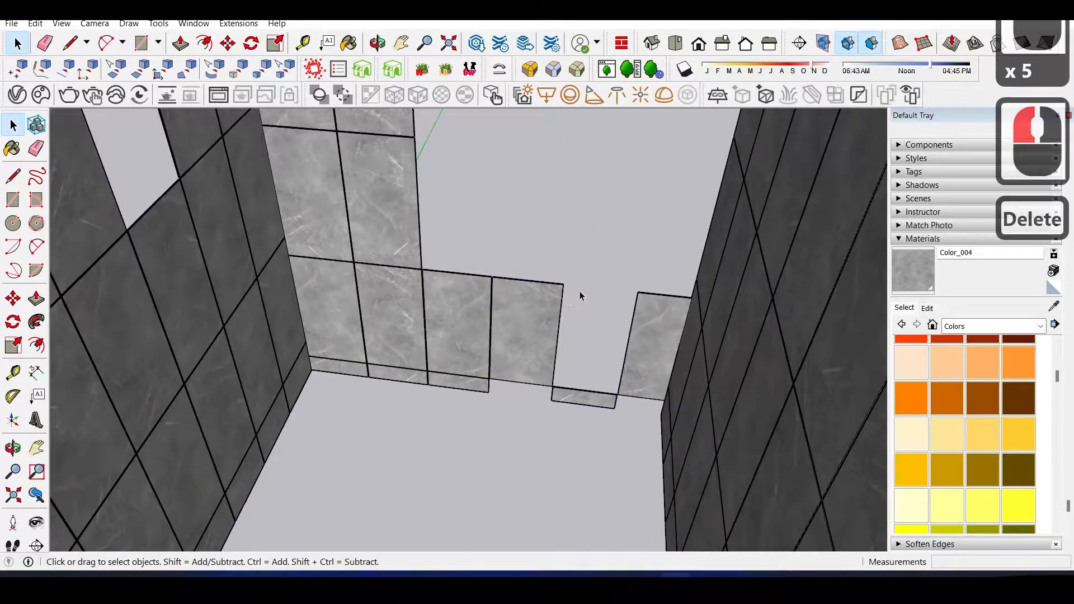
- Copy the neighbouring full tile into the gap below the window opening, aligned to the grout joint
{"action": "scroll", "coordinate": [572, 293], "scroll_direction": "down", "scroll_amount": 5}
{"action": "key", "text": "m"}
{"action": "scroll", "coordinate": [546, 280], "scroll_direction": "up", "scroll_amount": 5}
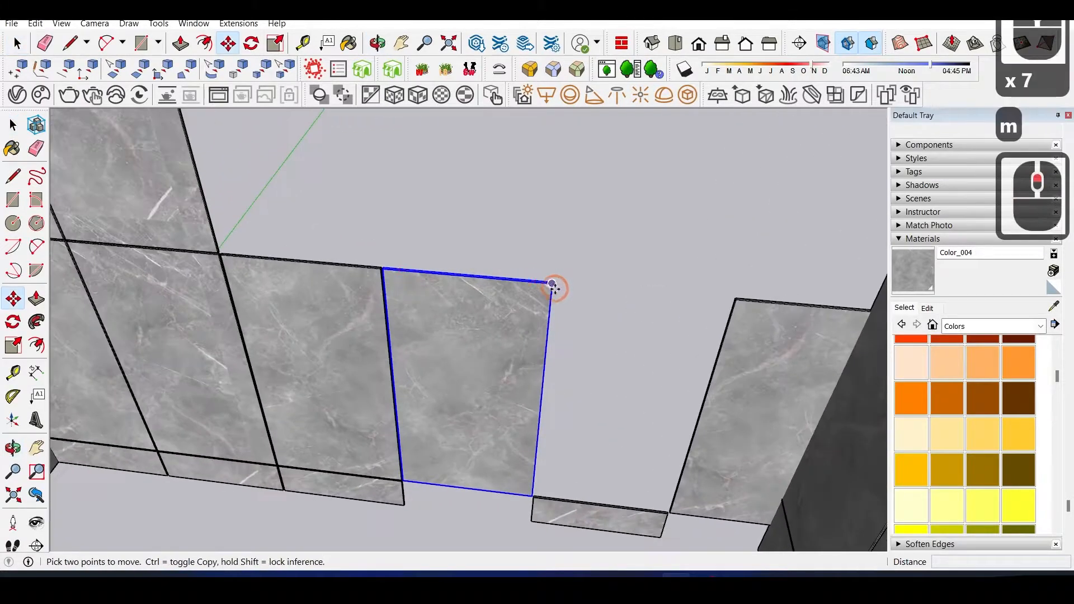
{"action": "scroll", "coordinate": [553, 285], "scroll_direction": "up", "scroll_amount": 8}
{"action": "scroll", "coordinate": [313, 249], "scroll_direction": "up", "scroll_amount": 5}
{"action": "scroll", "coordinate": [325, 283], "scroll_direction": "up", "scroll_amount": 3}
{"action": "middle_click_drag", "start_coordinate": [317, 301], "coordinate": [225, 295], "text": "shift"}
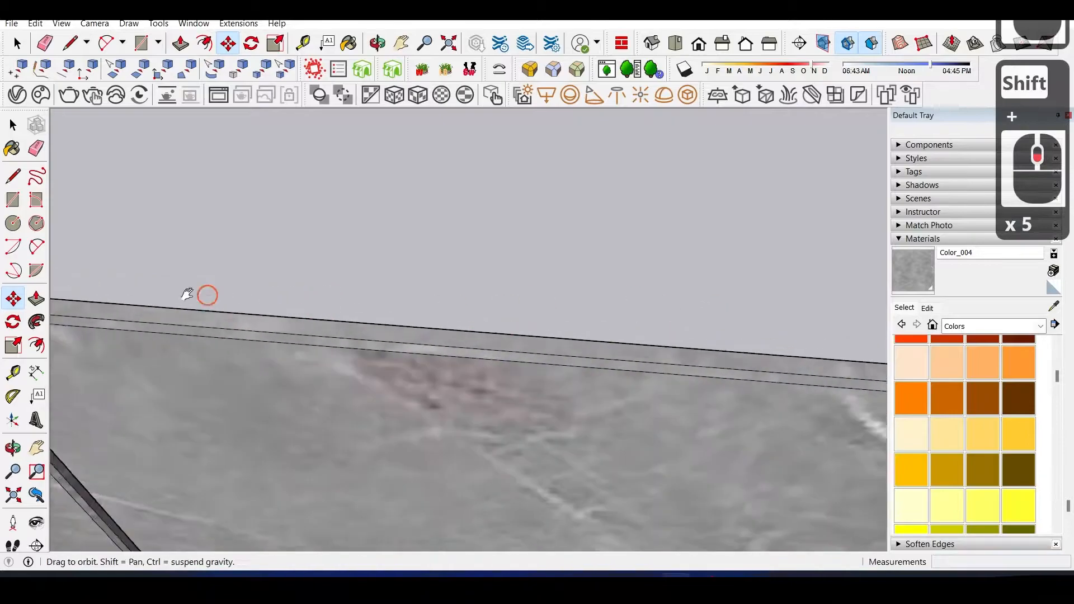
{"action": "scroll", "coordinate": [547, 289], "scroll_direction": "down", "scroll_amount": 12}
- Copy the adjacent cut tile into the first bottom-row gap on the short wall below the window opening
{"action": "scroll", "coordinate": [502, 364], "scroll_direction": "up", "scroll_amount": 5}
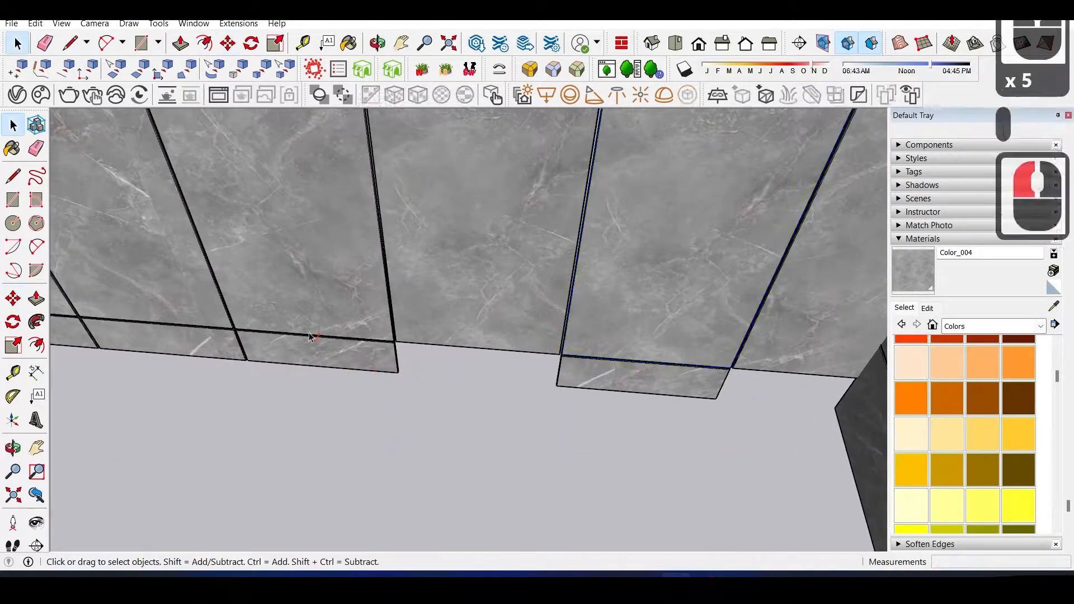
{"action": "middle_click_drag", "start_coordinate": [334, 357], "coordinate": [444, 393], "text": "shift"}
{"action": "left_click", "coordinate": [381, 391]}
{"action": "scroll", "coordinate": [381, 391], "scroll_direction": "up", "scroll_amount": 8}
{"action": "key", "text": "m"}
{"action": "scroll", "coordinate": [265, 340], "scroll_direction": "up", "scroll_amount": 6}
{"action": "key", "text": "ctrl"}
{"action": "left_click", "coordinate": [322, 329]}
{"action": "scroll", "coordinate": [563, 336], "scroll_direction": "down", "scroll_amount": 8}
{"action": "left_click", "coordinate": [384, 355]}
- Copy the cut tile into the remaining bottom-row gap near the short wall's corner
{"action": "scroll", "coordinate": [436, 336], "scroll_direction": "down", "scroll_amount": 17}
{"action": "scroll", "coordinate": [484, 316], "scroll_direction": "up", "scroll_amount": 15}
{"action": "middle_click_drag", "start_coordinate": [541, 364], "coordinate": [487, 325]}
{"action": "key", "text": "m"}
{"action": "scroll", "coordinate": [352, 383], "scroll_direction": "up", "scroll_amount": 10}
{"action": "key", "text": "ctrl"}
{"action": "left_click", "coordinate": [351, 383]}
{"action": "middle_click_drag", "start_coordinate": [745, 320], "coordinate": [362, 318], "text": "shift"}
{"action": "left_click", "coordinate": [533, 327]}
{"action": "scroll", "coordinate": [533, 327], "scroll_direction": "down", "scroll_amount": 12}
{"action": "scroll", "coordinate": [447, 259], "scroll_direction": "up", "scroll_amount": 2}
- Copy a full tile into the missing spot on the next wall, aligning its corner with the grout joint
{"action": "scroll", "coordinate": [551, 297], "scroll_direction": "down", "scroll_amount": 5}
{"action": "middle_click_drag", "start_coordinate": [551, 297], "coordinate": [621, 243], "text": "shift"}
{"action": "left_click", "coordinate": [621, 243]}
{"action": "scroll", "coordinate": [630, 235], "scroll_direction": "up", "scroll_amount": 12}
{"action": "key", "text": "m"}
{"action": "key", "text": "ctrl"}
{"action": "left_click", "coordinate": [631, 235]}
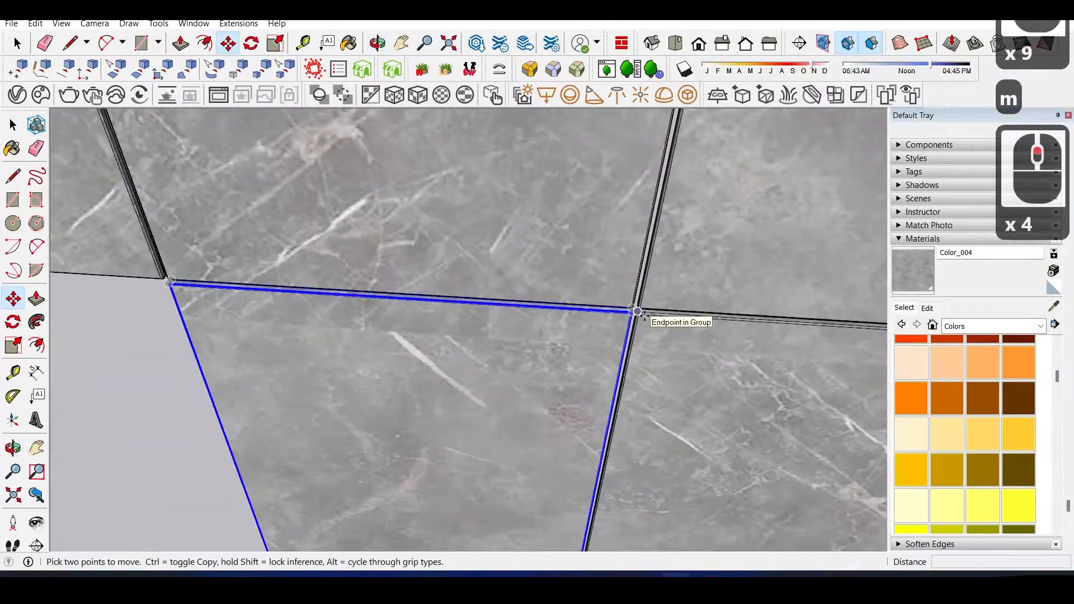
{"action": "scroll", "coordinate": [541, 300], "scroll_direction": "down", "scroll_amount": 15}
{"action": "middle_click_drag", "start_coordinate": [503, 336], "coordinate": [567, 307]}
{"action": "scroll", "coordinate": [424, 247], "scroll_direction": "up", "scroll_amount": 9}
{"action": "middle_click_drag", "start_coordinate": [423, 249], "coordinate": [559, 251], "text": "shift"}
{"action": "scroll", "coordinate": [314, 291], "scroll_direction": "down", "scroll_amount": 4}
{"action": "scroll", "coordinate": [559, 252], "scroll_direction": "down", "scroll_amount": 6}
- Select another tile next to a gap and copy it into the missing spot
{"action": "key", "text": "space"}
{"action": "left_click", "coordinate": [508, 380], "text": "ctrl"}
{"action": "middle_click_drag", "start_coordinate": [509, 380], "coordinate": [511, 316]}
{"action": "scroll", "coordinate": [512, 317], "scroll_direction": "down", "scroll_amount": 3}
{"action": "key", "text": "m"}
{"action": "scroll", "coordinate": [448, 459], "scroll_direction": "up", "scroll_amount": 19}
{"action": "left_click", "coordinate": [554, 400]}
{"action": "scroll", "coordinate": [554, 401], "scroll_direction": "down", "scroll_amount": 10}
- Copy the full tile beside the window opening down into the gap below it
{"action": "left_click", "coordinate": [638, 335]}
{"action": "key", "text": "m"}
{"action": "left_click", "coordinate": [566, 282]}
{"action": "middle_click_drag", "start_coordinate": [567, 283], "coordinate": [551, 354], "text": "shift"}
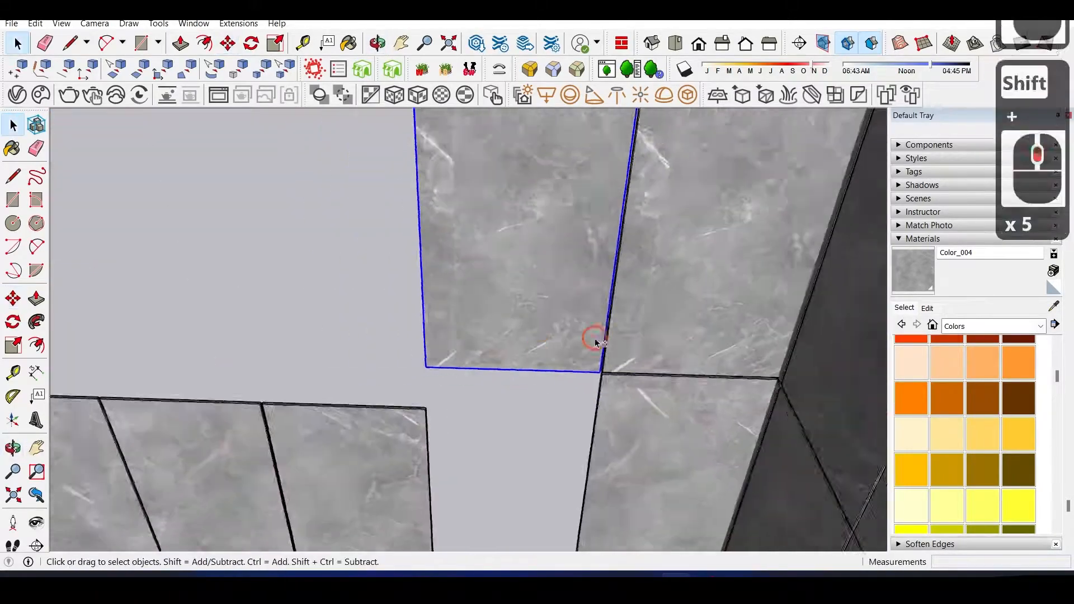
{"action": "key", "text": "m"}
{"action": "left_click", "coordinate": [488, 279]}
{"action": "middle_click_drag", "start_coordinate": [498, 302], "coordinate": [472, 140], "text": "shift"}
{"action": "left_click", "coordinate": [467, 303]}
{"action": "scroll", "coordinate": [518, 312], "scroll_direction": "down", "scroll_amount": 20}
- Copy the cut bottom-row tile into the gap near the end of the long wall beside the door opening
{"action": "key", "text": "space"}
{"action": "middle_click_drag", "start_coordinate": [518, 312], "coordinate": [375, 335]}
{"action": "left_click", "coordinate": [376, 375]}
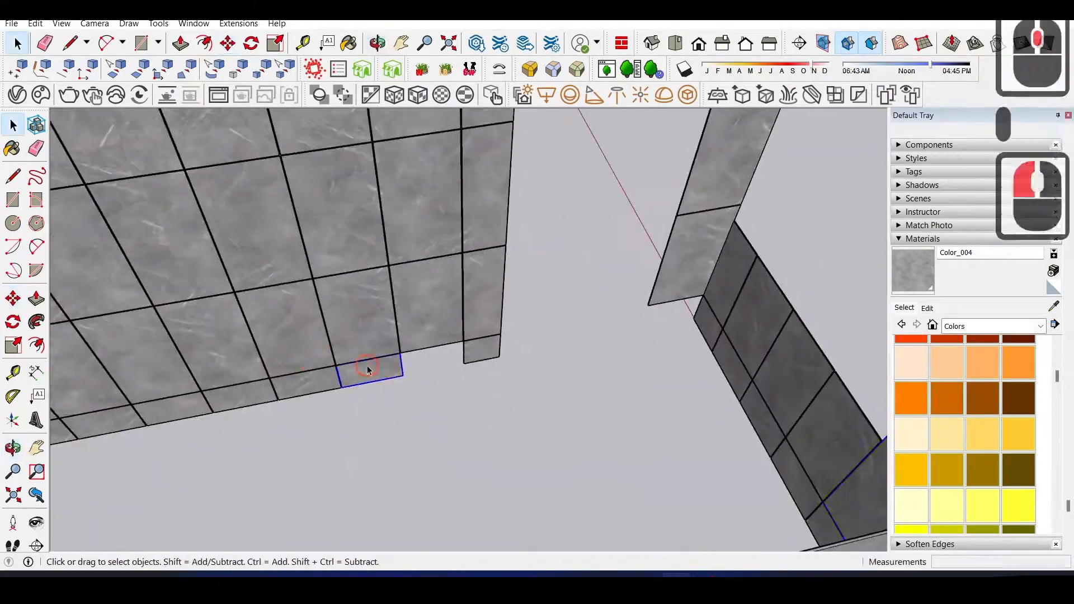
{"action": "key", "text": "m"}
{"action": "scroll", "coordinate": [340, 365], "scroll_direction": "up", "scroll_amount": 20}
{"action": "left_click", "coordinate": [297, 377]}
{"action": "scroll", "coordinate": [400, 343], "scroll_direction": "down", "scroll_amount": 6}
- Copy the narrow wall section's lowest tile 0.6032 m into the gap beside it and scale the copy to fit
{"action": "left_click", "coordinate": [458, 335]}
{"action": "key", "text": "m"}
{"action": "left_click", "coordinate": [369, 207]}
{"action": "middle_click_drag", "start_coordinate": [393, 499], "coordinate": [413, 481], "text": "shift"}
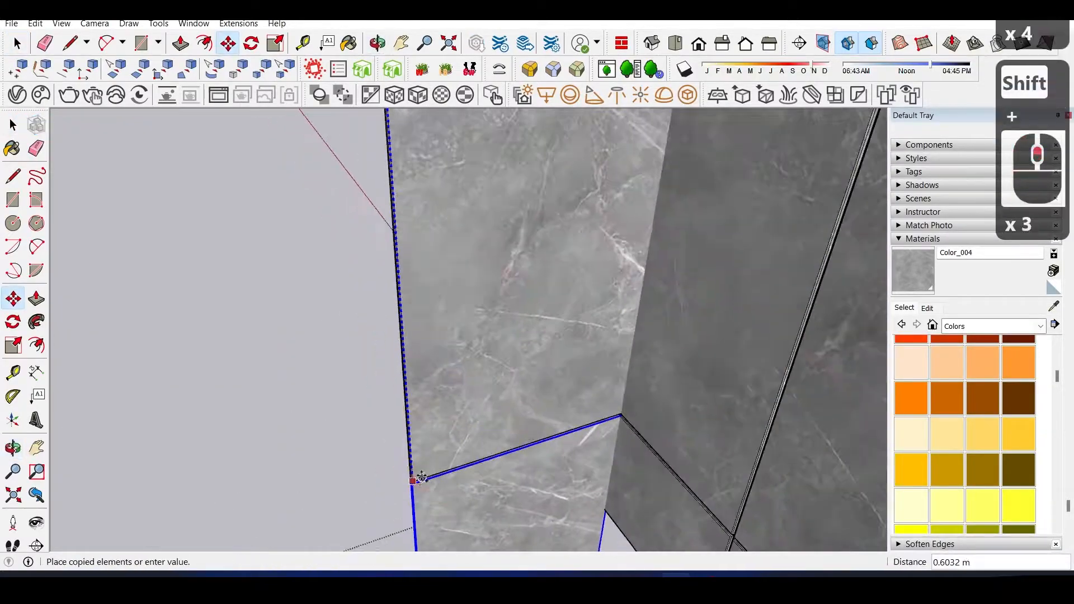
{"action": "left_click", "coordinate": [413, 480]}
{"action": "key", "text": "s"}
{"action": "left_click_drag", "start_coordinate": [532, 480], "coordinate": [700, 192]}
{"action": "scroll", "coordinate": [355, 192], "scroll_direction": "down", "scroll_amount": 3}
{"action": "middle_click_drag", "start_coordinate": [546, 302], "coordinate": [498, 441]}
{"action": "key", "text": "space"}
- Open the next wall's tile group, copy the full tile above the gap at its outer edge into the gap, and exit the group
{"action": "left_click", "coordinate": [504, 224]}
{"action": "scroll", "coordinate": [564, 271], "scroll_direction": "up", "scroll_amount": 9}
{"action": "double_click", "coordinate": [498, 442]}
{"action": "left_click", "coordinate": [499, 441]}
{"action": "scroll", "coordinate": [499, 441], "scroll_direction": "down", "scroll_amount": 3}
{"action": "left_click", "coordinate": [623, 45]}
{"action": "middle_click_drag", "start_coordinate": [498, 263], "coordinate": [530, 290]}
{"action": "scroll", "coordinate": [529, 290], "scroll_direction": "up", "scroll_amount": 5}
{"action": "scroll", "coordinate": [492, 312], "scroll_direction": "down", "scroll_amount": 3}
{"action": "double_click", "coordinate": [491, 312]}
{"action": "left_click", "coordinate": [524, 226]}
{"action": "scroll", "coordinate": [524, 227], "scroll_direction": "up", "scroll_amount": 10}
{"action": "key", "text": "comma"}
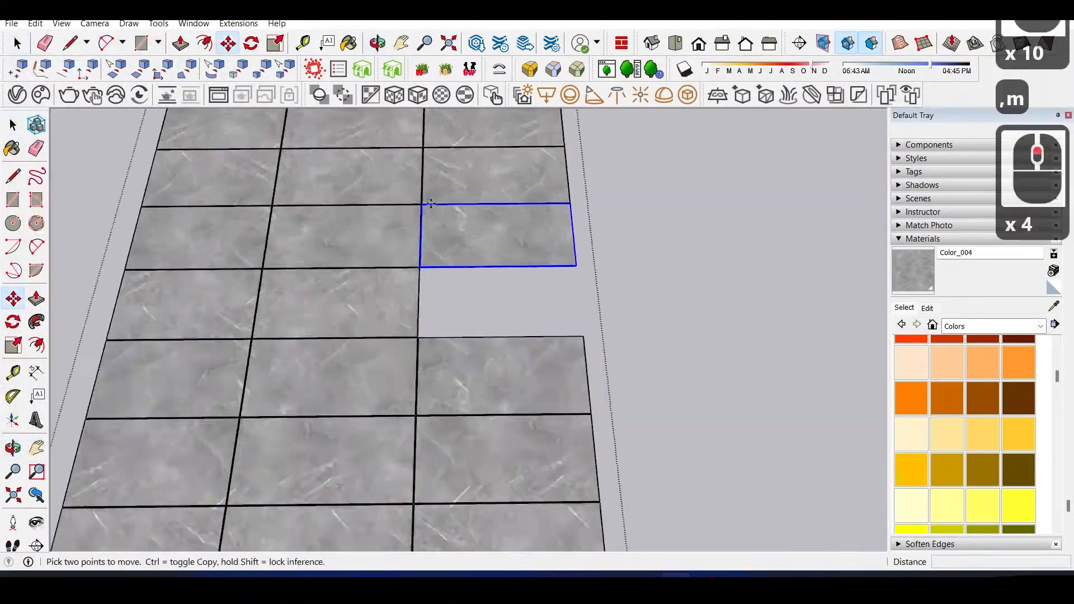
{"action": "key", "text": "m"}
{"action": "key", "text": "ctrl"}
{"action": "left_click", "coordinate": [423, 204]}
{"action": "scroll", "coordinate": [430, 196], "scroll_direction": "up", "scroll_amount": 14, "text": "shift"}
{"action": "left_click", "coordinate": [434, 372], "text": "shift"}
{"action": "scroll", "coordinate": [491, 266], "scroll_direction": "down", "scroll_amount": 15}
{"action": "key", "text": "space"}
{"action": "key", "text": "Escape"}
{"action": "scroll", "coordinate": [492, 266], "scroll_direction": "down", "scroll_amount": 4}
- Inspect the tiled walls around the whole bathroom from several sides for remaining gaps
{"action": "middle_click_drag", "start_coordinate": [492, 266], "coordinate": [565, 187]}
{"action": "scroll", "coordinate": [565, 188], "scroll_direction": "up", "scroll_amount": 3}
{"action": "middle_click_drag", "start_coordinate": [313, 235], "coordinate": [699, 212]}
{"action": "middle_click_drag", "start_coordinate": [271, 334], "coordinate": [576, 394]}
{"action": "scroll", "coordinate": [617, 447], "scroll_direction": "down", "scroll_amount": 17}
{"action": "scroll", "coordinate": [525, 349], "scroll_direction": "up", "scroll_amount": 3}
{"action": "middle_click_drag", "start_coordinate": [453, 353], "coordinate": [358, 442]}
{"action": "scroll", "coordinate": [527, 242], "scroll_direction": "up", "scroll_amount": 4}
{"action": "middle_click_drag", "start_coordinate": [527, 242], "coordinate": [313, 311]}
{"action": "middle_click_drag", "start_coordinate": [358, 330], "coordinate": [210, 353]}
{"action": "scroll", "coordinate": [467, 349], "scroll_direction": "down", "scroll_amount": 5}
{"action": "scroll", "coordinate": [453, 336], "scroll_direction": "up", "scroll_amount": 4}
{"action": "middle_click_drag", "start_coordinate": [451, 333], "coordinate": [263, 342]}
{"action": "scroll", "coordinate": [263, 343], "scroll_direction": "up", "scroll_amount": 5}
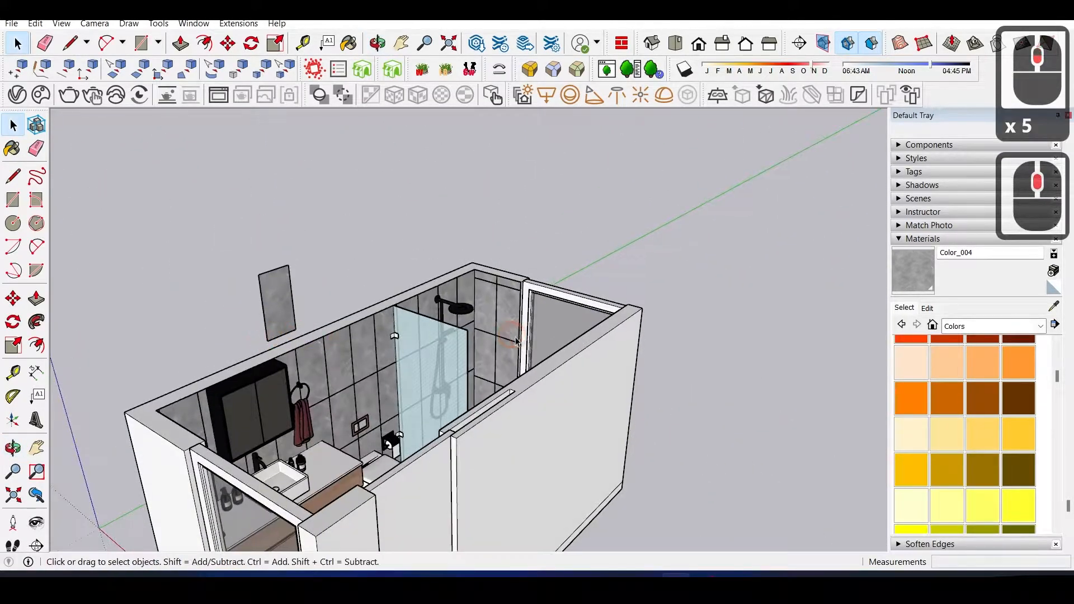
- Sample the vanity countertop's material and then the washbasin's white ceramic material with the Paint Bucket
{"action": "middle_click_drag", "start_coordinate": [436, 378], "coordinate": [374, 342], "text": "shift"}
{"action": "scroll", "coordinate": [420, 300], "scroll_direction": "up", "scroll_amount": 7}
{"action": "scroll", "coordinate": [442, 369], "scroll_direction": "up", "scroll_amount": 6}
{"action": "key", "text": "b"}
{"action": "left_click", "coordinate": [444, 372], "text": "alt"}
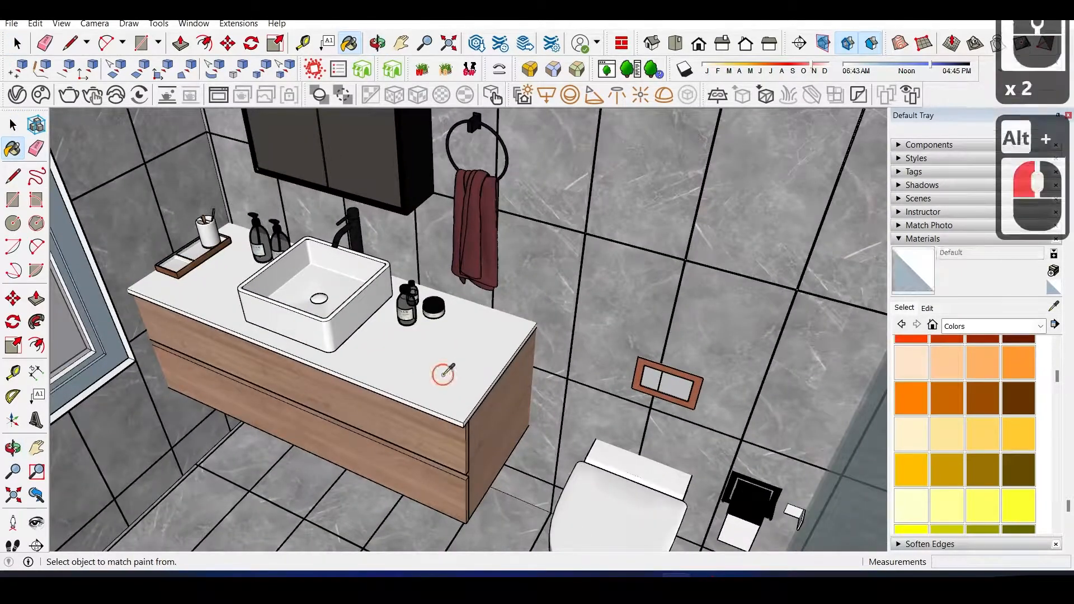
{"action": "scroll", "coordinate": [446, 374], "scroll_direction": "up", "scroll_amount": 6, "text": "alt"}
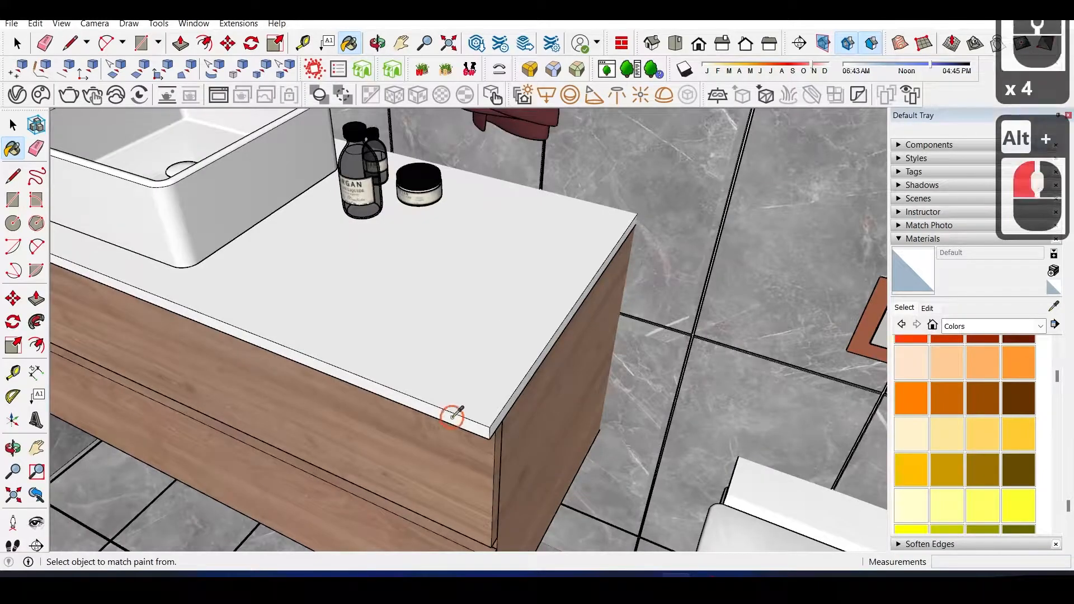
{"action": "middle_click_drag", "start_coordinate": [503, 397], "coordinate": [284, 365], "text": "alt"}
{"action": "scroll", "coordinate": [270, 364], "scroll_direction": "down", "scroll_amount": 6}
{"action": "middle_click_drag", "start_coordinate": [270, 363], "coordinate": [259, 250]}
{"action": "left_click", "coordinate": [261, 255], "text": "alt"}
- Open the vanity group, paint the countertop with the keramia material, and exit the group
{"action": "scroll", "coordinate": [264, 256], "scroll_direction": "down", "scroll_amount": 3}
{"action": "middle_click_drag", "start_coordinate": [344, 296], "coordinate": [374, 319], "text": "shift"}
{"action": "scroll", "coordinate": [373, 319], "scroll_direction": "up", "scroll_amount": 8}
{"action": "scroll", "coordinate": [350, 312], "scroll_direction": "down", "scroll_amount": 12}
{"action": "scroll", "coordinate": [240, 262], "scroll_direction": "up", "scroll_amount": 6}
{"action": "middle_click_drag", "start_coordinate": [246, 261], "coordinate": [386, 252]}
{"action": "key", "text": "b"}
{"action": "scroll", "coordinate": [252, 279], "scroll_direction": "up", "scroll_amount": 1}
{"action": "scroll", "coordinate": [354, 304], "scroll_direction": "down", "scroll_amount": 3}
{"action": "key", "text": "space"}
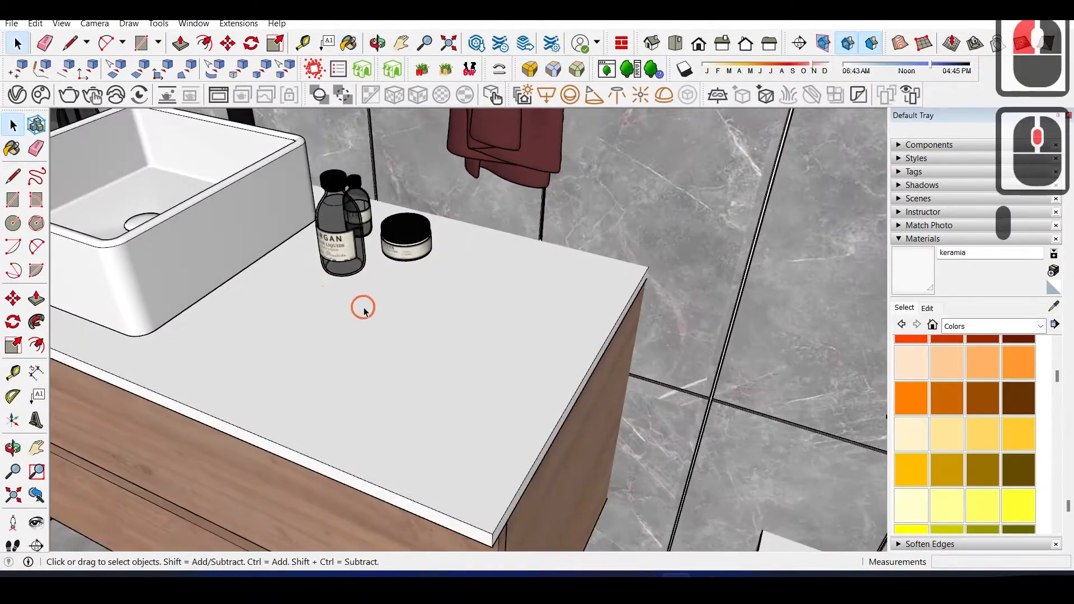
{"action": "double_click", "coordinate": [347, 327]}
{"action": "key", "text": "b"}
{"action": "scroll", "coordinate": [345, 331], "scroll_direction": "up", "scroll_amount": 4}
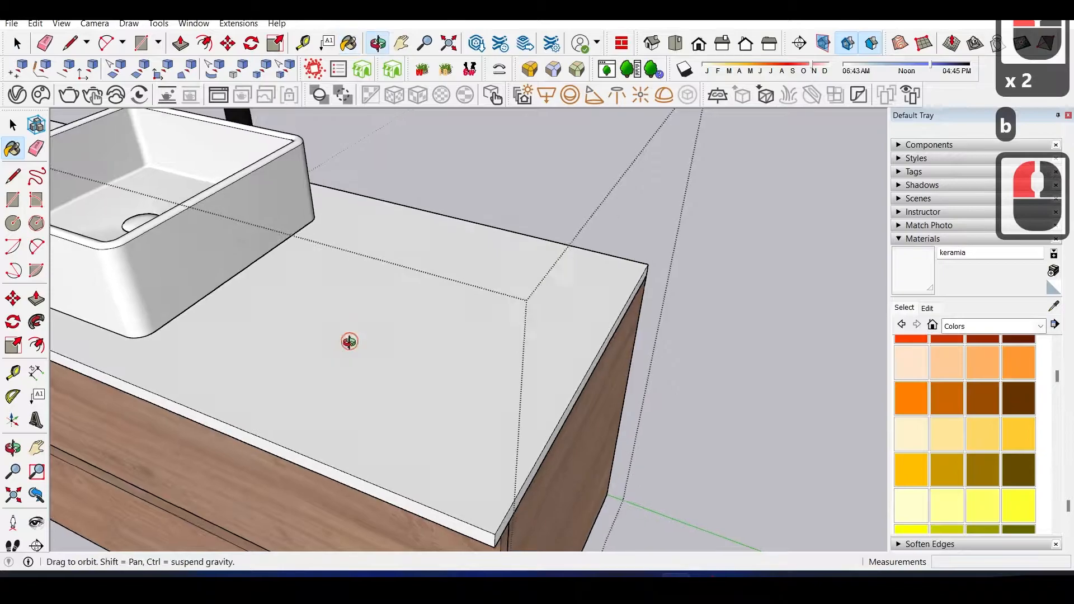
{"action": "scroll", "coordinate": [347, 339], "scroll_direction": "down", "scroll_amount": 16}
{"action": "key", "text": "space"}
{"action": "key", "text": "Escape"}
{"action": "scroll", "coordinate": [353, 311], "scroll_direction": "down", "scroll_amount": 1}
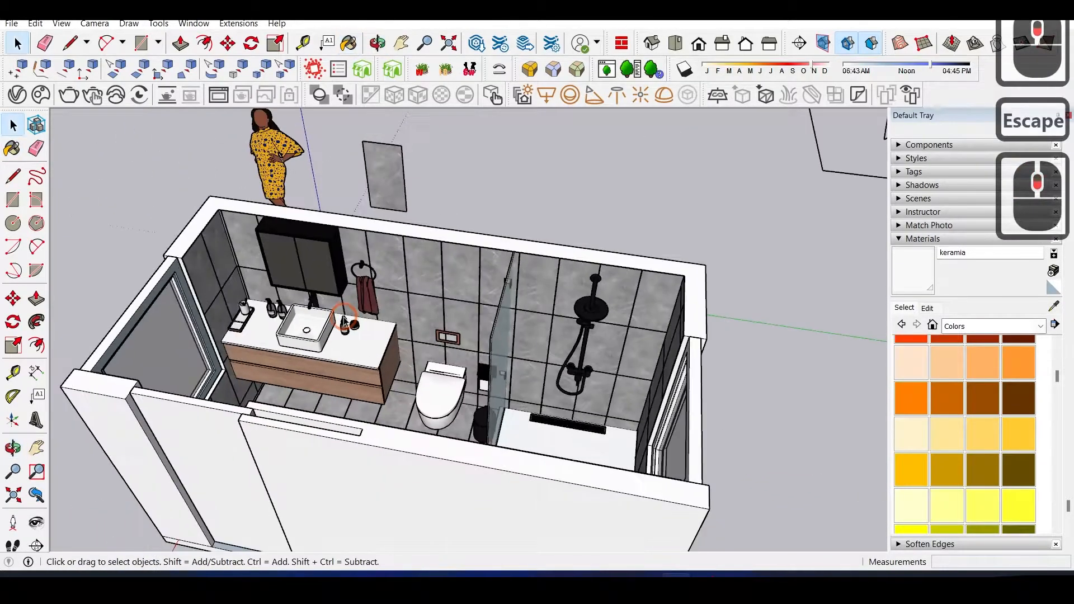
- Sample the materials of the mirror cabinet's black frame and its dark door panels
{"action": "middle_click_drag", "start_coordinate": [353, 311], "coordinate": [408, 307]}
{"action": "scroll", "coordinate": [344, 294], "scroll_direction": "up", "scroll_amount": 10}
{"action": "middle_click_drag", "start_coordinate": [347, 292], "coordinate": [348, 232]}
{"action": "scroll", "coordinate": [348, 231], "scroll_direction": "up", "scroll_amount": 1}
{"action": "scroll", "coordinate": [348, 230], "scroll_direction": "up", "scroll_amount": 5}
{"action": "key", "text": "b"}
{"action": "scroll", "coordinate": [336, 228], "scroll_direction": "up", "scroll_amount": 4}
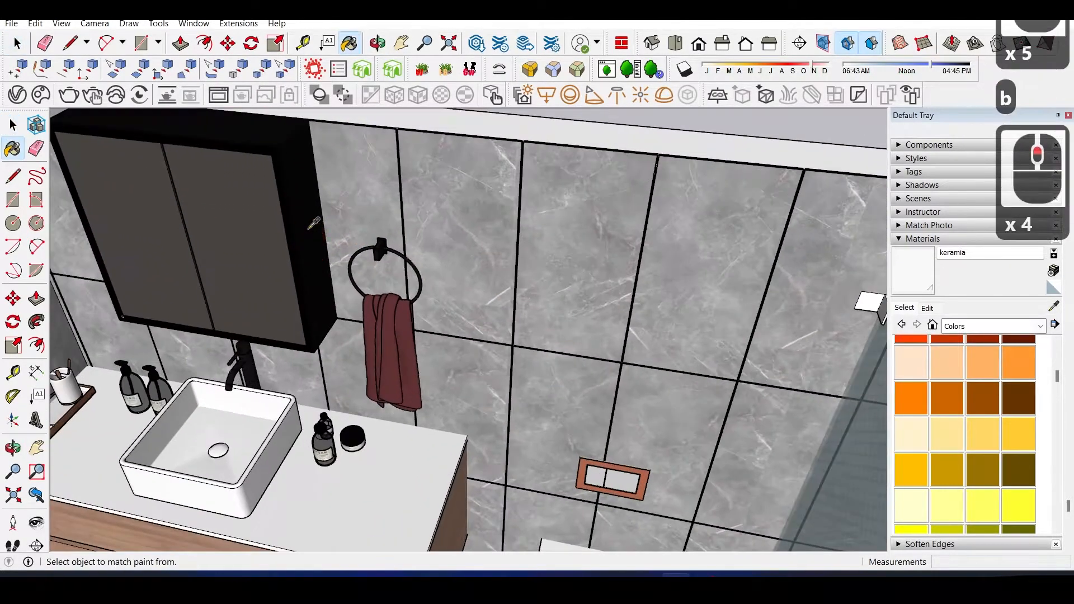
{"action": "left_click", "coordinate": [311, 226], "text": "alt"}
{"action": "scroll", "coordinate": [299, 229], "scroll_direction": "down", "scroll_amount": 10}
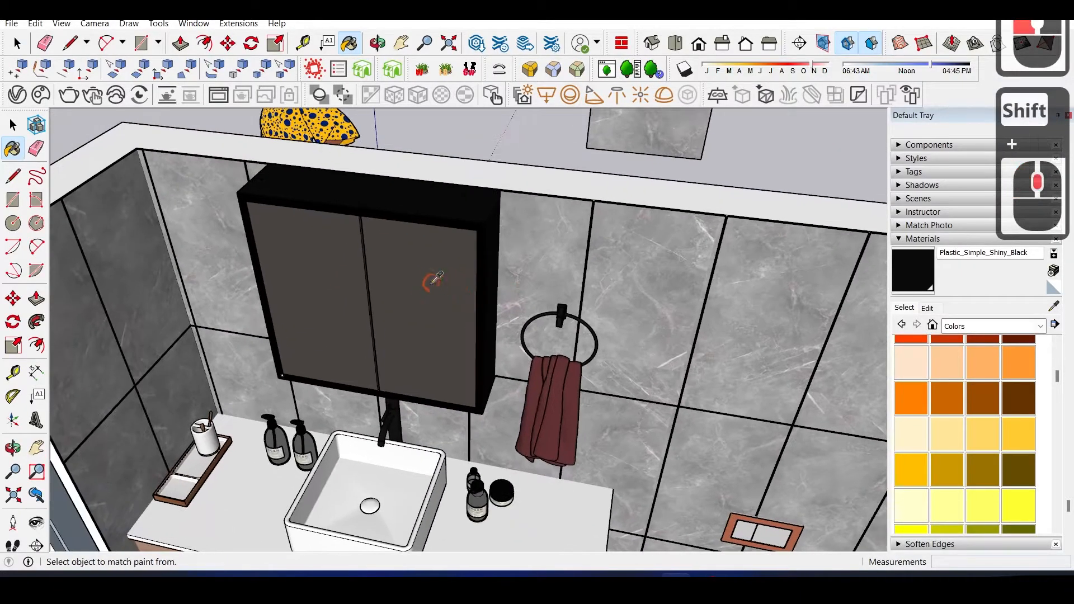
{"action": "left_click", "coordinate": [431, 280], "text": "alt"}
{"action": "scroll", "coordinate": [479, 281], "scroll_direction": "up", "scroll_amount": 6}
{"action": "middle_click_drag", "start_coordinate": [478, 281], "coordinate": [403, 240]}
{"action": "scroll", "coordinate": [228, 226], "scroll_direction": "up", "scroll_amount": 4}
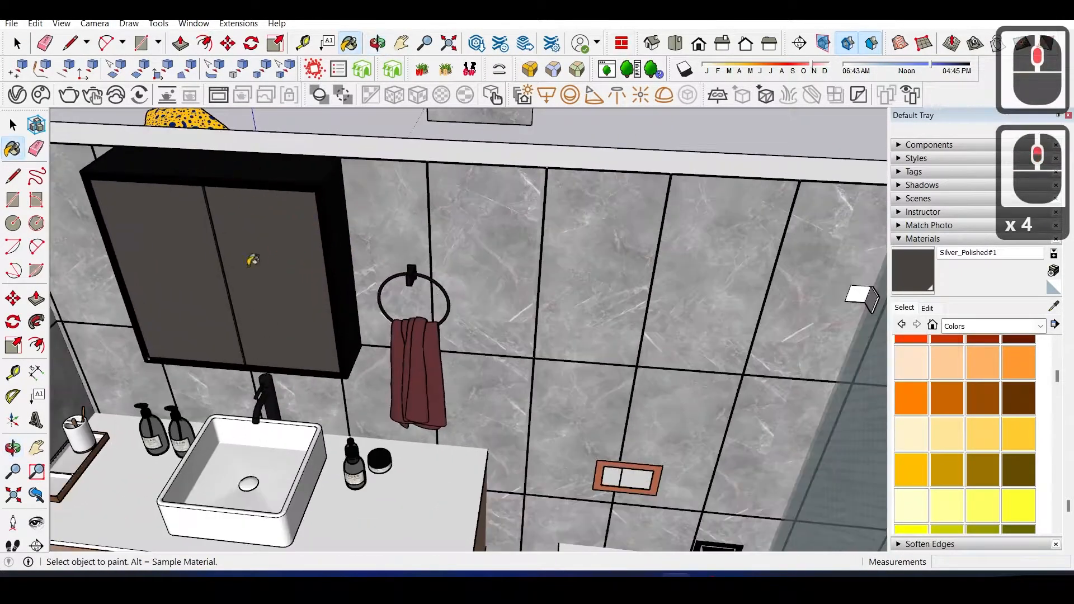
- Sample the white material of the shower floor beside the drain
{"action": "scroll", "coordinate": [218, 201], "scroll_direction": "down", "scroll_amount": 5}
{"action": "middle_click_drag", "start_coordinate": [235, 210], "coordinate": [454, 214]}
{"action": "scroll", "coordinate": [387, 244], "scroll_direction": "down", "scroll_amount": 7}
{"action": "middle_click_drag", "start_coordinate": [387, 244], "coordinate": [300, 209]}
{"action": "scroll", "coordinate": [300, 208], "scroll_direction": "up", "scroll_amount": 2, "text": "shift"}
{"action": "mouse_move", "coordinate": [378, 191]}
{"action": "middle_mouse_down"}
{"action": "mouse_move", "coordinate": [330, 206]}
{"action": "mouse_move", "coordinate": [311, 247]}
{"action": "mouse_move", "coordinate": [341, 182]}
{"action": "mouse_move", "coordinate": [331, 206]}
{"action": "mouse_move", "coordinate": [450, 230]}
{"action": "mouse_move", "coordinate": [444, 256]}
{"action": "mouse_move", "coordinate": [582, 199]}
{"action": "mouse_move", "coordinate": [278, 235]}
{"action": "mouse_move", "coordinate": [329, 275]}
{"action": "middle_mouse_up"}
{"action": "scroll", "coordinate": [341, 182], "scroll_direction": "down", "scroll_amount": 4, "text": "shift"}
{"action": "scroll", "coordinate": [450, 232], "scroll_direction": "up", "scroll_amount": 3}
{"action": "scroll", "coordinate": [278, 236], "scroll_direction": "up", "scroll_amount": 1}
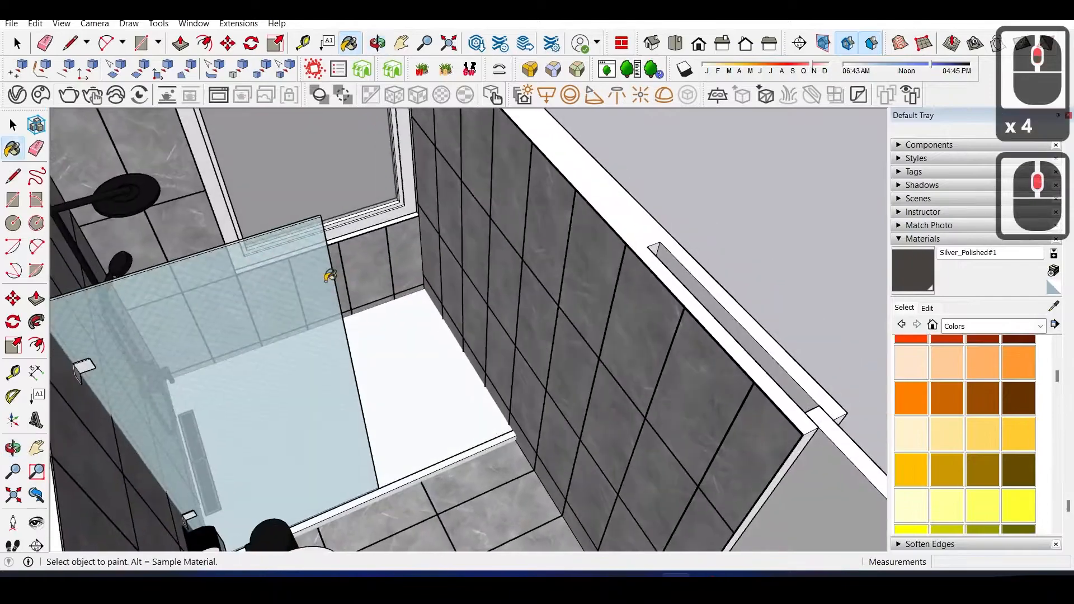
{"action": "scroll", "coordinate": [523, 363], "scroll_direction": "down", "scroll_amount": 3}
{"action": "middle_click_drag", "start_coordinate": [523, 364], "coordinate": [457, 340]}
{"action": "middle_click_drag", "start_coordinate": [459, 277], "coordinate": [226, 247]}
{"action": "mouse_move", "coordinate": [451, 436]}
{"action": "middle_mouse_down", "text": "shift"}
{"action": "mouse_move", "coordinate": [451, 209]}
{"action": "mouse_move", "coordinate": [475, 252]}
{"action": "middle_mouse_up", "text": "shift"}
{"action": "scroll", "coordinate": [475, 252], "scroll_direction": "down", "scroll_amount": 3}
{"action": "middle_click_drag", "start_coordinate": [517, 191], "coordinate": [420, 359], "text": "shift"}
{"action": "scroll", "coordinate": [420, 359], "scroll_direction": "up", "scroll_amount": 3}
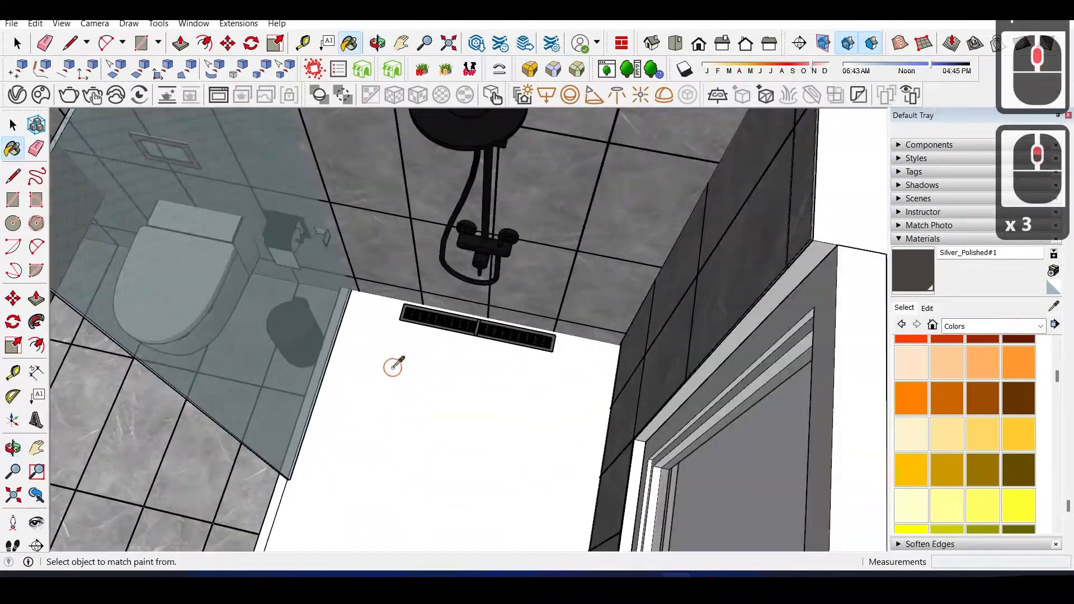
{"action": "left_click", "coordinate": [396, 364], "text": "alt"}
- Examine the door opening and vanity window, and sample the white wall-paint material near the doorway
{"action": "scroll", "coordinate": [461, 345], "scroll_direction": "down", "scroll_amount": 2}
{"action": "middle_click_drag", "start_coordinate": [318, 346], "coordinate": [554, 361], "text": "shift"}
{"action": "scroll", "coordinate": [489, 316], "scroll_direction": "up", "scroll_amount": 3}
{"action": "scroll", "coordinate": [419, 363], "scroll_direction": "down", "scroll_amount": 5}
{"action": "middle_click_drag", "start_coordinate": [346, 358], "coordinate": [393, 383]}
{"action": "middle_click_drag", "start_coordinate": [394, 384], "coordinate": [218, 386]}
{"action": "scroll", "coordinate": [441, 218], "scroll_direction": "up", "scroll_amount": 2}
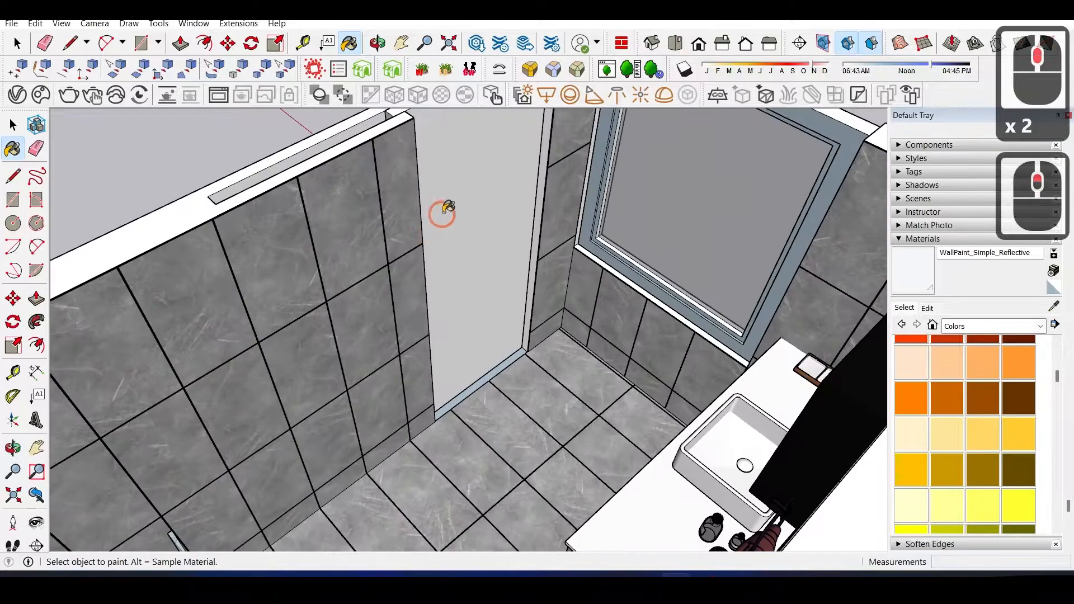
{"action": "scroll", "coordinate": [459, 246], "scroll_direction": "down", "scroll_amount": 3}
{"action": "middle_click_drag", "start_coordinate": [271, 257], "coordinate": [425, 262], "text": "shift"}
{"action": "mouse_move", "coordinate": [426, 263]}
{"action": "middle_mouse_down"}
{"action": "mouse_move", "coordinate": [257, 292]}
{"action": "mouse_move", "coordinate": [408, 386]}
{"action": "middle_mouse_up"}
{"action": "left_click", "coordinate": [423, 365], "text": "alt"}
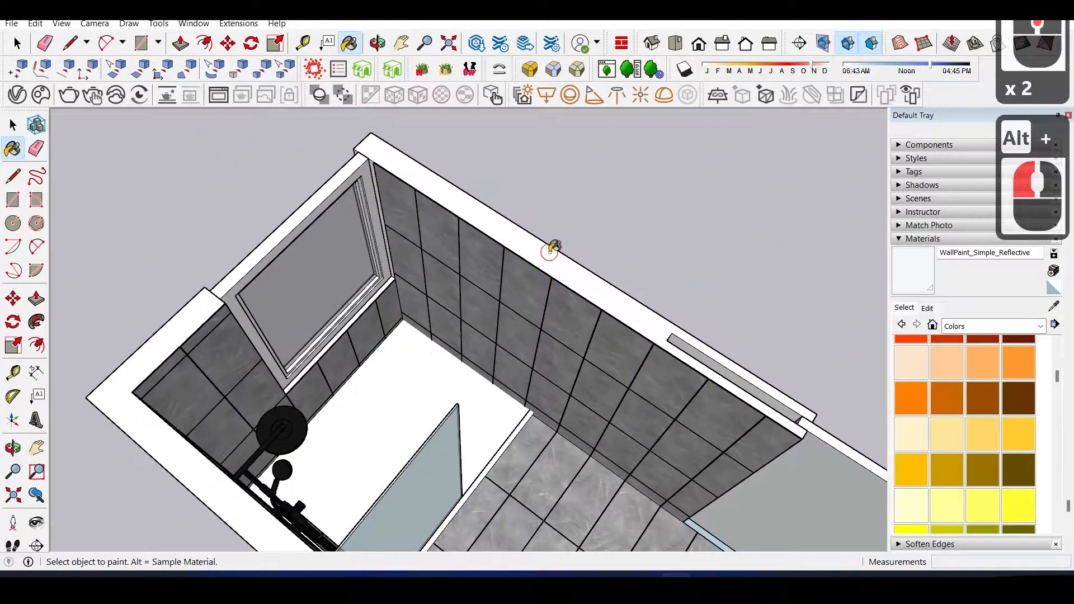
- Sample the shower window frame's white material and paint the blank frame of the window beside the vanity with WallPaint_Simple_Reflective
{"action": "scroll", "coordinate": [559, 261], "scroll_direction": "down", "scroll_amount": 4}
{"action": "scroll", "coordinate": [436, 313], "scroll_direction": "up", "scroll_amount": 5}
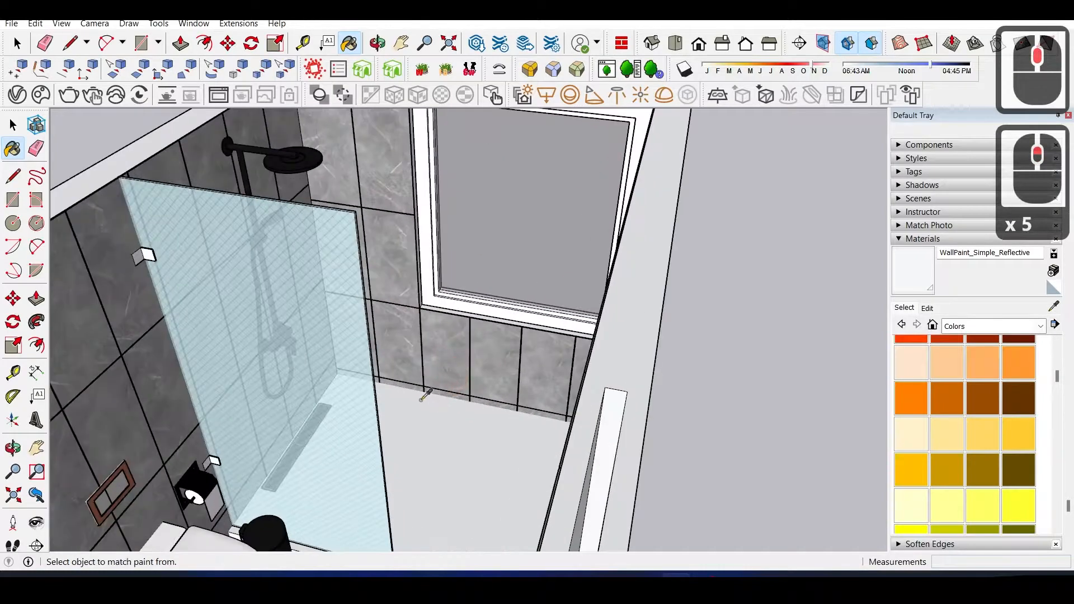
{"action": "scroll", "coordinate": [425, 335], "scroll_direction": "up", "scroll_amount": 3}
{"action": "left_click", "coordinate": [434, 272], "text": "alt"}
{"action": "middle_click_drag", "start_coordinate": [427, 276], "coordinate": [445, 217]}
{"action": "middle_click_drag", "start_coordinate": [395, 348], "coordinate": [383, 123], "text": "shift"}
{"action": "scroll", "coordinate": [487, 271], "scroll_direction": "down", "scroll_amount": 3}
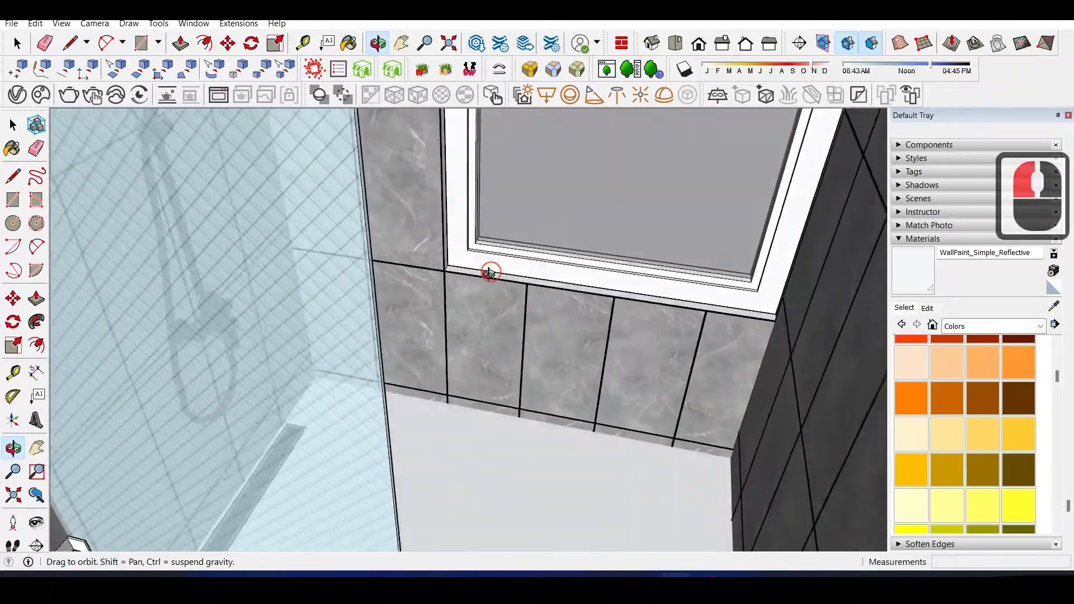
{"action": "key", "text": "b"}
{"action": "scroll", "coordinate": [484, 260], "scroll_direction": "down", "scroll_amount": 10}
{"action": "scroll", "coordinate": [565, 168], "scroll_direction": "down", "scroll_amount": 8}
{"action": "middle_click_drag", "start_coordinate": [548, 285], "coordinate": [169, 271]}
{"action": "scroll", "coordinate": [168, 271], "scroll_direction": "up", "scroll_amount": 4}
{"action": "middle_click_drag", "start_coordinate": [404, 214], "coordinate": [391, 224], "text": "shift"}
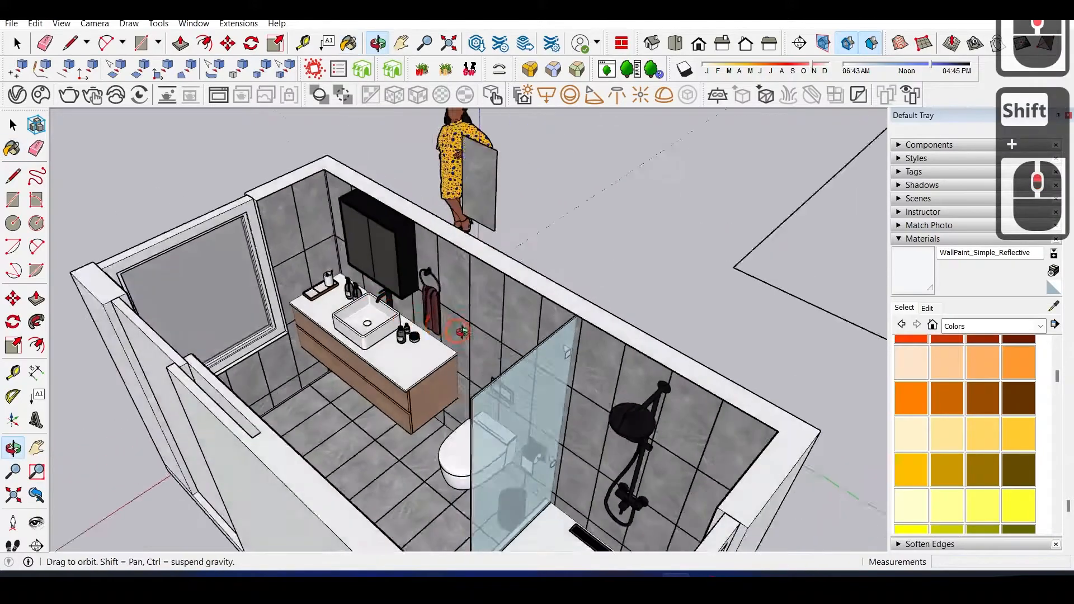
- Sample the materials of the toilet flush plate's copper-coloured frame and its grey buttons
{"action": "scroll", "coordinate": [386, 231], "scroll_direction": "up", "scroll_amount": 6}
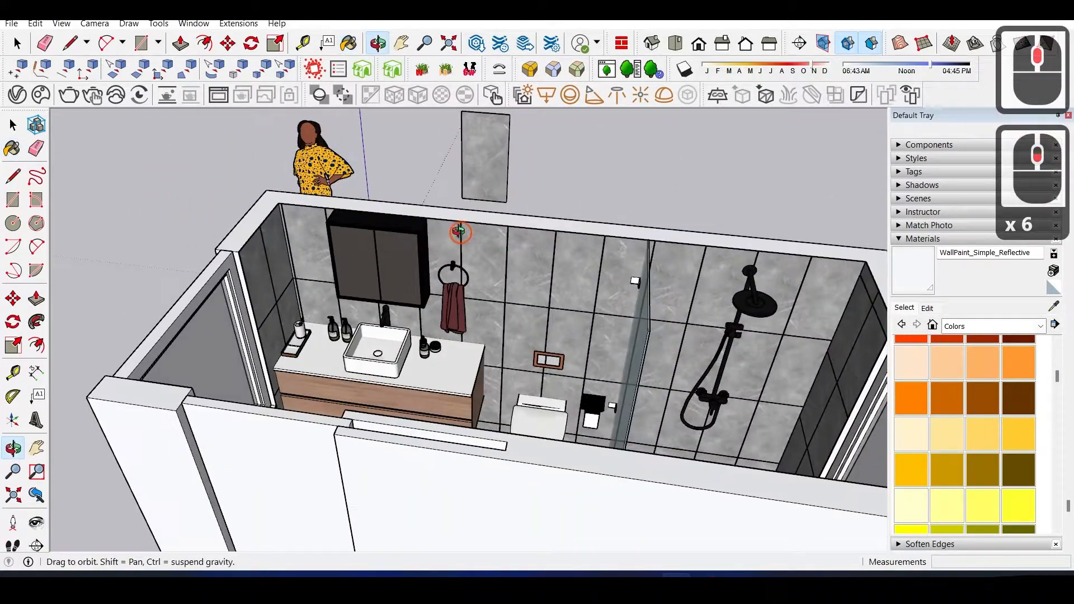
{"action": "mouse_move", "coordinate": [460, 231]}
{"action": "middle_mouse_down"}
{"action": "mouse_move", "coordinate": [451, 233]}
{"action": "mouse_move", "coordinate": [693, 233]}
{"action": "middle_mouse_up"}
{"action": "scroll", "coordinate": [622, 248], "scroll_direction": "up", "scroll_amount": 2}
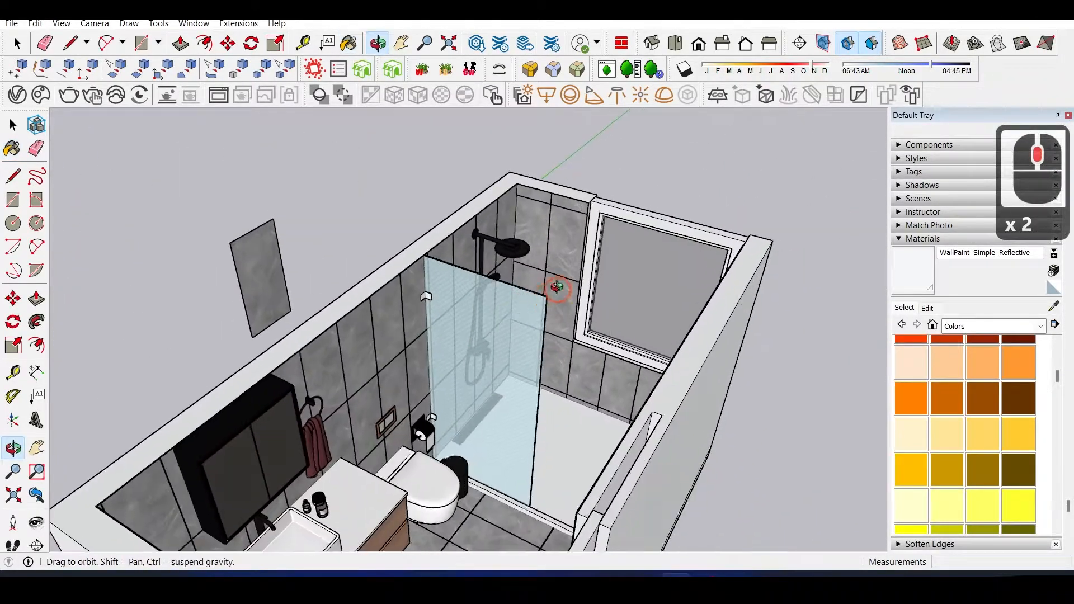
{"action": "middle_click_drag", "start_coordinate": [475, 351], "coordinate": [474, 346]}
{"action": "scroll", "coordinate": [474, 346], "scroll_direction": "up", "scroll_amount": 20}
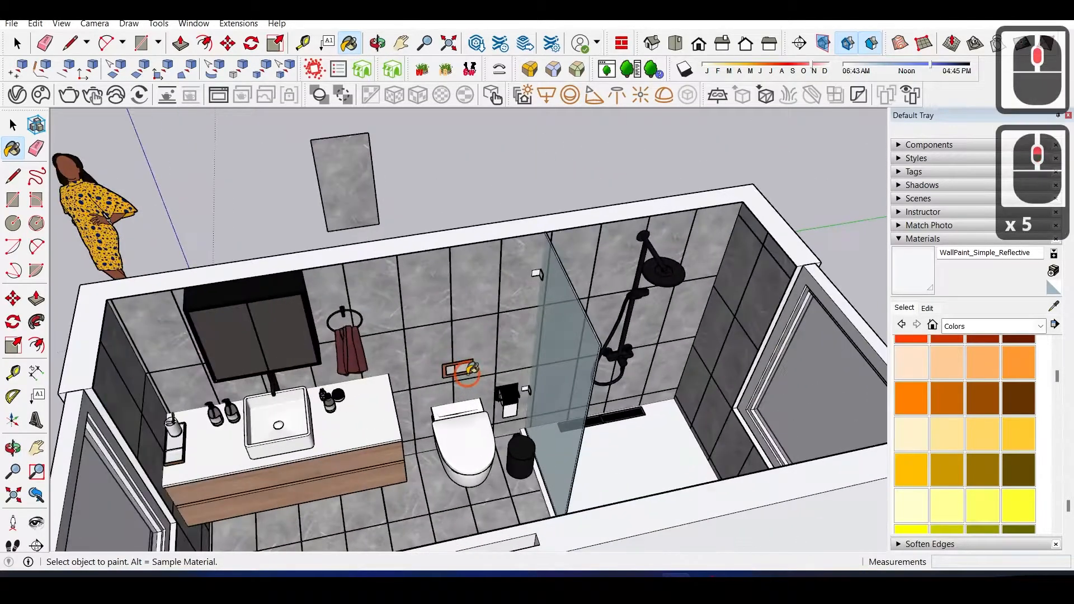
{"action": "left_click", "coordinate": [475, 345], "text": "alt"}
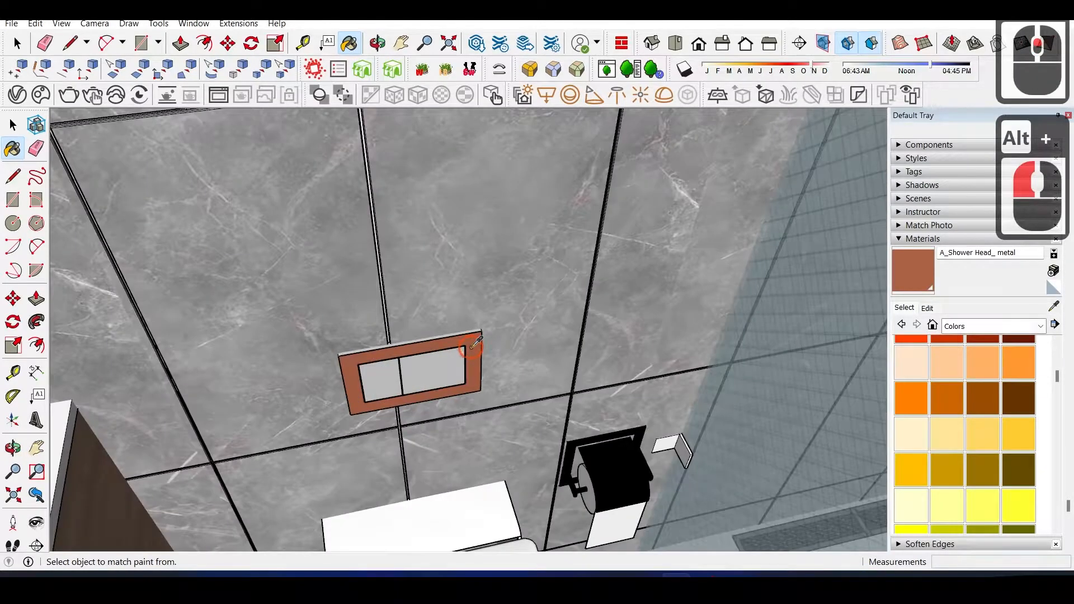
{"action": "left_click", "coordinate": [436, 367], "text": "alt"}
- Sample the materials of the towel ring and the toilet paper holder
{"action": "scroll", "coordinate": [432, 329], "scroll_direction": "down", "scroll_amount": 6}
{"action": "key", "text": "Escape"}
{"action": "scroll", "coordinate": [420, 309], "scroll_direction": "down", "scroll_amount": 4}
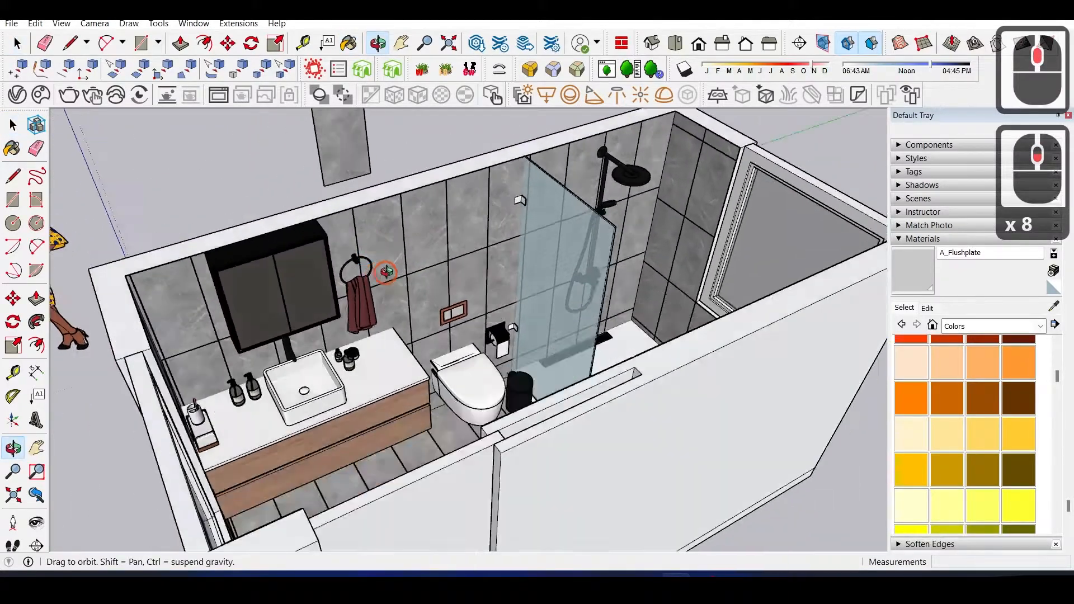
{"action": "scroll", "coordinate": [386, 272], "scroll_direction": "up", "scroll_amount": 6}
{"action": "key", "text": "b"}
{"action": "left_click", "coordinate": [340, 233], "text": "alt"}
{"action": "scroll", "coordinate": [474, 258], "scroll_direction": "down", "scroll_amount": 20}
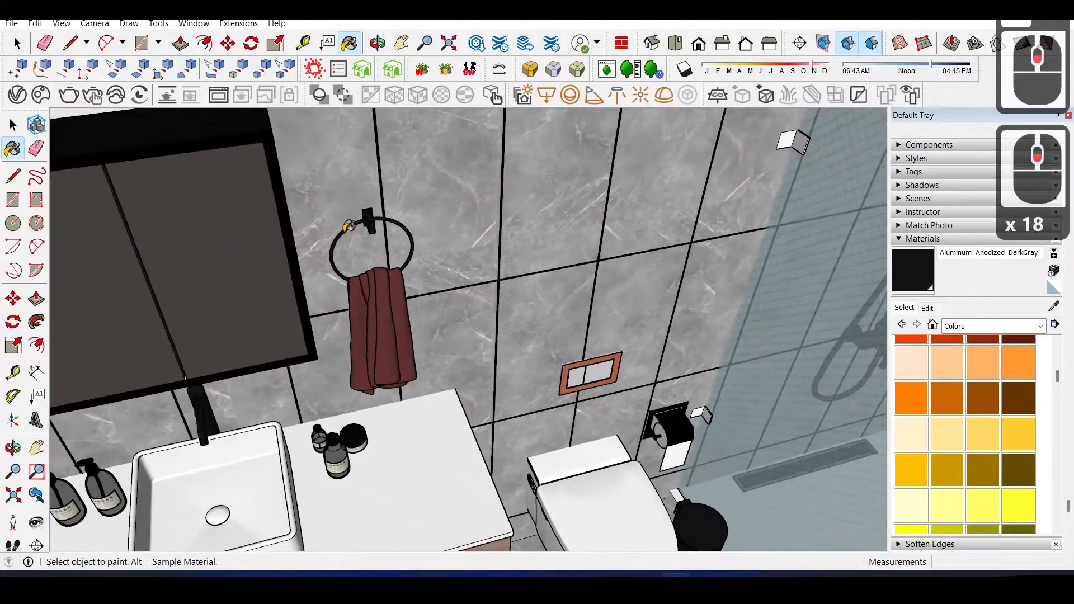
{"action": "scroll", "coordinate": [554, 341], "scroll_direction": "up", "scroll_amount": 12}
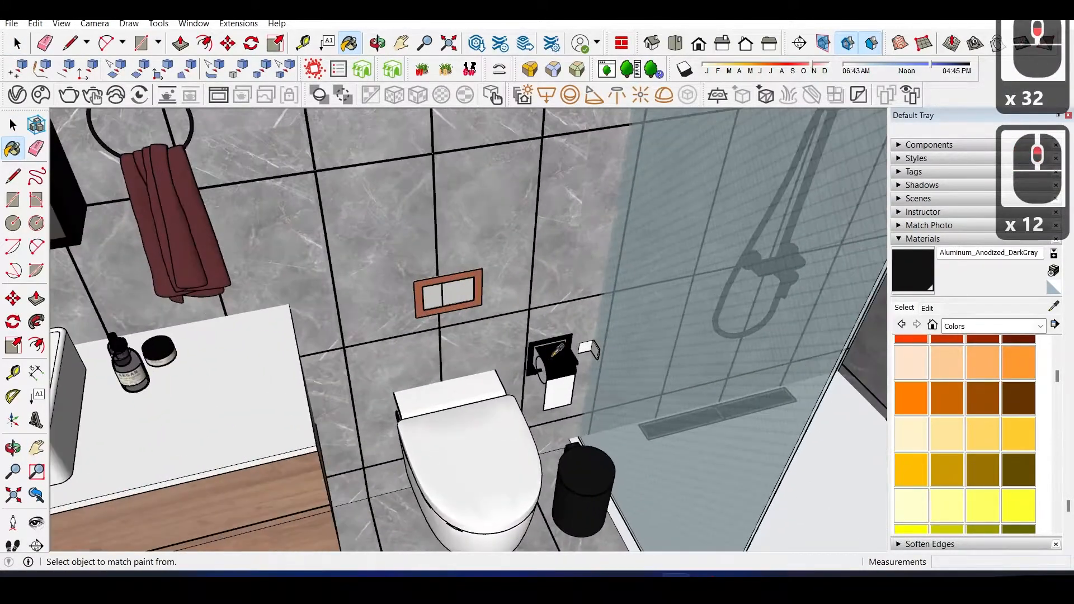
{"action": "left_click", "coordinate": [555, 343], "text": "alt"}
- Sample the materials of the flush plate frame and the basin faucet, and examine the flush plate up close
{"action": "scroll", "coordinate": [554, 338], "scroll_direction": "down", "scroll_amount": 6}
{"action": "scroll", "coordinate": [482, 305], "scroll_direction": "up", "scroll_amount": 17}
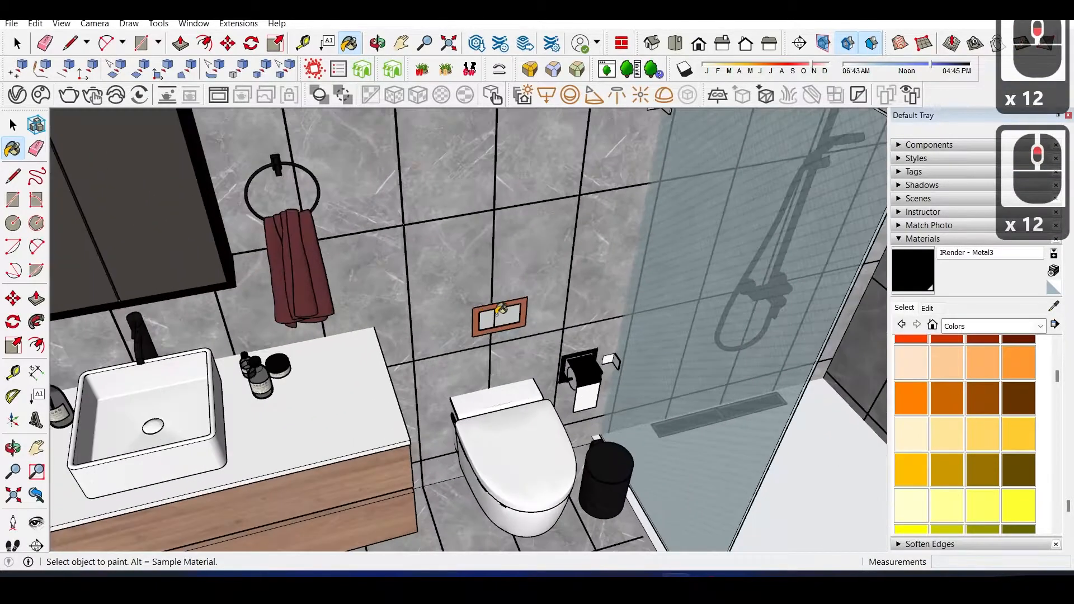
{"action": "left_click", "coordinate": [482, 300], "text": "alt"}
{"action": "scroll", "coordinate": [414, 259], "scroll_direction": "down", "scroll_amount": 13}
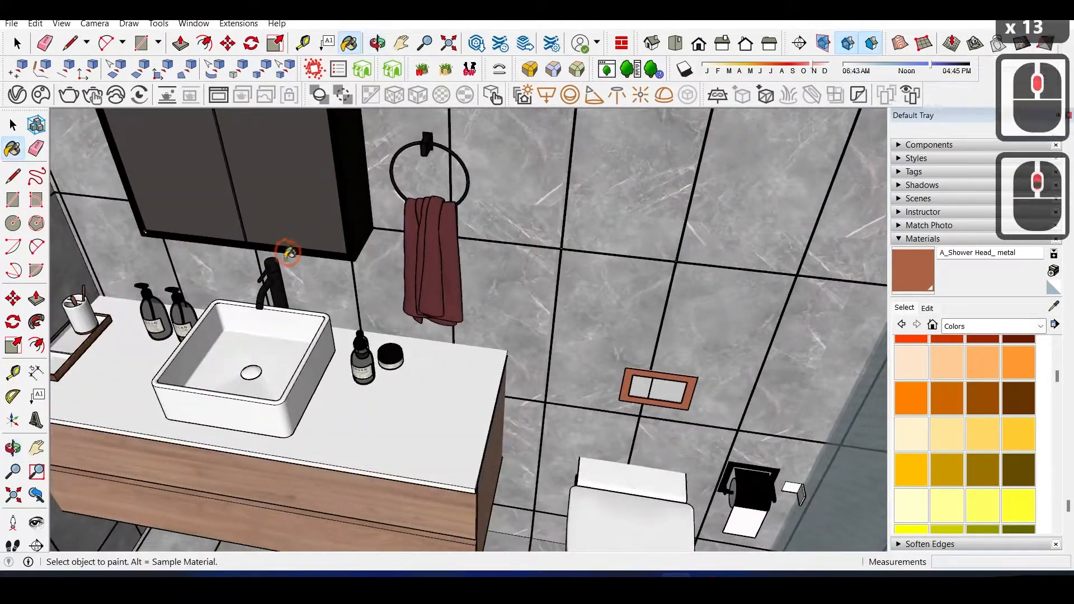
{"action": "scroll", "coordinate": [287, 263], "scroll_direction": "up", "scroll_amount": 4}
{"action": "left_click", "coordinate": [275, 286], "text": "alt"}
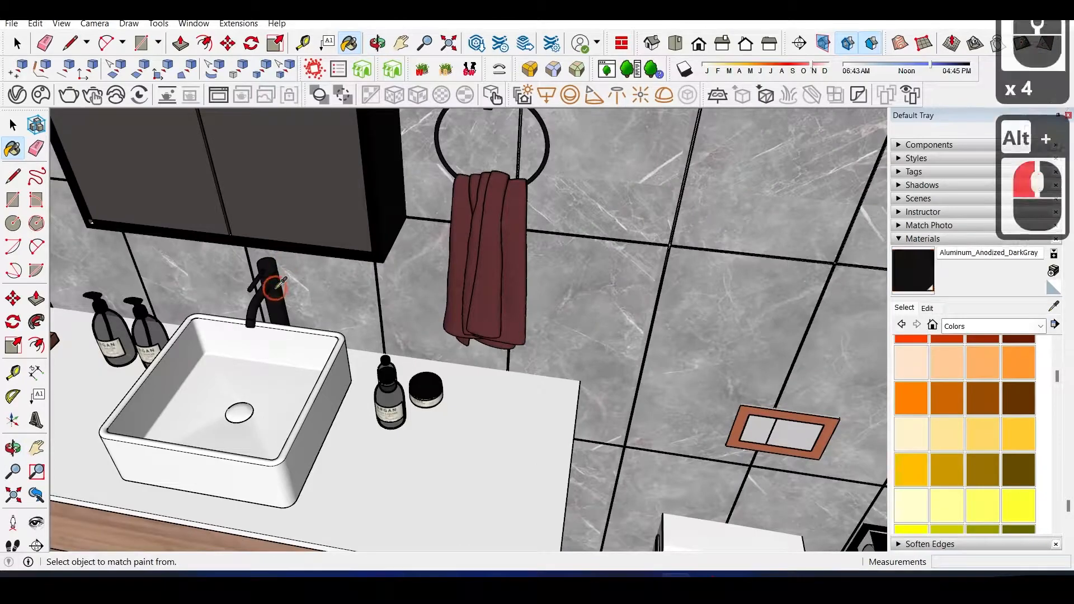
{"action": "scroll", "coordinate": [282, 274], "scroll_direction": "up", "scroll_amount": 2}
{"action": "scroll", "coordinate": [271, 275], "scroll_direction": "down", "scroll_amount": 4}
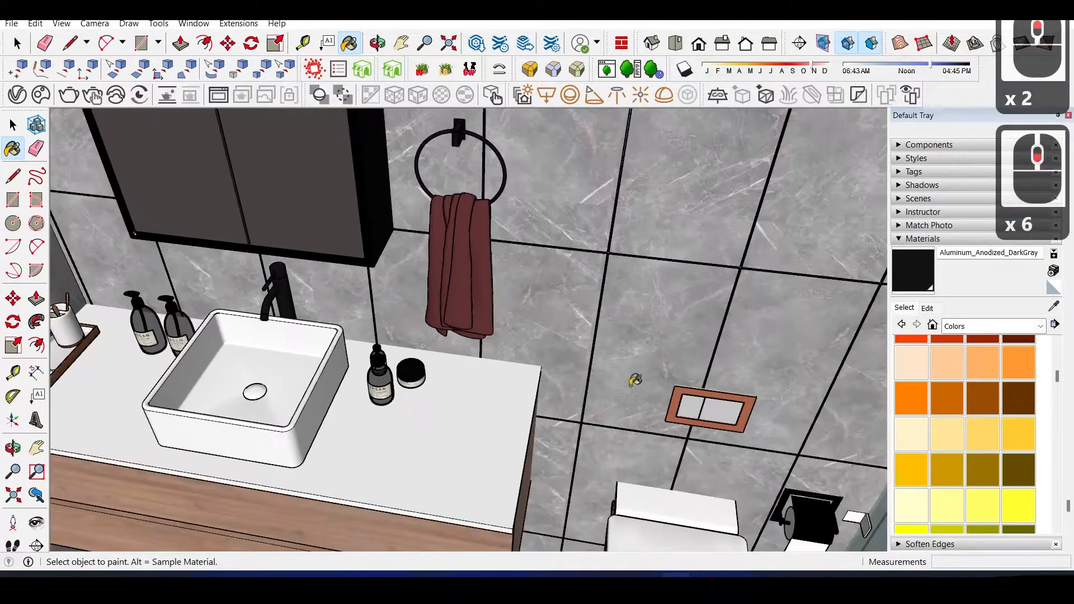
{"action": "middle_click_drag", "start_coordinate": [741, 403], "coordinate": [567, 370], "text": "shift"}
{"action": "scroll", "coordinate": [568, 369], "scroll_direction": "up", "scroll_amount": 5}
{"action": "middle_click_drag", "start_coordinate": [537, 287], "coordinate": [493, 233], "text": "shift"}
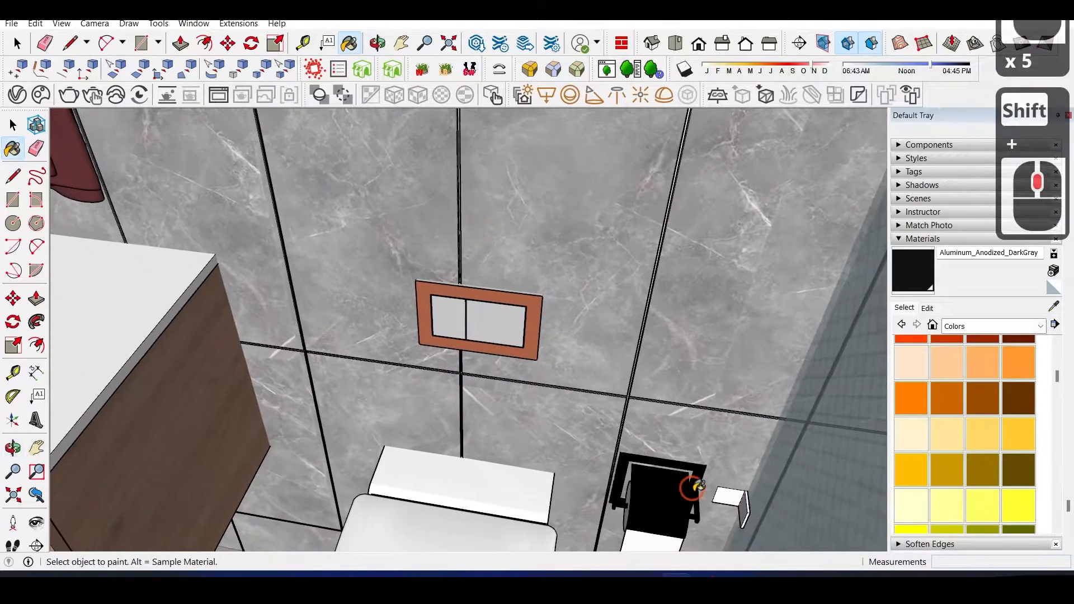
{"action": "scroll", "coordinate": [586, 413], "scroll_direction": "down", "scroll_amount": 13}
{"action": "middle_click_drag", "start_coordinate": [420, 296], "coordinate": [475, 364]}
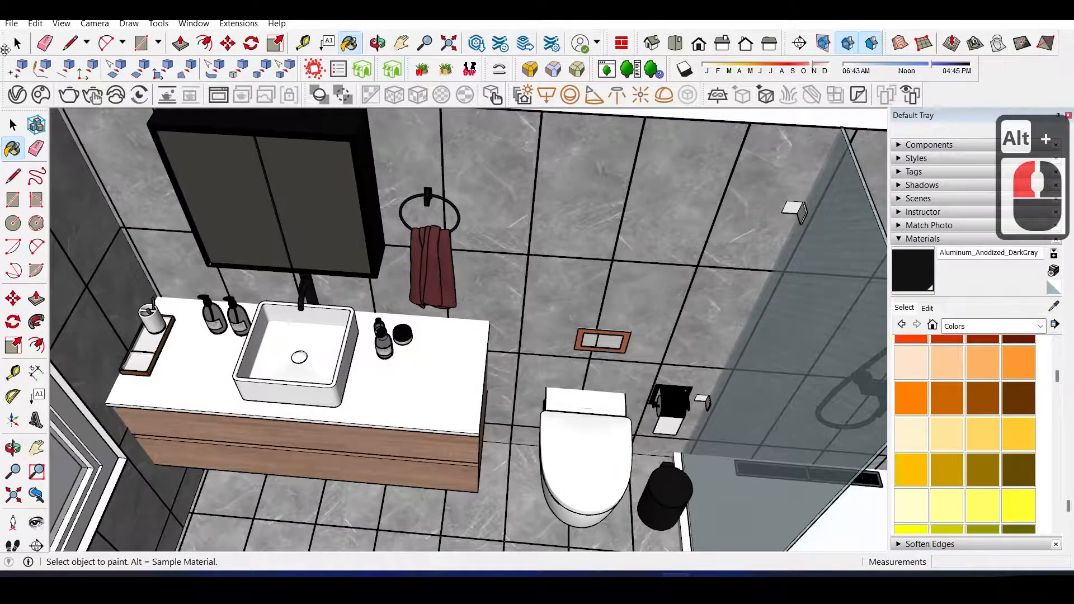
- Open the V-Ray Asset Editor, look through the scene's materials and lights, and purge the unused assets
{"action": "left_click", "coordinate": [36, 96]}
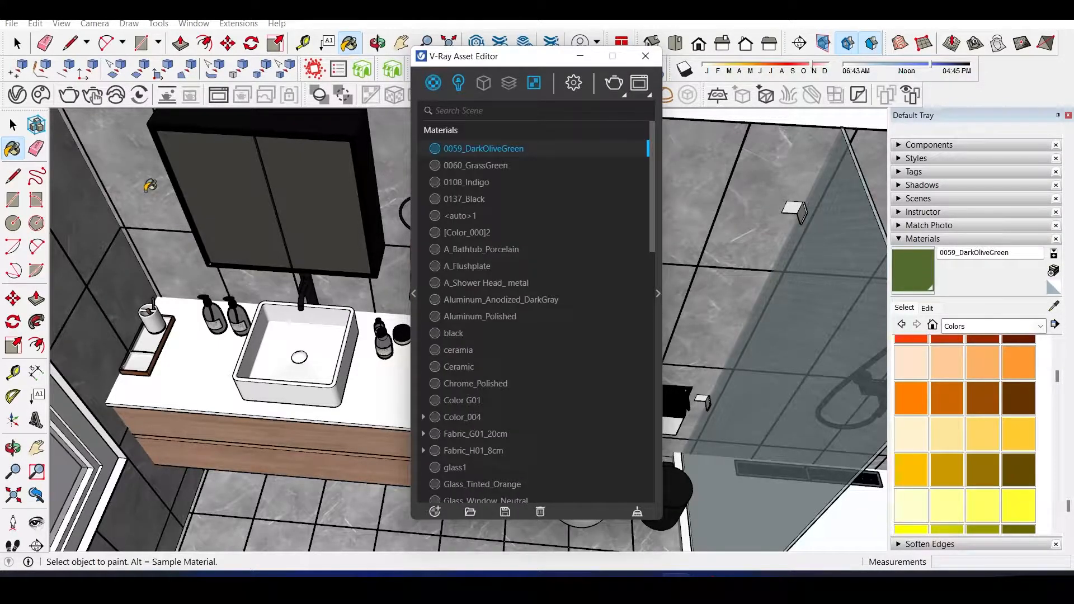
{"action": "scroll", "coordinate": [563, 221], "scroll_direction": "down", "scroll_amount": 16}
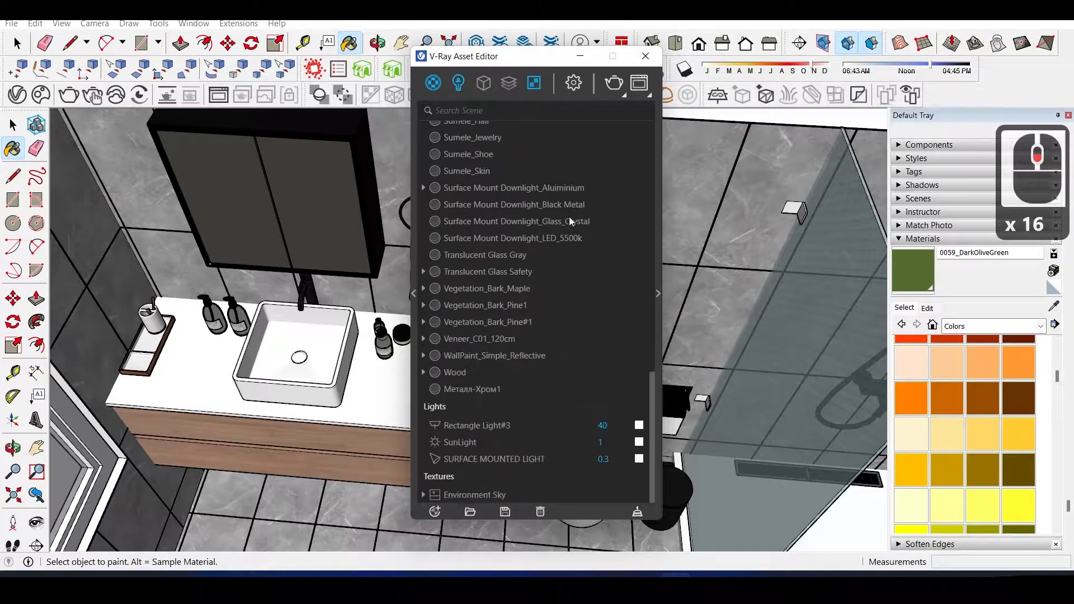
{"action": "scroll", "coordinate": [567, 222], "scroll_direction": "up", "scroll_amount": 14}
{"action": "scroll", "coordinate": [727, 280], "scroll_direction": "down", "scroll_amount": 20}
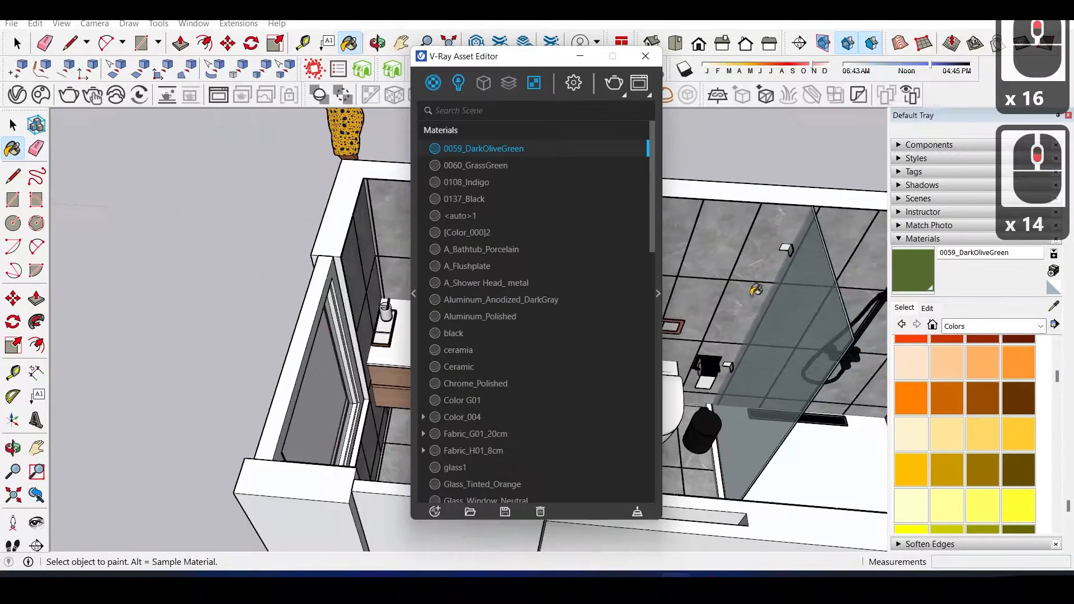
{"action": "scroll", "coordinate": [788, 291], "scroll_direction": "up", "scroll_amount": 2, "text": "shift"}
{"action": "middle_click_drag", "start_coordinate": [788, 291], "coordinate": [694, 301], "text": "shift"}
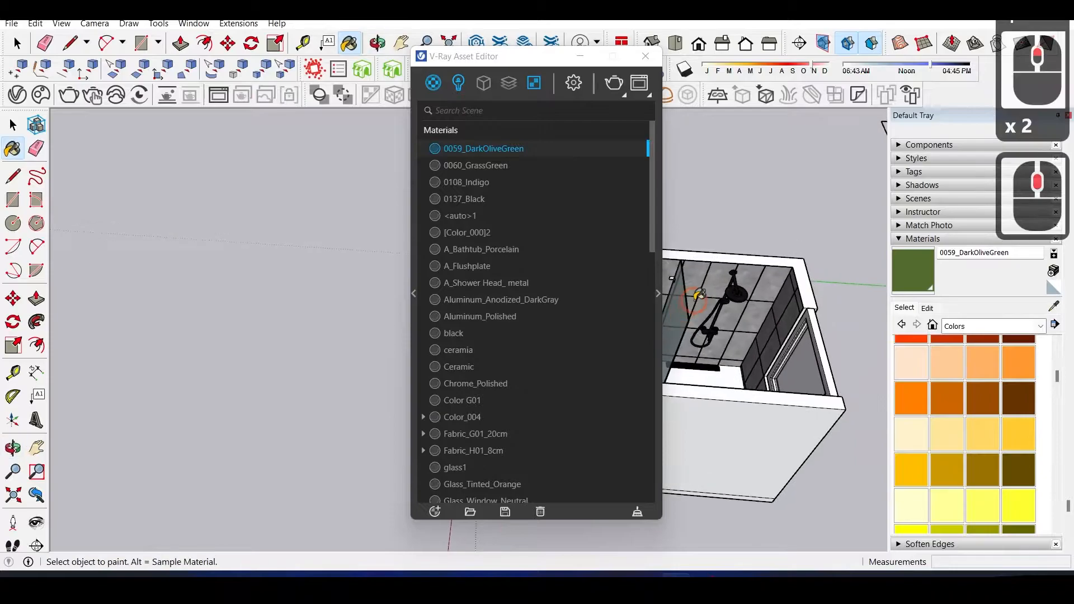
{"action": "scroll", "coordinate": [688, 372], "scroll_direction": "up", "scroll_amount": 5}
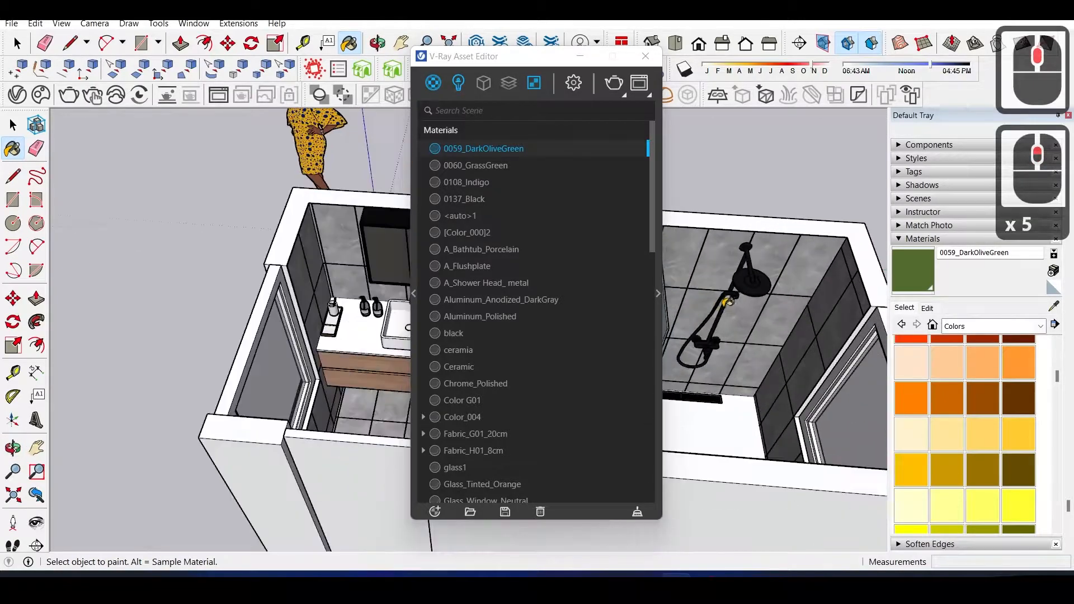
{"action": "left_click", "coordinate": [637, 513]}
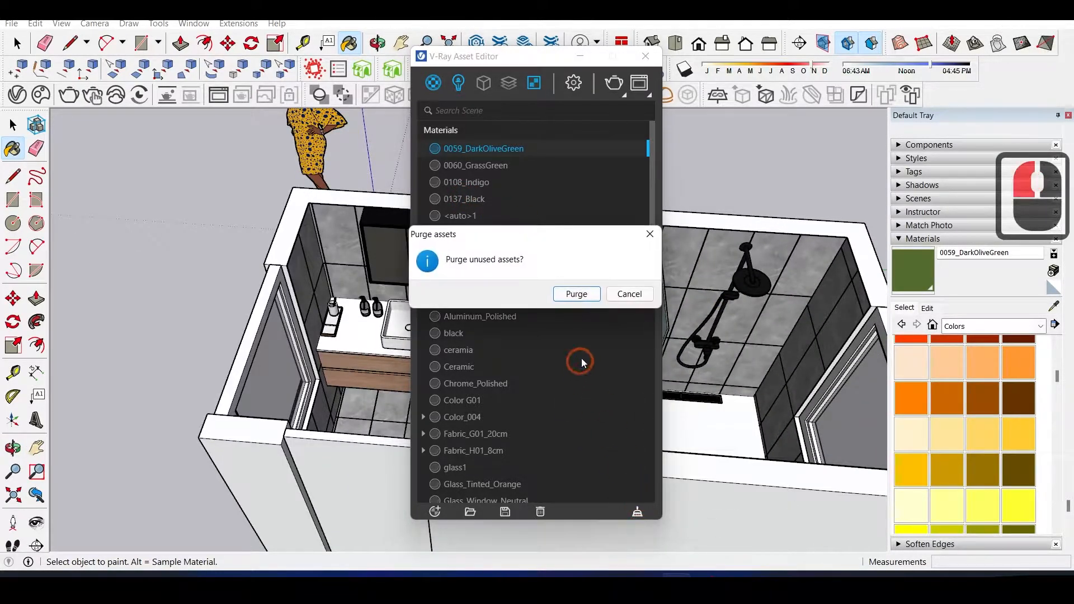
{"action": "left_click", "coordinate": [577, 295]}
- With the asset list limited to materials, sample the flush plate frame's A_Shower Head_ metal and select all scene objects using it
{"action": "scroll", "coordinate": [335, 307], "scroll_direction": "up", "scroll_amount": 4}
{"action": "mouse_move", "coordinate": [336, 308]}
{"action": "middle_mouse_down"}
{"action": "mouse_move", "coordinate": [325, 329]}
{"action": "mouse_move", "coordinate": [334, 323]}
{"action": "middle_mouse_up"}
{"action": "scroll", "coordinate": [346, 294], "scroll_direction": "up", "scroll_amount": 5}
{"action": "scroll", "coordinate": [339, 291], "scroll_direction": "up", "scroll_amount": 3}
{"action": "scroll", "coordinate": [335, 321], "scroll_direction": "up", "scroll_amount": 5}
{"action": "scroll", "coordinate": [354, 302], "scroll_direction": "down", "scroll_amount": 12}
{"action": "middle_click_drag", "start_coordinate": [196, 274], "coordinate": [274, 279]}
{"action": "scroll", "coordinate": [279, 277], "scroll_direction": "up", "scroll_amount": 5}
{"action": "scroll", "coordinate": [250, 289], "scroll_direction": "down", "scroll_amount": 3}
{"action": "middle_click_drag", "start_coordinate": [344, 275], "coordinate": [175, 268], "text": "shift"}
{"action": "left_click", "coordinate": [434, 83]}
{"action": "left_click_drag", "start_coordinate": [479, 62], "coordinate": [645, 50]}
{"action": "scroll", "coordinate": [391, 279], "scroll_direction": "up", "scroll_amount": 3}
{"action": "left_click", "coordinate": [397, 281], "text": "alt"}
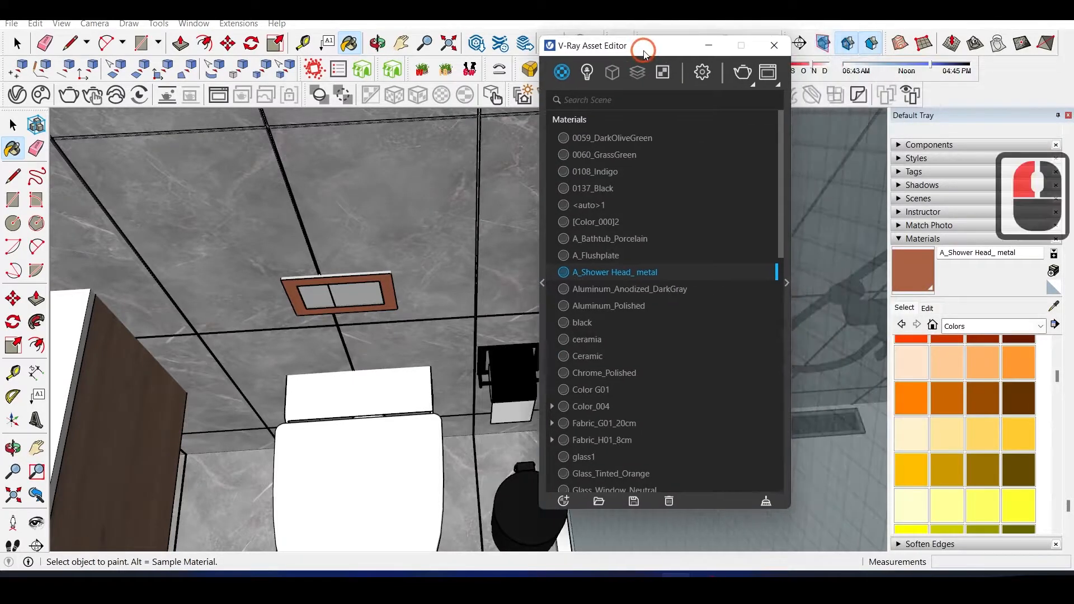
{"action": "right_click", "coordinate": [598, 279]}
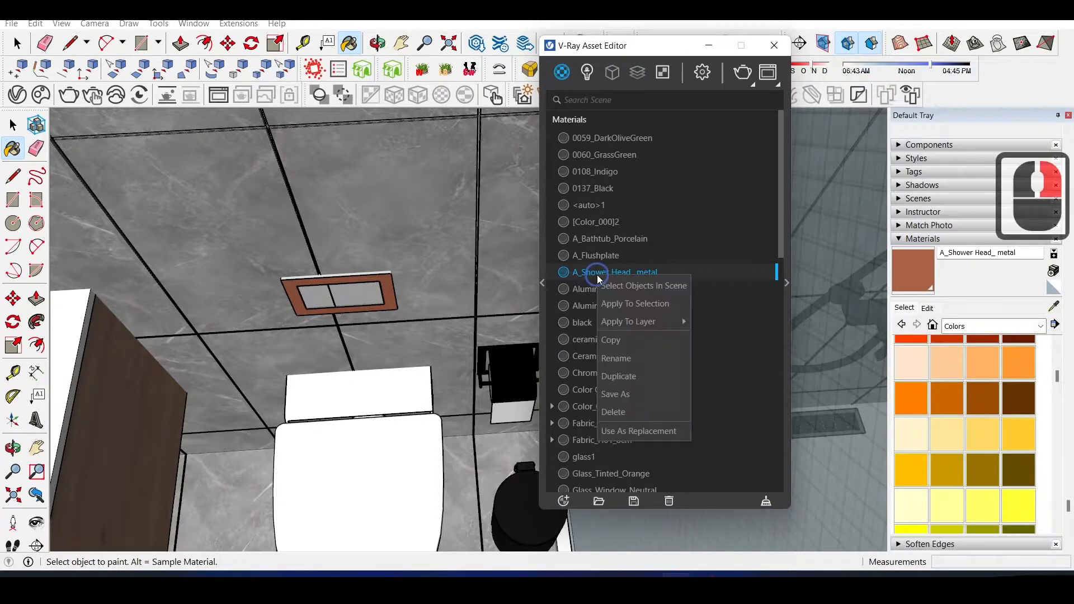
{"action": "left_click", "coordinate": [629, 290]}
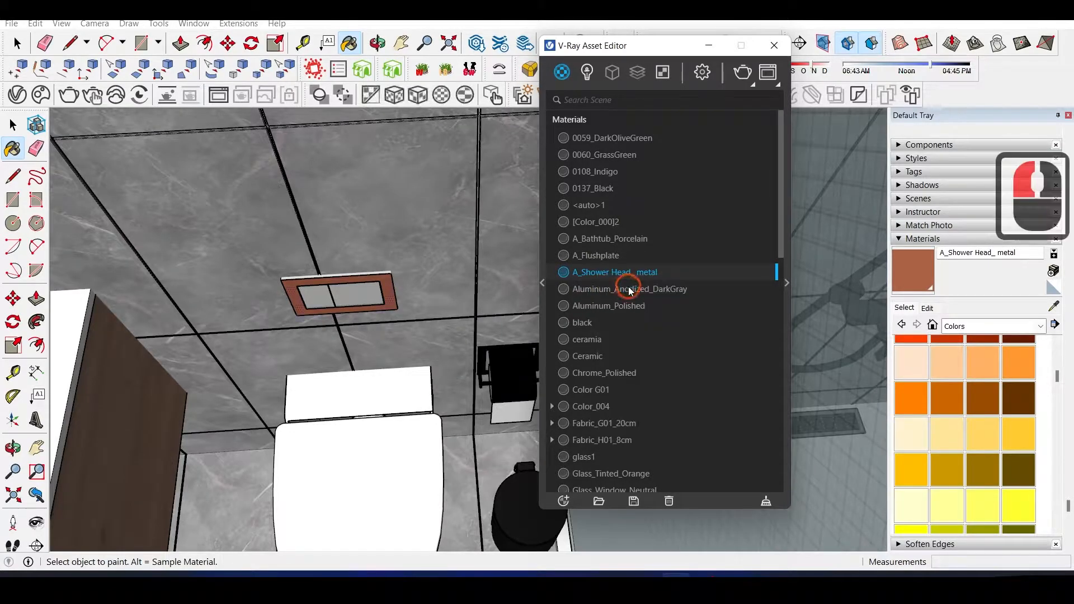
- Sample Aluminum_Anodized_DarkGray from the basin faucet and apply it to the selected flush plate frame
{"action": "scroll", "coordinate": [297, 257], "scroll_direction": "down", "scroll_amount": 7}
{"action": "middle_click_drag", "start_coordinate": [279, 229], "coordinate": [443, 209], "text": "shift"}
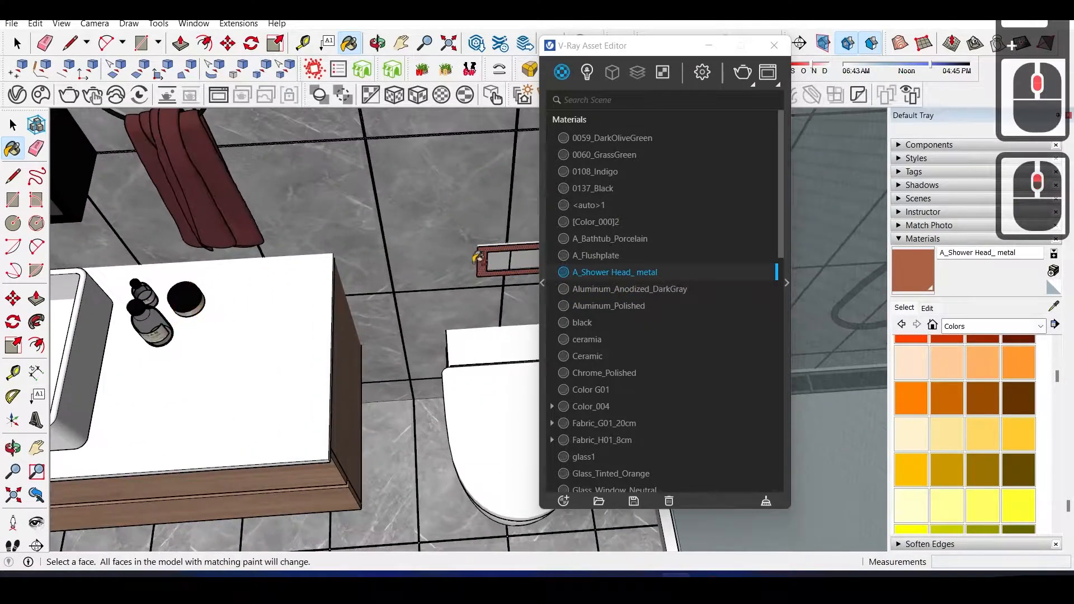
{"action": "scroll", "coordinate": [293, 211], "scroll_direction": "up", "scroll_amount": 5}
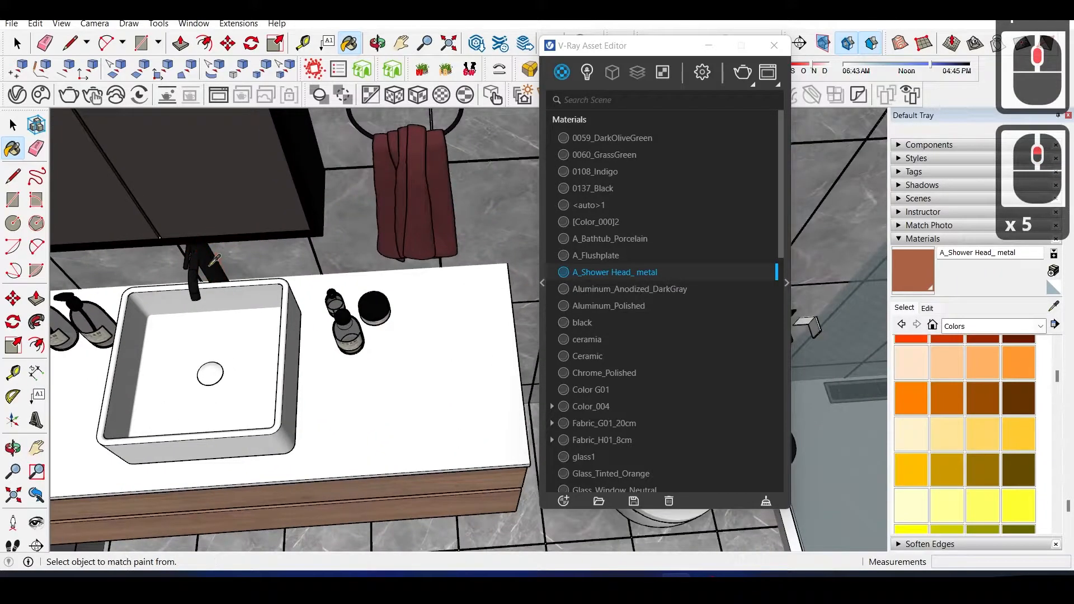
{"action": "left_click", "coordinate": [213, 261], "text": "alt"}
{"action": "scroll", "coordinate": [489, 250], "scroll_direction": "down", "scroll_amount": 5, "text": "shift"}
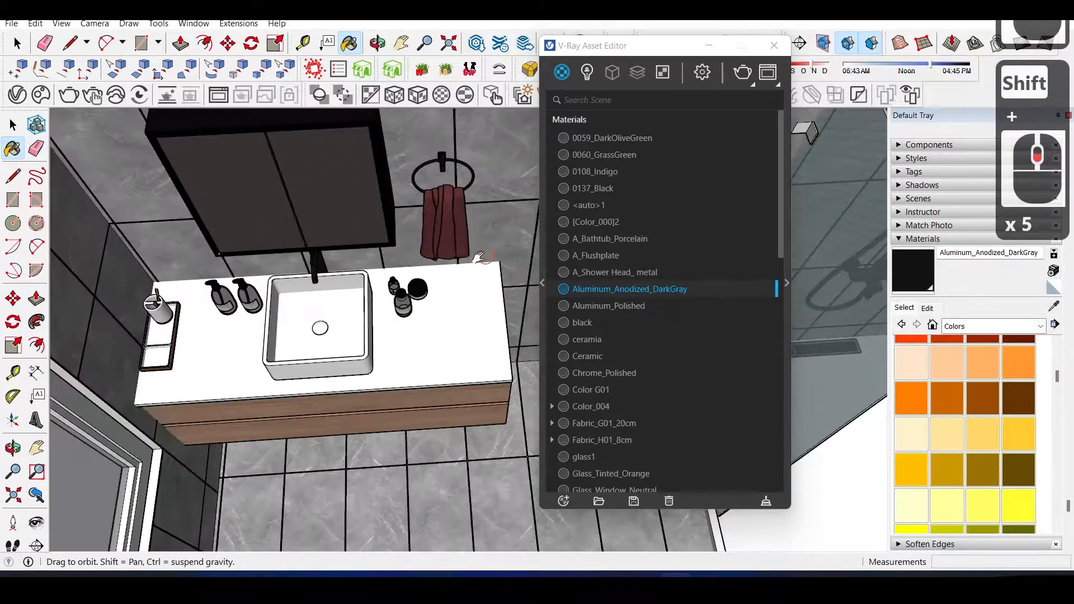
{"action": "middle_click_drag", "start_coordinate": [489, 251], "coordinate": [316, 313], "text": "shift"}
{"action": "scroll", "coordinate": [442, 280], "scroll_direction": "up", "scroll_amount": 3}
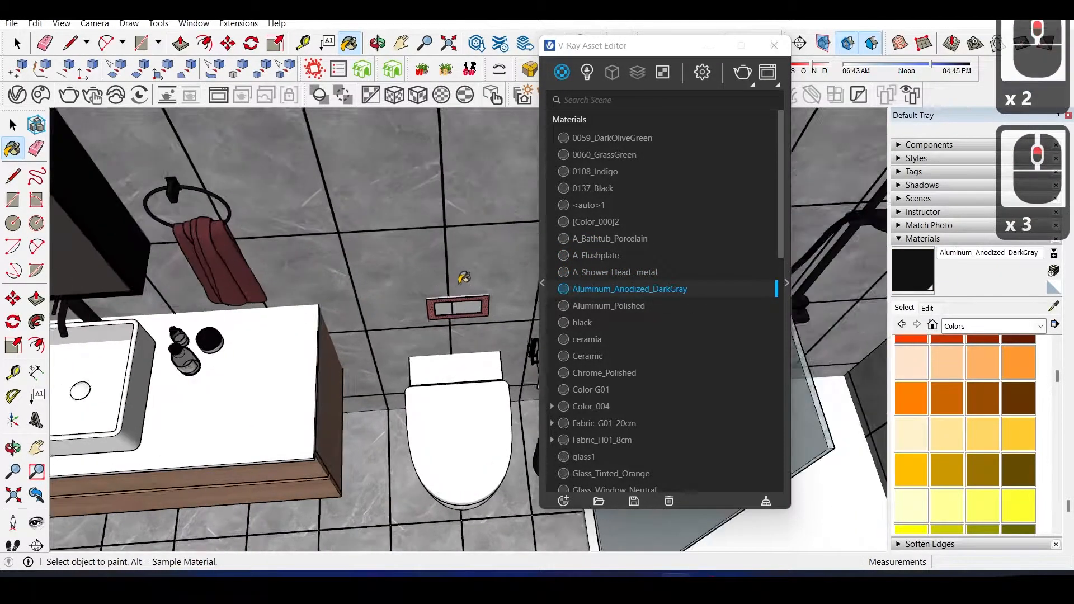
{"action": "right_click", "coordinate": [615, 296]}
{"action": "left_click", "coordinate": [636, 319]}
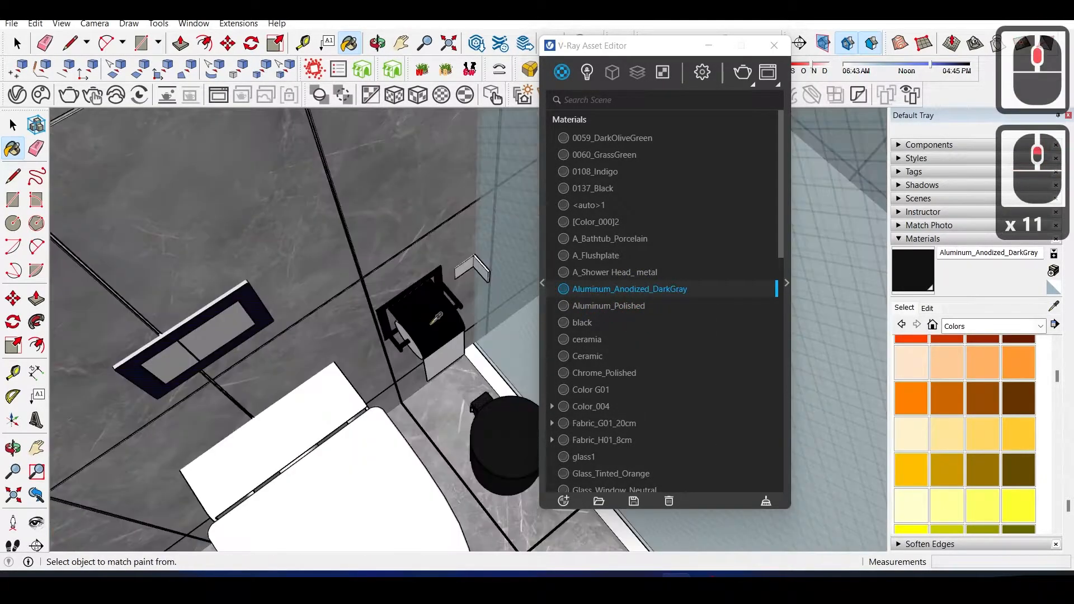
- Select the scene objects using the toilet paper holder's IRender - Metal3 and apply the flush plate frame's Aluminum_Anodized_DarkGray to them
{"action": "left_click", "coordinate": [447, 305], "text": "alt"}
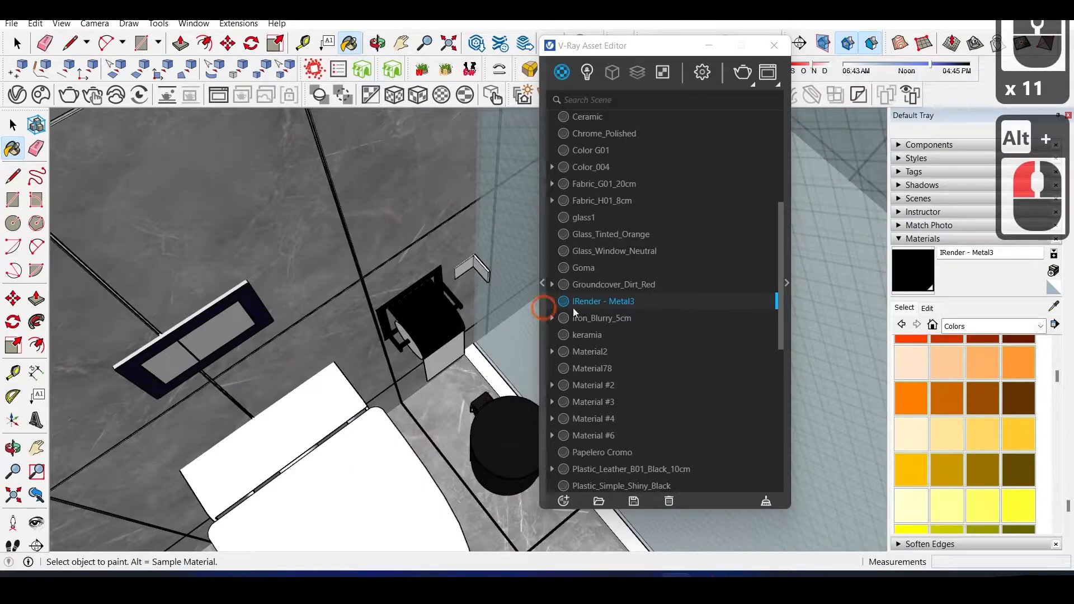
{"action": "right_click", "coordinate": [622, 303]}
{"action": "left_click", "coordinate": [650, 312]}
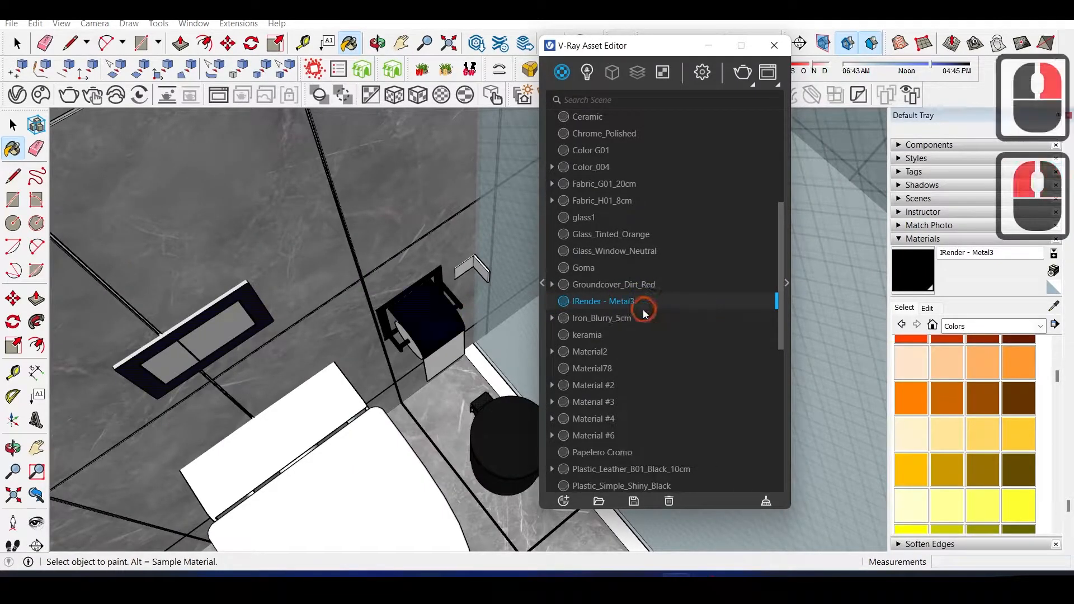
{"action": "left_click", "coordinate": [262, 309], "text": "alt"}
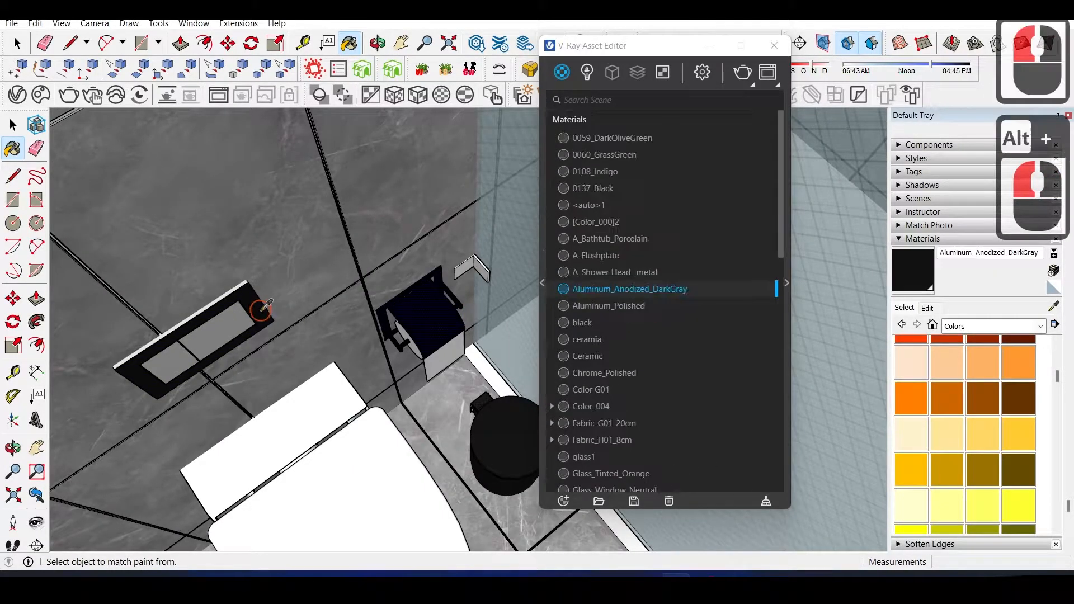
{"action": "right_click", "coordinate": [614, 292]}
{"action": "left_click", "coordinate": [655, 319]}
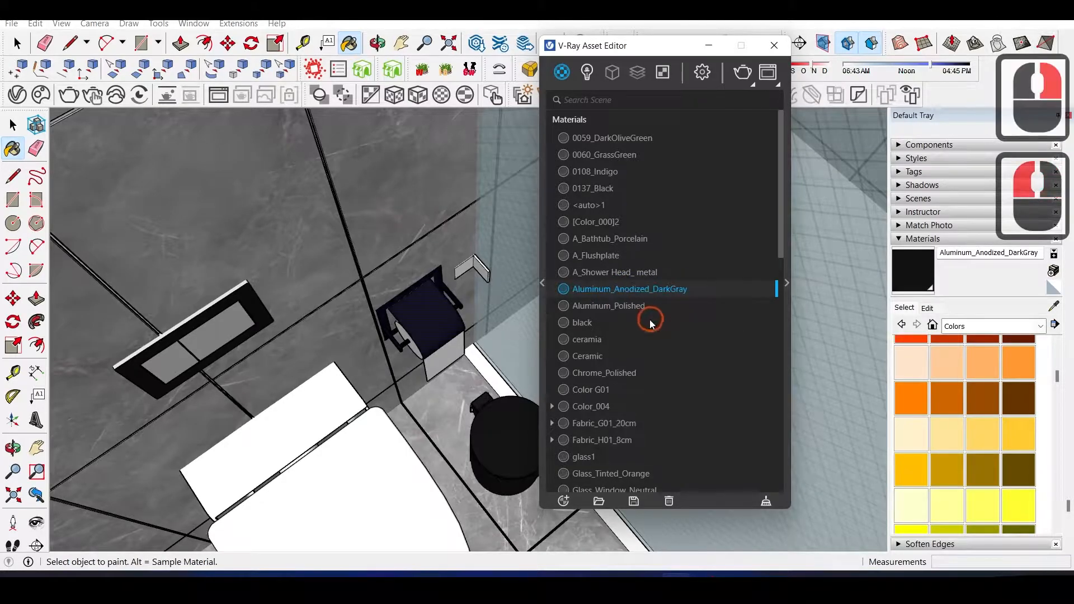
- Delete the woman scale figure behind the bathroom and purge the unused V-Ray assets
{"action": "scroll", "coordinate": [474, 305], "scroll_direction": "down", "scroll_amount": 20}
{"action": "key", "text": "space"}
{"action": "left_click", "coordinate": [171, 257]}
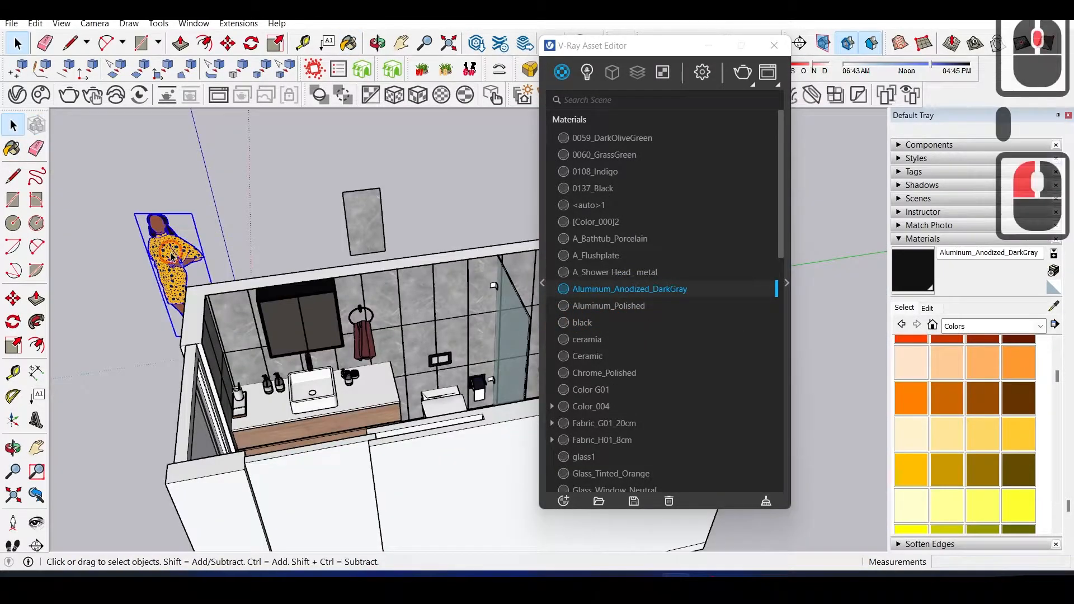
{"action": "key", "text": "Delete"}
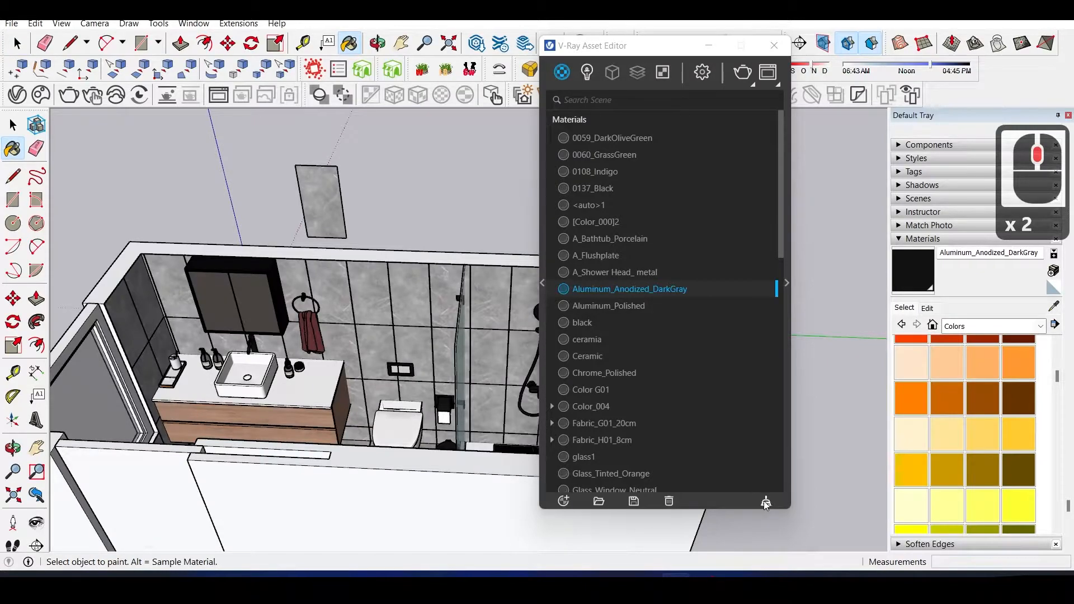
{"action": "left_click", "coordinate": [765, 503]}
{"action": "left_click", "coordinate": [568, 293]}
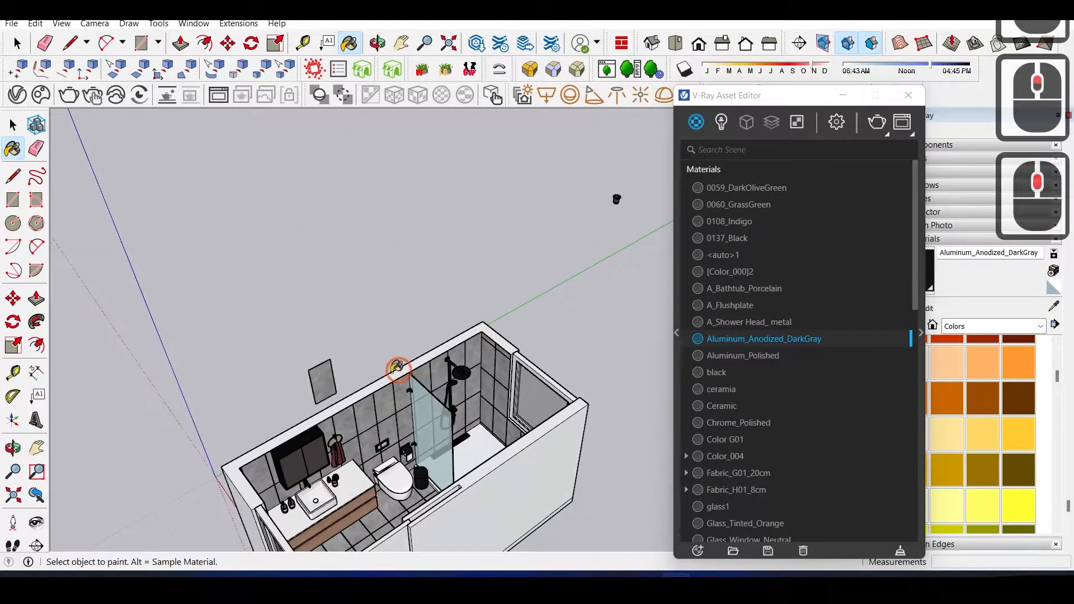
- Delete the loose tile sample panel behind the back wall and minimize the V-Ray Asset Editor
{"action": "scroll", "coordinate": [394, 254], "scroll_direction": "up", "scroll_amount": 4}
{"action": "middle_click_drag", "start_coordinate": [395, 254], "coordinate": [400, 233], "text": "shift"}
{"action": "key", "text": "space"}
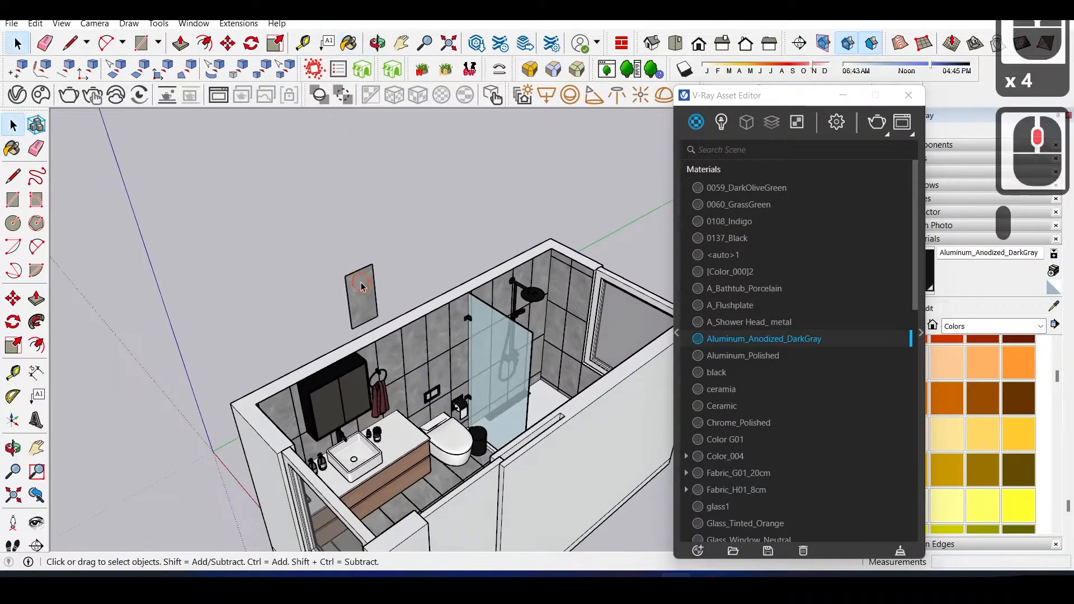
{"action": "left_click", "coordinate": [360, 286]}
{"action": "left_click", "coordinate": [360, 287]}
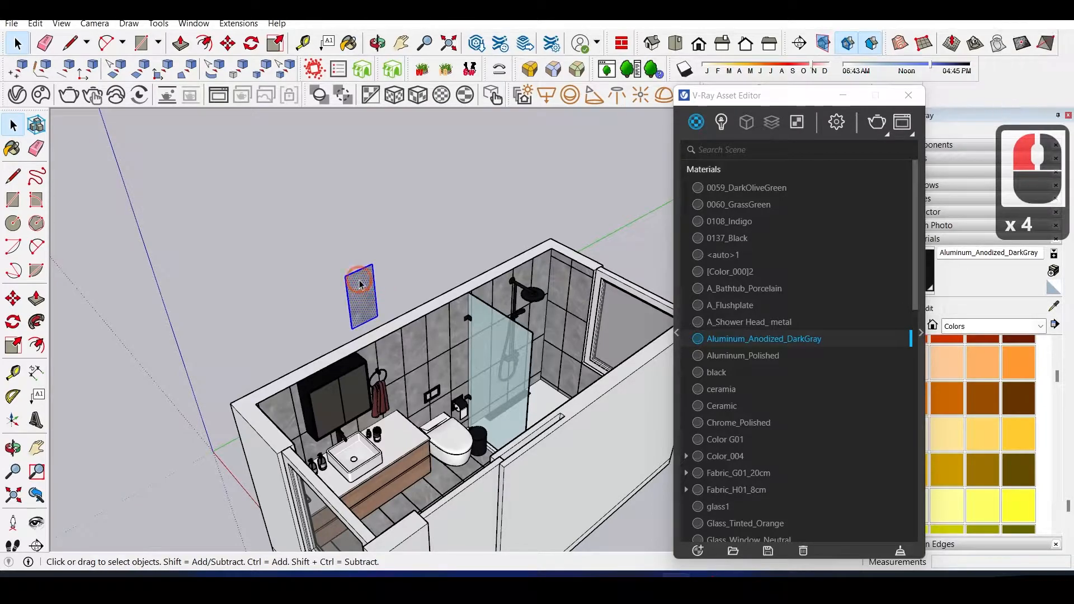
{"action": "key", "text": "Delete"}
{"action": "scroll", "coordinate": [451, 263], "scroll_direction": "down", "scroll_amount": 10}
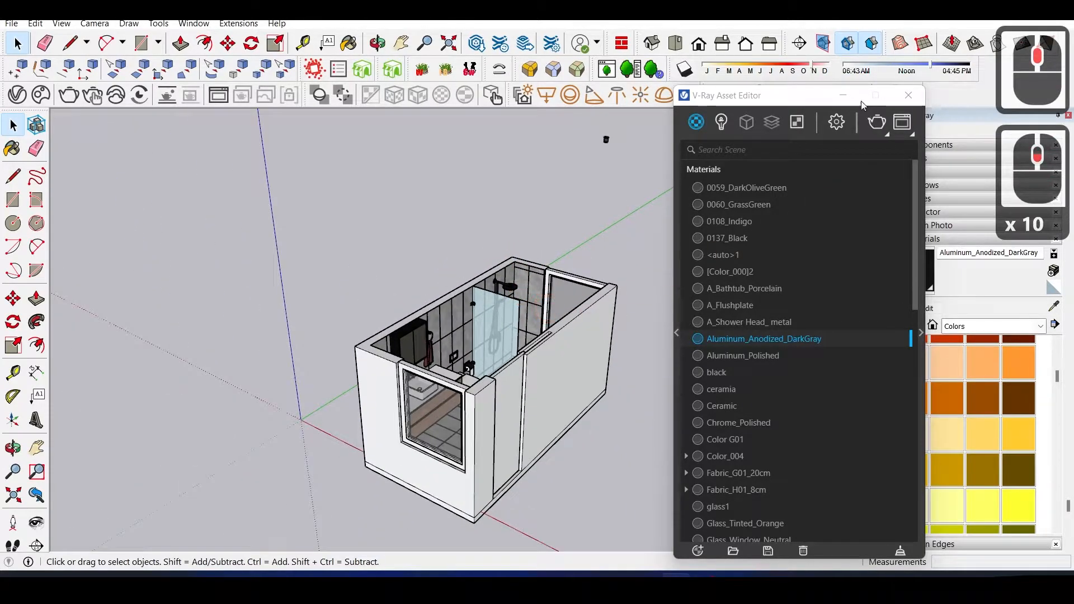
{"action": "left_click", "coordinate": [843, 96]}
- Draw a rectangle of about 2.04 by 3.86 m across the wall tops, from outer corner to opposite outer corner
{"action": "middle_click_drag", "start_coordinate": [794, 179], "coordinate": [674, 355]}
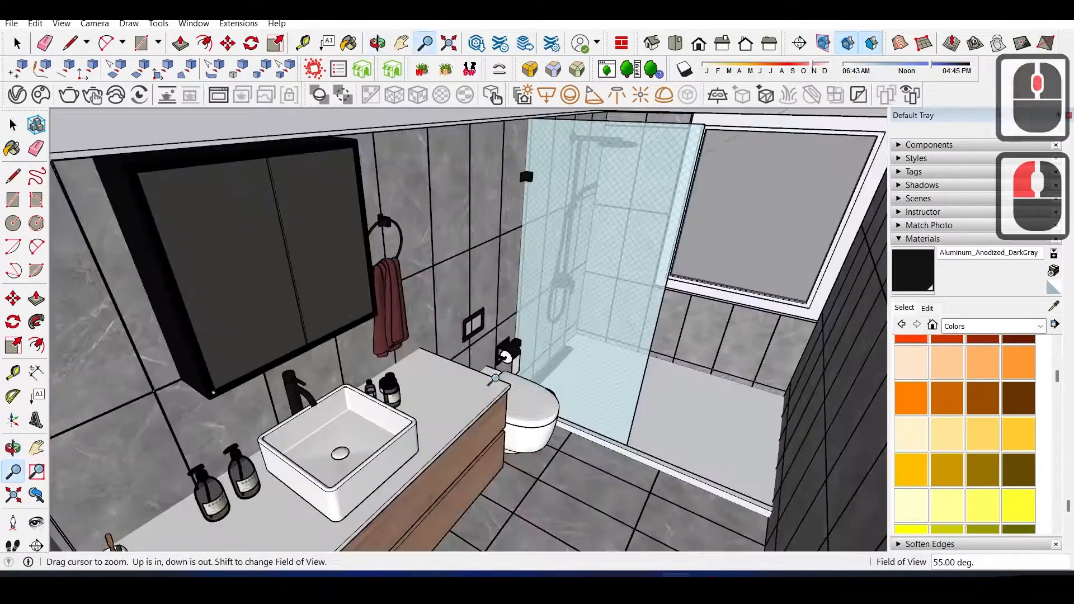
{"action": "middle_click_drag", "start_coordinate": [495, 378], "coordinate": [505, 356]}
{"action": "key", "text": "Escape"}
{"action": "scroll", "coordinate": [498, 313], "scroll_direction": "down", "scroll_amount": 9}
{"action": "middle_click_drag", "start_coordinate": [495, 285], "coordinate": [455, 313]}
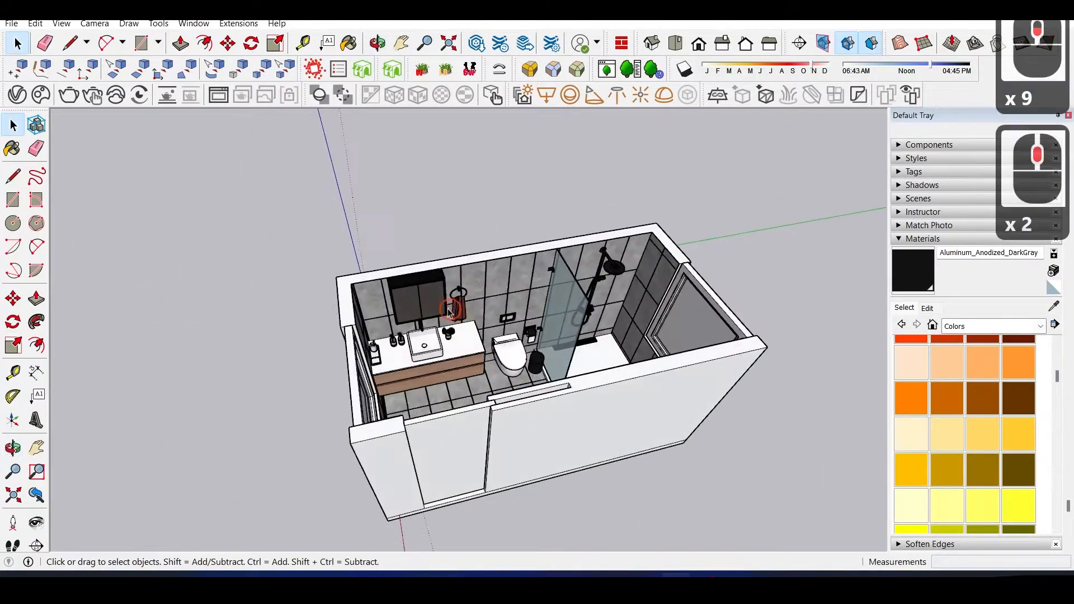
{"action": "key", "text": "r"}
{"action": "scroll", "coordinate": [342, 282], "scroll_direction": "up", "scroll_amount": 3}
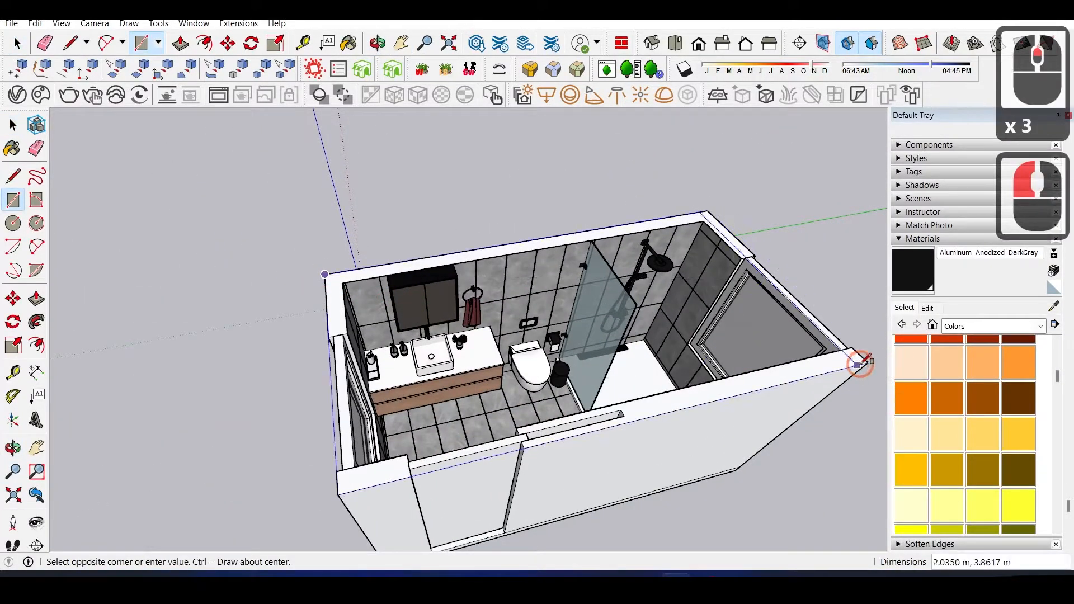
{"action": "left_click", "coordinate": [862, 363]}
- Push/Pull the rectangle up 0.1 m as a ceiling slab and turn the whole slab into a component
{"action": "scroll", "coordinate": [619, 360], "scroll_direction": "up", "scroll_amount": 2}
{"action": "key", "text": "space"}
{"action": "key", "text": "p"}
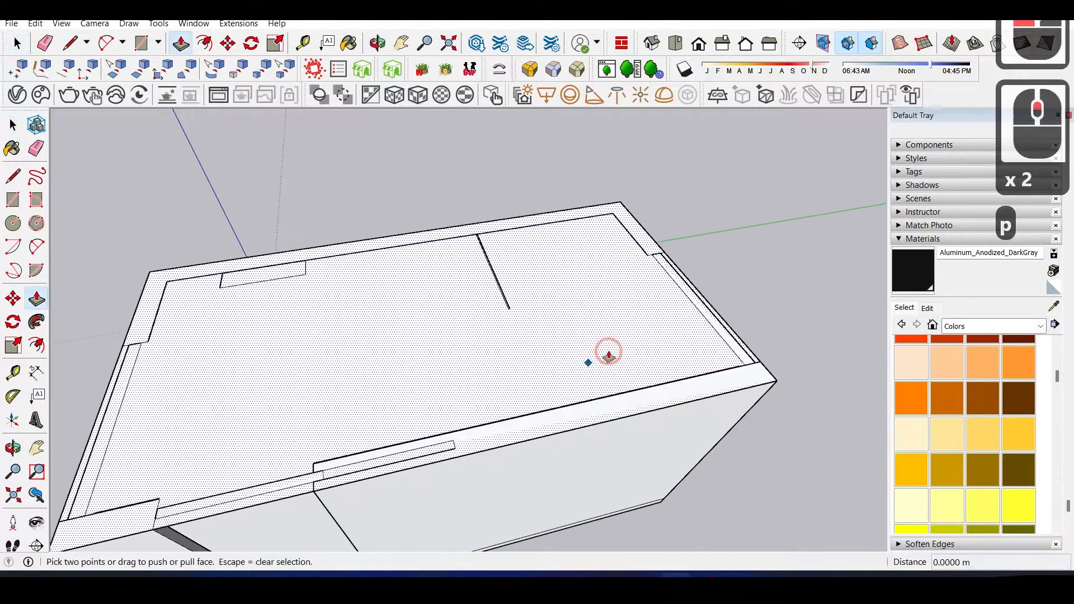
{"action": "left_click_drag", "start_coordinate": [586, 340], "coordinate": [595, 313], "text": "ctrl"}
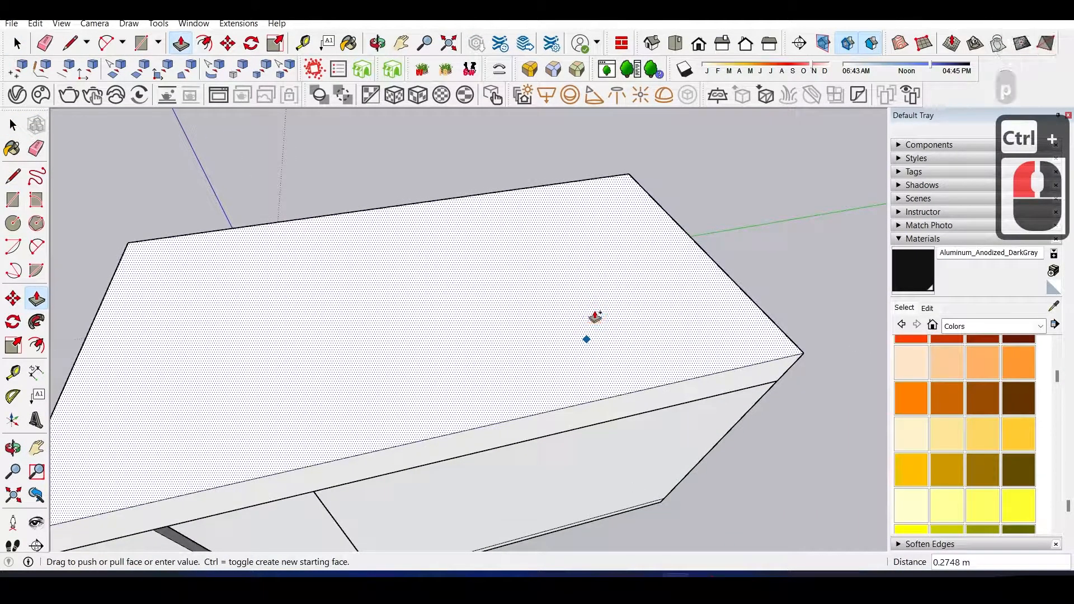
{"action": "key", "text": "Return"}
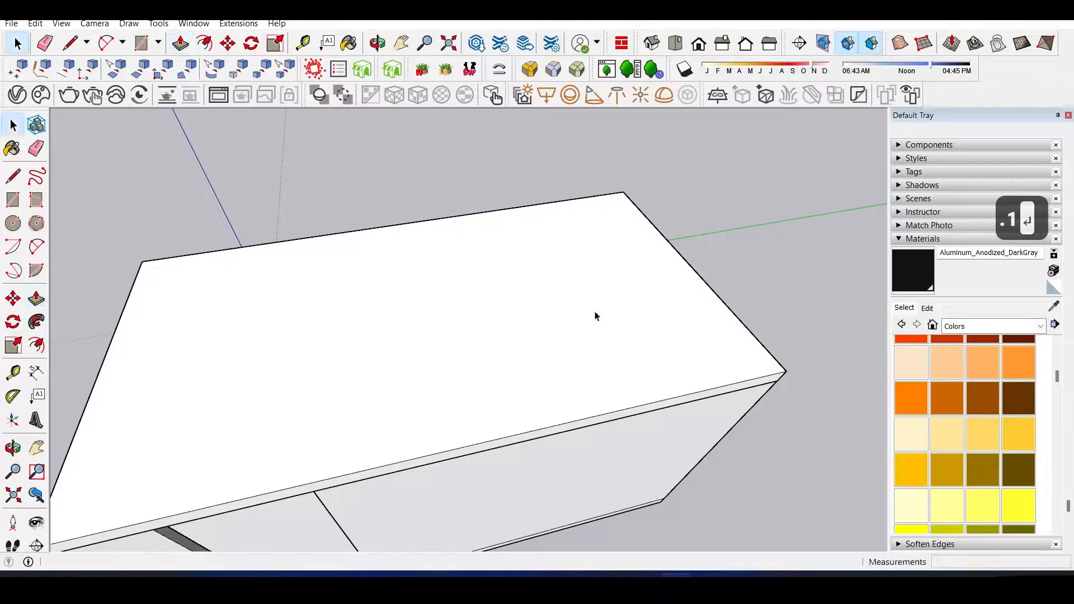
{"action": "triple_click", "coordinate": [595, 313]}
{"action": "key", "text": "g"}
{"action": "key", "text": "Return"}
- Paste a copy of the selected object and move it into position by the ceiling slab
{"action": "scroll", "coordinate": [594, 313], "scroll_direction": "down", "scroll_amount": 3}
{"action": "double_click", "coordinate": [487, 335]}
{"action": "middle_click_drag", "start_coordinate": [487, 335], "coordinate": [472, 340]}
{"action": "left_click", "coordinate": [626, 216]}
{"action": "middle_click_drag", "start_coordinate": [626, 220], "coordinate": [367, 328], "text": "shift"}
{"action": "key", "text": "ctrl+v"}
{"action": "left_click", "coordinate": [307, 324]}
{"action": "scroll", "coordinate": [307, 335], "scroll_direction": "up", "scroll_amount": 6}
{"action": "key", "text": "m"}
{"action": "left_click", "coordinate": [372, 357]}
{"action": "scroll", "coordinate": [314, 353], "scroll_direction": "up", "scroll_amount": 9}
{"action": "left_click", "coordinate": [417, 378]}
{"action": "scroll", "coordinate": [392, 358], "scroll_direction": "down", "scroll_amount": 10}
{"action": "key", "text": "space"}
- Draw a small circle on the ceiling slab's underside and offset its edge to form a concentric ring
{"action": "scroll", "coordinate": [405, 297], "scroll_direction": "up", "scroll_amount": 3}
{"action": "left_click", "coordinate": [470, 306]}
{"action": "scroll", "coordinate": [471, 306], "scroll_direction": "down", "scroll_amount": 2}
{"action": "middle_click_drag", "start_coordinate": [470, 306], "coordinate": [487, 240]}
{"action": "key", "text": "c"}
{"action": "left_click", "coordinate": [479, 289]}
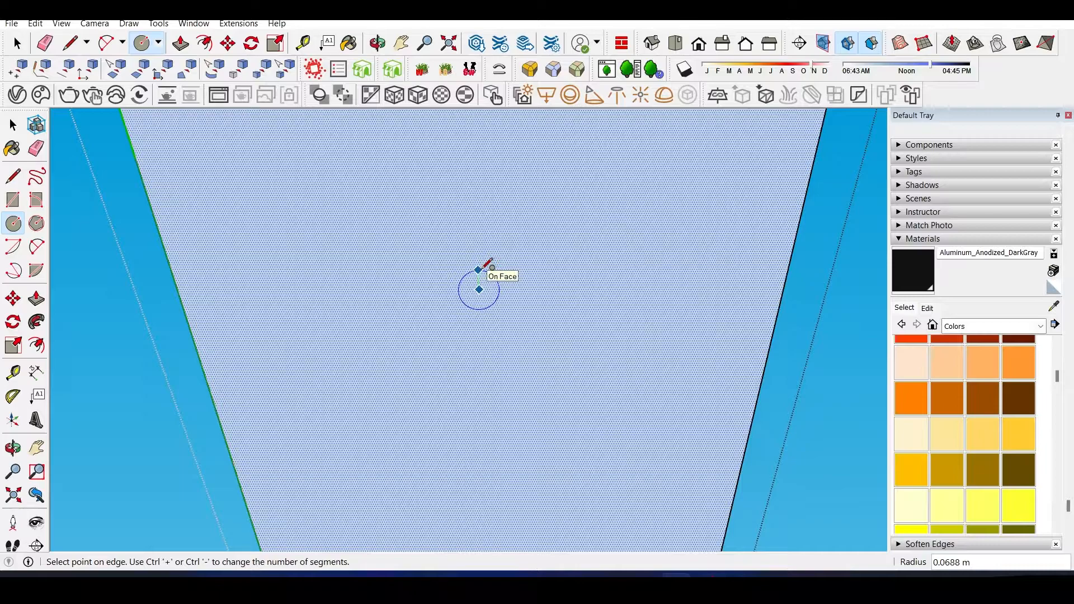
{"action": "scroll", "coordinate": [485, 267], "scroll_direction": "up", "scroll_amount": 15}
{"action": "key", "text": "f"}
{"action": "key", "text": "Escape"}
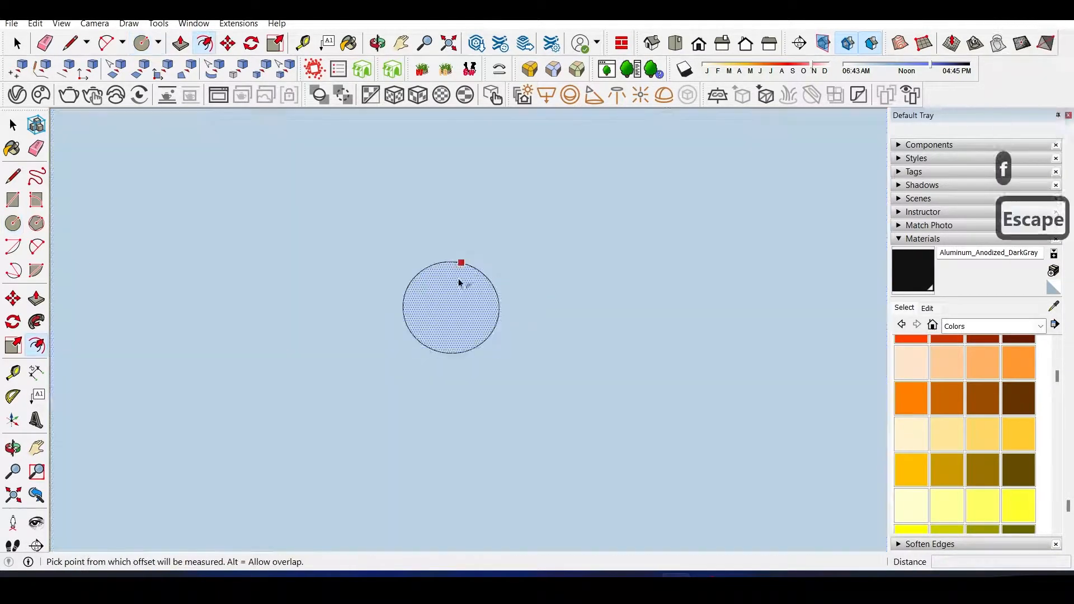
{"action": "left_click", "coordinate": [471, 261]}
{"action": "scroll", "coordinate": [472, 262], "scroll_direction": "down", "scroll_amount": 6}
{"action": "scroll", "coordinate": [462, 317], "scroll_direction": "up", "scroll_amount": 7}
- Push/Pull the faces of the concentric circles on the ceiling's underside with a distance of 0.005 m
{"action": "key", "text": "p"}
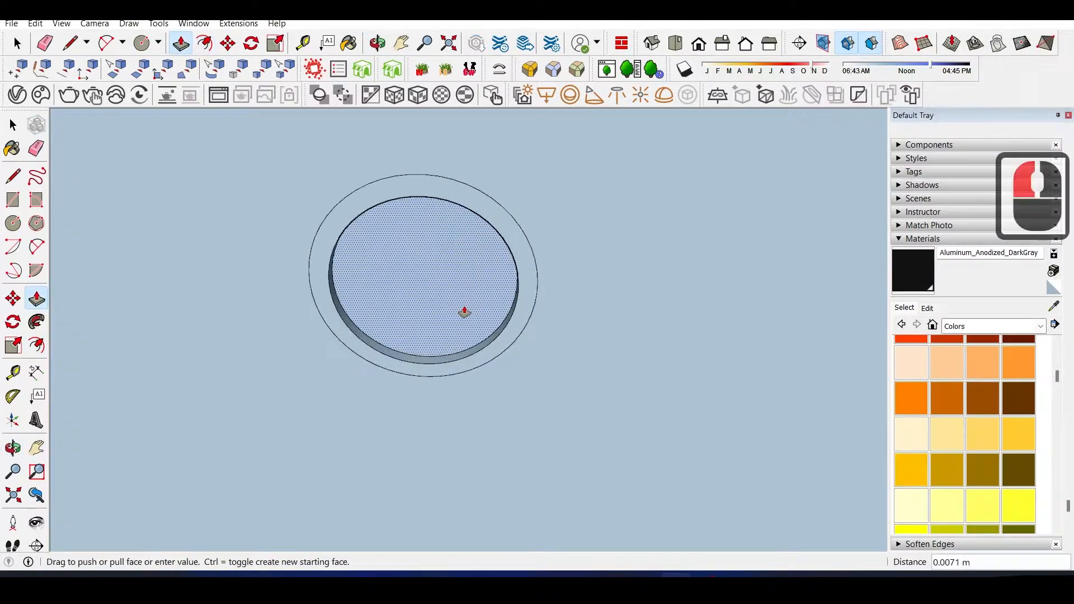
{"action": "key", "text": "Return"}
{"action": "middle_click_drag", "start_coordinate": [462, 313], "coordinate": [391, 271]}
{"action": "scroll", "coordinate": [391, 270], "scroll_direction": "down", "scroll_amount": 4}
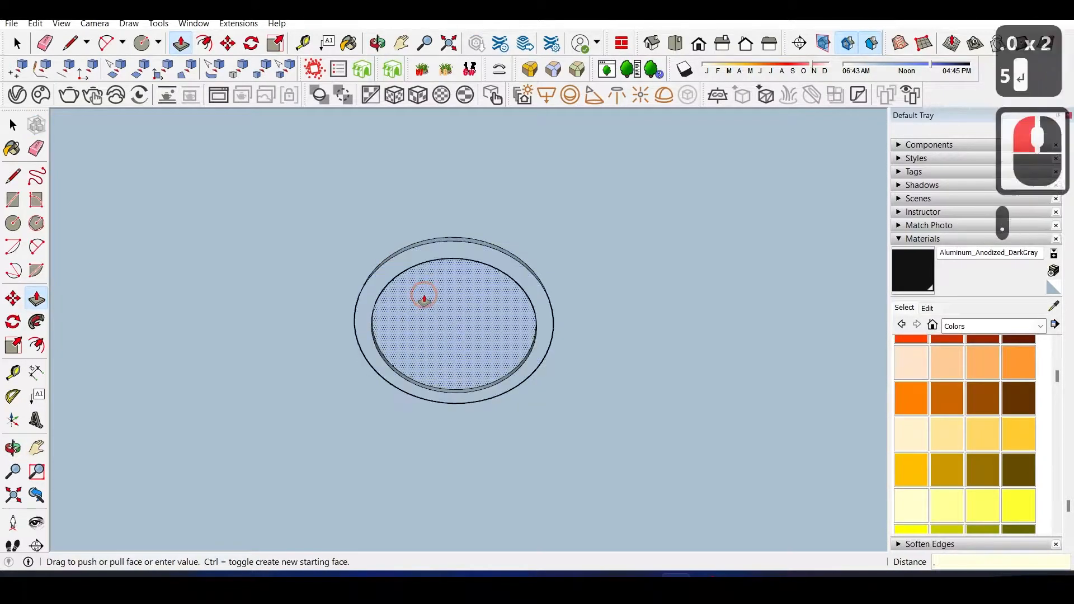
- Select the round light fitting on the ceiling's underside and move it into position along the ceiling
{"action": "scroll", "coordinate": [564, 233], "scroll_direction": "down", "scroll_amount": 14}
{"action": "middle_click_drag", "start_coordinate": [226, 256], "coordinate": [349, 151]}
{"action": "key", "text": "space"}
{"action": "left_click_drag", "start_coordinate": [478, 272], "coordinate": [521, 313]}
{"action": "scroll", "coordinate": [477, 304], "scroll_direction": "up", "scroll_amount": 4}
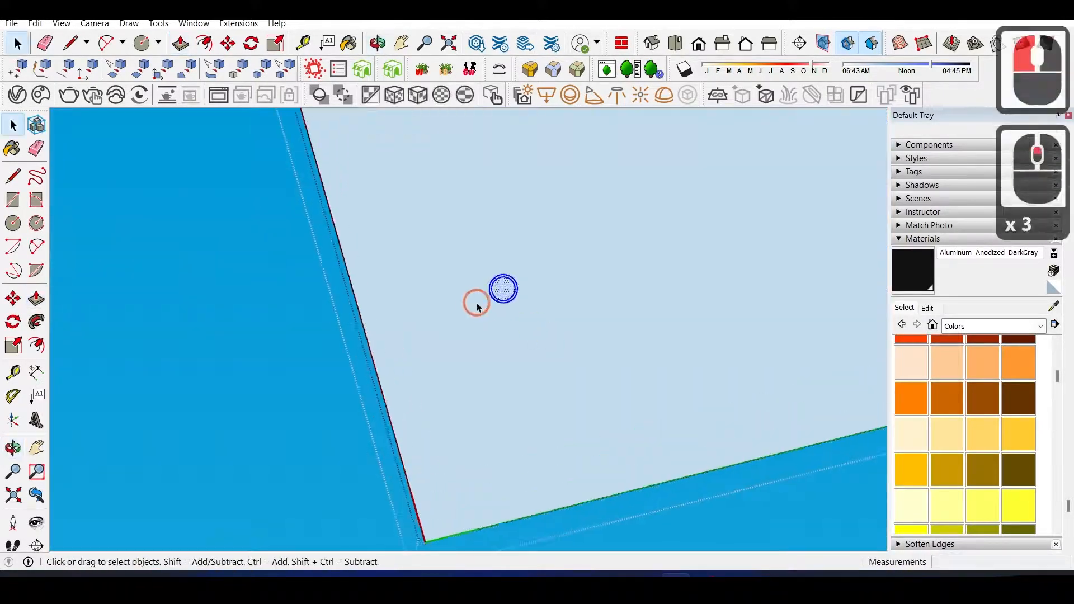
{"action": "key", "text": "m"}
{"action": "left_click", "coordinate": [518, 260]}
{"action": "scroll", "coordinate": [518, 260], "scroll_direction": "down", "scroll_amount": 11}
{"action": "middle_click_drag", "start_coordinate": [427, 288], "coordinate": [342, 347], "text": "shift"}
{"action": "scroll", "coordinate": [343, 347], "scroll_direction": "up", "scroll_amount": 3}
{"action": "middle_click_drag", "start_coordinate": [446, 313], "coordinate": [705, 241]}
{"action": "scroll", "coordinate": [512, 345], "scroll_direction": "down", "scroll_amount": 13}
{"action": "scroll", "coordinate": [475, 362], "scroll_direction": "up", "scroll_amount": 10}
{"action": "scroll", "coordinate": [396, 345], "scroll_direction": "up", "scroll_amount": 2}
{"action": "middle_click_drag", "start_coordinate": [705, 241], "coordinate": [762, 397], "text": "shift"}
{"action": "left_click", "coordinate": [462, 195]}
{"action": "left_click", "coordinate": [638, 179]}
{"action": "middle_click_drag", "start_coordinate": [638, 302], "coordinate": [487, 322]}
- Copy the round light fitting along the ceiling, using the wall flush plate as the alignment reference
{"action": "key", "text": "space"}
{"action": "left_click", "coordinate": [358, 154]}
{"action": "middle_click_drag", "start_coordinate": [358, 154], "coordinate": [17, 30], "text": "shift"}
{"action": "middle_click_drag", "start_coordinate": [479, 265], "coordinate": [509, 50], "text": "shift"}
{"action": "scroll", "coordinate": [542, 316], "scroll_direction": "up", "scroll_amount": 6, "text": "shift"}
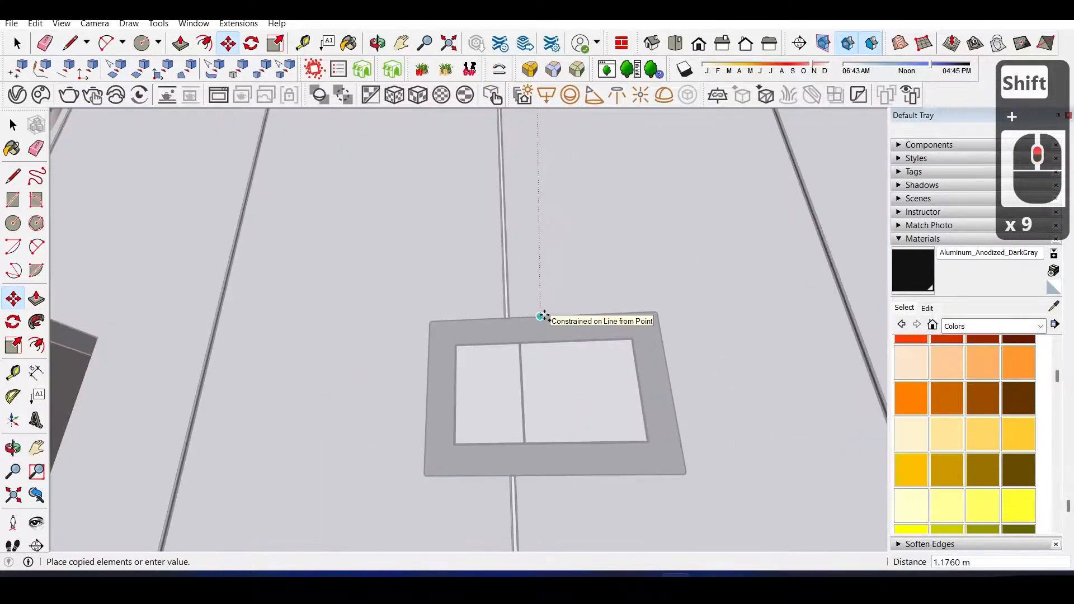
{"action": "left_click", "coordinate": [540, 317]}
- Place another copy of the round light fitting farther along the ceiling to complete a row of three
{"action": "middle_click_drag", "start_coordinate": [541, 316], "coordinate": [448, 211]}
{"action": "left_click", "coordinate": [448, 211]}
{"action": "key", "text": "ctrl"}
{"action": "middle_click_drag", "start_coordinate": [534, 191], "coordinate": [424, 187], "text": "shift"}
{"action": "scroll", "coordinate": [711, 314], "scroll_direction": "up", "scroll_amount": 4}
{"action": "middle_click_drag", "start_coordinate": [710, 314], "coordinate": [654, 328], "text": "shift"}
{"action": "scroll", "coordinate": [537, 212], "scroll_direction": "up", "scroll_amount": 10}
{"action": "left_click", "coordinate": [592, 216], "text": "shift"}
{"action": "scroll", "coordinate": [557, 261], "scroll_direction": "down", "scroll_amount": 20}
{"action": "middle_click_drag", "start_coordinate": [502, 311], "coordinate": [434, 178], "text": "shift"}
{"action": "scroll", "coordinate": [458, 225], "scroll_direction": "up", "scroll_amount": 5}
{"action": "scroll", "coordinate": [943, 425], "scroll_direction": "up", "scroll_amount": 1}
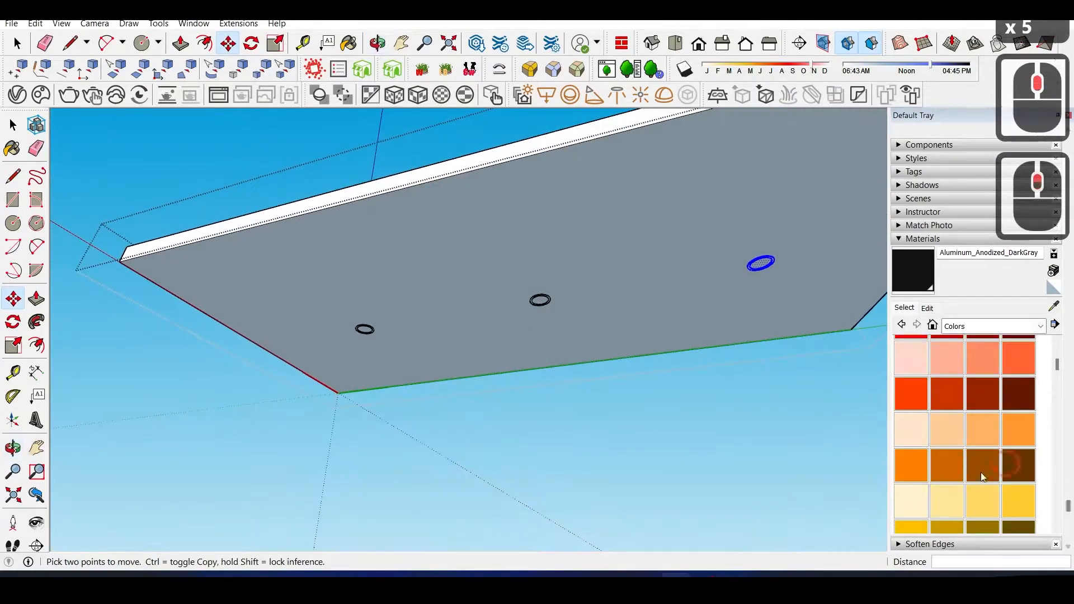
- Paint the inner discs of the ceiling light fittings with Color C02
{"action": "left_click", "coordinate": [946, 429]}
{"action": "scroll", "coordinate": [425, 336], "scroll_direction": "up", "scroll_amount": 8}
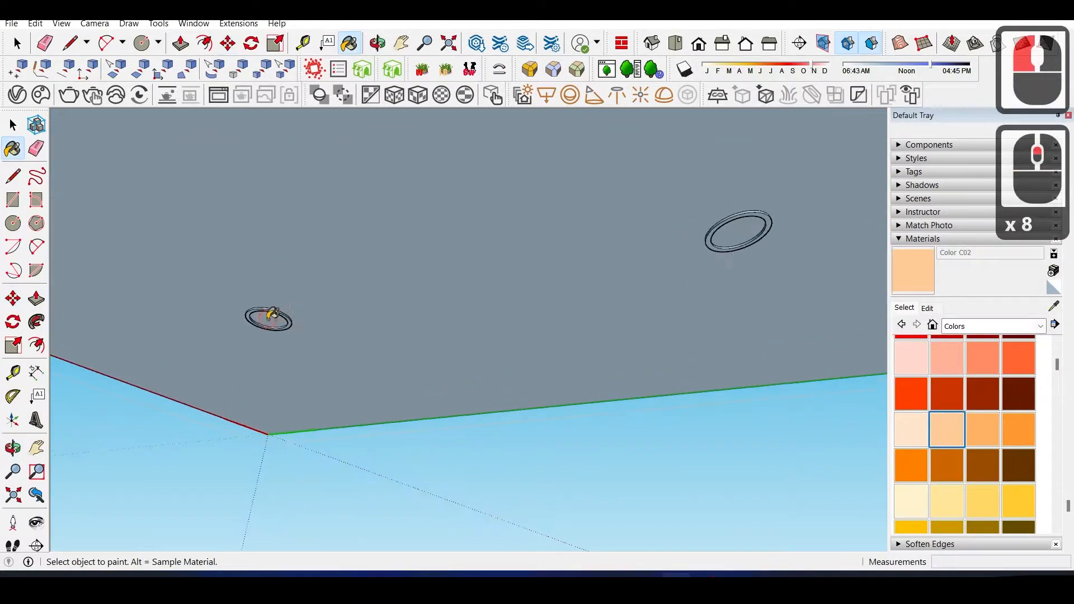
{"action": "left_click", "coordinate": [271, 316]}
{"action": "middle_click_drag", "start_coordinate": [380, 371], "coordinate": [398, 350], "text": "shift"}
{"action": "scroll", "coordinate": [539, 297], "scroll_direction": "down", "scroll_amount": 6}
{"action": "scroll", "coordinate": [636, 270], "scroll_direction": "up", "scroll_amount": 5}
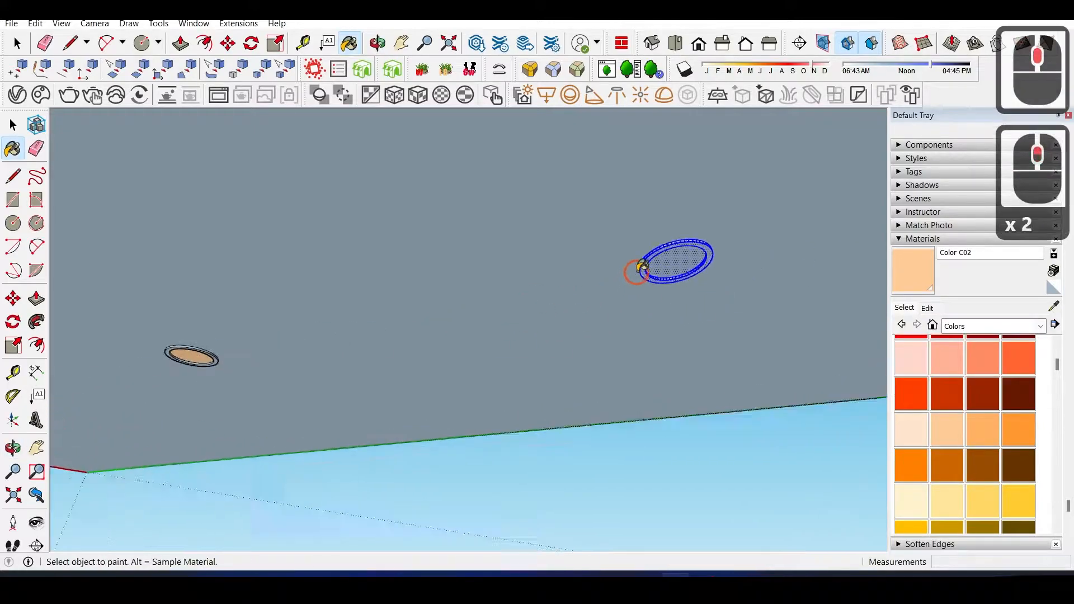
{"action": "scroll", "coordinate": [685, 268], "scroll_direction": "down", "scroll_amount": 11}
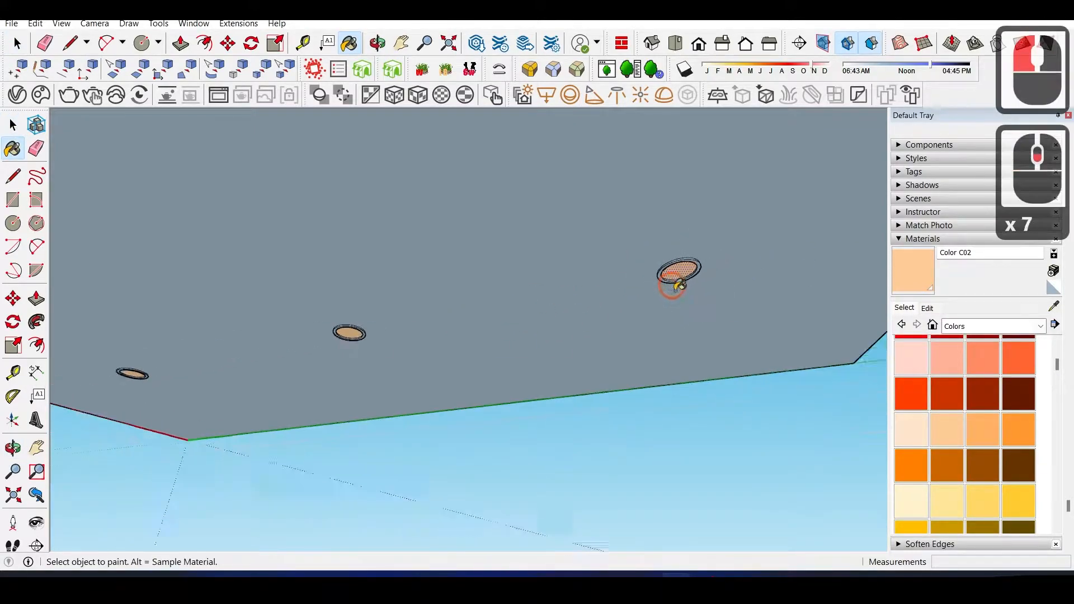
{"action": "scroll", "coordinate": [563, 258], "scroll_direction": "up", "scroll_amount": 5}
- Sample Aluminum_Anodized_DarkGray from the wall flush plate and paint the faces of the light fittings' outer ring
{"action": "middle_click_drag", "start_coordinate": [563, 259], "coordinate": [544, 314]}
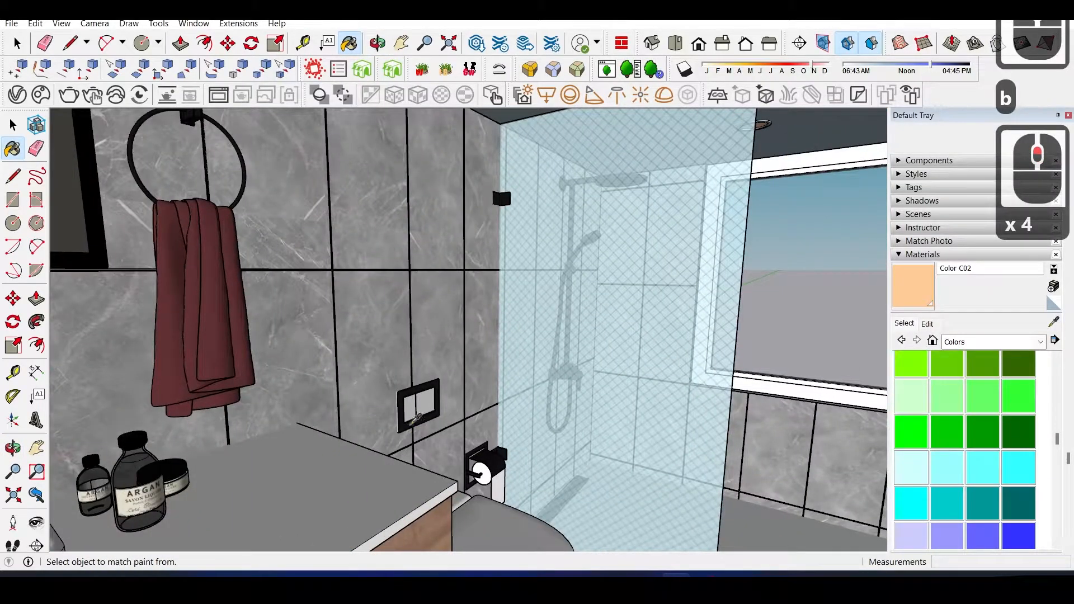
{"action": "middle_click_drag", "start_coordinate": [565, 346], "coordinate": [556, 468]}
{"action": "key", "text": "space"}
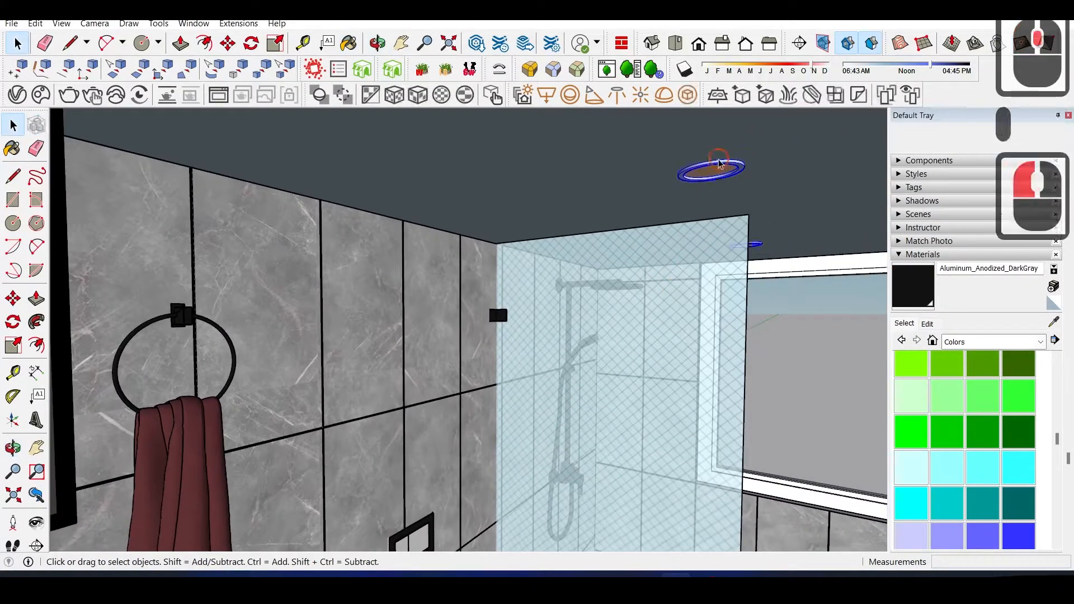
{"action": "scroll", "coordinate": [721, 164], "scroll_direction": "up", "scroll_amount": 11}
{"action": "key", "text": "b"}
{"action": "scroll", "coordinate": [747, 155], "scroll_direction": "up", "scroll_amount": 4}
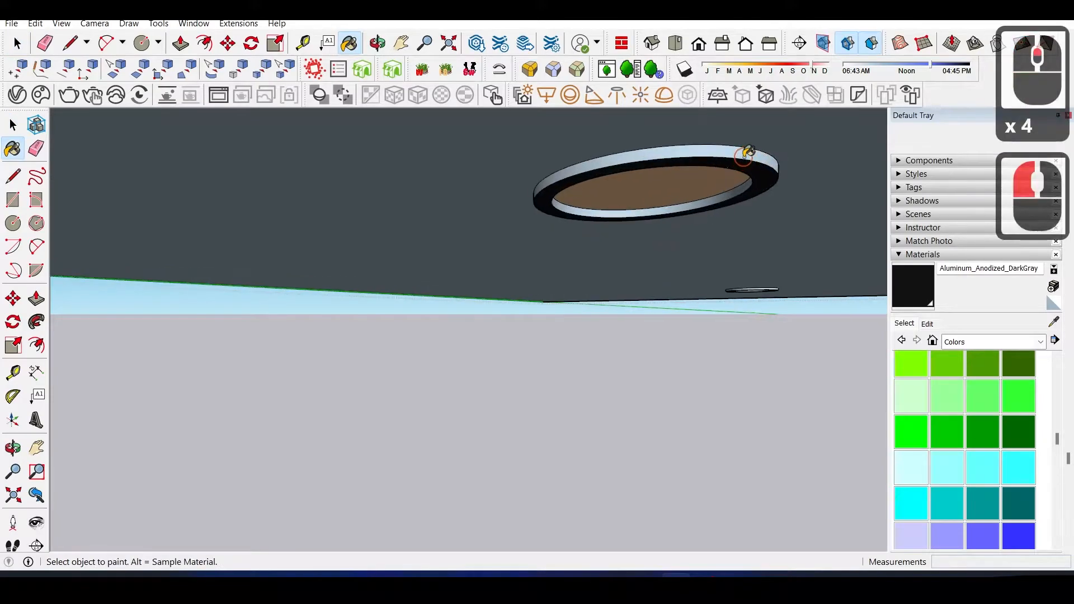
{"action": "scroll", "coordinate": [749, 178], "scroll_direction": "up", "scroll_amount": 3}
{"action": "scroll", "coordinate": [739, 297], "scroll_direction": "up", "scroll_amount": 12}
{"action": "left_click", "coordinate": [657, 131]}
{"action": "scroll", "coordinate": [703, 177], "scroll_direction": "down", "scroll_amount": 12}
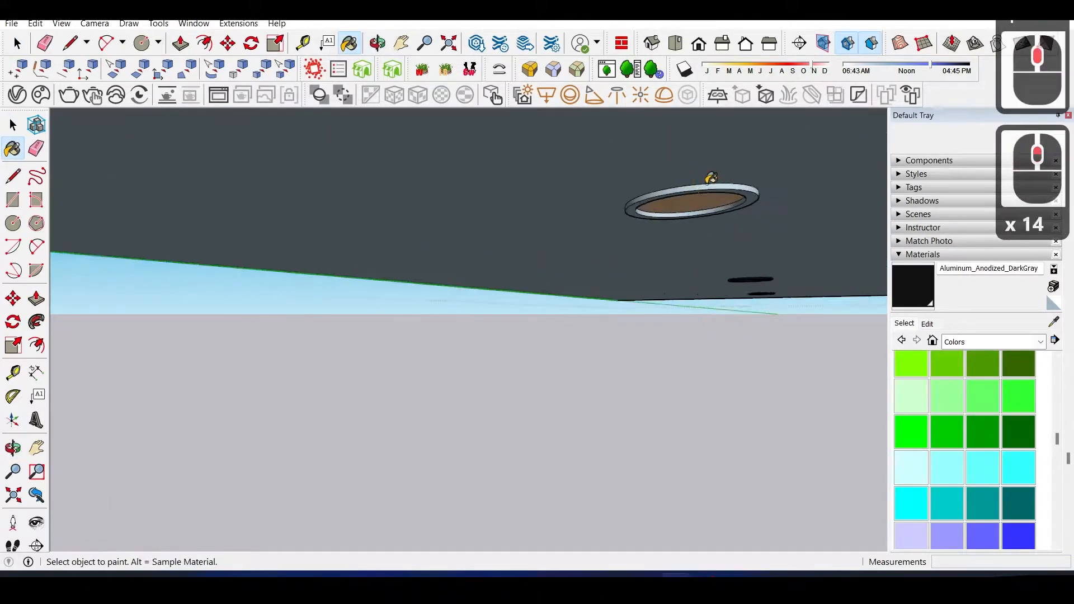
{"action": "left_click", "coordinate": [716, 190]}
{"action": "middle_click_drag", "start_coordinate": [727, 230], "coordinate": [666, 216]}
- Sample the WallPaint_Simple_Reflective material and paint the ceiling slab with it
{"action": "scroll", "coordinate": [671, 218], "scroll_direction": "down", "scroll_amount": 5}
{"action": "left_click", "coordinate": [867, 301], "text": "alt"}
{"action": "left_click", "coordinate": [691, 227]}
{"action": "scroll", "coordinate": [691, 227], "scroll_direction": "down", "scroll_amount": 2}
{"action": "key", "text": "Escape"}
{"action": "key", "text": "Escape"}
- Examine the window frame's lower edge and corners where they meet the tiled wall
{"action": "middle_click_drag", "start_coordinate": [676, 269], "coordinate": [503, 346]}
{"action": "middle_click_drag", "start_coordinate": [503, 347], "coordinate": [400, 333], "text": "shift"}
{"action": "scroll", "coordinate": [702, 386], "scroll_direction": "up", "scroll_amount": 5}
{"action": "scroll", "coordinate": [400, 331], "scroll_direction": "up", "scroll_amount": 2}
{"action": "scroll", "coordinate": [406, 332], "scroll_direction": "down", "scroll_amount": 5}
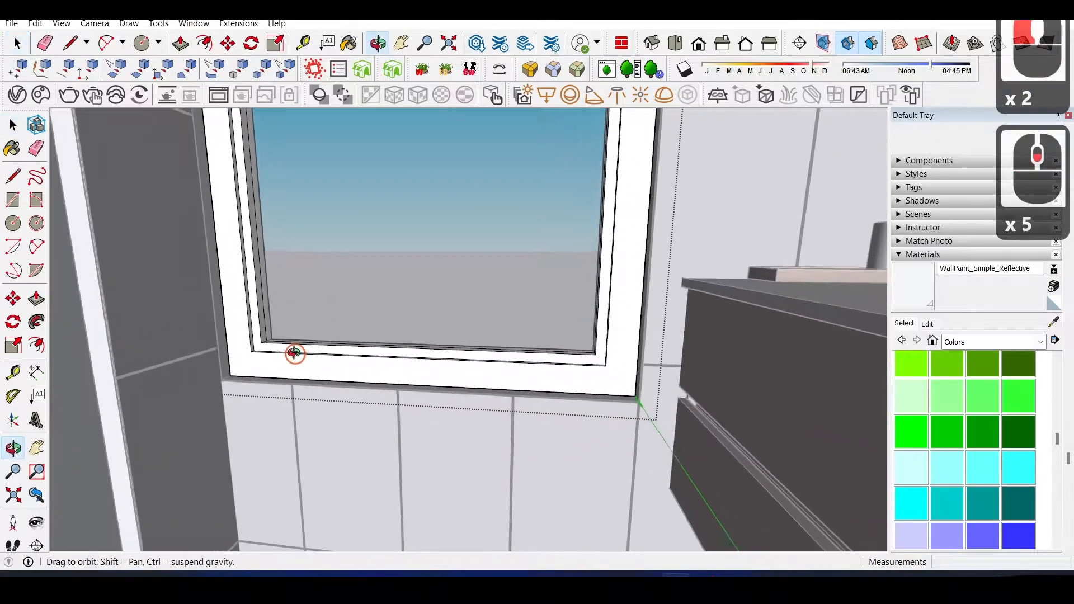
{"action": "middle_click_drag", "start_coordinate": [292, 353], "coordinate": [590, 395]}
{"action": "middle_click_drag", "start_coordinate": [338, 352], "coordinate": [329, 379]}
{"action": "scroll", "coordinate": [328, 379], "scroll_direction": "up", "scroll_amount": 2}
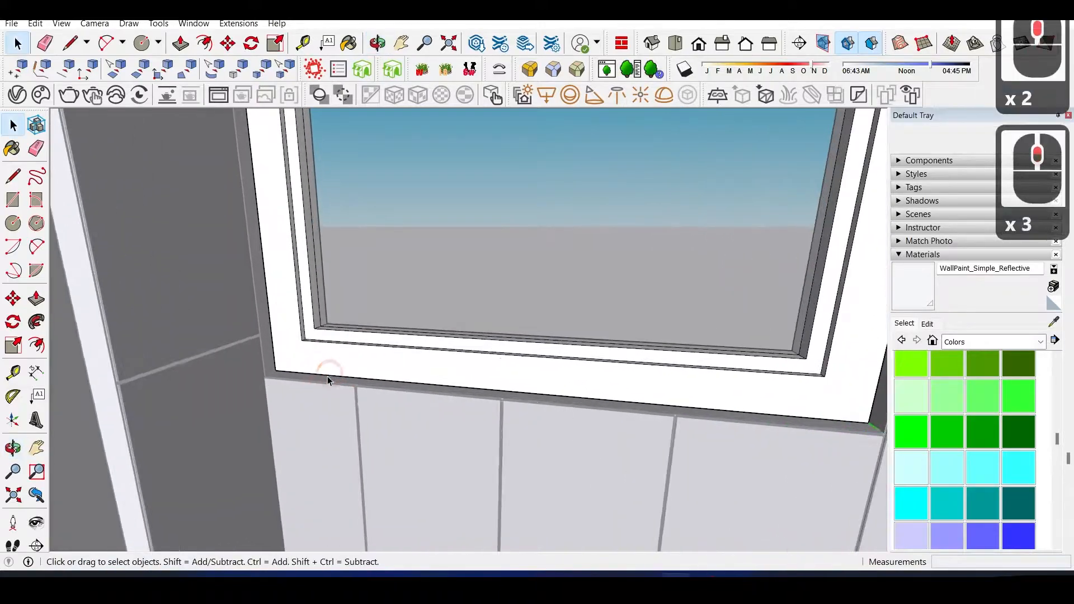
{"action": "scroll", "coordinate": [859, 422], "scroll_direction": "down", "scroll_amount": 3}
{"action": "middle_click_drag", "start_coordinate": [786, 288], "coordinate": [781, 439]}
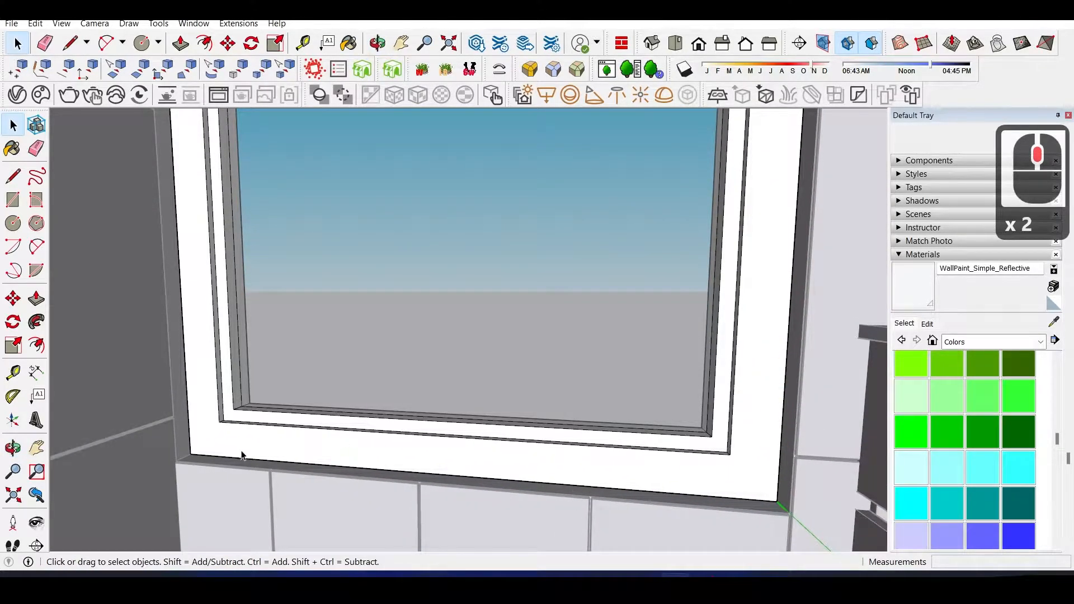
{"action": "middle_click_drag", "start_coordinate": [218, 412], "coordinate": [302, 407], "text": "shift"}
{"action": "middle_click_drag", "start_coordinate": [529, 445], "coordinate": [444, 431], "text": "shift"}
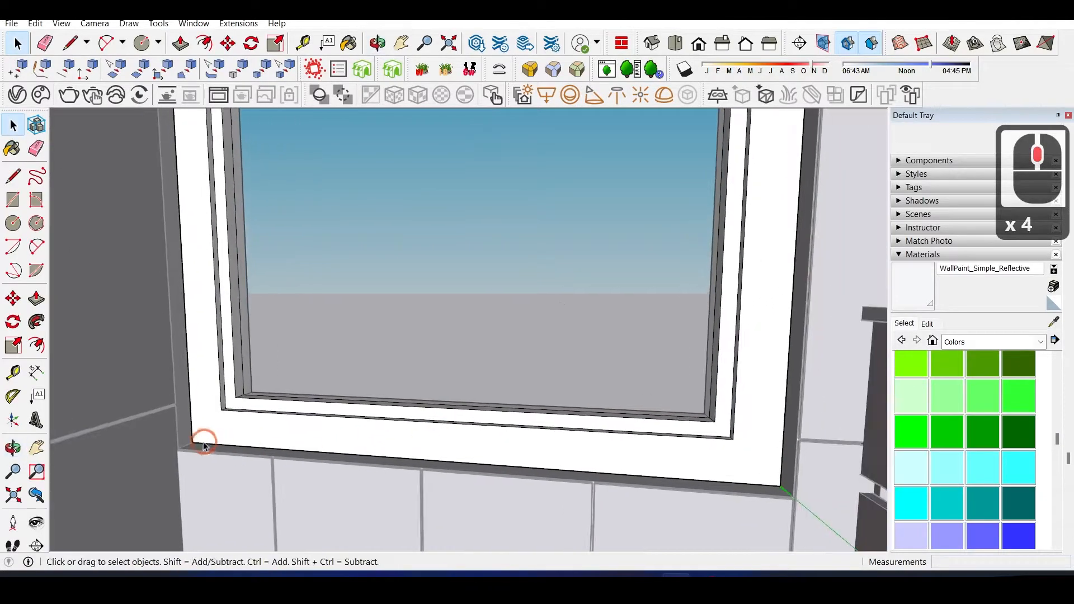
{"action": "scroll", "coordinate": [237, 460], "scroll_direction": "up", "scroll_amount": 1}
{"action": "middle_click_drag", "start_coordinate": [228, 451], "coordinate": [331, 426]}
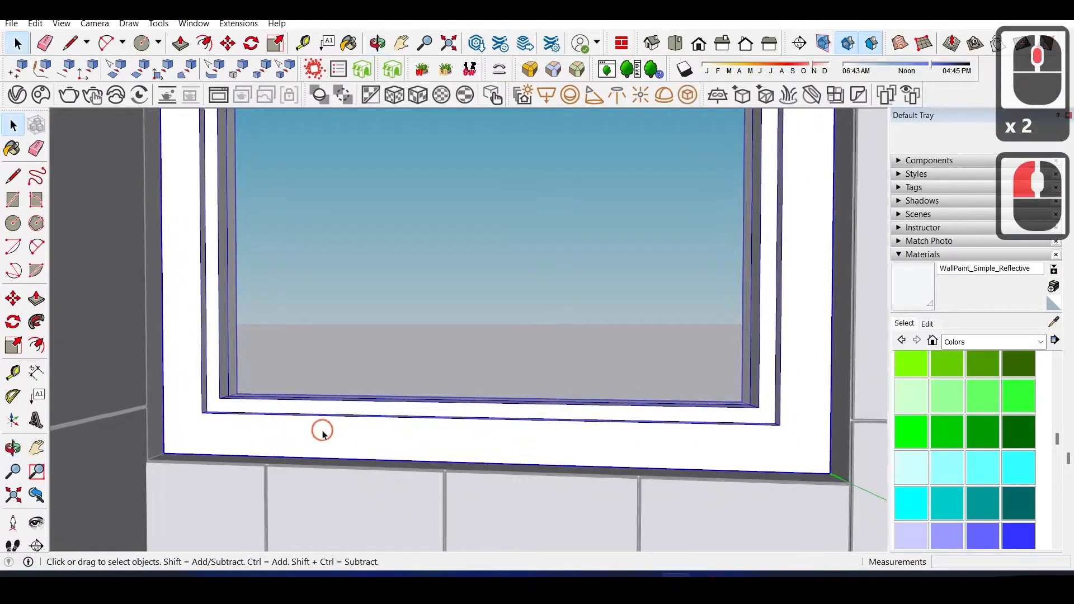
- Try to move the window frame's lower edges by 0.01 m
{"action": "left_click", "coordinate": [322, 434]}
{"action": "left_click", "coordinate": [323, 434]}
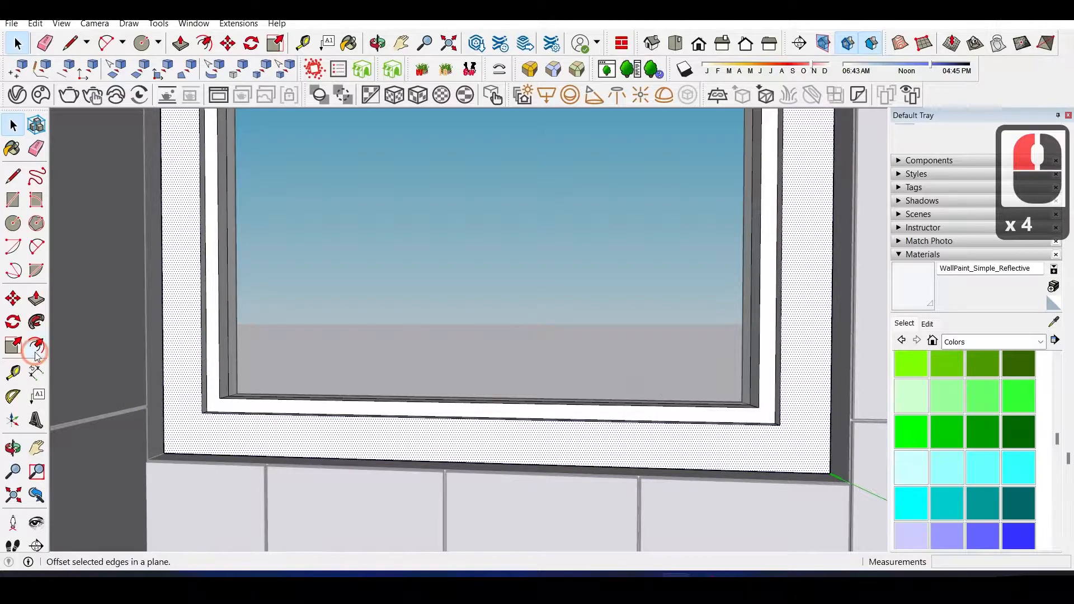
{"action": "left_click", "coordinate": [553, 450]}
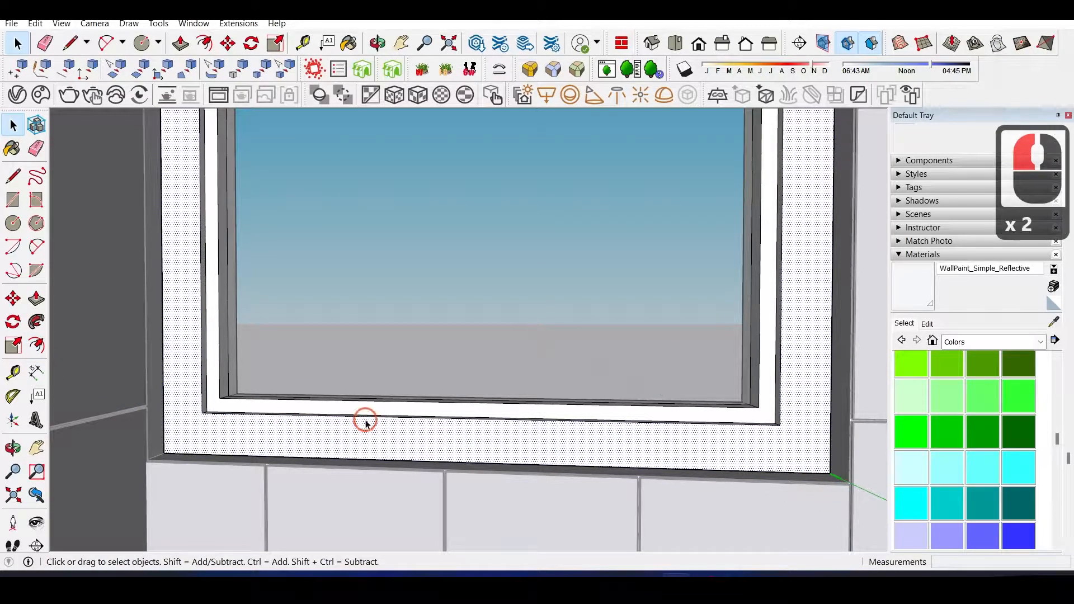
{"action": "key", "text": "m"}
{"action": "left_click", "coordinate": [798, 457]}
{"action": "type", "text": ".05"}
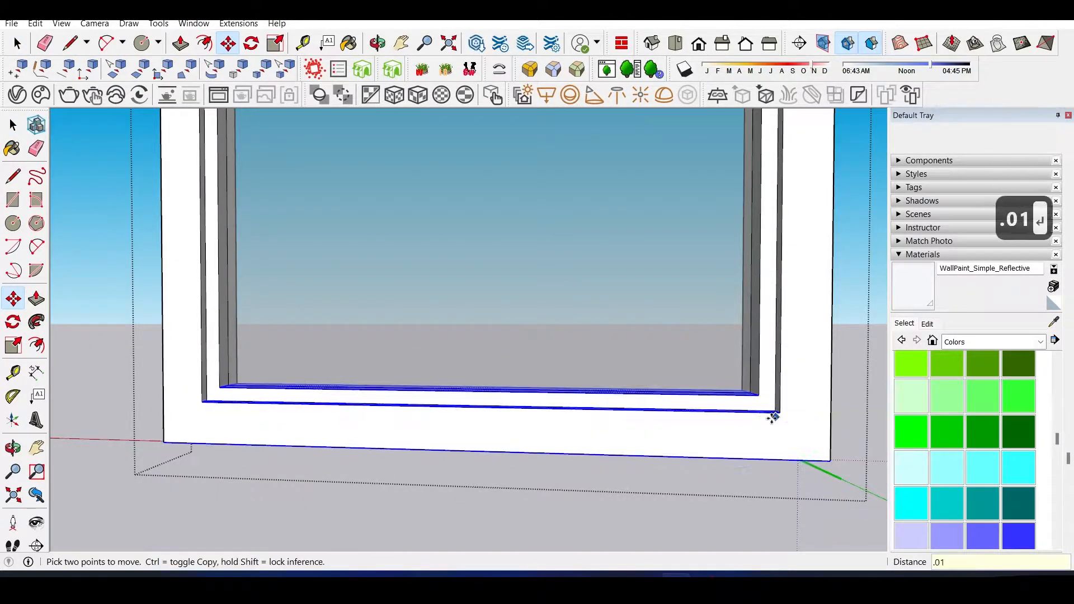
{"action": "middle_click_drag", "start_coordinate": [796, 411], "coordinate": [427, 393]}
{"action": "key", "text": "ctrl+z"}
- Offset the window frame's outer edge inward by 0.02 m and Push/Pull the resulting border strip
{"action": "key", "text": "f"}
{"action": "left_click", "coordinate": [343, 461]}
{"action": "type", "text": ".02"}
{"action": "key", "text": "Return"}
{"action": "key", "text": "Escape"}
{"action": "key", "text": "p"}
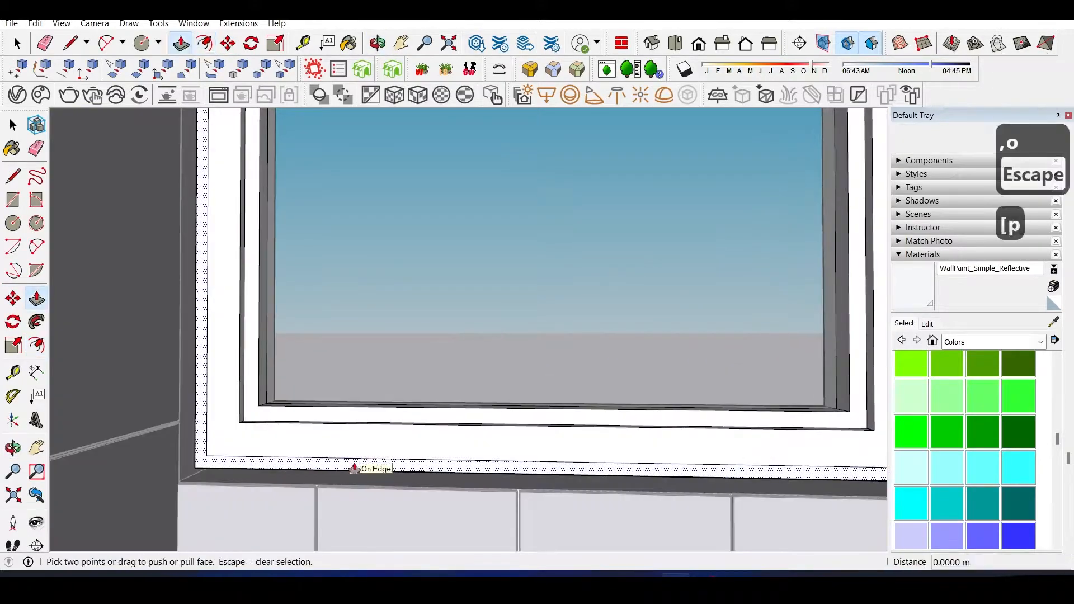
{"action": "left_click", "coordinate": [354, 469]}
{"action": "middle_click_drag", "start_coordinate": [350, 397], "coordinate": [346, 446]}
- Select the lower part of the window frame and move it by 0.02 m, followed by 0.01 m
{"action": "key", "text": "space"}
{"action": "left_click_drag", "start_coordinate": [190, 401], "coordinate": [875, 532]}
{"action": "key", "text": "m"}
{"action": "left_click", "coordinate": [657, 305]}
{"action": "type", "text": ".02"}
{"action": "key", "text": "Return"}
{"action": "left_click", "coordinate": [384, 413]}
{"action": "type", "text": ".01"}
{"action": "key", "text": "Return"}
- Select the whole window component and move it by 0.01 m
{"action": "middle_click_drag", "start_coordinate": [393, 465], "coordinate": [465, 347]}
{"action": "key", "text": "space"}
{"action": "left_click", "coordinate": [364, 314]}
{"action": "right_click", "coordinate": [364, 314]}
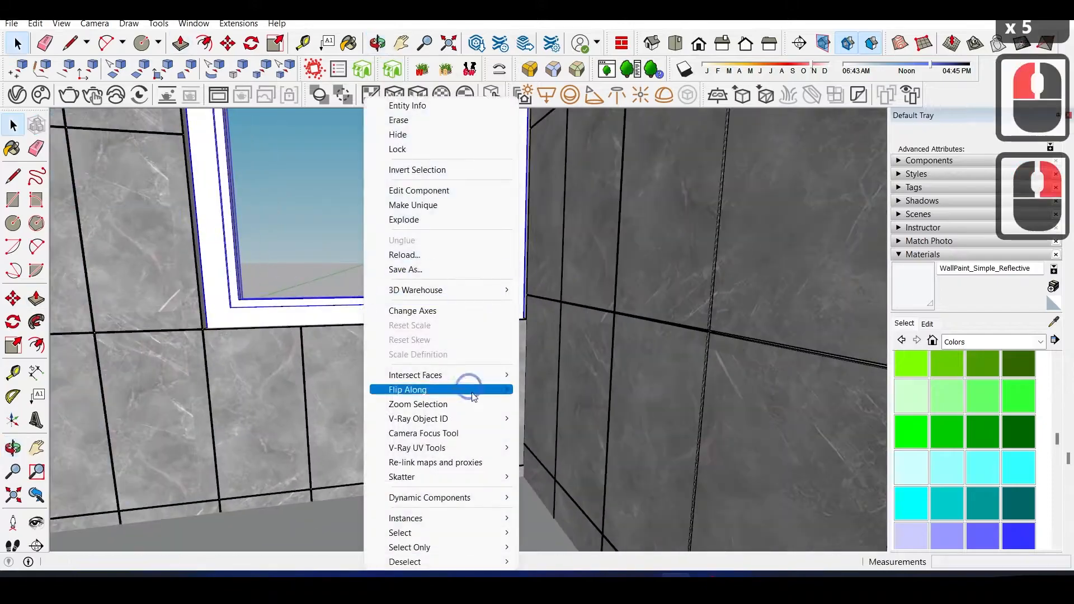
{"action": "left_click", "coordinate": [436, 313]}
{"action": "key", "text": "m"}
{"action": "middle_click_drag", "start_coordinate": [435, 314], "coordinate": [226, 343]}
{"action": "left_click", "coordinate": [242, 393]}
{"action": "type", "text": ".01"}
{"action": "key", "text": "Return"}
- Examine the window's fit against the surrounding walls and ceiling from inside the bathroom
{"action": "middle_click_drag", "start_coordinate": [242, 393], "coordinate": [278, 414]}
{"action": "scroll", "coordinate": [379, 364], "scroll_direction": "up", "scroll_amount": 2}
{"action": "middle_click_drag", "start_coordinate": [379, 364], "coordinate": [426, 484], "text": "shift"}
{"action": "middle_click_drag", "start_coordinate": [439, 377], "coordinate": [451, 197], "text": "shift"}
{"action": "middle_click_drag", "start_coordinate": [475, 276], "coordinate": [476, 112], "text": "shift"}
{"action": "scroll", "coordinate": [407, 237], "scroll_direction": "down", "scroll_amount": 2}
{"action": "middle_click_drag", "start_coordinate": [406, 237], "coordinate": [287, 267]}
{"action": "scroll", "coordinate": [287, 267], "scroll_direction": "up", "scroll_amount": 7}
{"action": "middle_click_drag", "start_coordinate": [336, 240], "coordinate": [613, 268], "text": "shift"}
{"action": "scroll", "coordinate": [460, 286], "scroll_direction": "down", "scroll_amount": 8}
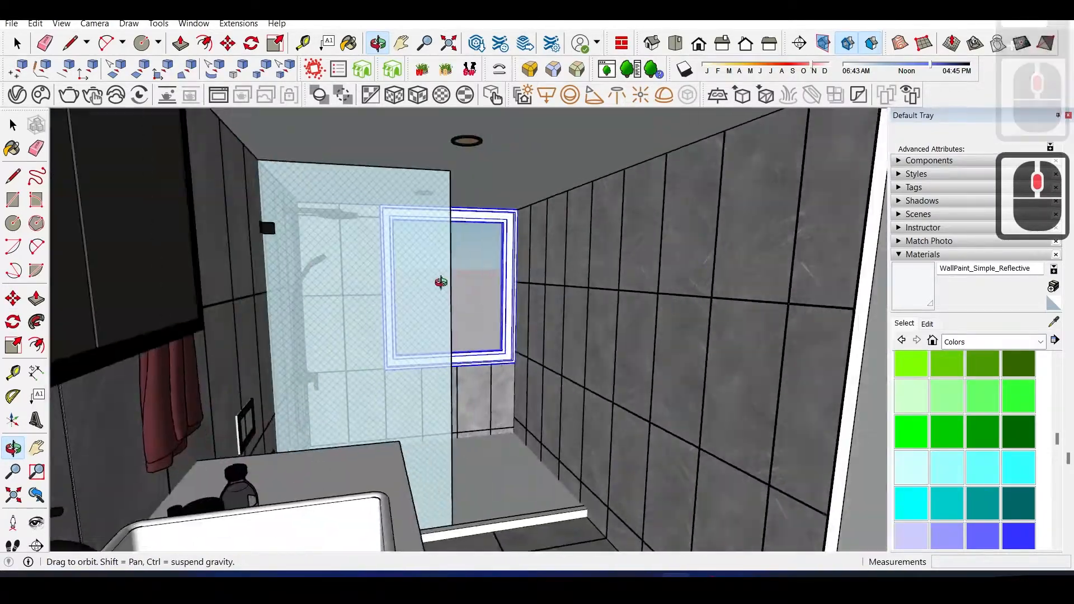
- Open the window wall's tile group and select the tiles and joints beside and below the window
{"action": "scroll", "coordinate": [449, 285], "scroll_direction": "up", "scroll_amount": 5}
{"action": "middle_click_drag", "start_coordinate": [532, 439], "coordinate": [420, 343], "text": "shift"}
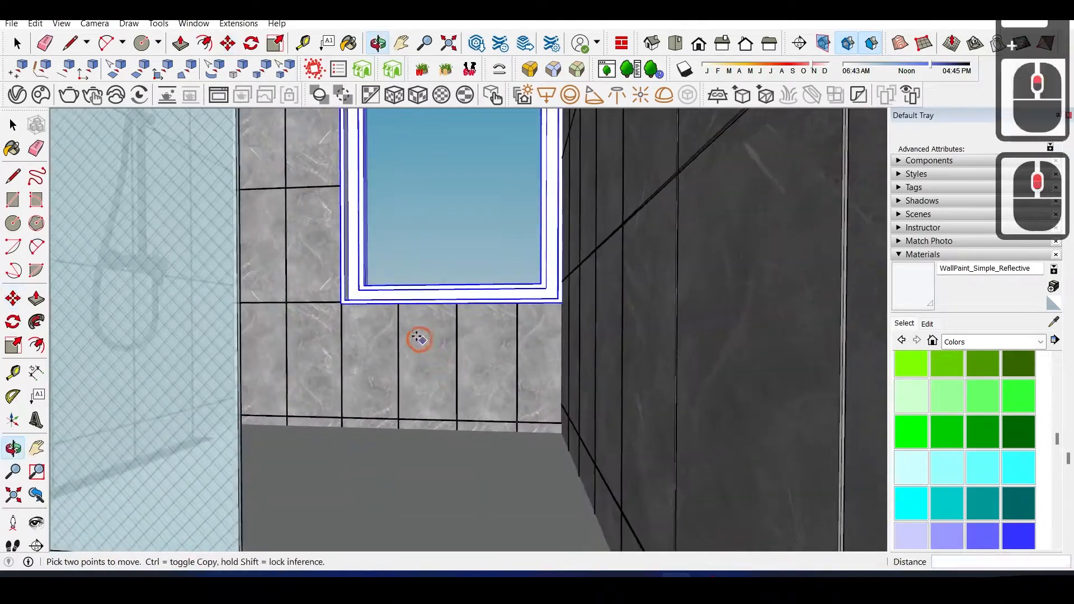
{"action": "key", "text": "space"}
{"action": "scroll", "coordinate": [330, 317], "scroll_direction": "up", "scroll_amount": 3}
{"action": "middle_click_drag", "start_coordinate": [326, 217], "coordinate": [337, 244], "text": "shift"}
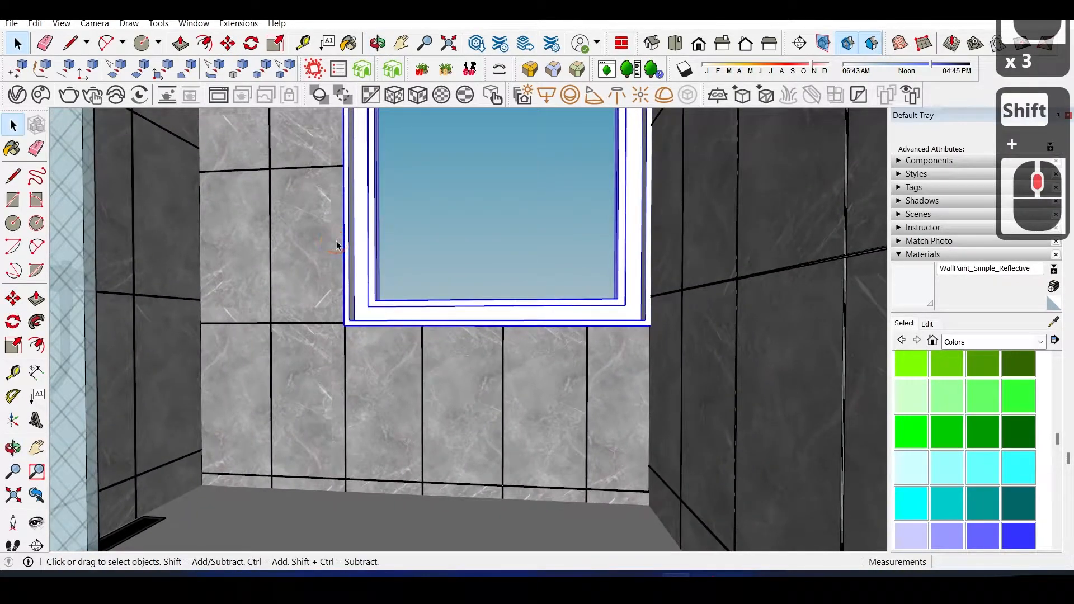
{"action": "double_click", "coordinate": [282, 263]}
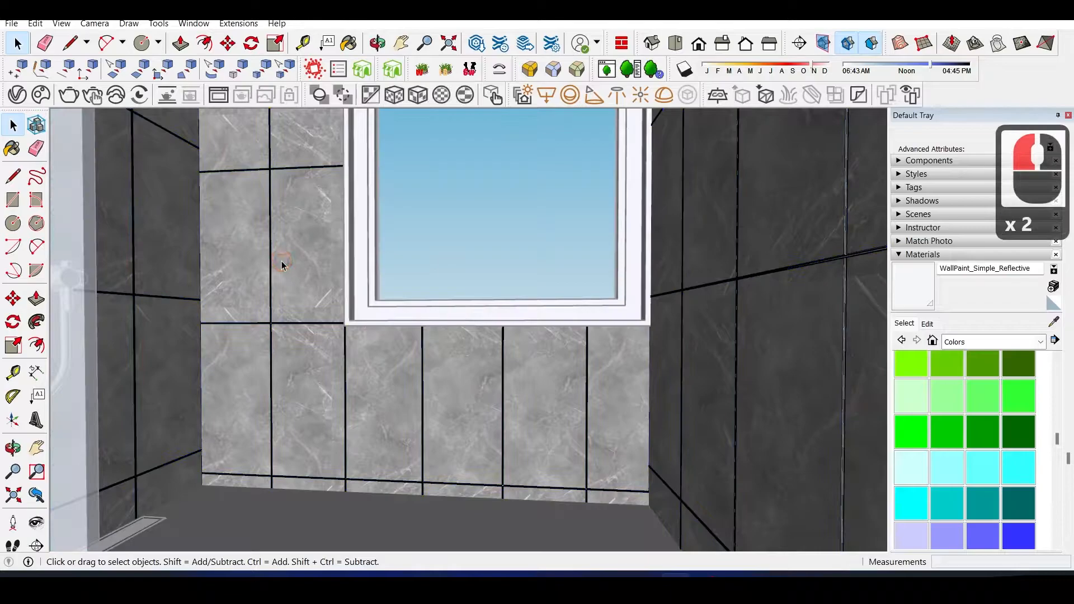
{"action": "left_click", "coordinate": [274, 261]}
{"action": "middle_click_drag", "start_coordinate": [263, 224], "coordinate": [263, 264], "text": "shift"}
{"action": "left_click", "coordinate": [245, 195], "text": "shift"}
{"action": "left_click", "coordinate": [391, 425], "text": "shift"}
{"action": "middle_click_drag", "start_coordinate": [595, 540], "coordinate": [595, 468], "text": "shift"}
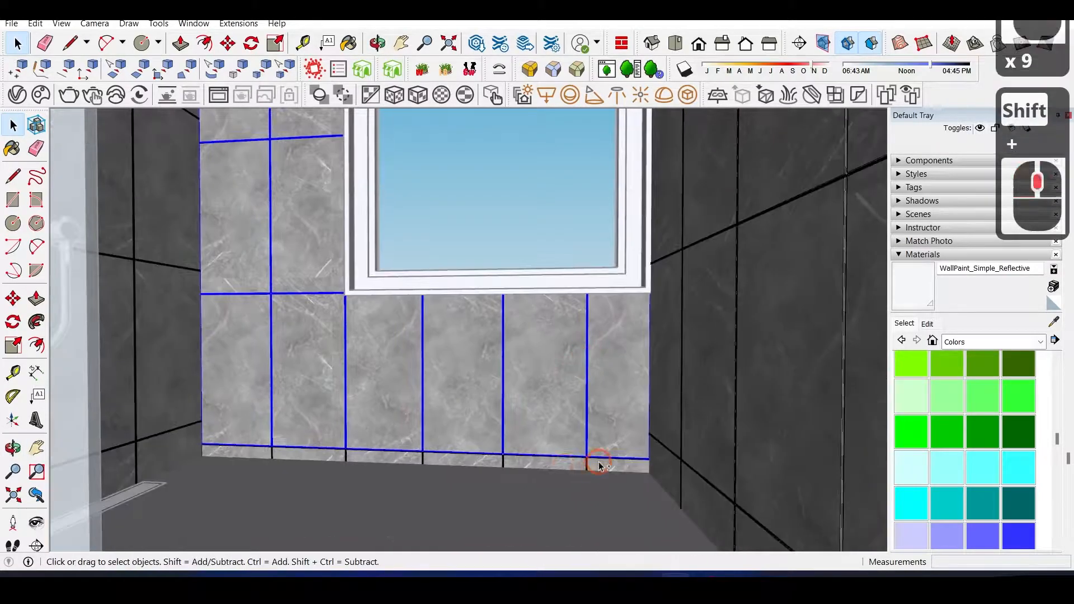
{"action": "left_click", "coordinate": [595, 468], "text": "shift"}
- Move the selected tiles and joints up about 0.09 m to line up with the side wall's horizontal joint
{"action": "middle_click_drag", "start_coordinate": [199, 360], "coordinate": [200, 412], "text": "shift"}
{"action": "middle_click_drag", "start_coordinate": [223, 335], "coordinate": [223, 416], "text": "shift"}
{"action": "key", "text": "m"}
{"action": "scroll", "coordinate": [219, 423], "scroll_direction": "up", "scroll_amount": 12}
{"action": "left_click", "coordinate": [230, 402]}
{"action": "scroll", "coordinate": [196, 347], "scroll_direction": "up", "scroll_amount": 5, "text": "shift"}
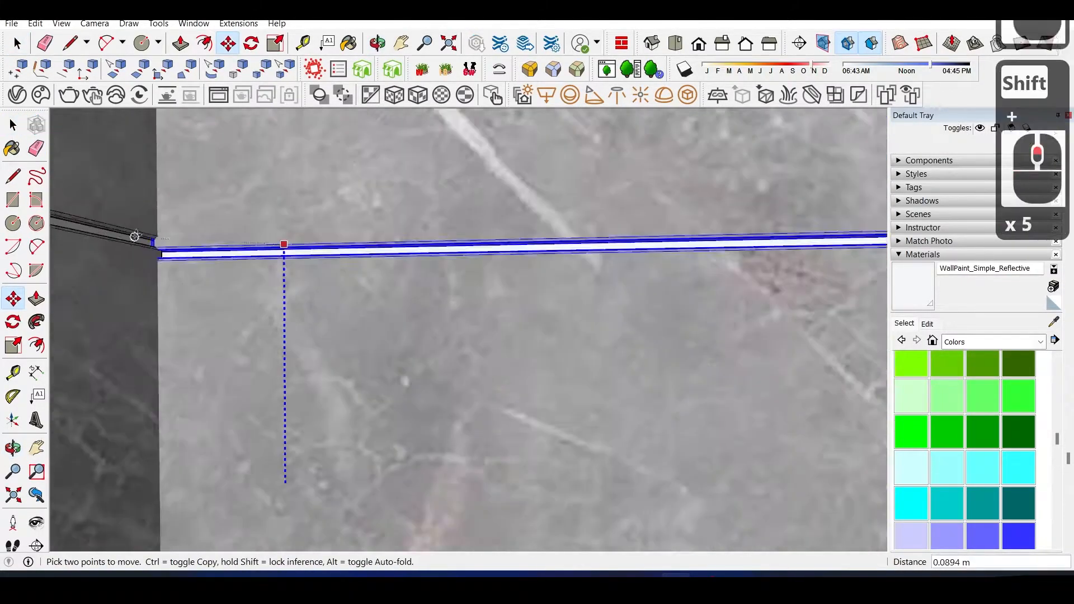
{"action": "left_click", "coordinate": [194, 252], "text": "shift"}
{"action": "middle_click_drag", "start_coordinate": [194, 252], "coordinate": [166, 302], "text": "shift"}
- Refine the tile selection beneath the window and scale the protruding tiles and joints to fit below the window frame
{"action": "scroll", "coordinate": [166, 302], "scroll_direction": "down", "scroll_amount": 7}
{"action": "scroll", "coordinate": [167, 301], "scroll_direction": "down", "scroll_amount": 10}
{"action": "key", "text": "space"}
{"action": "left_click", "coordinate": [645, 300], "text": "shift"}
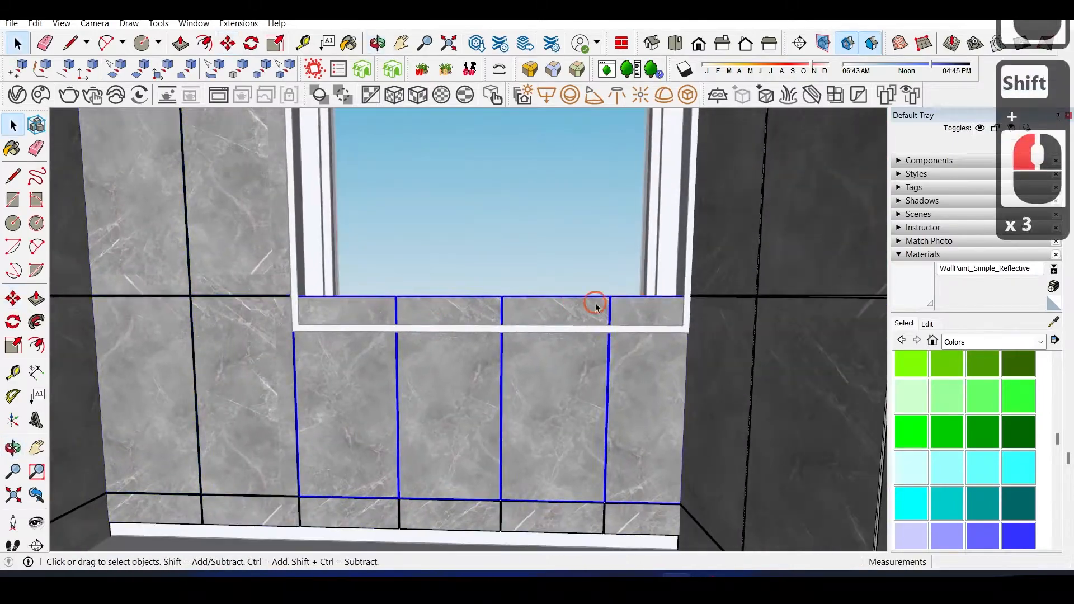
{"action": "key", "text": "s"}
{"action": "scroll", "coordinate": [486, 385], "scroll_direction": "up", "scroll_amount": 8}
{"action": "left_click", "coordinate": [486, 386]}
{"action": "scroll", "coordinate": [487, 386], "scroll_direction": "down", "scroll_amount": 5}
{"action": "middle_click_drag", "start_coordinate": [475, 342], "coordinate": [312, 350], "text": "shift"}
- Adjust the selection to rescale the remaining tile pieces under the window, and leave the tile group
{"action": "key", "text": "space"}
{"action": "left_click", "coordinate": [398, 386], "text": "shift"}
{"action": "key", "text": "s"}
{"action": "scroll", "coordinate": [307, 175], "scroll_direction": "down", "scroll_amount": 6}
{"action": "scroll", "coordinate": [268, 164], "scroll_direction": "up", "scroll_amount": 16}
{"action": "scroll", "coordinate": [268, 219], "scroll_direction": "down", "scroll_amount": 15}
{"action": "middle_click_drag", "start_coordinate": [508, 283], "coordinate": [489, 307], "text": "shift"}
{"action": "key", "text": "Escape"}
{"action": "key", "text": "Escape"}
- Frame an interior view of the window, vanity and shower with a 50-degree field of view and save it as a scene
{"action": "middle_click_drag", "start_coordinate": [365, 312], "coordinate": [609, 300]}
{"action": "scroll", "coordinate": [302, 302], "scroll_direction": "up", "scroll_amount": 2}
{"action": "middle_click_drag", "start_coordinate": [269, 307], "coordinate": [468, 318], "text": "shift"}
{"action": "scroll", "coordinate": [303, 302], "scroll_direction": "up", "scroll_amount": 2}
{"action": "scroll", "coordinate": [340, 358], "scroll_direction": "down", "scroll_amount": 6}
{"action": "key", "text": "z"}
{"action": "scroll", "coordinate": [405, 306], "scroll_direction": "up", "scroll_amount": 1}
{"action": "type", "text": "60"}
{"action": "key", "text": "Return"}
{"action": "type", "text": "50"}
{"action": "key", "text": "Return"}
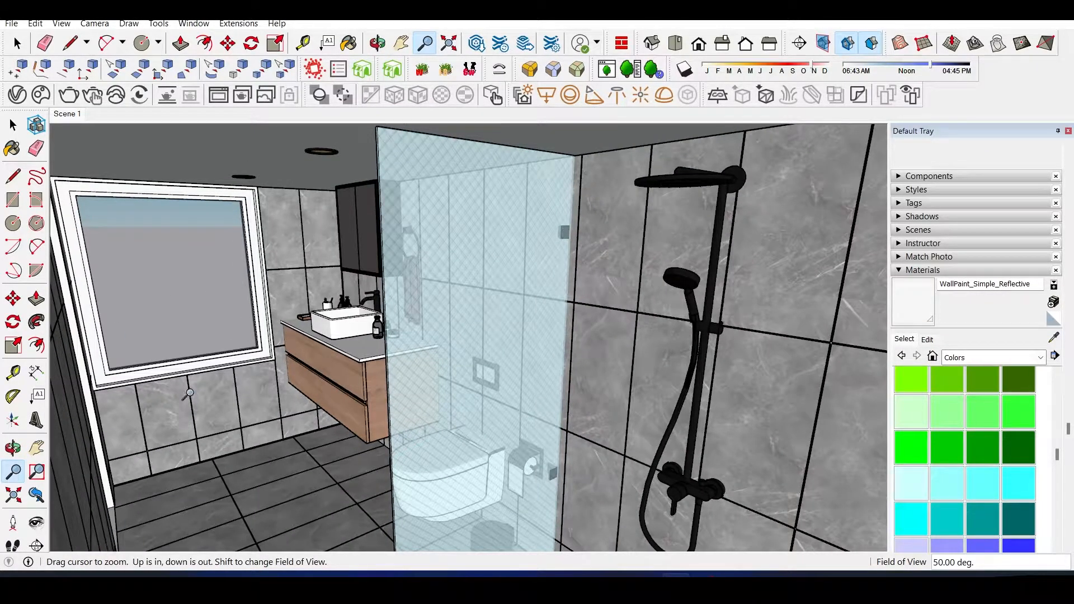
- Turn the interior view toward the vanity, toilet and glass shower screen and save it as a second scene
{"action": "scroll", "coordinate": [190, 396], "scroll_direction": "up", "scroll_amount": 4}
{"action": "scroll", "coordinate": [417, 354], "scroll_direction": "up", "scroll_amount": 3, "text": "shift"}
{"action": "middle_click_drag", "start_coordinate": [417, 355], "coordinate": [576, 382]}
{"action": "scroll", "coordinate": [594, 408], "scroll_direction": "down", "scroll_amount": 3}
{"action": "right_click", "coordinate": [78, 114]}
{"action": "left_click", "coordinate": [115, 157]}
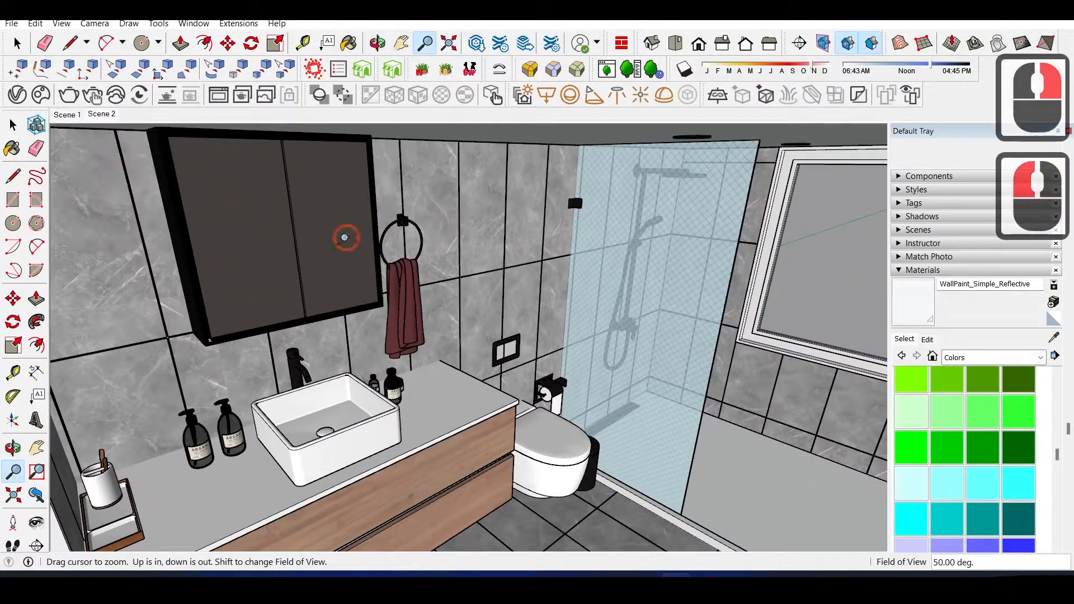
- Place a section plane on the long outer wall with the doorway and move it to cut the bathroom open
{"action": "scroll", "coordinate": [344, 237], "scroll_direction": "down", "scroll_amount": 20}
{"action": "key", "text": "space"}
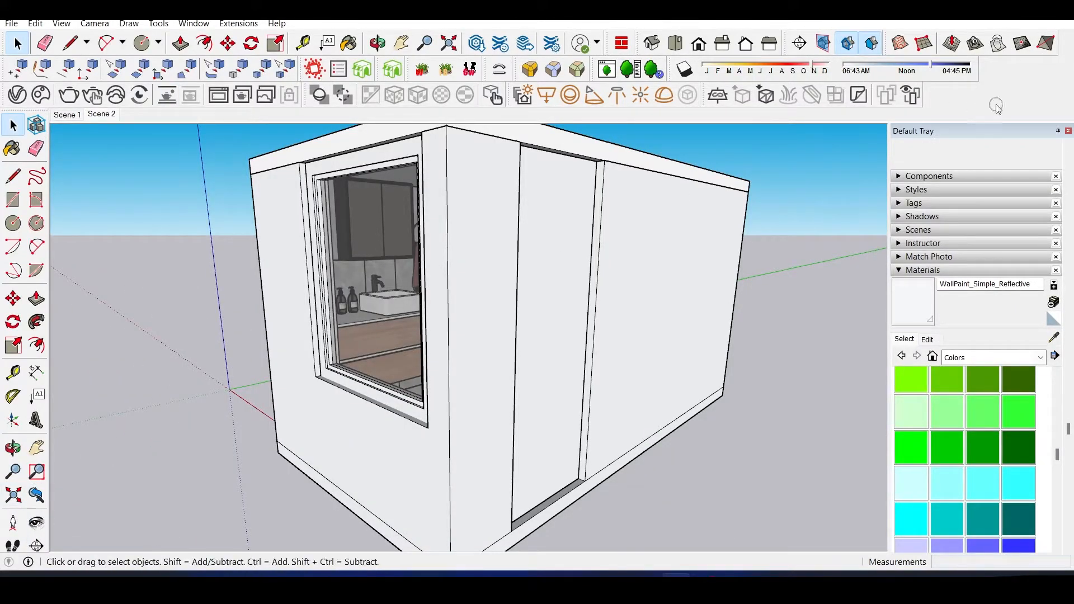
{"action": "left_click", "coordinate": [799, 42]}
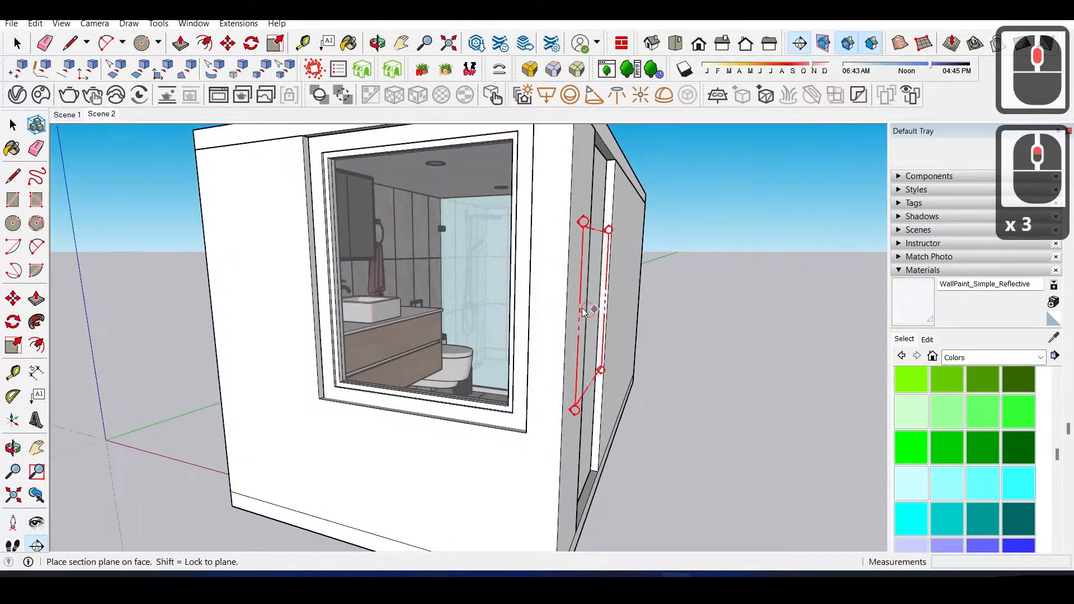
{"action": "middle_click_drag", "start_coordinate": [591, 313], "coordinate": [621, 302]}
{"action": "middle_click_drag", "start_coordinate": [621, 302], "coordinate": [667, 211], "text": "shift"}
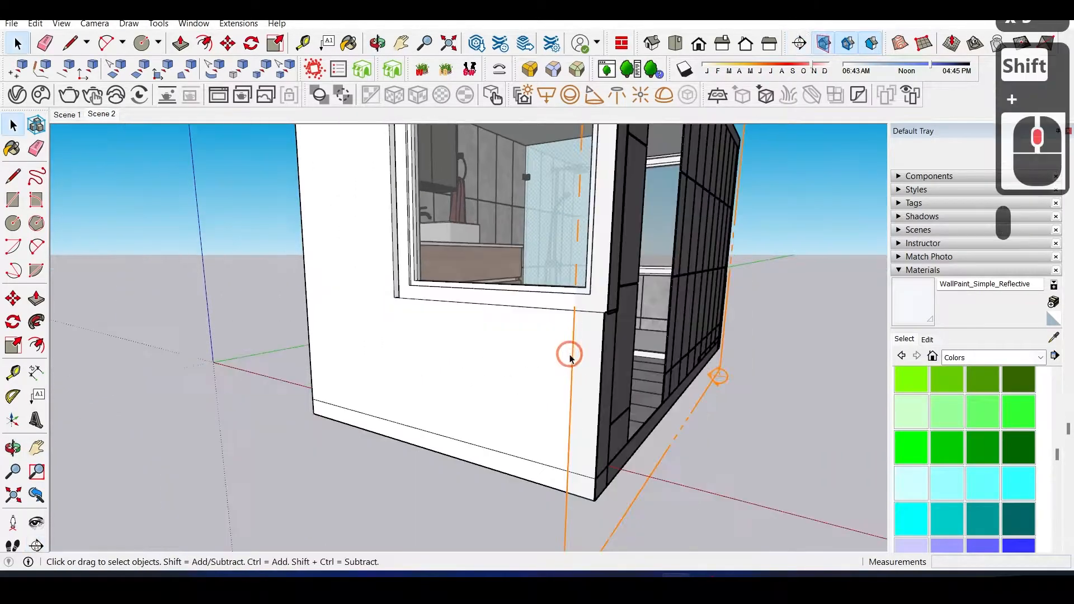
{"action": "left_click", "coordinate": [571, 354]}
{"action": "scroll", "coordinate": [573, 358], "scroll_direction": "up", "scroll_amount": 9}
{"action": "key", "text": "m"}
{"action": "left_click", "coordinate": [566, 387]}
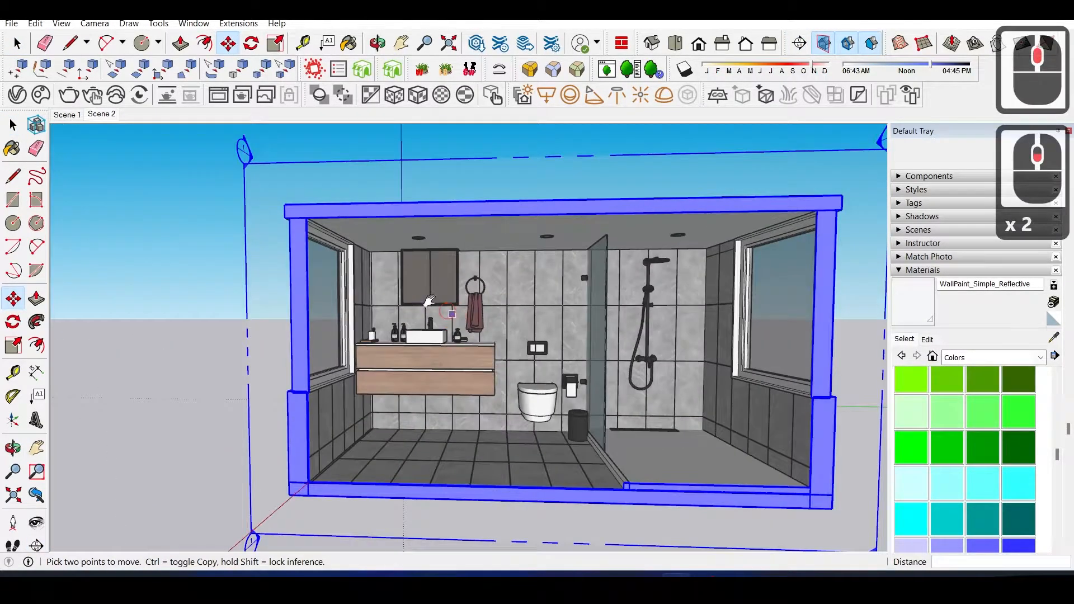
- Face the vanity wall through the section cut and set the field of view to 35 degrees
{"action": "middle_click_drag", "start_coordinate": [427, 311], "coordinate": [425, 280]}
{"action": "key", "text": "z"}
{"action": "type", "text": "35"}
{"action": "key", "text": "Return"}
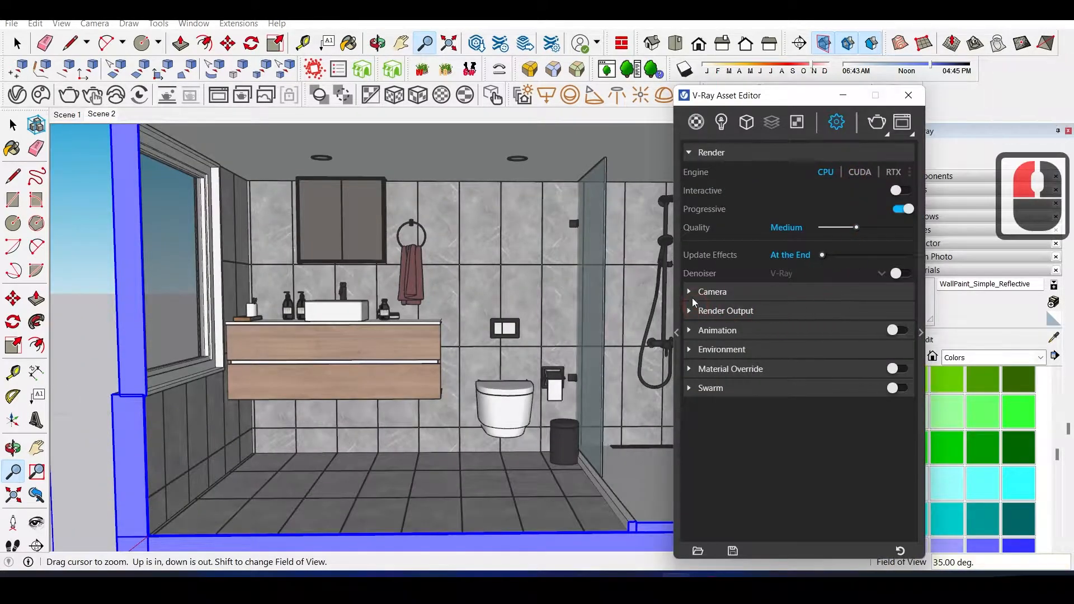
- Enable the safe frame in the V-Ray render output and set the aspect ratio to 4:3 - Picture
{"action": "left_click", "coordinate": [688, 292]}
{"action": "left_click", "coordinate": [690, 293]}
{"action": "left_click", "coordinate": [689, 311]}
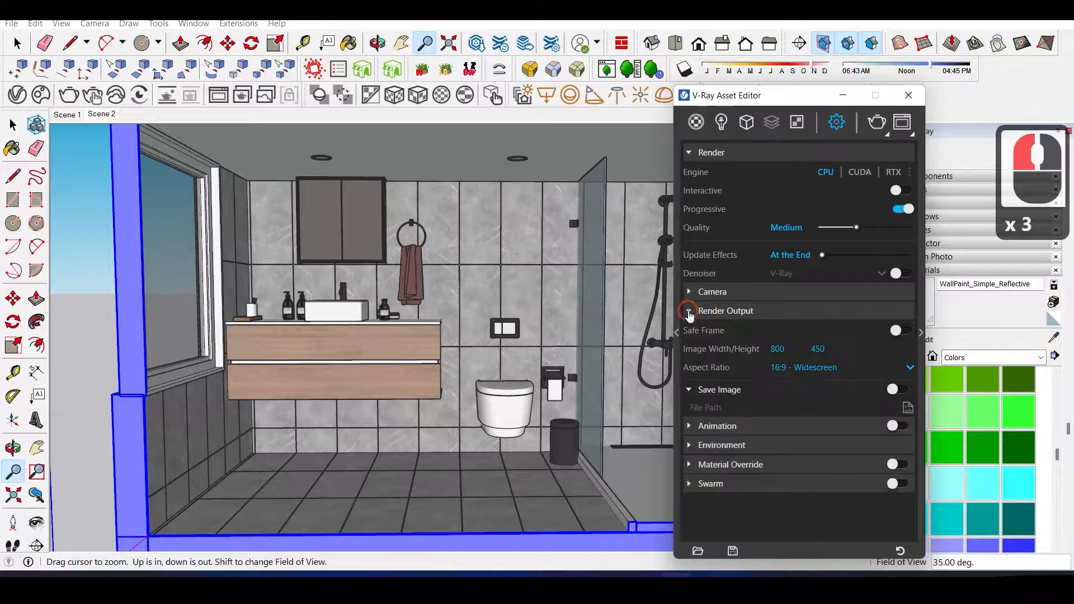
{"action": "left_click", "coordinate": [901, 330]}
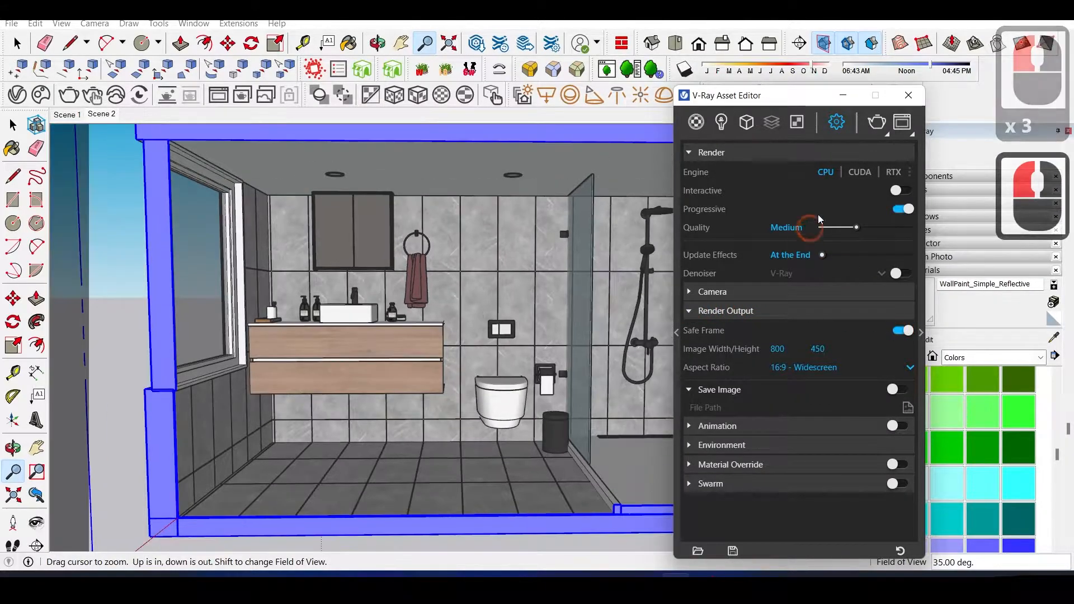
{"action": "left_click", "coordinate": [845, 97]}
{"action": "middle_click_drag", "start_coordinate": [546, 233], "coordinate": [663, 198], "text": "shift"}
{"action": "mouse_move", "coordinate": [675, 584]}
{"action": "left_click", "coordinate": [889, 519]}
{"action": "left_click", "coordinate": [818, 368]}
{"action": "left_click", "coordinate": [808, 424]}
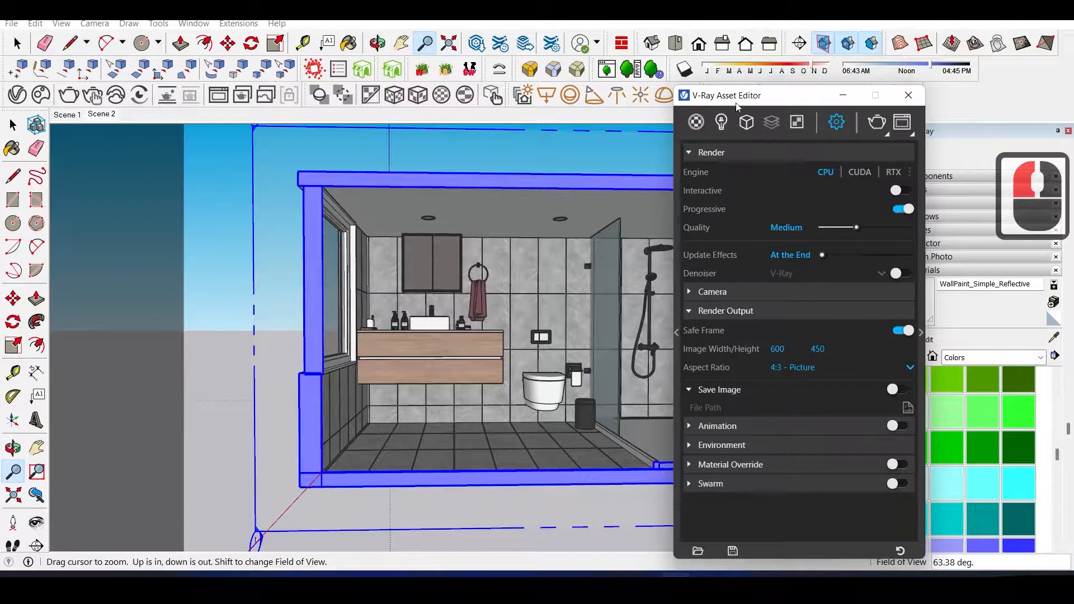
- Reframe the vanity wall with a 35-degree field of view and switch the camera to two-point perspective
{"action": "left_click", "coordinate": [844, 96]}
{"action": "middle_click_drag", "start_coordinate": [527, 247], "coordinate": [540, 307]}
{"action": "scroll", "coordinate": [520, 303], "scroll_direction": "up", "scroll_amount": 2}
{"action": "type", "text": "z35"}
{"action": "key", "text": "Return"}
{"action": "left_click_drag", "start_coordinate": [436, 290], "coordinate": [443, 315]}
{"action": "middle_click_drag", "start_coordinate": [443, 315], "coordinate": [450, 305]}
{"action": "scroll", "coordinate": [448, 315], "scroll_direction": "down", "scroll_amount": 1}
{"action": "left_click", "coordinate": [94, 23]}
{"action": "left_click", "coordinate": [122, 128]}
{"action": "left_click_drag", "start_coordinate": [393, 284], "coordinate": [367, 267]}
- Set the field of view to 30 degrees for the vanity wall view and save it as a third scene
{"action": "key", "text": "z"}
{"action": "scroll", "coordinate": [391, 334], "scroll_direction": "up", "scroll_amount": 1}
{"action": "middle_click_drag", "start_coordinate": [390, 335], "coordinate": [355, 339], "text": "shift"}
{"action": "type", "text": "30"}
{"action": "key", "text": "Return"}
{"action": "scroll", "coordinate": [363, 331], "scroll_direction": "up", "scroll_amount": 1}
{"action": "scroll", "coordinate": [348, 345], "scroll_direction": "down", "scroll_amount": 1}
{"action": "right_click", "coordinate": [113, 115]}
{"action": "left_click", "coordinate": [142, 155]}
{"action": "key", "text": "Return"}
- Switch the vanity wall view to two-point perspective, center it and save it as a fourth scene
{"action": "left_click", "coordinate": [35, 23]}
{"action": "mouse_move", "coordinate": [94, 23]}
{"action": "left_click", "coordinate": [122, 128]}
{"action": "mouse_move", "coordinate": [391, 315]}
{"action": "left_mouse_down"}
{"action": "mouse_move", "coordinate": [387, 289]}
{"action": "mouse_move", "coordinate": [390, 305]}
{"action": "left_mouse_up"}
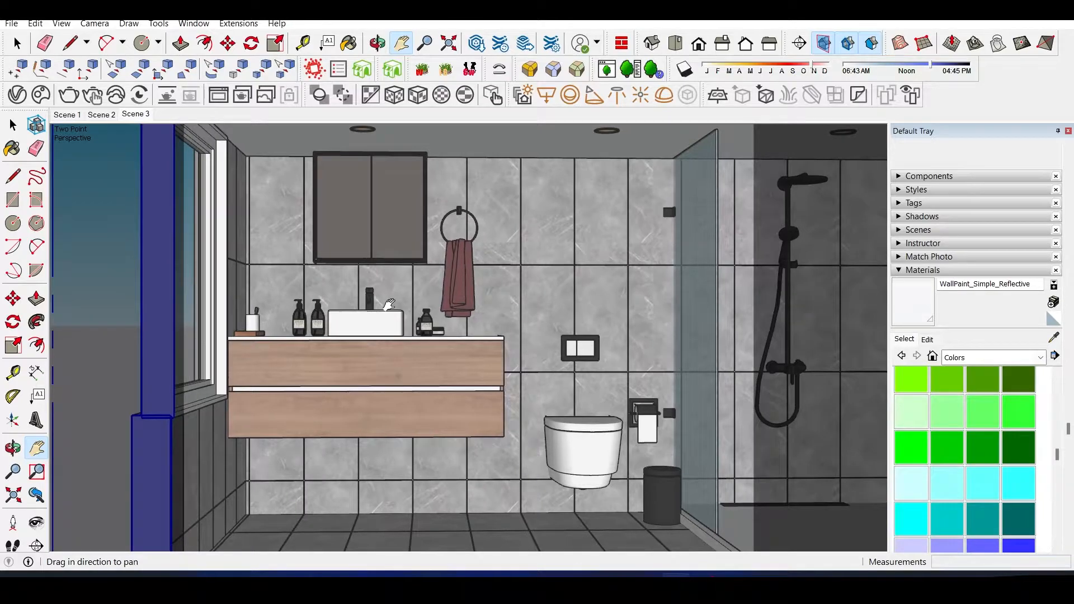
{"action": "right_click", "coordinate": [134, 114]}
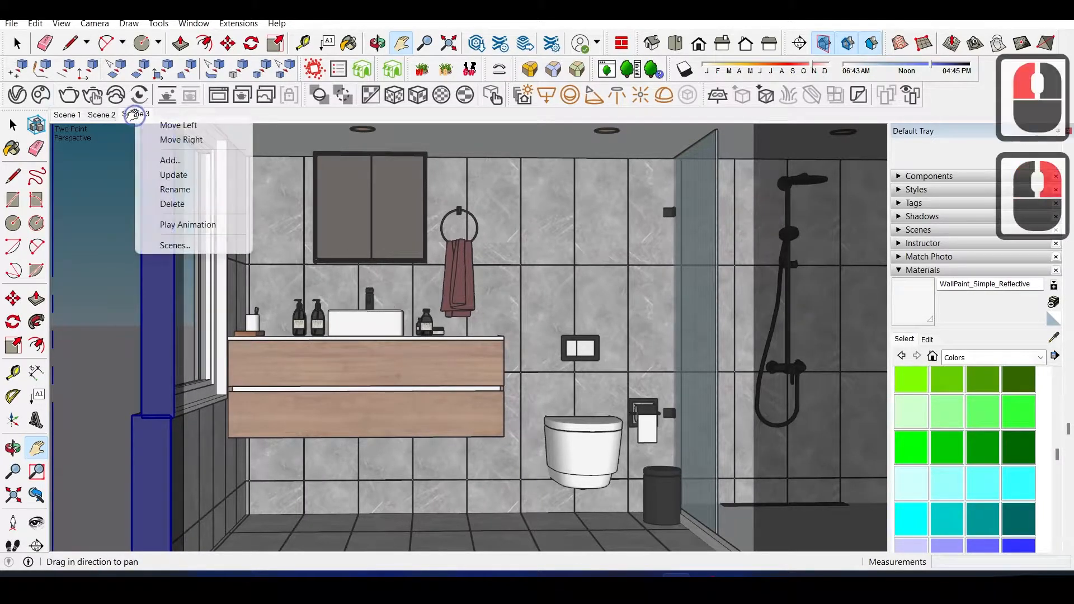
{"action": "left_click", "coordinate": [155, 163]}
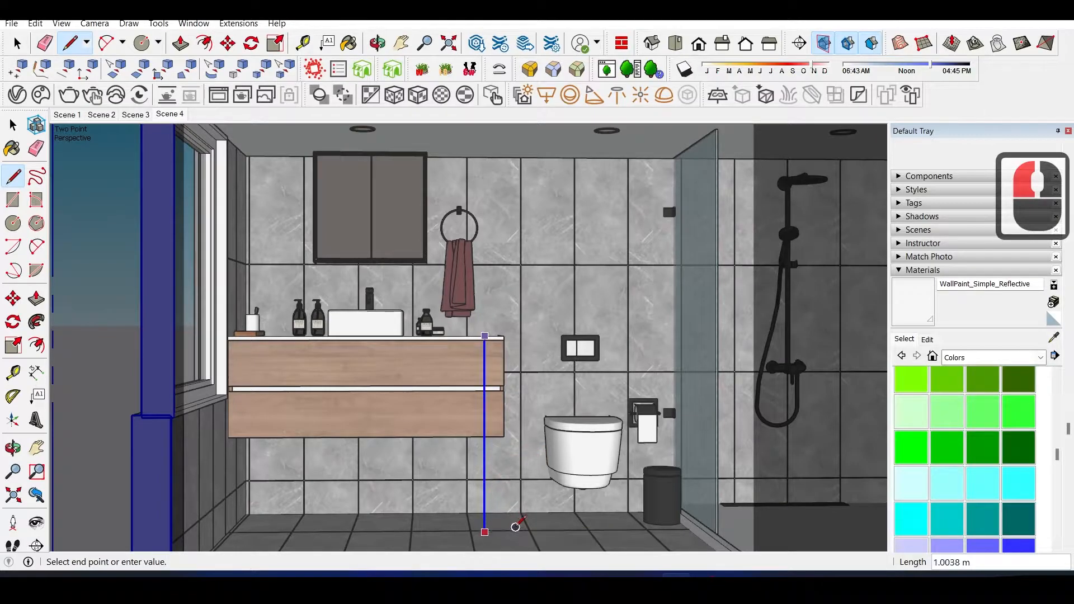
- Move the vanity unit with its basin and accessories down 0.2 m
{"action": "key", "text": "space"}
{"action": "left_click", "coordinate": [457, 385]}
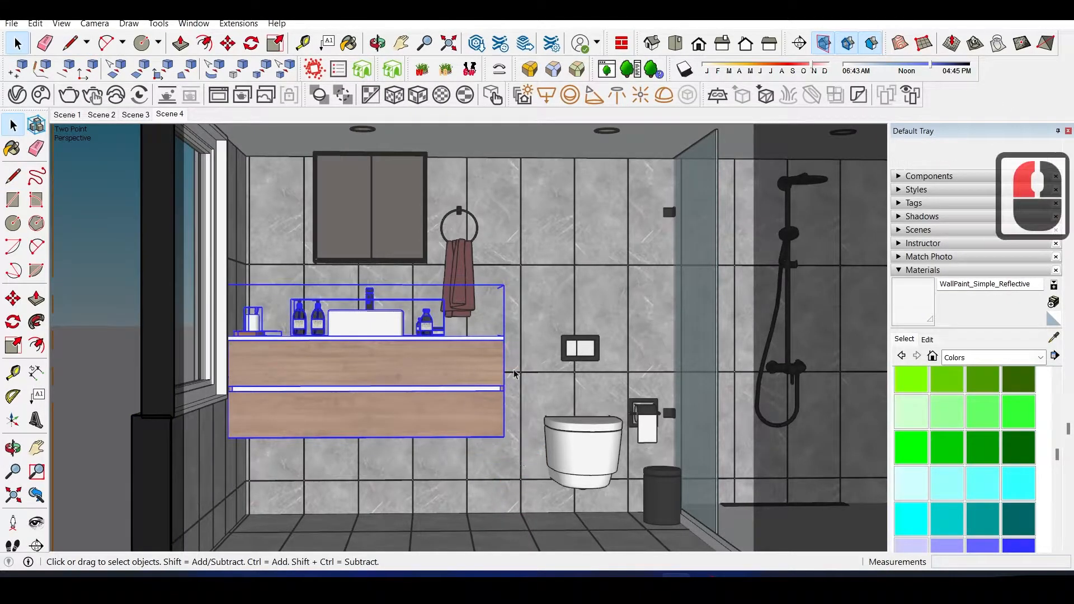
{"action": "key", "text": "m"}
{"action": "left_click", "coordinate": [535, 299]}
{"action": "key", "text": "Escape"}
{"action": "left_click", "coordinate": [506, 337]}
{"action": "key", "text": "Escape"}
{"action": "left_click", "coordinate": [531, 299]}
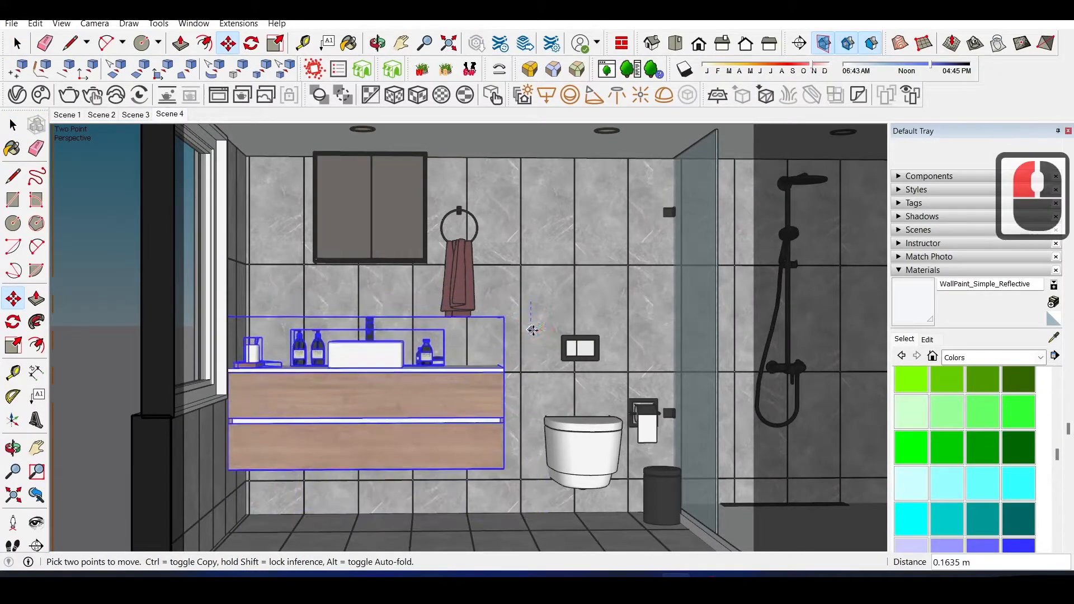
{"action": "type", "text": ".2"}
{"action": "key", "text": "Return"}
- Select the toilet and its flush plate and move both down 0.05 m
{"action": "key", "text": "space"}
{"action": "left_click", "coordinate": [567, 434]}
{"action": "left_click", "coordinate": [578, 348], "text": "shift"}
{"action": "key", "text": "m"}
{"action": "left_click", "coordinate": [559, 334]}
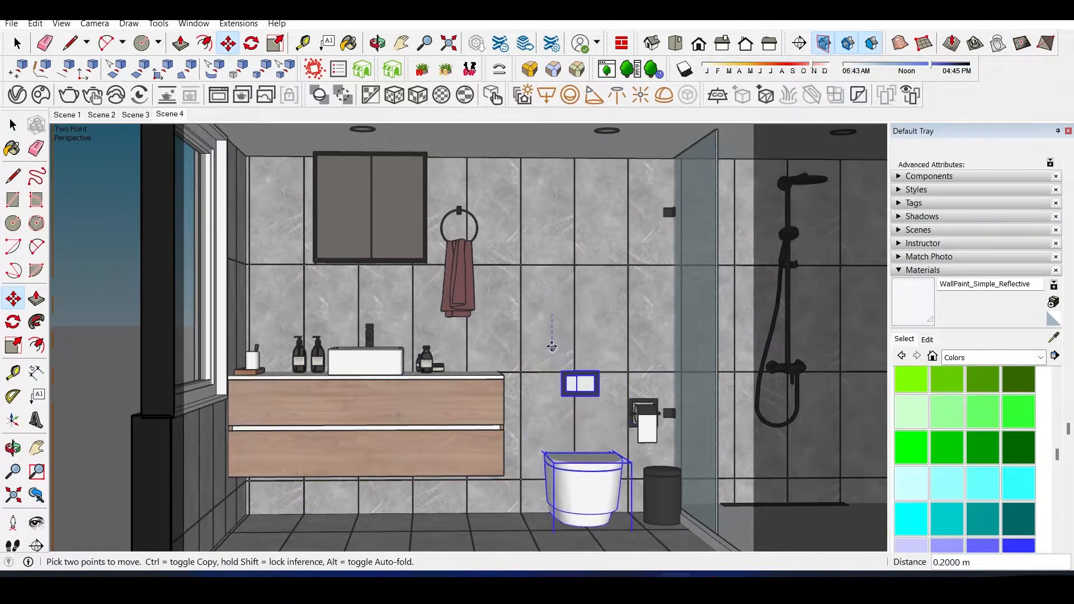
{"action": "type", "text": ".1"}
{"action": "key", "text": "Return"}
{"action": "type", "text": ".05"}
- Select the mirror cabinet and the towel ring and move both down 0.2 m
{"action": "key", "text": "space"}
{"action": "left_click", "coordinate": [407, 235]}
{"action": "left_click", "coordinate": [457, 255], "text": "shift"}
{"action": "key", "text": "m"}
{"action": "left_click", "coordinate": [546, 208]}
{"action": "type", "text": ".2"}
{"action": "key", "text": "Return"}
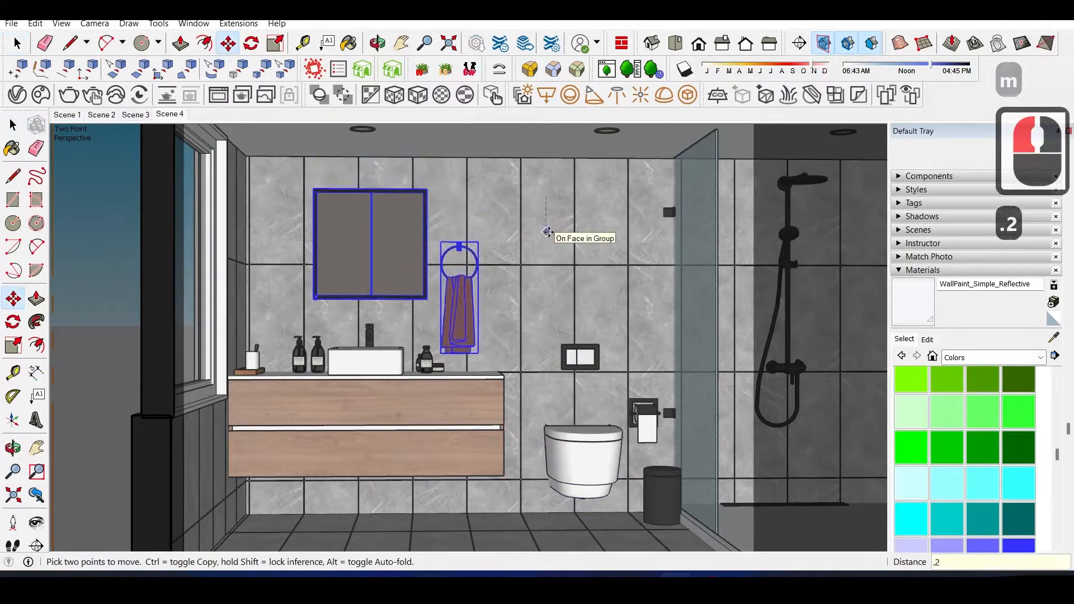
- Open the mirror cabinet for editing and stretch its lower edge down 0.1 m
{"action": "right_click", "coordinate": [381, 224]}
{"action": "left_click", "coordinate": [429, 331]}
{"action": "double_click", "coordinate": [392, 252]}
{"action": "left_click_drag", "start_coordinate": [295, 269], "coordinate": [487, 334]}
{"action": "key", "text": "m"}
{"action": "left_click", "coordinate": [532, 278]}
{"action": "type", "text": ".1"}
{"action": "key", "text": "Return"}
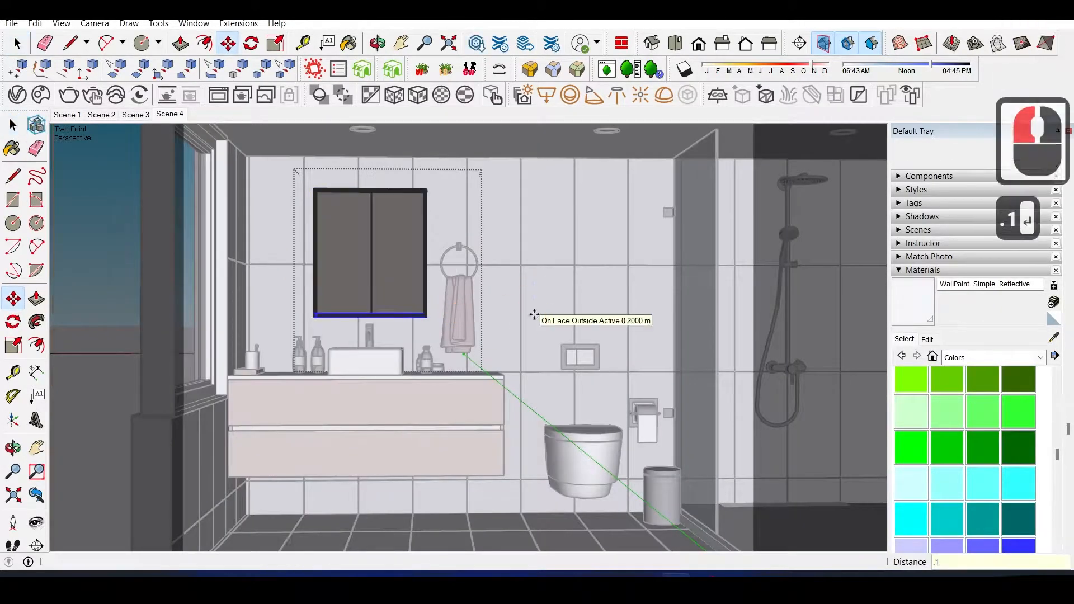
{"action": "key", "text": "space"}
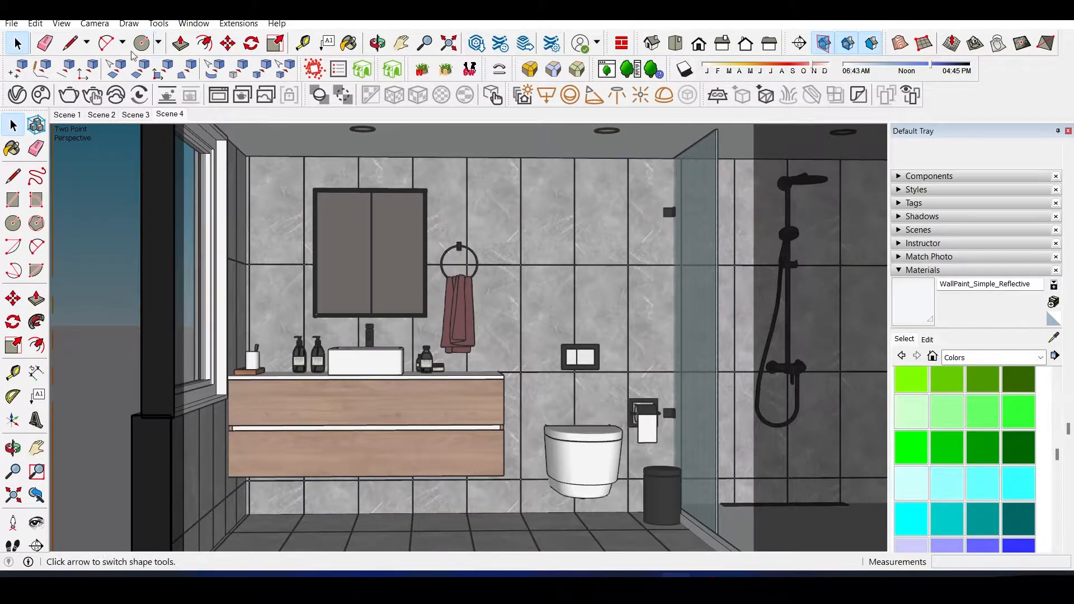
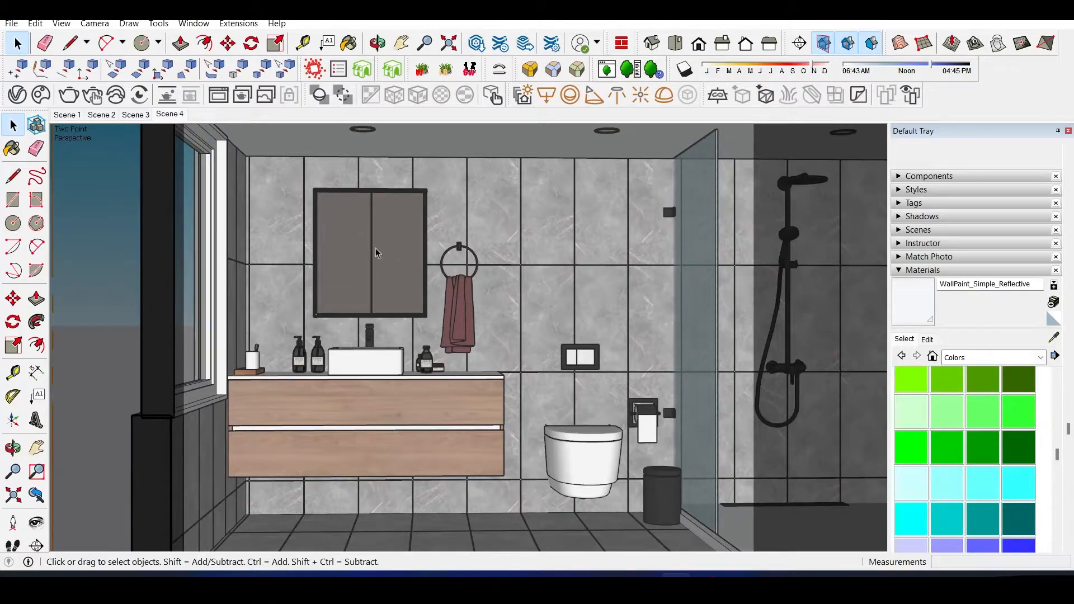
- Sample the window's glass material and add Glass Window Neutral from the V-Ray glass library to the scene materials
{"action": "key", "text": "b"}
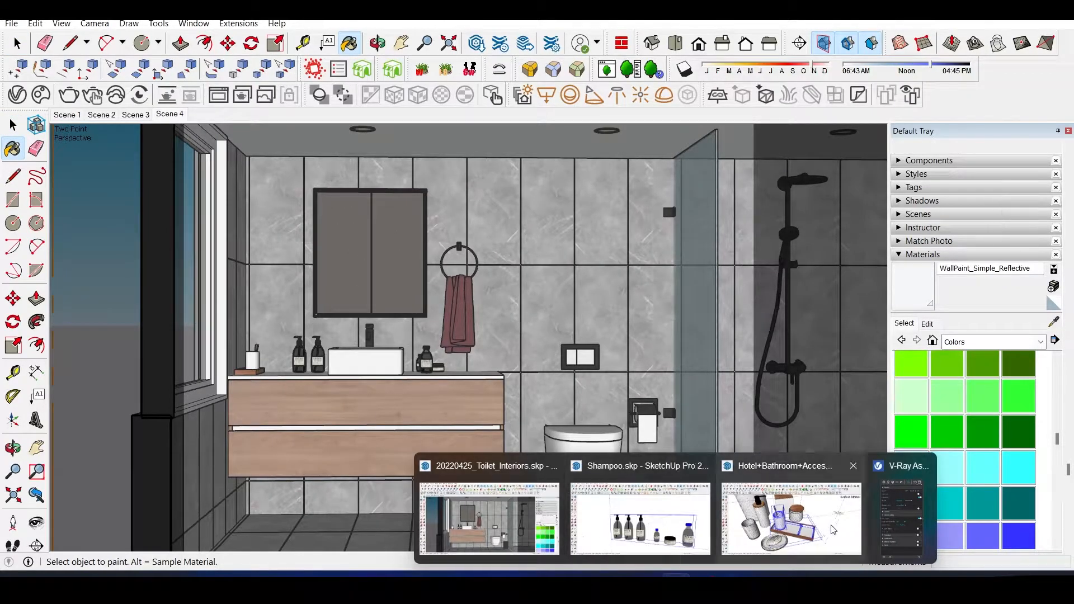
{"action": "left_click", "coordinate": [897, 515]}
{"action": "left_click", "coordinate": [696, 122]}
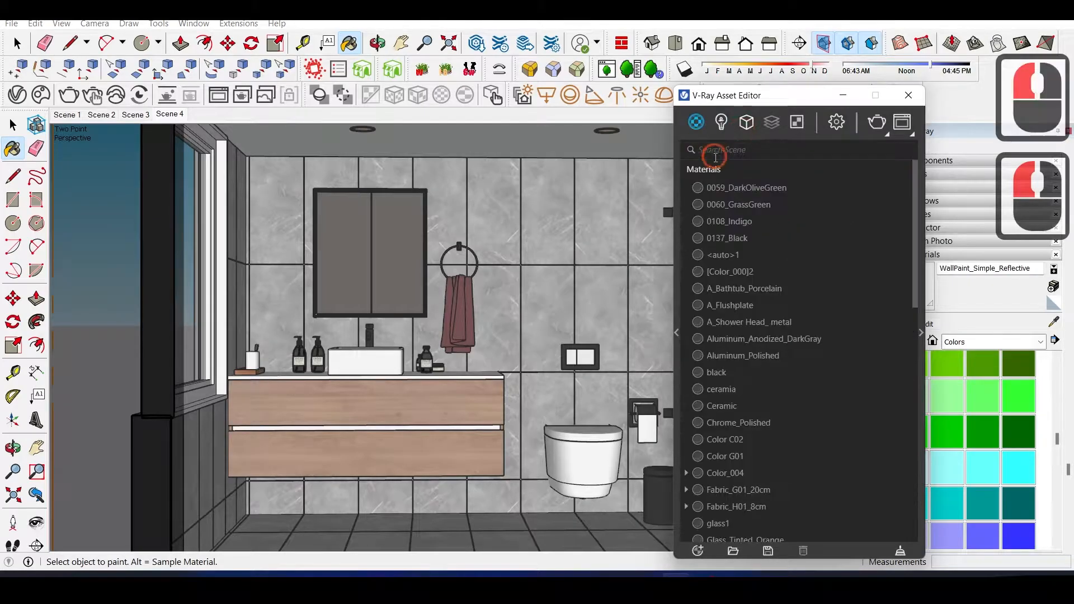
{"action": "left_click", "coordinate": [204, 223], "text": "alt"}
{"action": "left_click", "coordinate": [676, 333]}
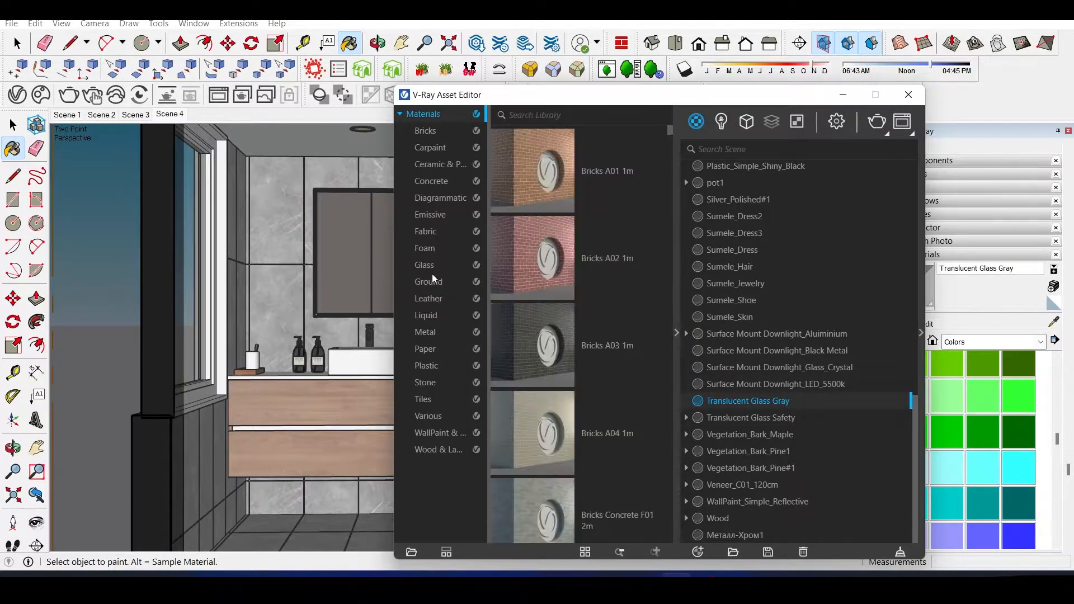
{"action": "left_click", "coordinate": [431, 265]}
{"action": "scroll", "coordinate": [536, 255], "scroll_direction": "down", "scroll_amount": 20}
{"action": "left_click_drag", "start_coordinate": [532, 362], "coordinate": [803, 393]}
- Select the objects using Translucent Glass Gray in the scene and apply Glass_Window_Neutral#1 to them
{"action": "right_click", "coordinate": [755, 356]}
{"action": "left_click", "coordinate": [192, 295], "text": "alt"}
{"action": "right_click", "coordinate": [727, 402]}
{"action": "mouse_move", "coordinate": [775, 287]}
{"action": "left_click", "coordinate": [772, 248]}
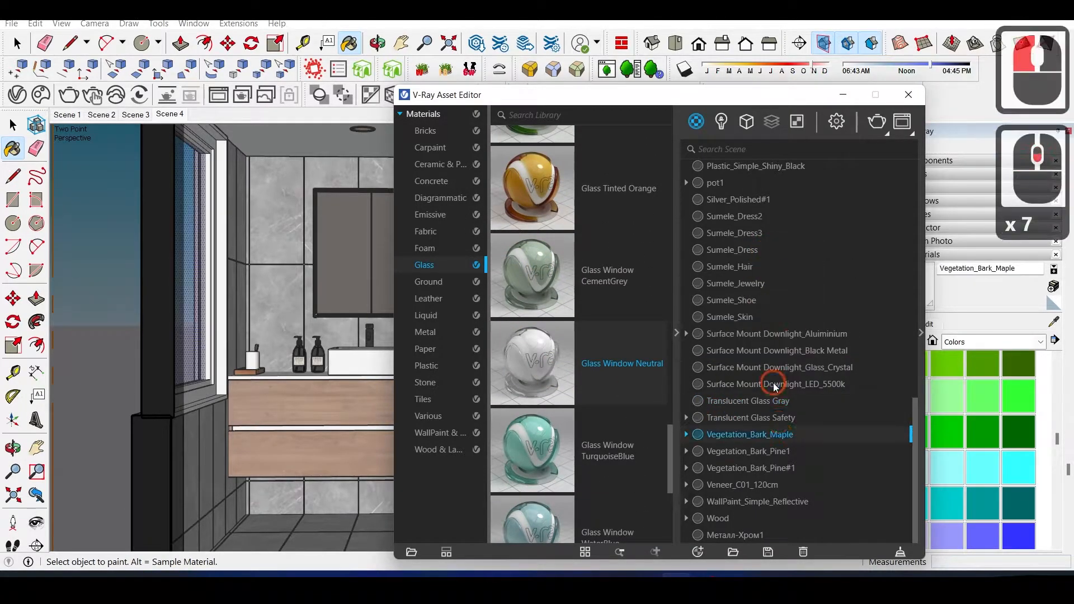
{"action": "scroll", "coordinate": [773, 382], "scroll_direction": "up", "scroll_amount": 10}
{"action": "left_click", "coordinate": [752, 365]}
{"action": "left_click", "coordinate": [843, 96]}
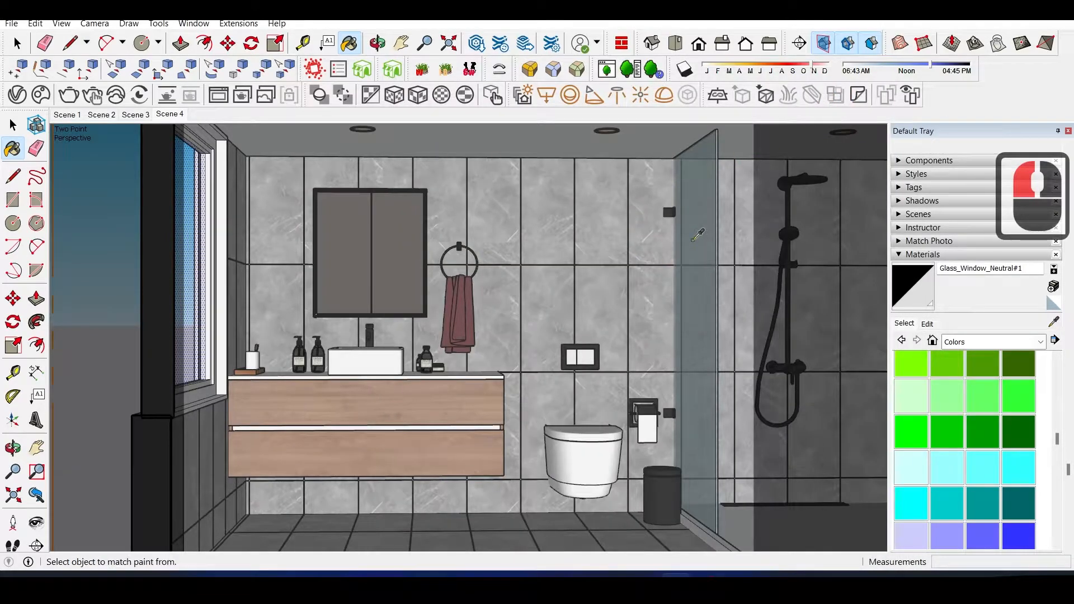
- Sample the shower screen's glass and add Glass Frosted from the V-Ray glass library to the scene materials
{"action": "left_click", "coordinate": [694, 239], "text": "alt"}
{"action": "mouse_move", "coordinate": [676, 575]}
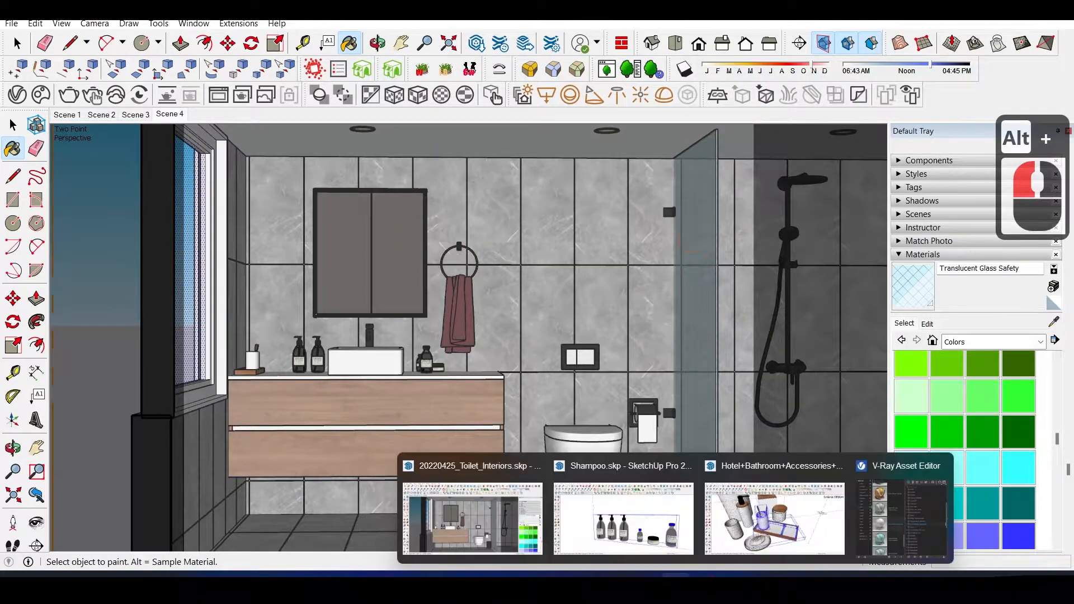
{"action": "left_click", "coordinate": [898, 507]}
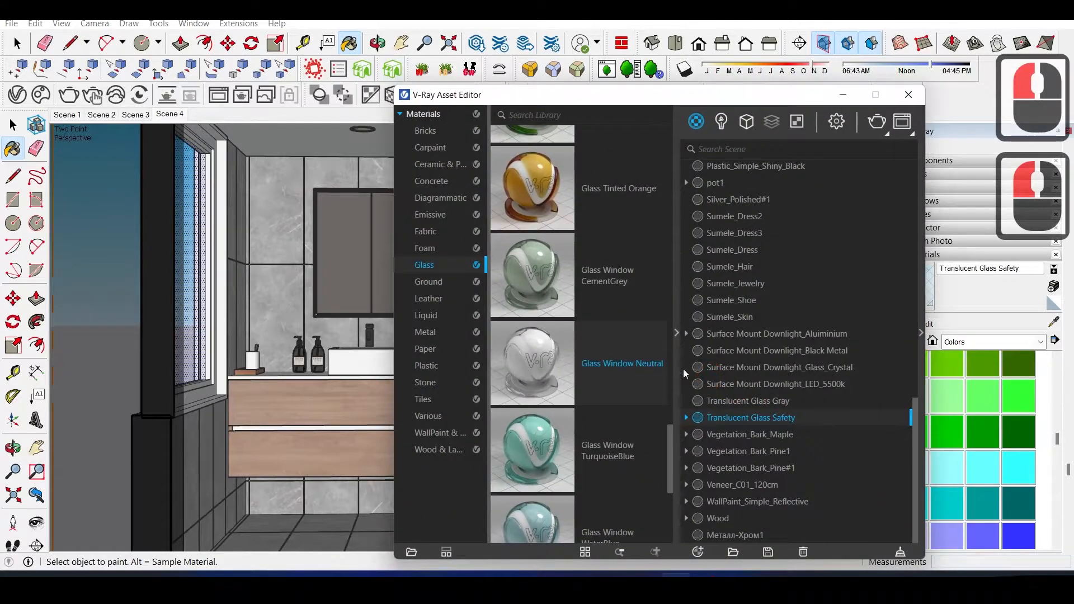
{"action": "scroll", "coordinate": [623, 362], "scroll_direction": "down", "scroll_amount": 7}
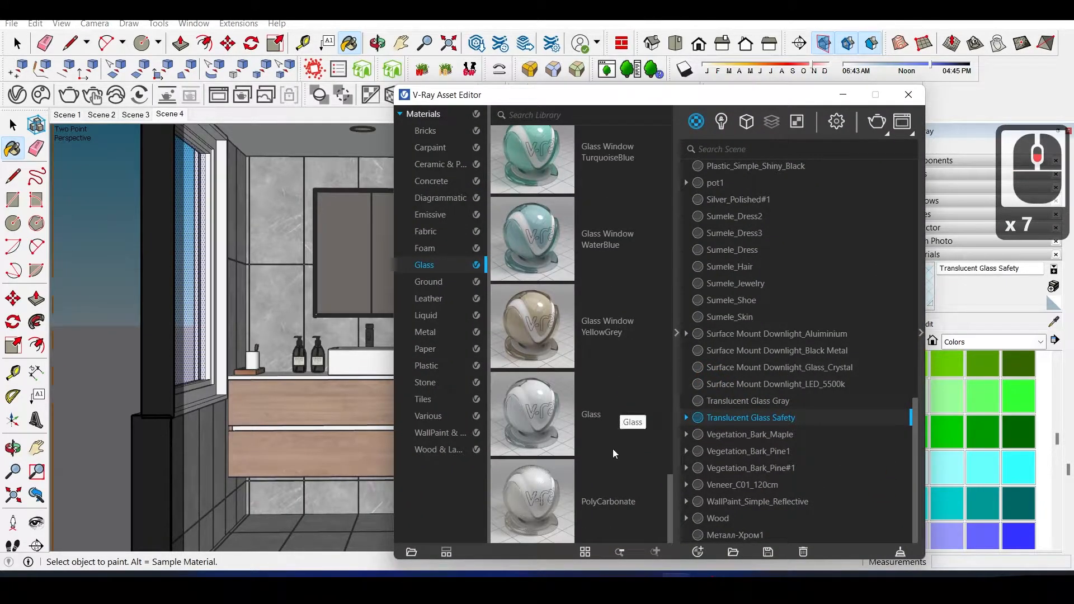
{"action": "scroll", "coordinate": [612, 449], "scroll_direction": "down", "scroll_amount": 20}
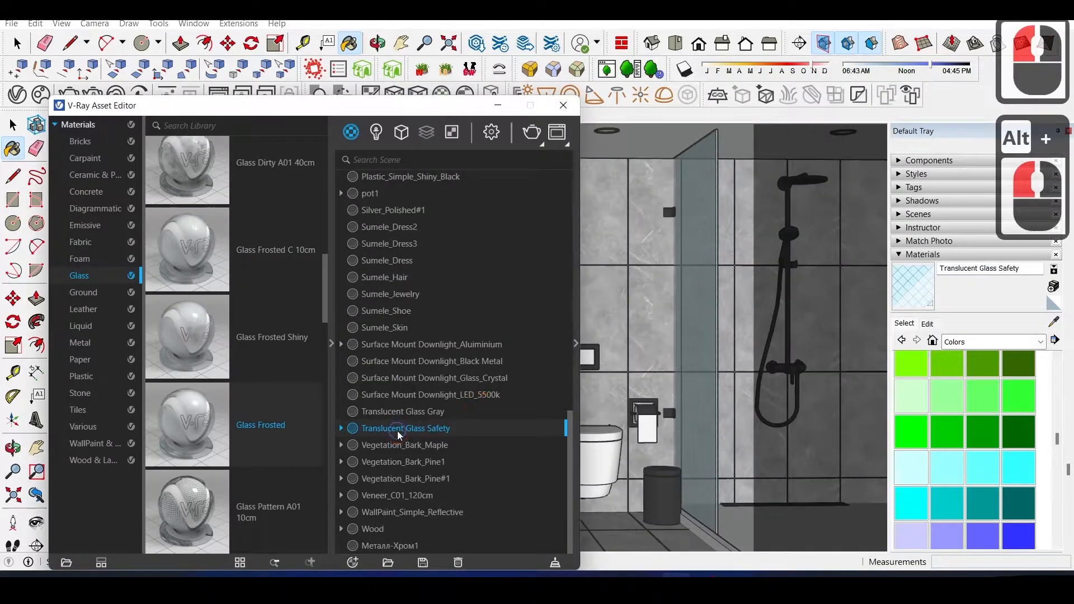
- Apply Glass_Frosted to the selected shower screen in place of Translucent Glass Safety
{"action": "scroll", "coordinate": [393, 364], "scroll_direction": "up", "scroll_amount": 7}
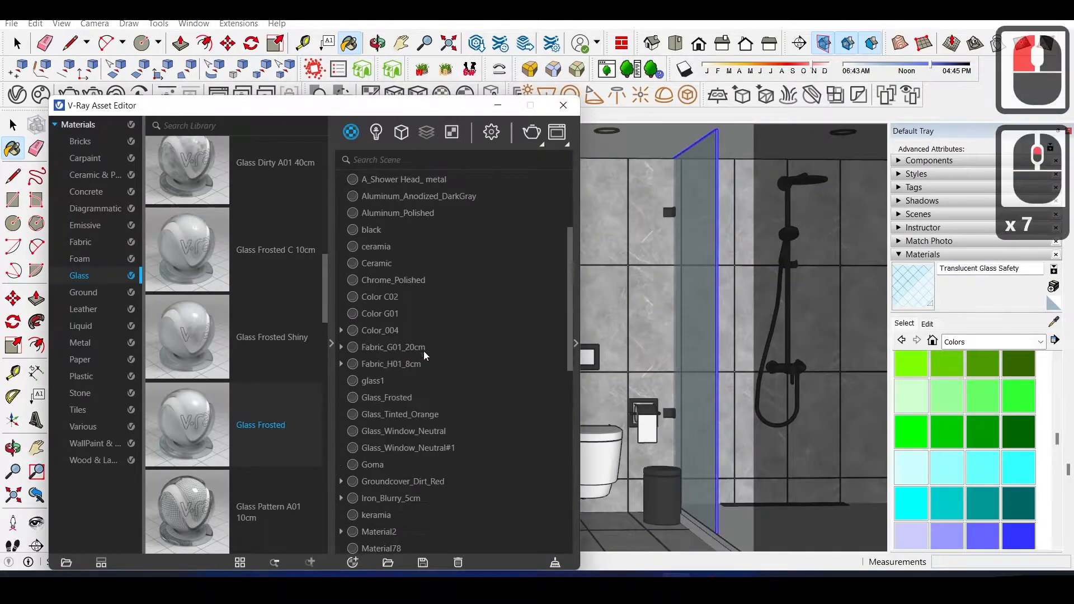
{"action": "scroll", "coordinate": [393, 364], "scroll_direction": "down", "scroll_amount": 2}
{"action": "right_click", "coordinate": [391, 327]}
{"action": "left_click", "coordinate": [431, 358]}
- Open the Glass_Frosted material's properties and turn on Thin-Walled in its refraction settings
{"action": "left_click", "coordinate": [573, 292]}
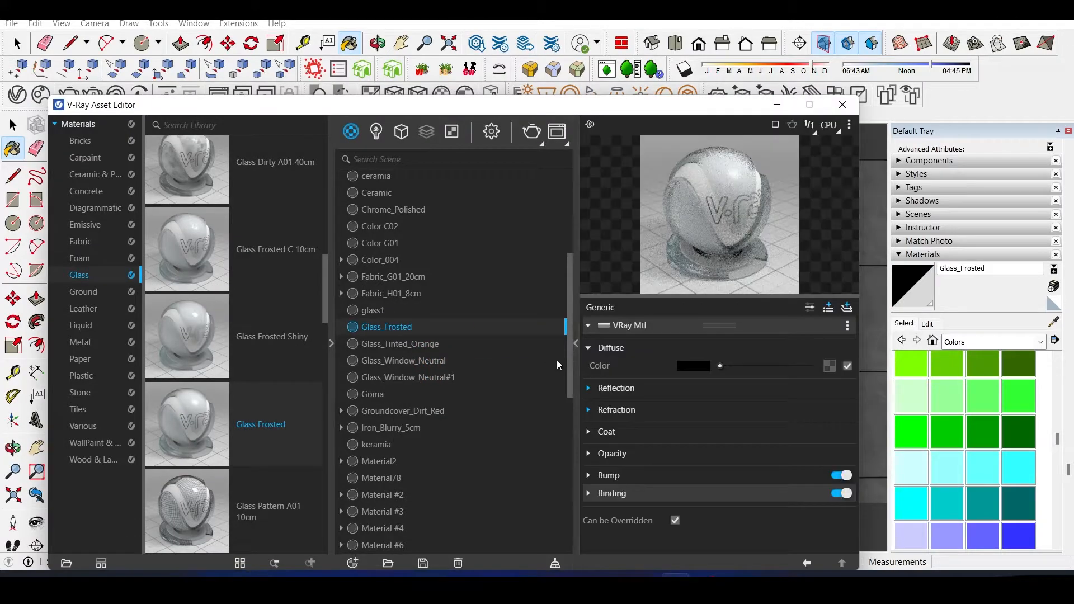
{"action": "left_click", "coordinate": [641, 390]}
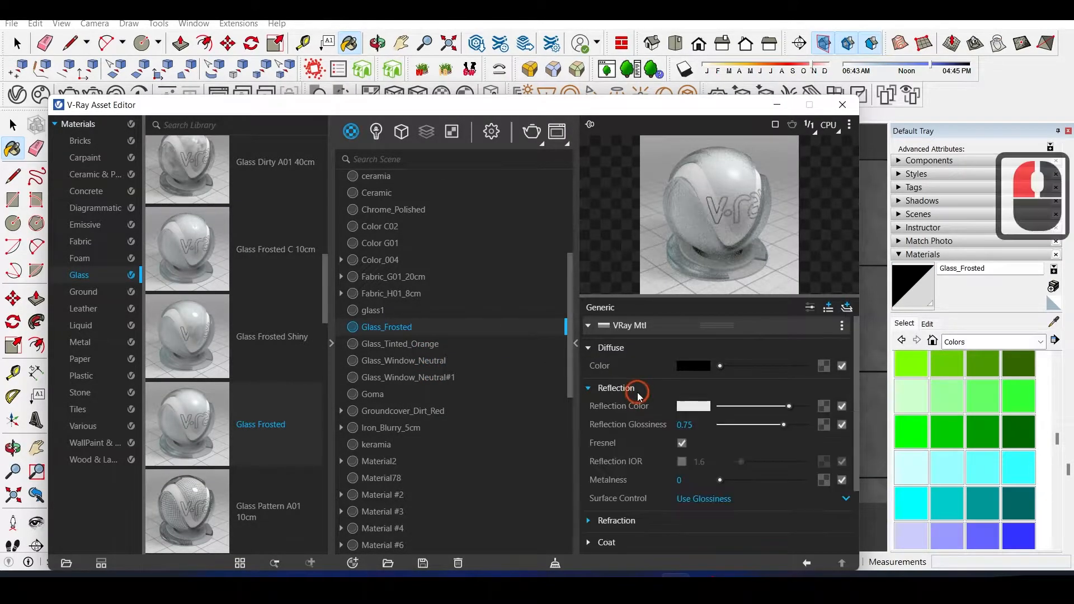
{"action": "left_click", "coordinate": [626, 392]}
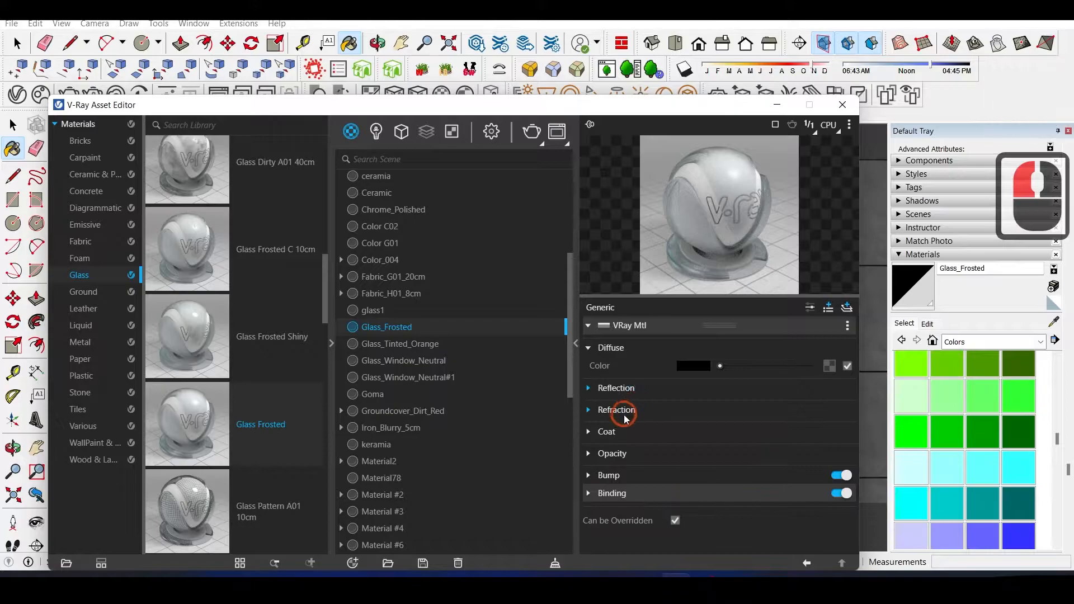
{"action": "left_click", "coordinate": [618, 410]}
{"action": "left_click", "coordinate": [681, 484]}
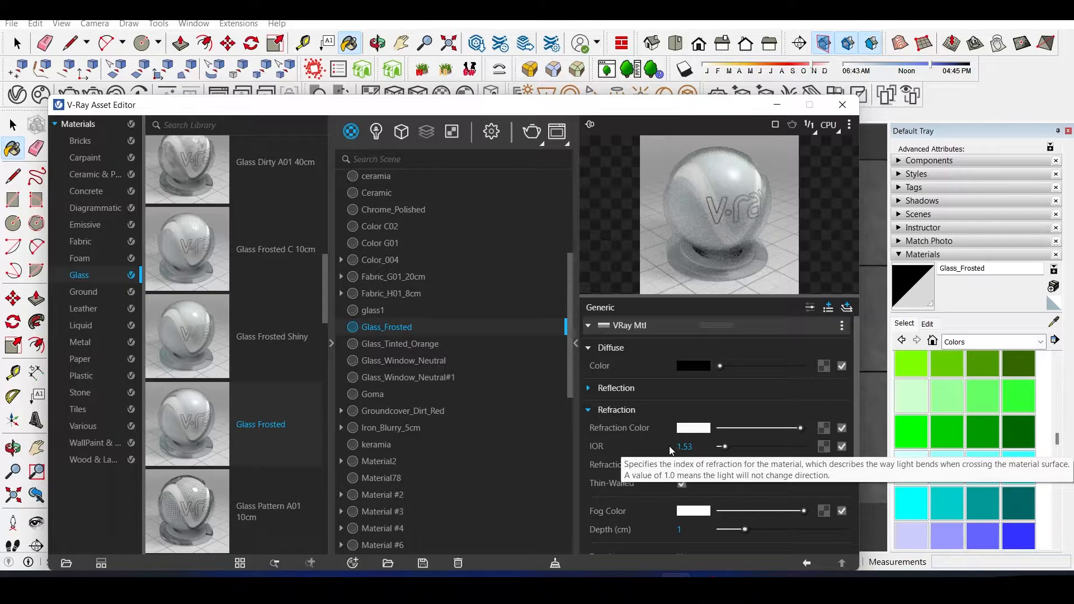
- Select Section 1 among the V-Ray geometry assets and open its clipper settings
{"action": "left_click", "coordinate": [576, 342]}
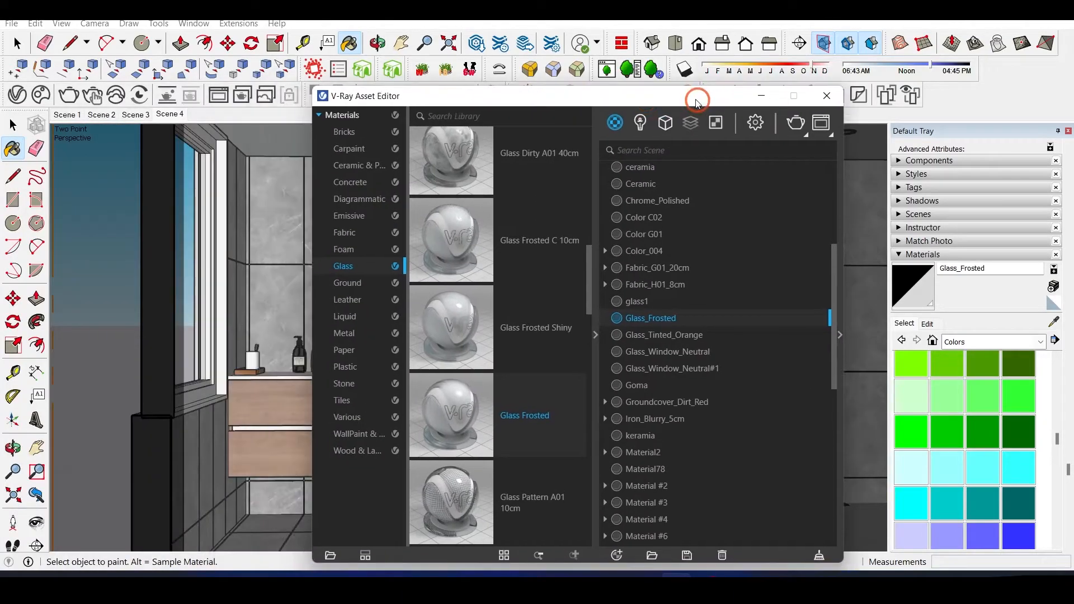
{"action": "left_click", "coordinate": [221, 278]}
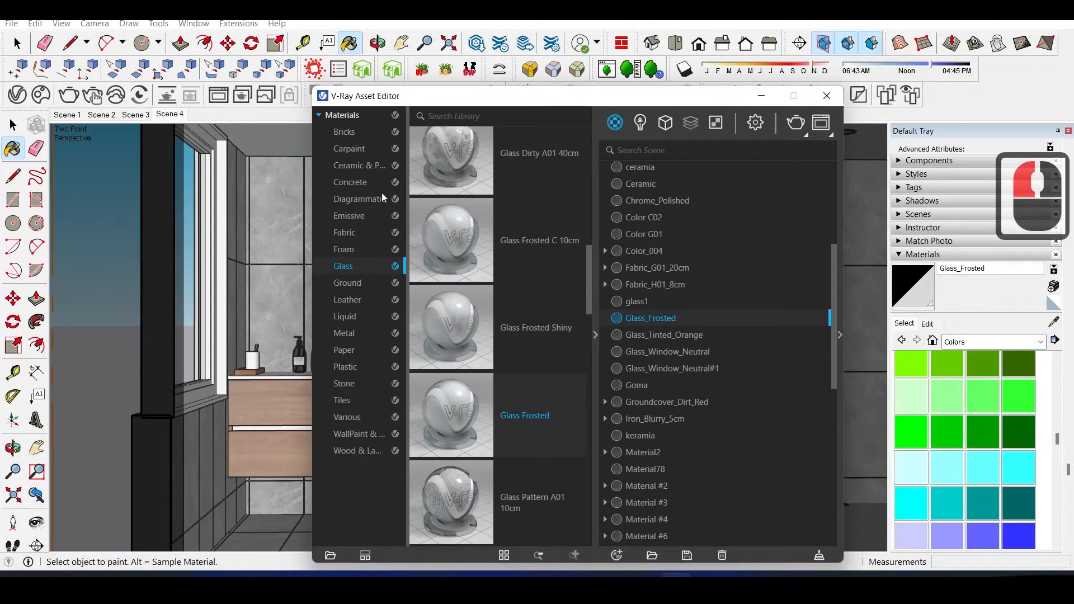
{"action": "left_click", "coordinate": [595, 335]}
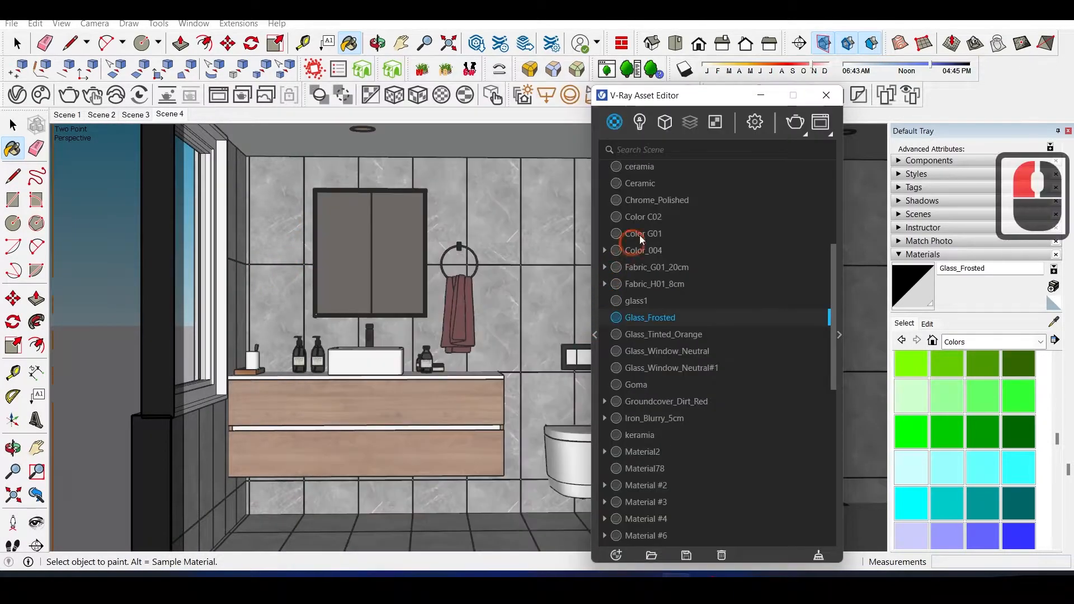
{"action": "left_click_drag", "start_coordinate": [685, 95], "coordinate": [552, 42]}
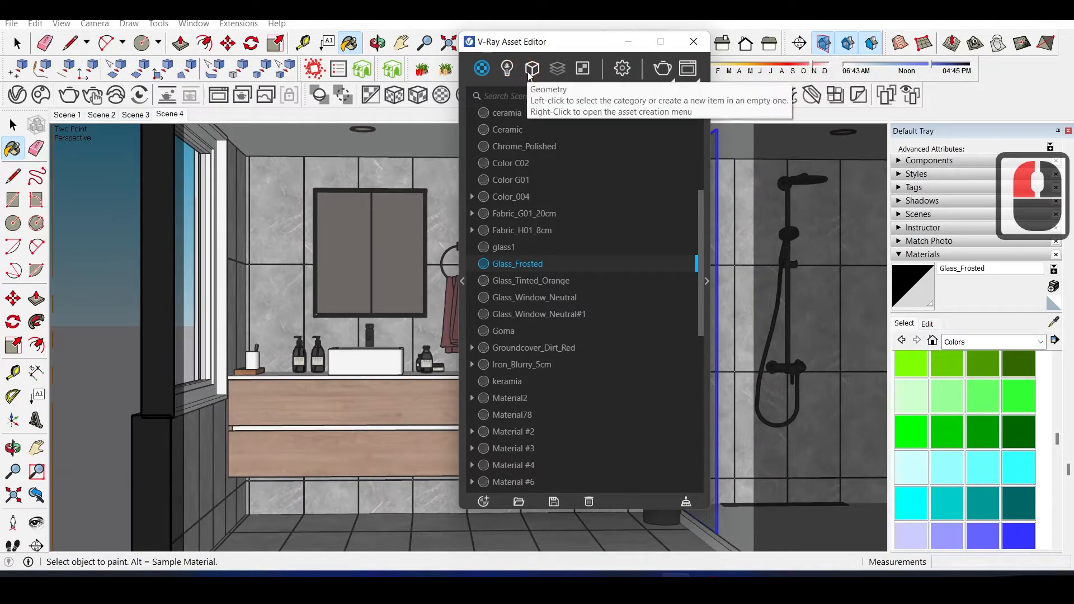
{"action": "left_click", "coordinate": [531, 70]}
{"action": "left_click", "coordinate": [508, 133]}
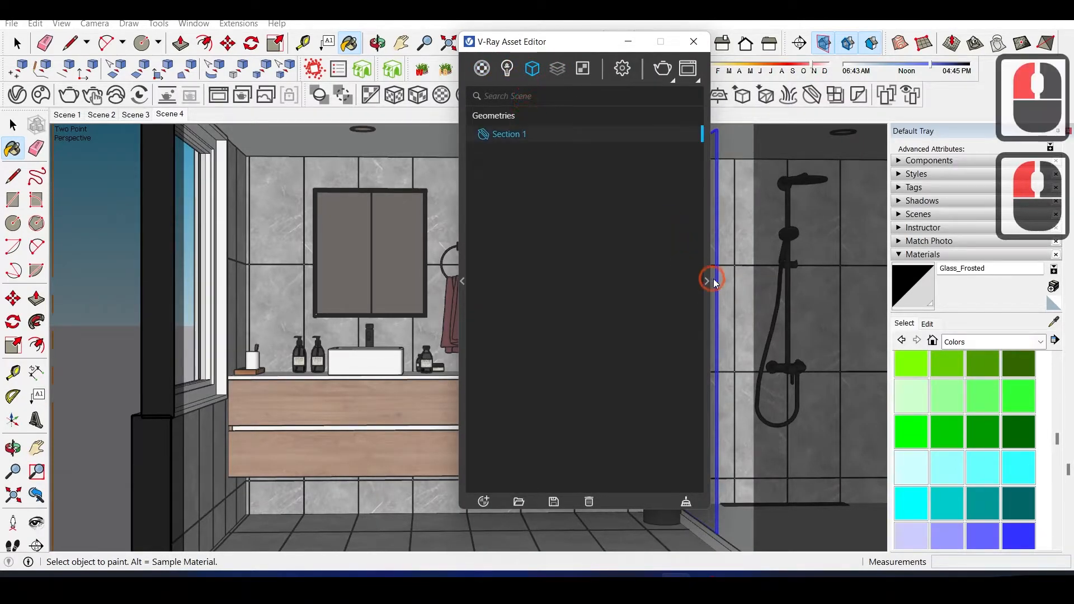
{"action": "left_click", "coordinate": [707, 281]}
{"action": "left_click", "coordinate": [974, 301]}
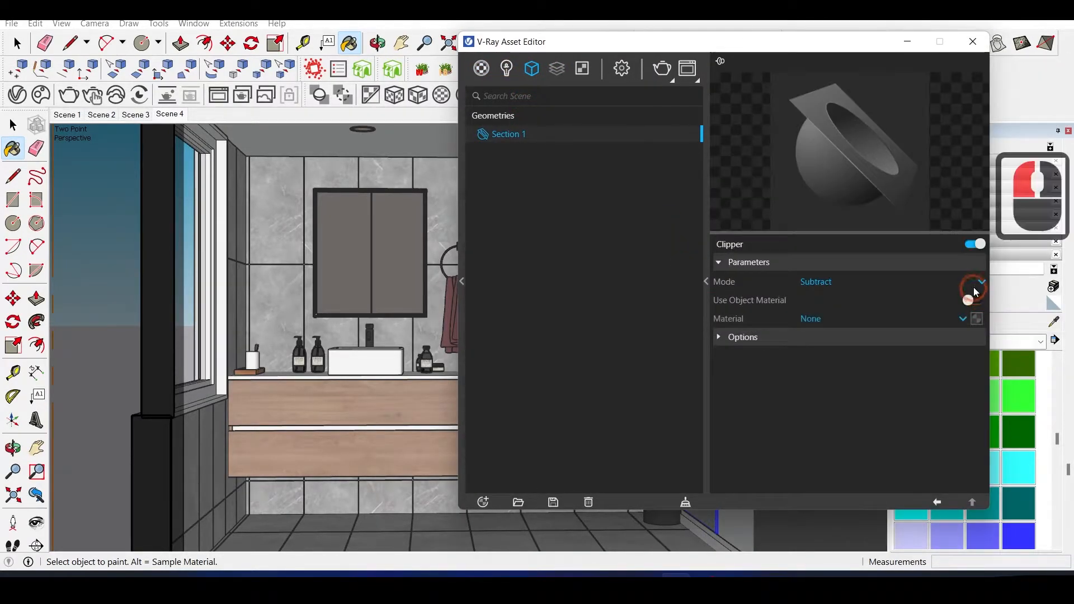
- In the Section 1 clipper options, turn off Affect Light and Clip Light Geometry, and turn on Camera Rays Only
{"action": "left_click", "coordinate": [976, 283]}
{"action": "left_click", "coordinate": [814, 334]}
{"action": "left_click", "coordinate": [783, 338]}
{"action": "left_click", "coordinate": [807, 356]}
{"action": "left_click", "coordinate": [808, 375]}
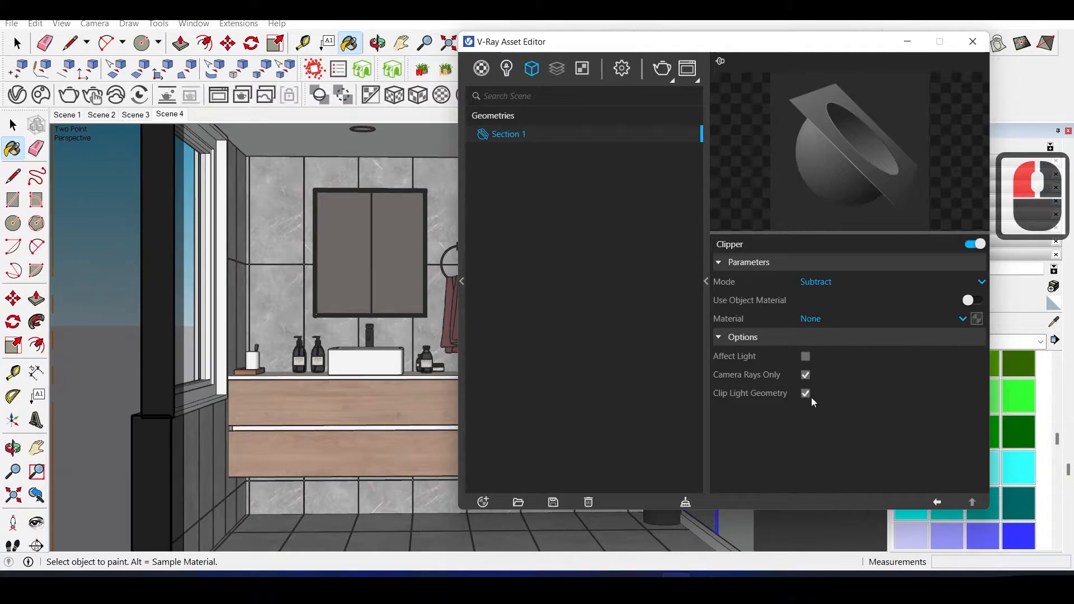
{"action": "left_click", "coordinate": [806, 393]}
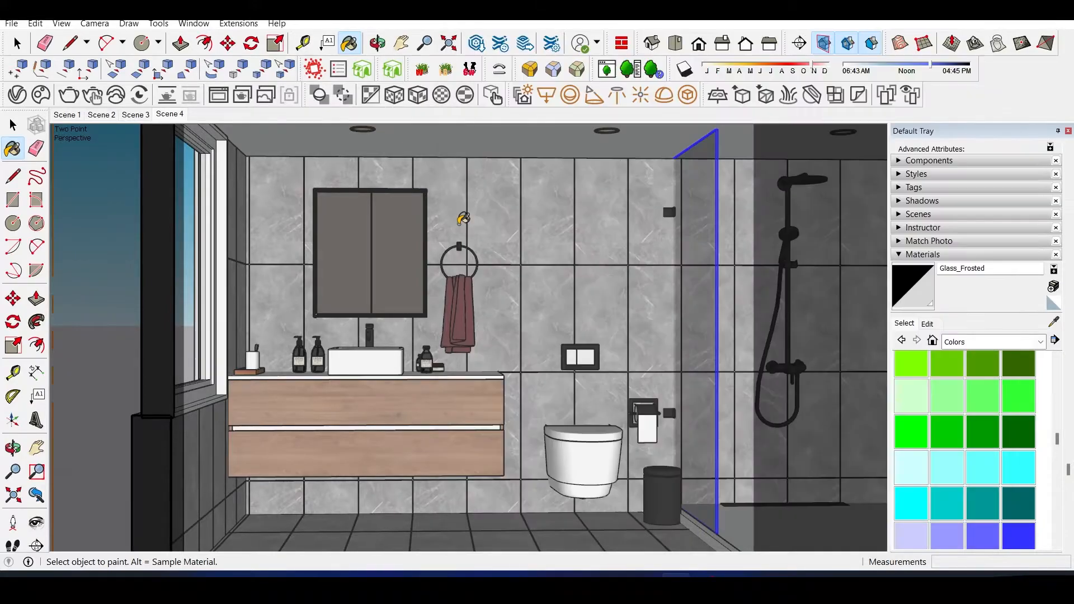
- Sample the material of the ceiling downlight above the mirror and find LED 5500k in V-Ray's Emissive material library
{"action": "scroll", "coordinate": [370, 145], "scroll_direction": "up", "scroll_amount": 5}
{"action": "middle_click_drag", "start_coordinate": [370, 150], "coordinate": [378, 193], "text": "shift"}
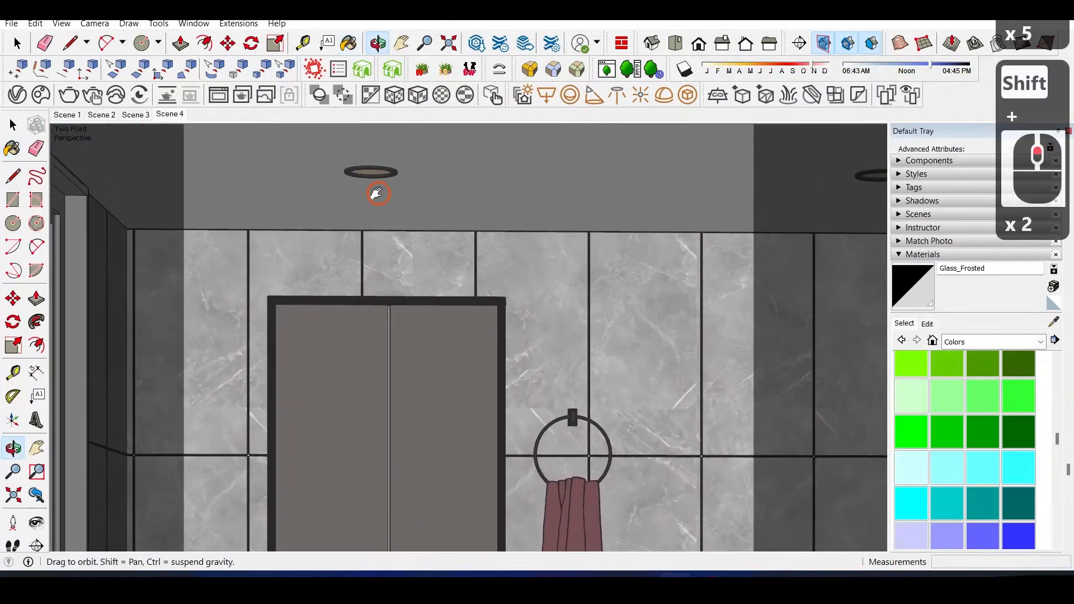
{"action": "scroll", "coordinate": [378, 194], "scroll_direction": "down", "scroll_amount": 1}
{"action": "left_click", "coordinate": [378, 161], "text": "alt"}
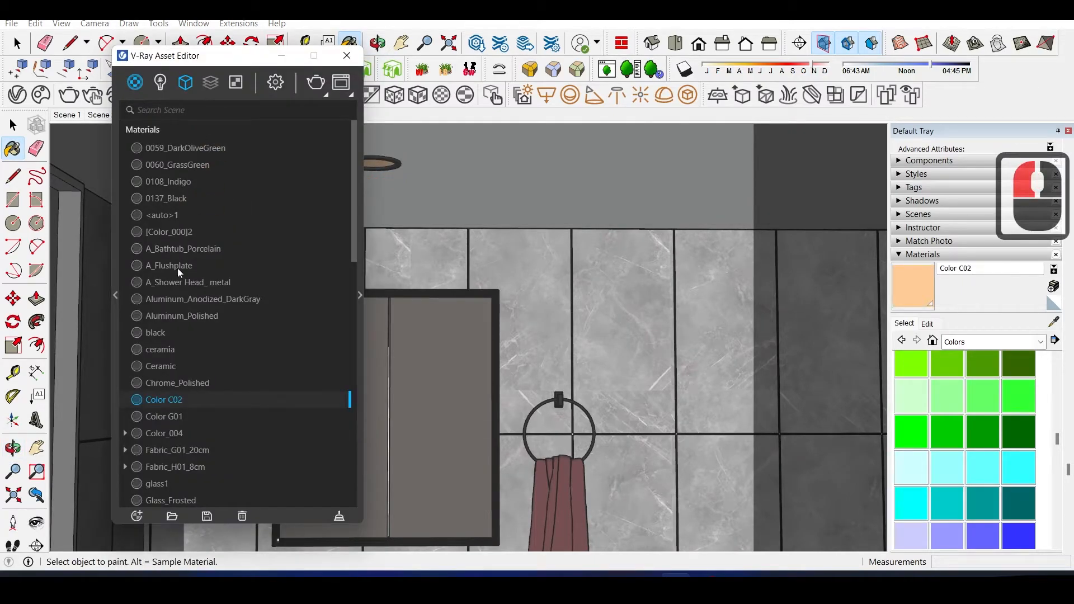
{"action": "left_click", "coordinate": [115, 294]}
{"action": "left_click_drag", "start_coordinate": [172, 44], "coordinate": [585, 35]}
{"action": "left_click", "coordinate": [366, 132]}
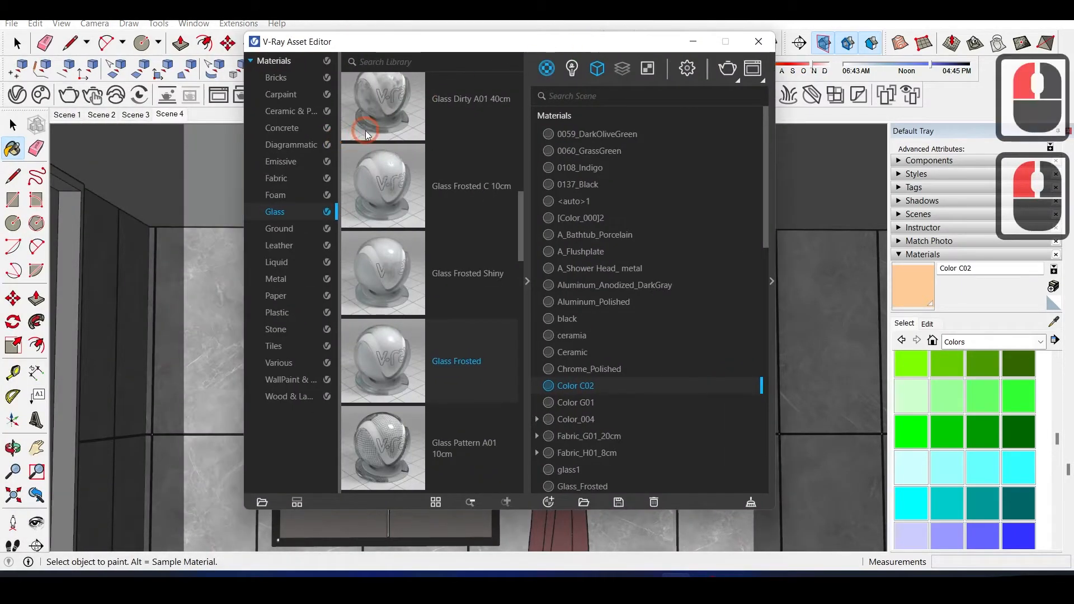
{"action": "left_click", "coordinate": [289, 161]}
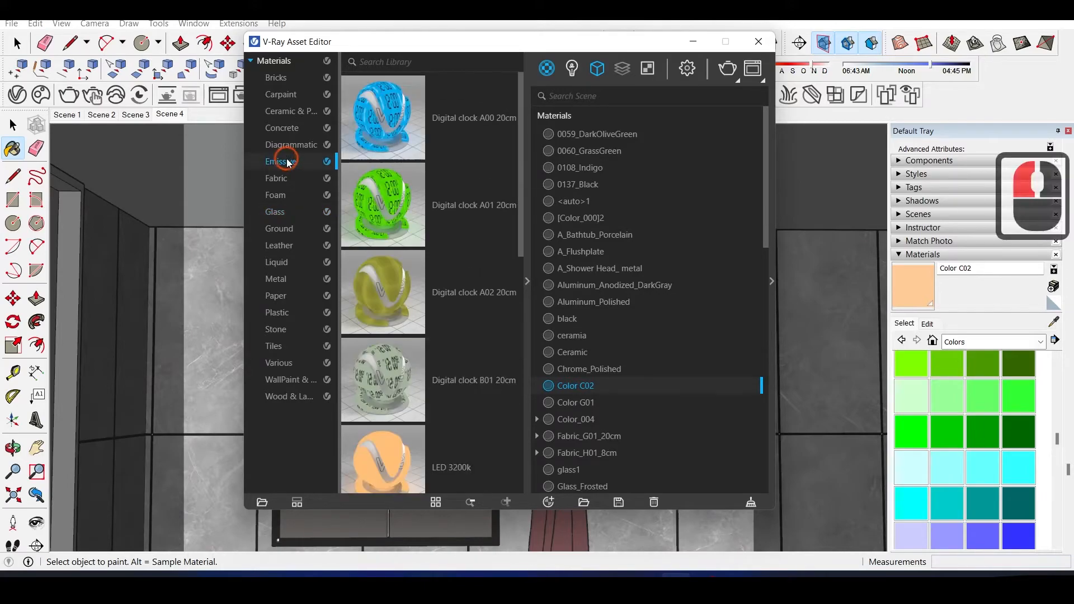
{"action": "scroll", "coordinate": [405, 243], "scroll_direction": "down", "scroll_amount": 2}
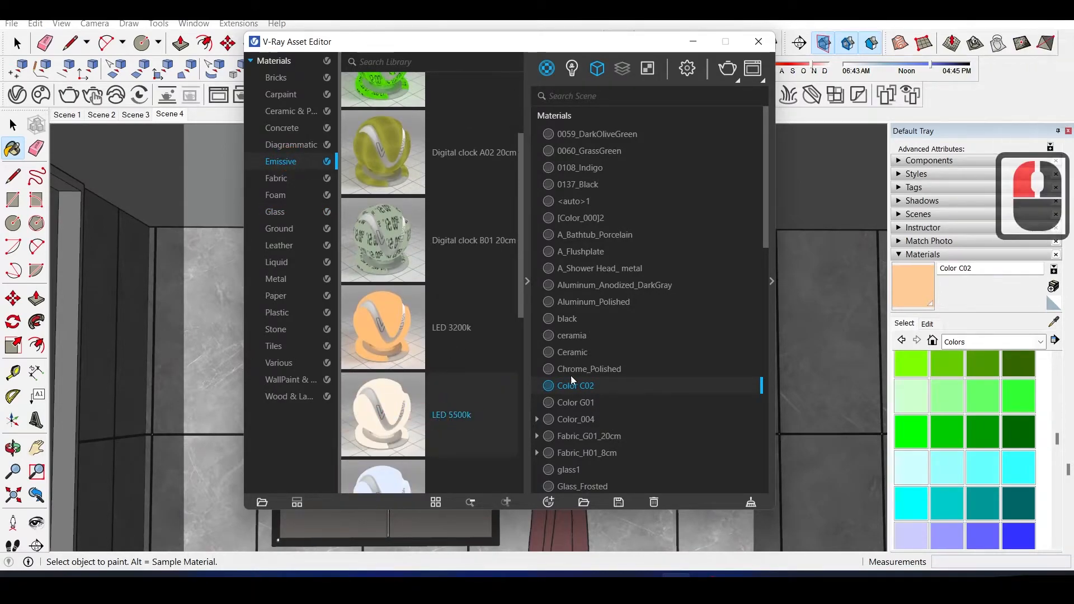
- Select the objects using Color C02 in the scene, apply the LED 5500k material to them and close the Asset Editor
{"action": "right_click", "coordinate": [591, 387]}
{"action": "left_click", "coordinate": [621, 230]}
{"action": "right_click", "coordinate": [358, 399]}
{"action": "left_click", "coordinate": [391, 425]}
{"action": "left_click", "coordinate": [758, 42]}
- Sample the material of the ceiling downlight's rim
{"action": "scroll", "coordinate": [394, 156], "scroll_direction": "up", "scroll_amount": 8}
{"action": "left_click", "coordinate": [394, 155], "text": "alt"}
{"action": "scroll", "coordinate": [395, 155], "scroll_direction": "down", "scroll_amount": 8}
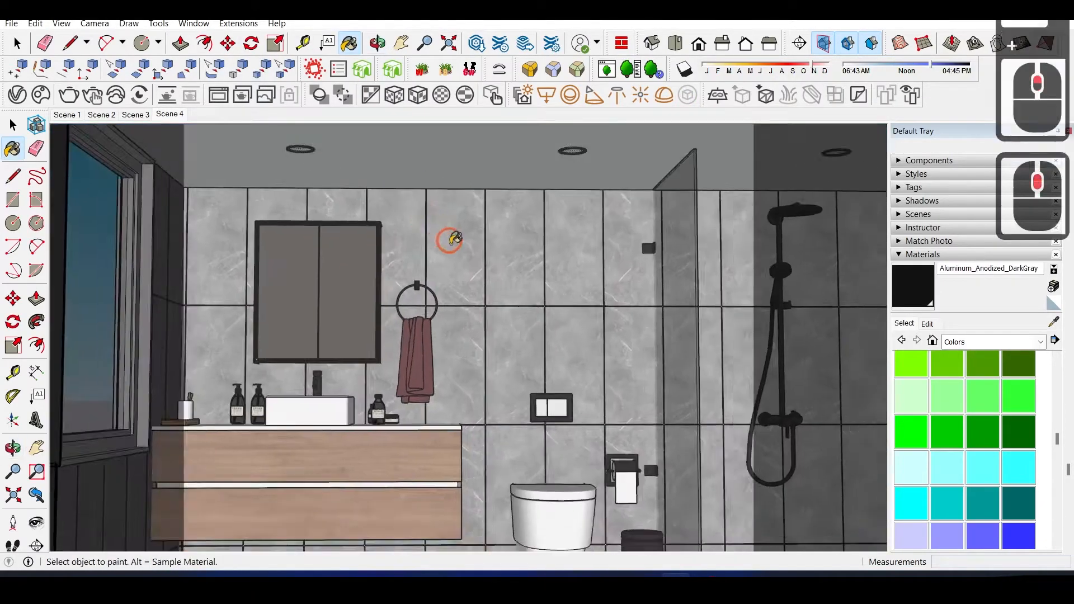
- Sample the mirror's material and open its reflection settings in the V-Ray Asset Editor
{"action": "scroll", "coordinate": [446, 235], "scroll_direction": "down", "scroll_amount": 5}
{"action": "scroll", "coordinate": [375, 256], "scroll_direction": "up", "scroll_amount": 7}
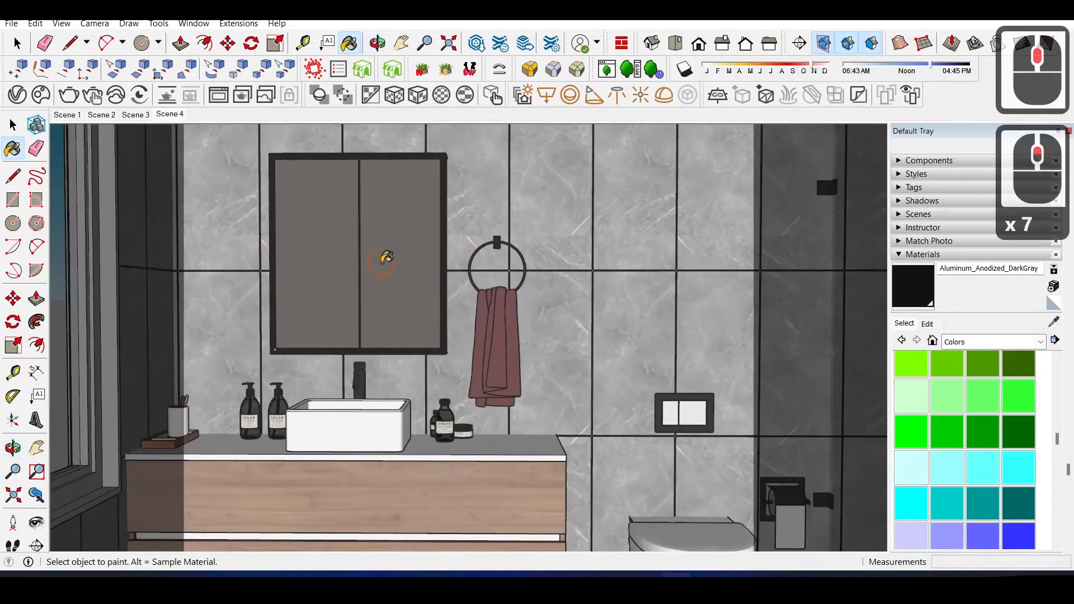
{"action": "scroll", "coordinate": [386, 257], "scroll_direction": "up", "scroll_amount": 3}
{"action": "left_click", "coordinate": [356, 229], "text": "alt"}
{"action": "scroll", "coordinate": [410, 273], "scroll_direction": "down", "scroll_amount": 4}
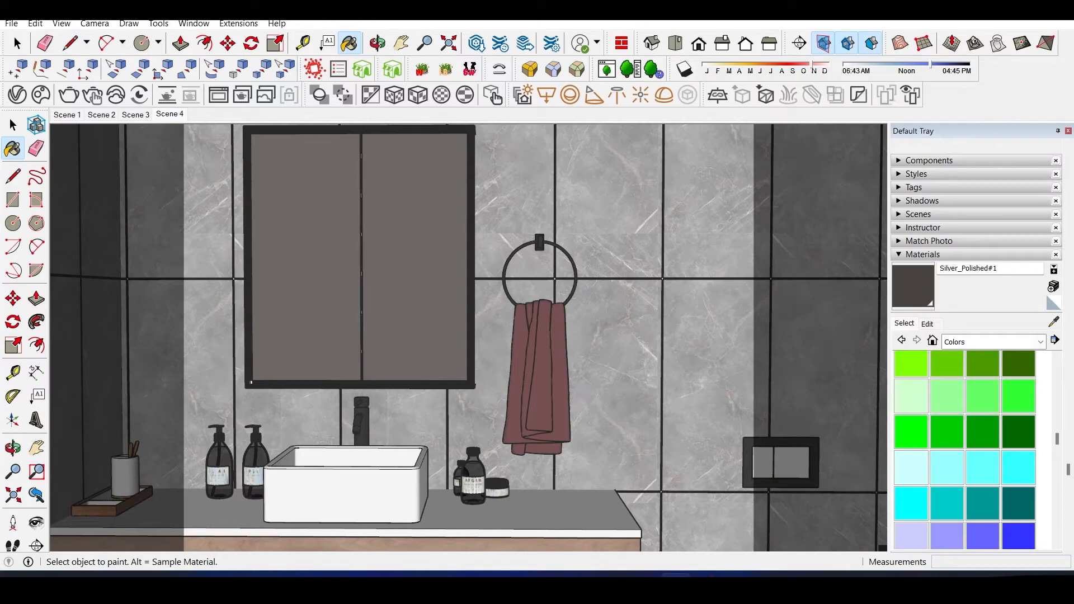
{"action": "left_click", "coordinate": [676, 575]}
{"action": "left_click", "coordinate": [899, 525]}
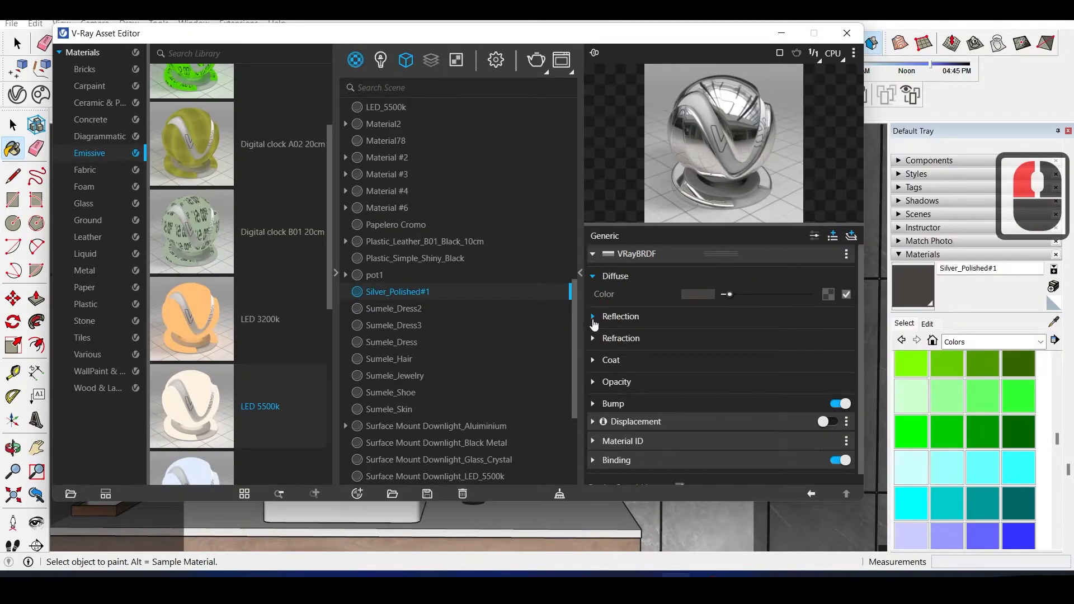
{"action": "left_click", "coordinate": [593, 317]}
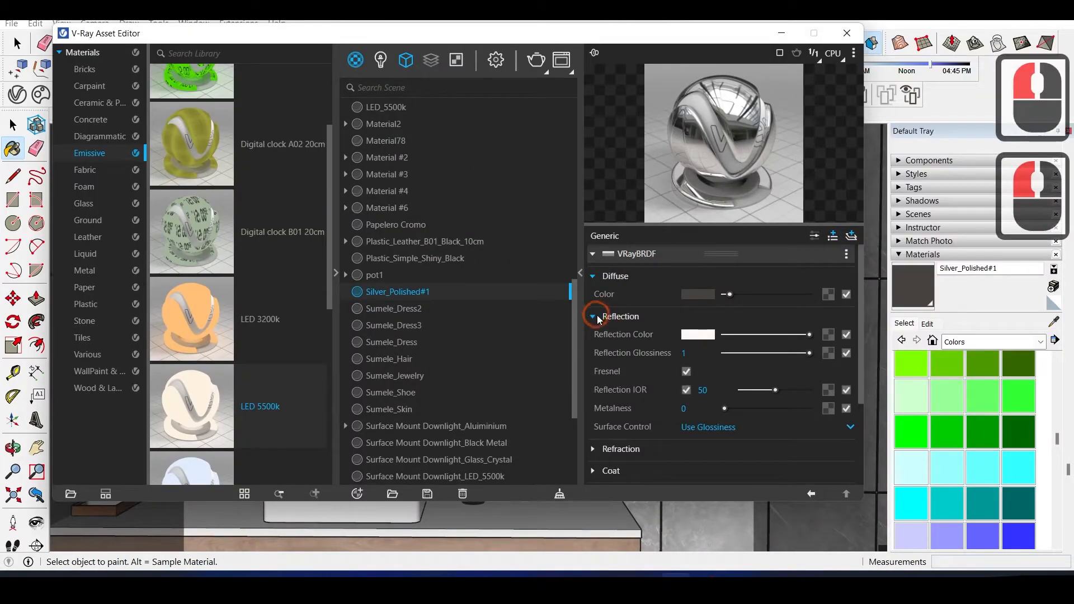
- Keep the mirror material's reflection color white and metalness at 0, set its reflection IOR to 55.94, and collapse the editor's side panels
{"action": "left_click", "coordinate": [777, 331]}
{"action": "left_click_drag", "start_coordinate": [771, 333], "coordinate": [1071, 363]}
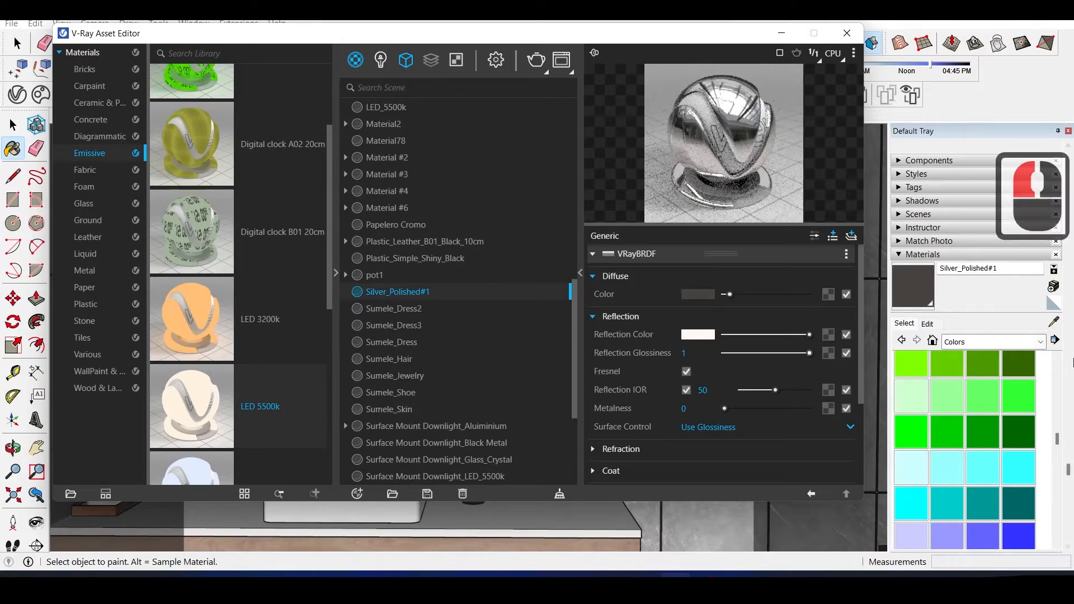
{"action": "mouse_move", "coordinate": [775, 390]}
{"action": "left_mouse_down"}
{"action": "mouse_move", "coordinate": [791, 390]}
{"action": "mouse_move", "coordinate": [780, 390]}
{"action": "left_mouse_up"}
{"action": "left_click_drag", "start_coordinate": [748, 409], "coordinate": [687, 405]}
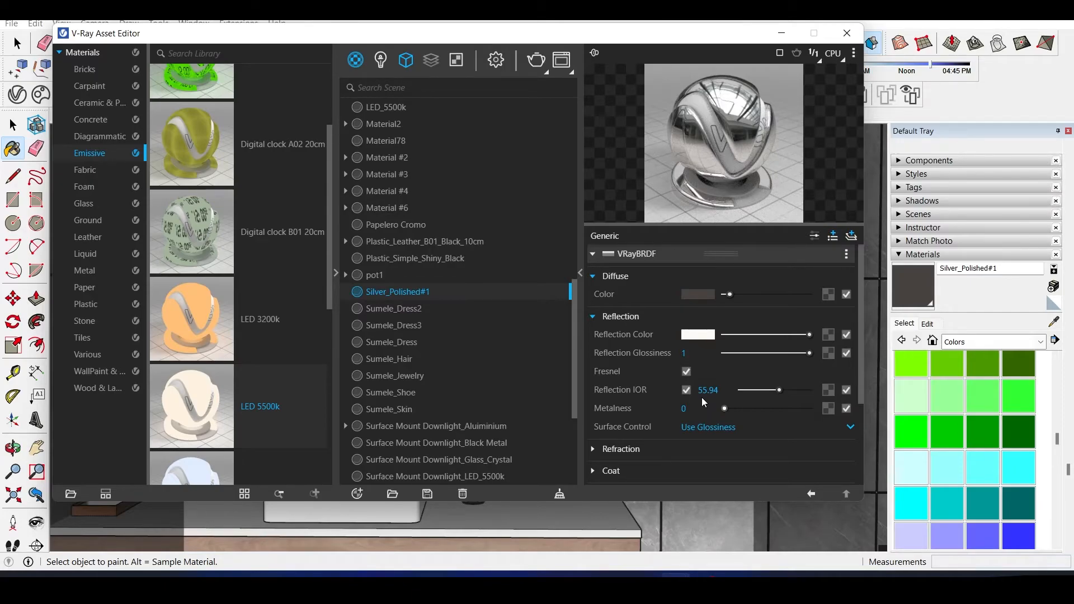
{"action": "left_click", "coordinate": [581, 272]}
{"action": "left_click", "coordinate": [336, 272]}
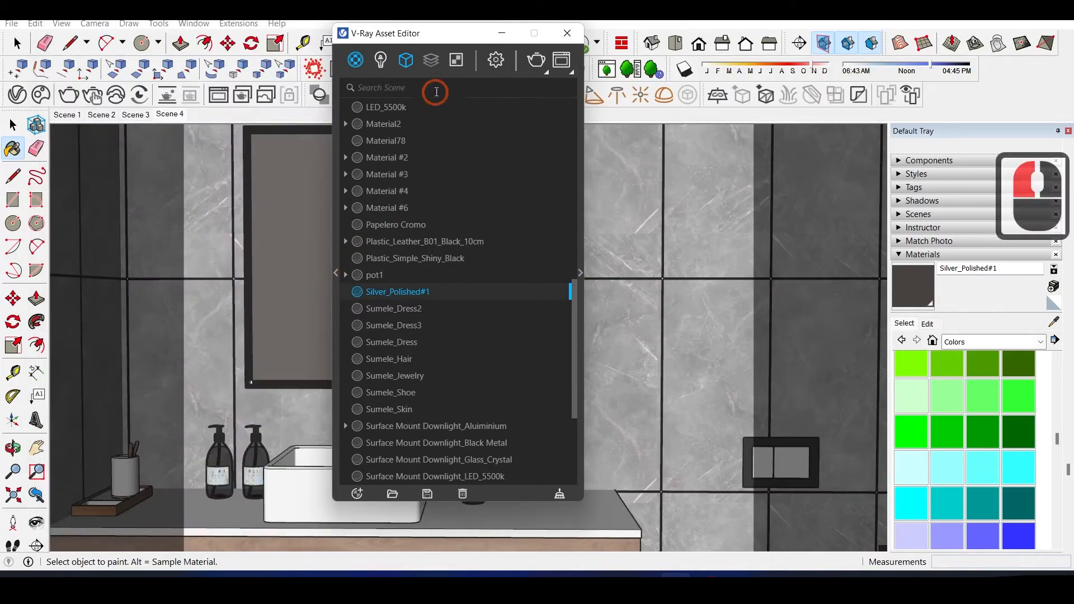
- Return to the Scene 4 camera view and save the model
{"action": "left_click", "coordinate": [169, 115]}
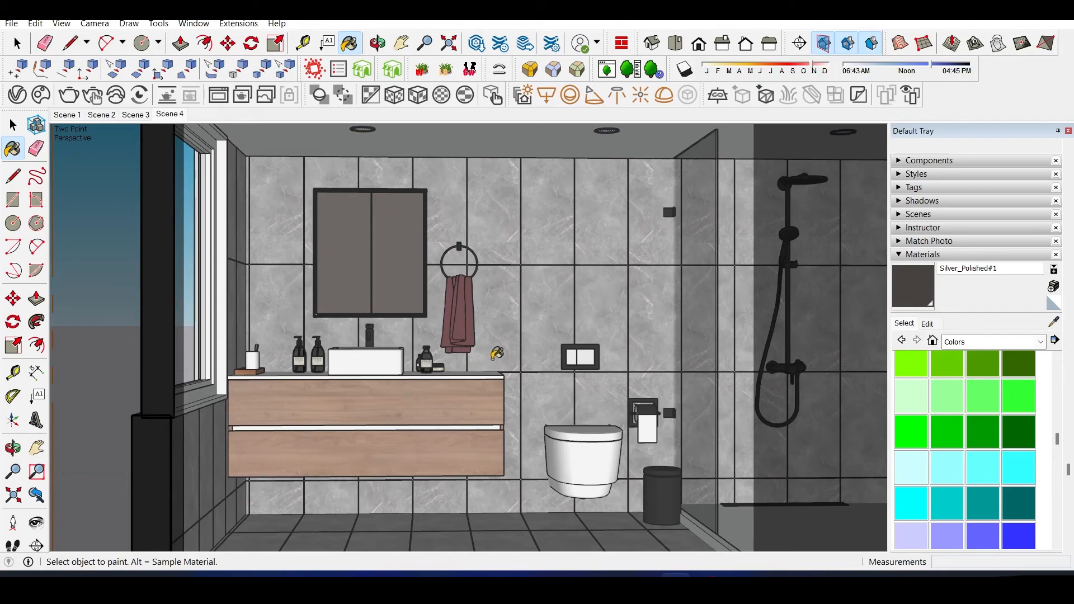
{"action": "left_click", "coordinate": [278, 275]}
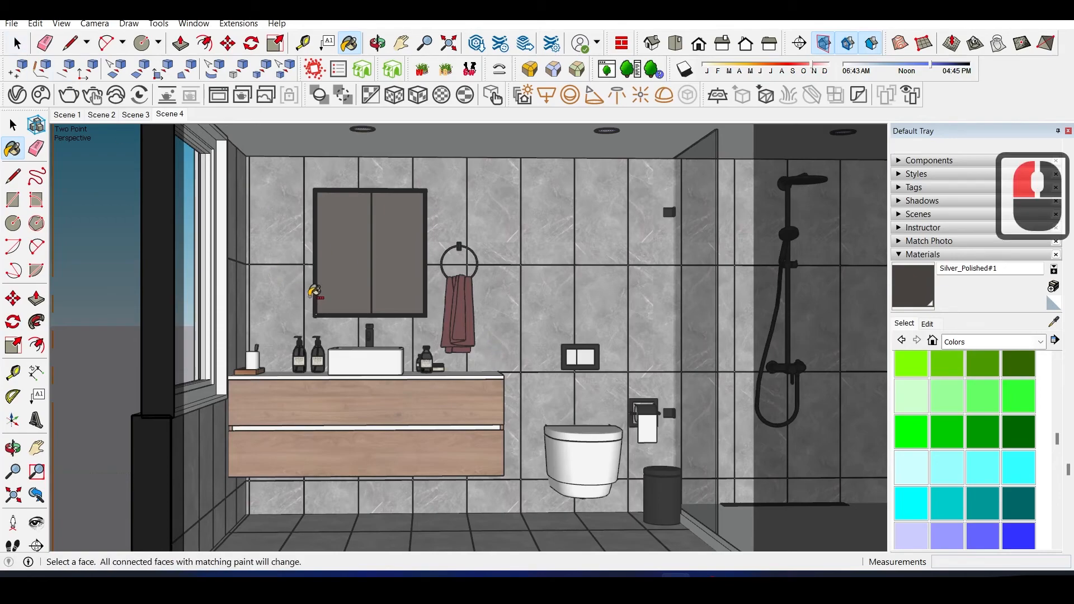
{"action": "key", "text": "ctrl+s"}
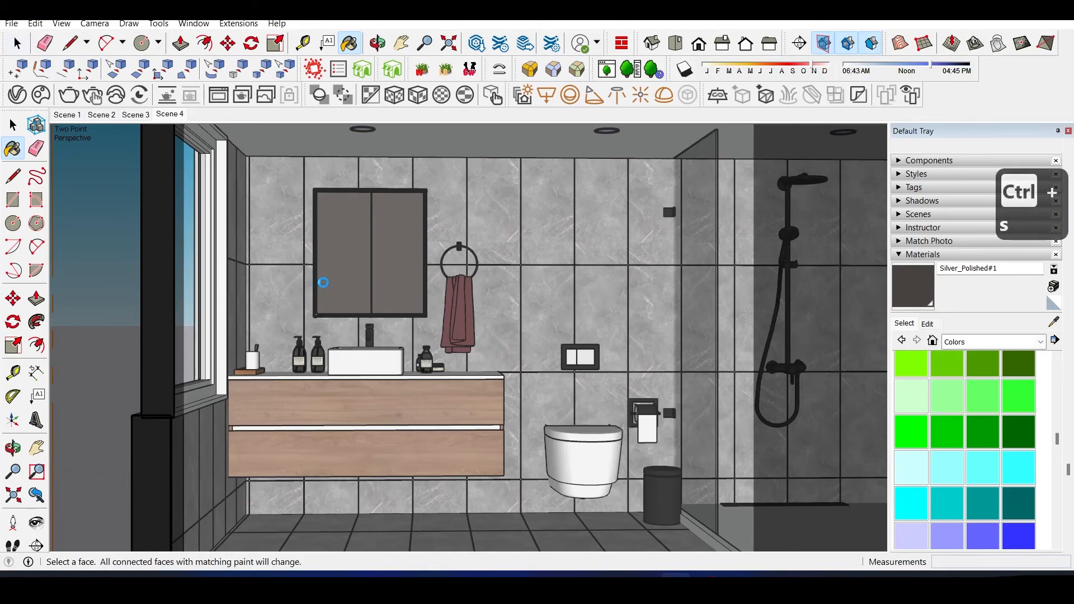